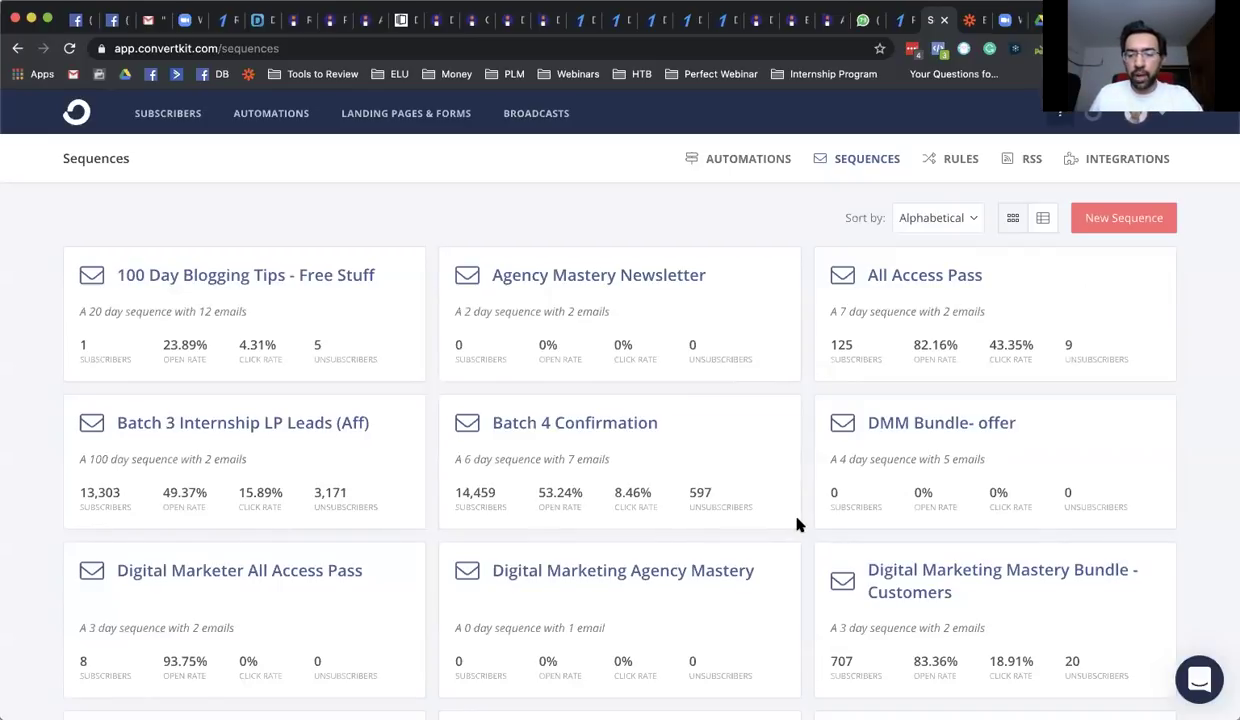
{"action": "scroll", "coordinate": [880, 188], "scroll_direction": "down", "scroll_amount": 1}
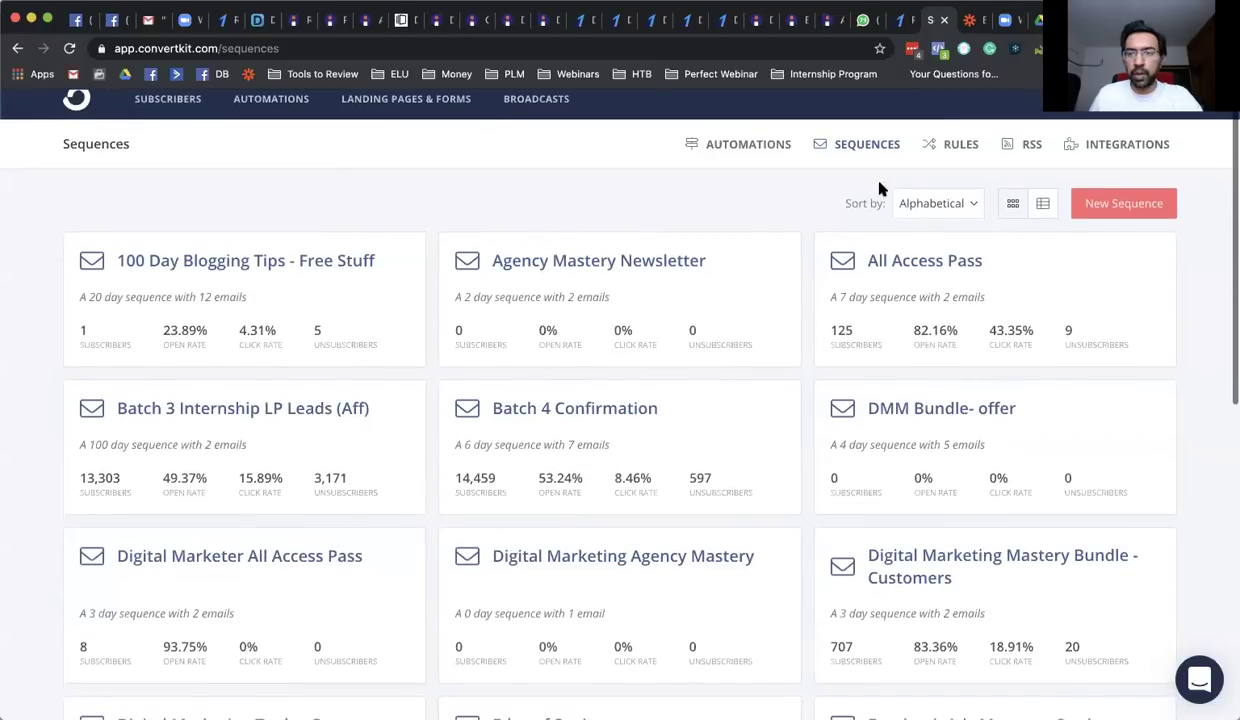
{"action": "scroll", "coordinate": [912, 94], "scroll_direction": "up", "scroll_amount": 1}
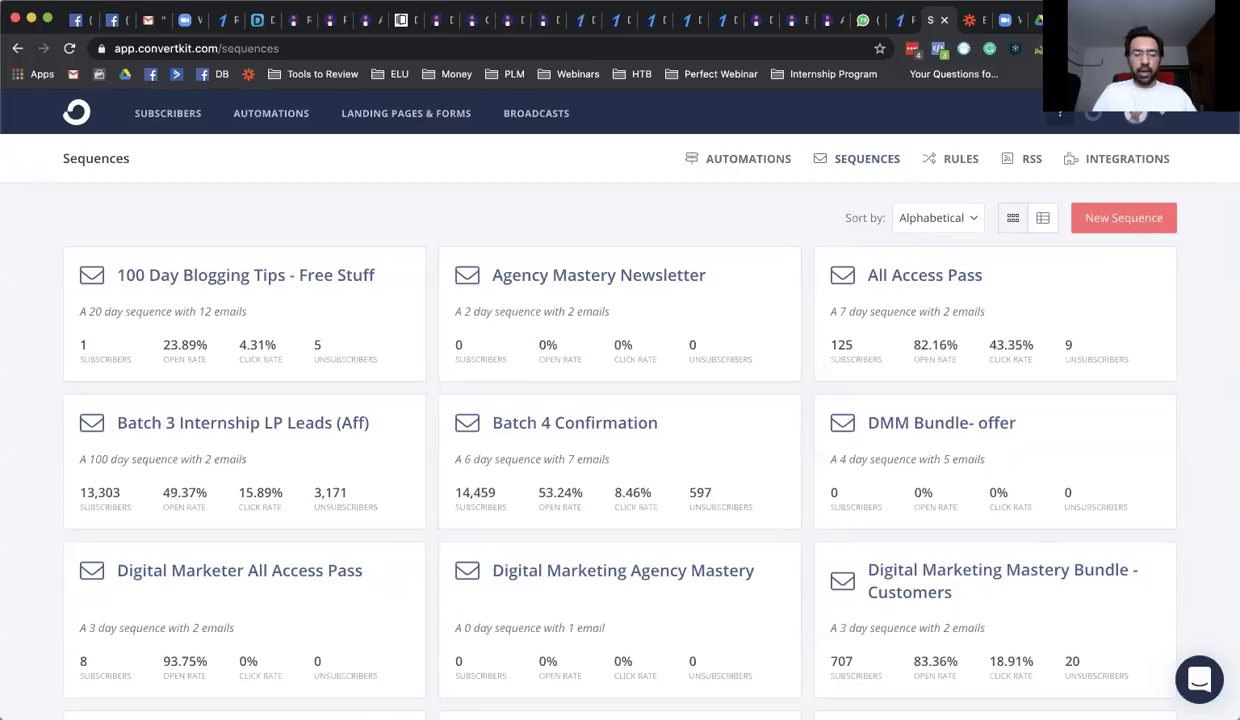
- Open the internship application form at deepak.me/internapply in a new browser tab and select its full address
{"action": "key", "text": "super+t"}
{"action": "type", "text": "deepak.me/internapply"}
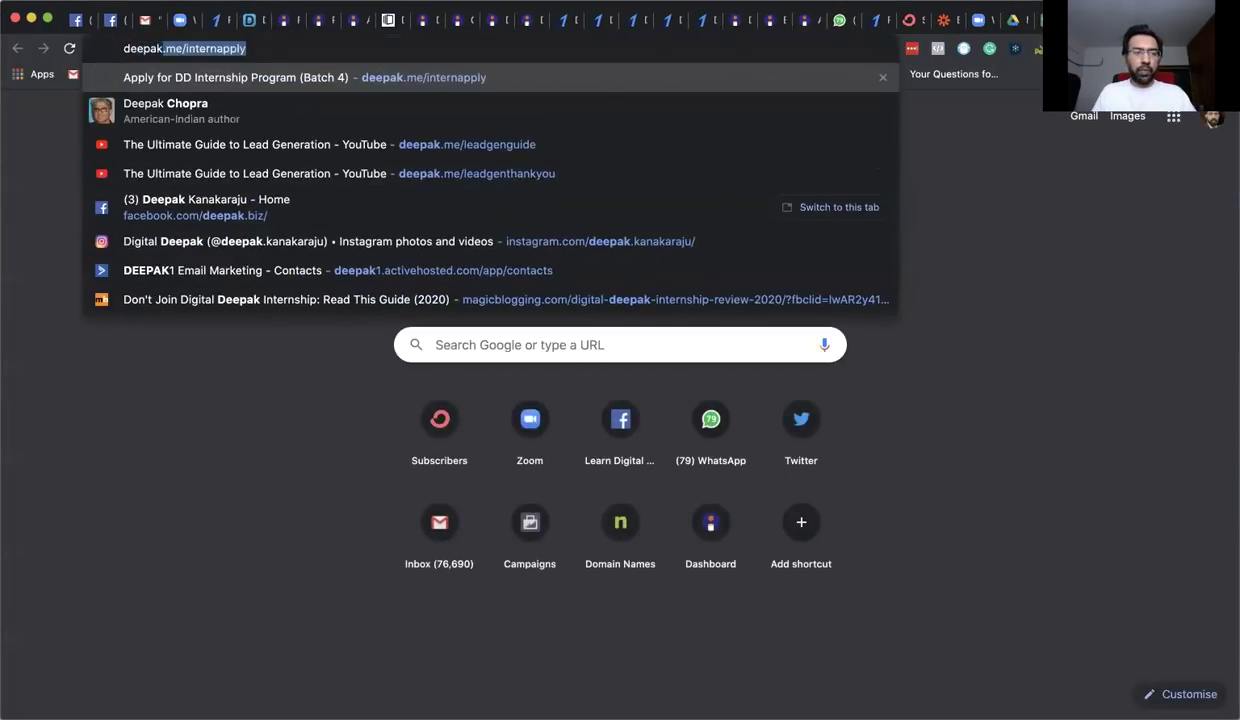
{"action": "key", "text": "Right"}
{"action": "key", "text": "Return"}
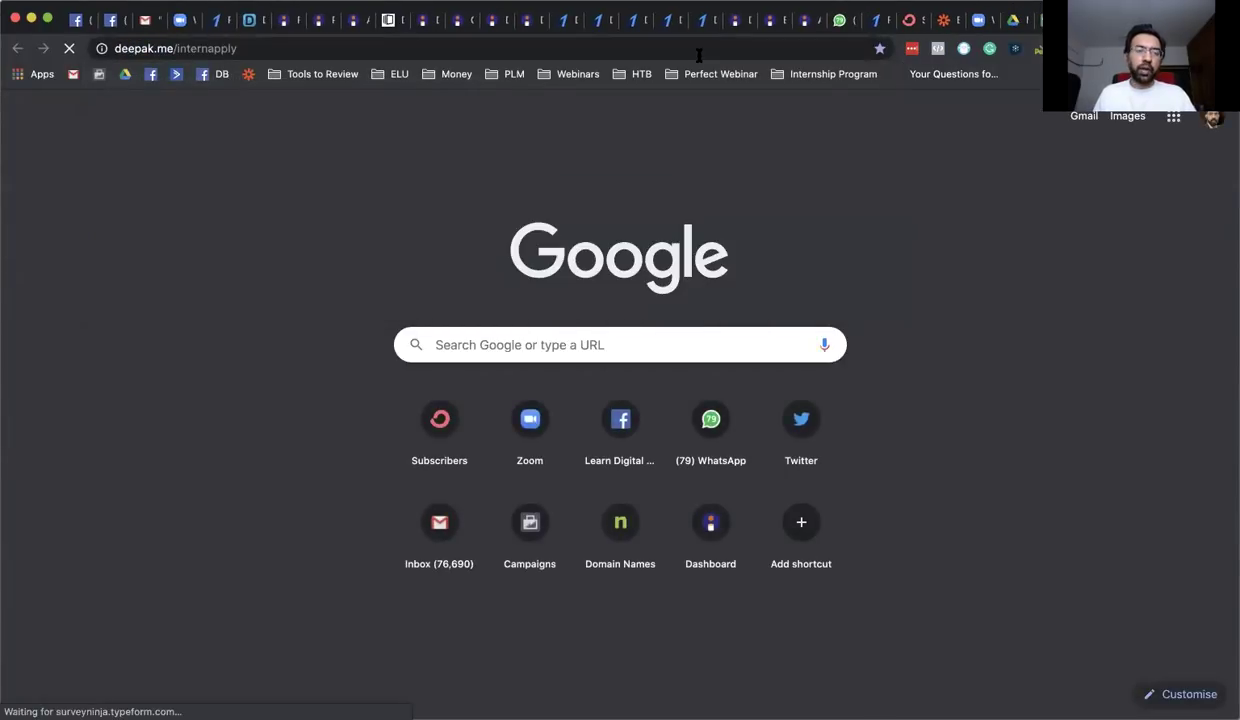
{"action": "left_click", "coordinate": [343, 50]}
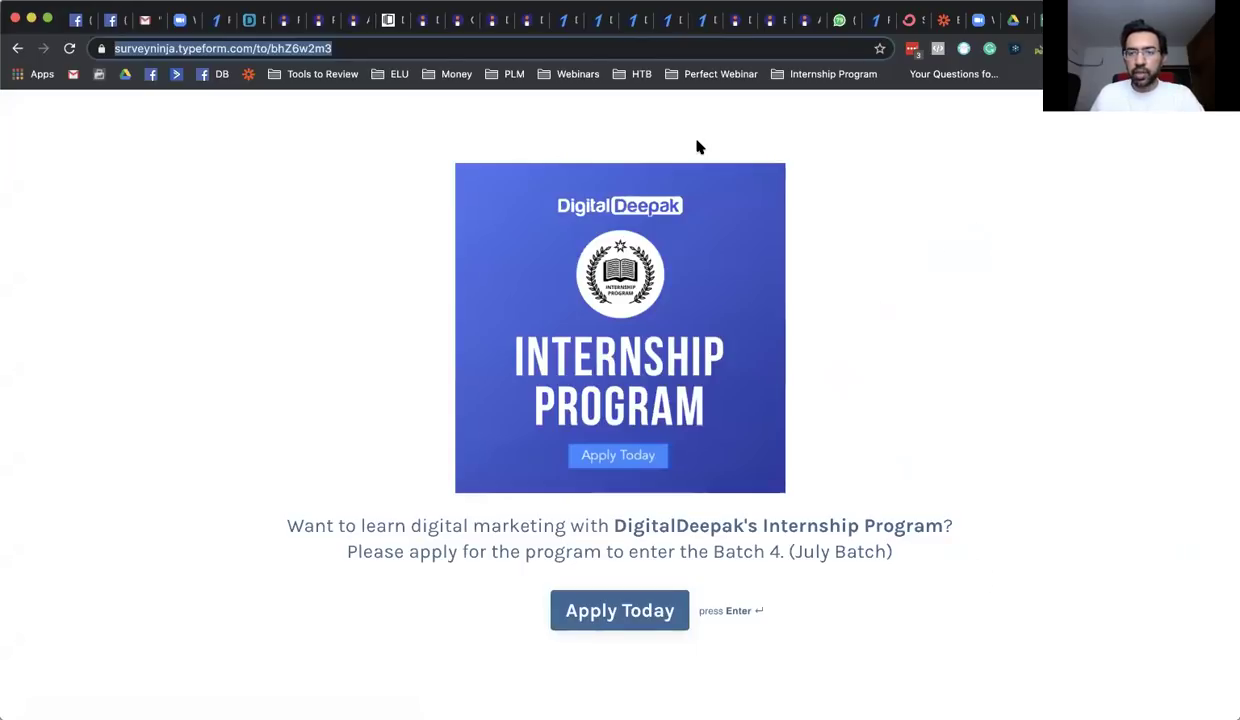
- Return to the ConvertKit sequences, open Digital Marketing Tools - Customers, and read through its first email, the purchase thank-you
{"action": "left_click", "coordinate": [903, 28]}
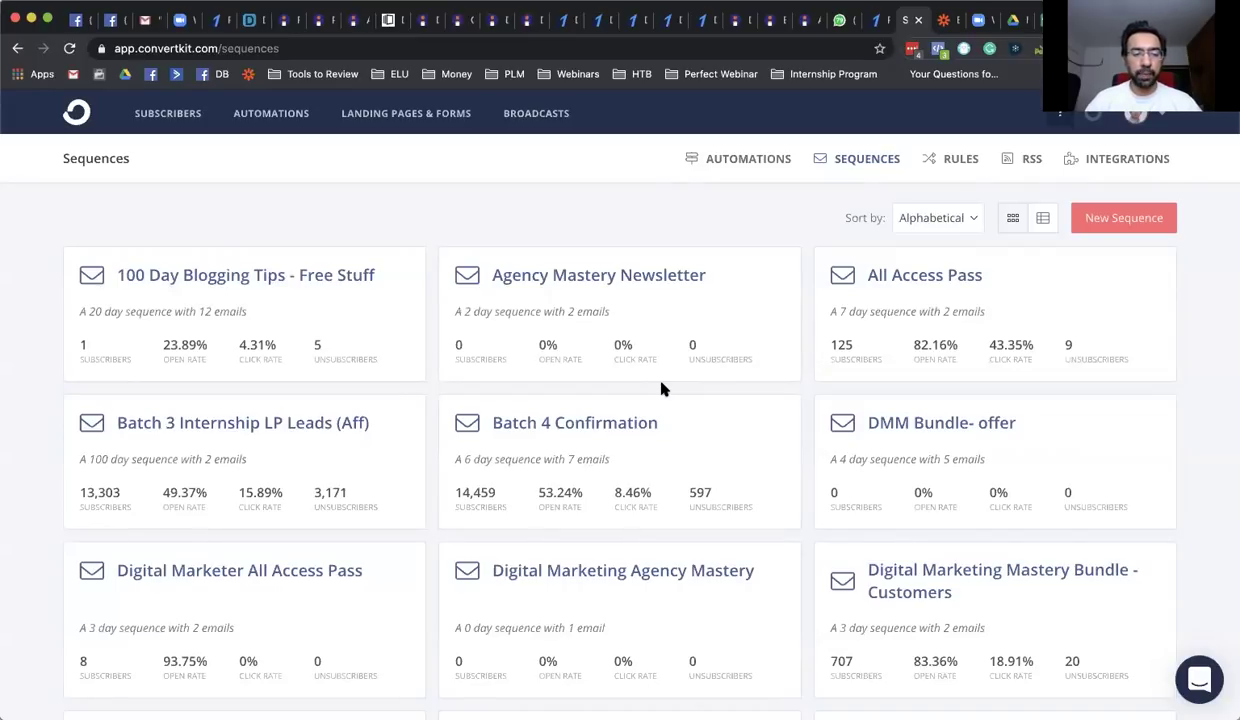
{"action": "scroll", "coordinate": [660, 388], "scroll_direction": "down", "scroll_amount": 5}
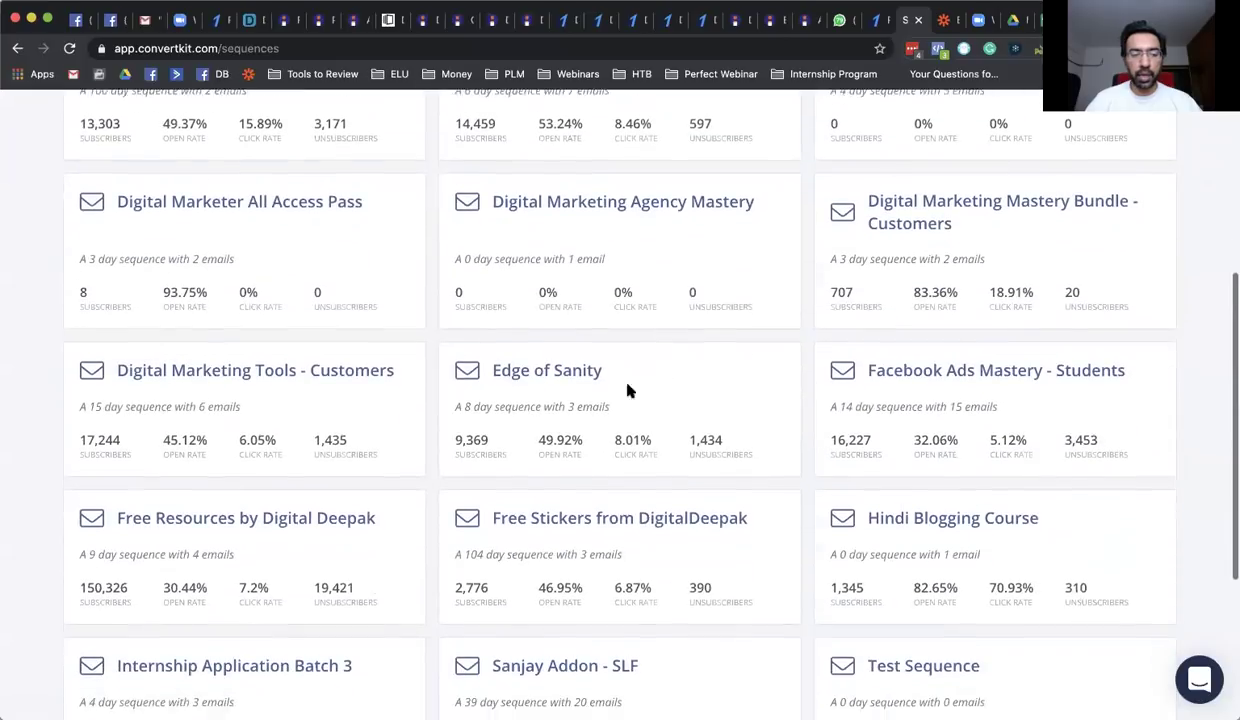
{"action": "left_click", "coordinate": [300, 365]}
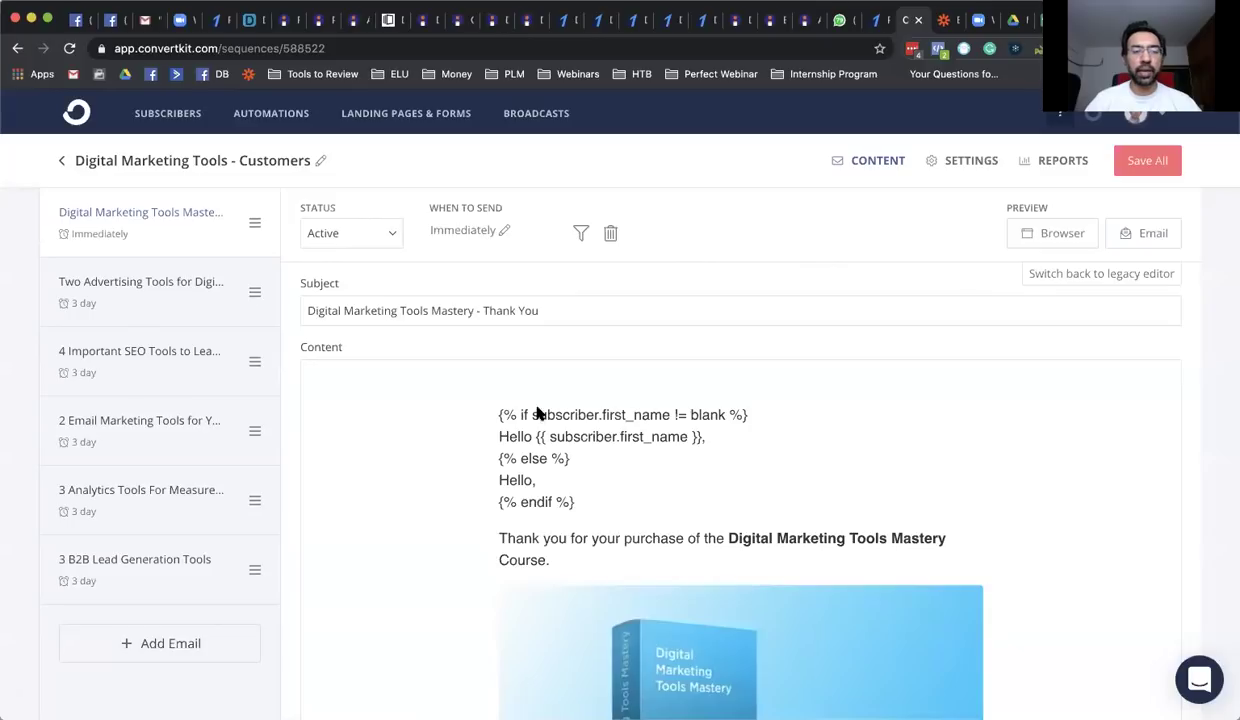
{"action": "scroll", "coordinate": [594, 421], "scroll_direction": "down", "scroll_amount": 2}
{"action": "scroll", "coordinate": [594, 421], "scroll_direction": "down", "scroll_amount": 5}
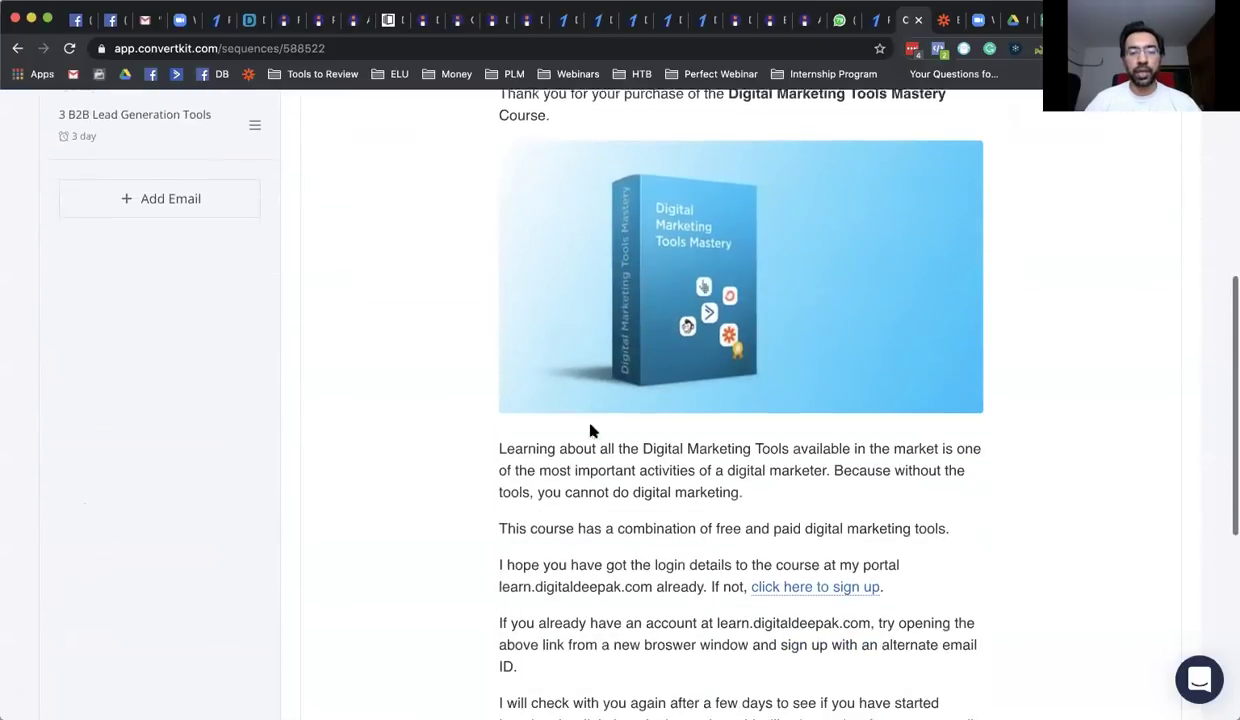
{"action": "scroll", "coordinate": [531, 476], "scroll_direction": "down", "scroll_amount": 6}
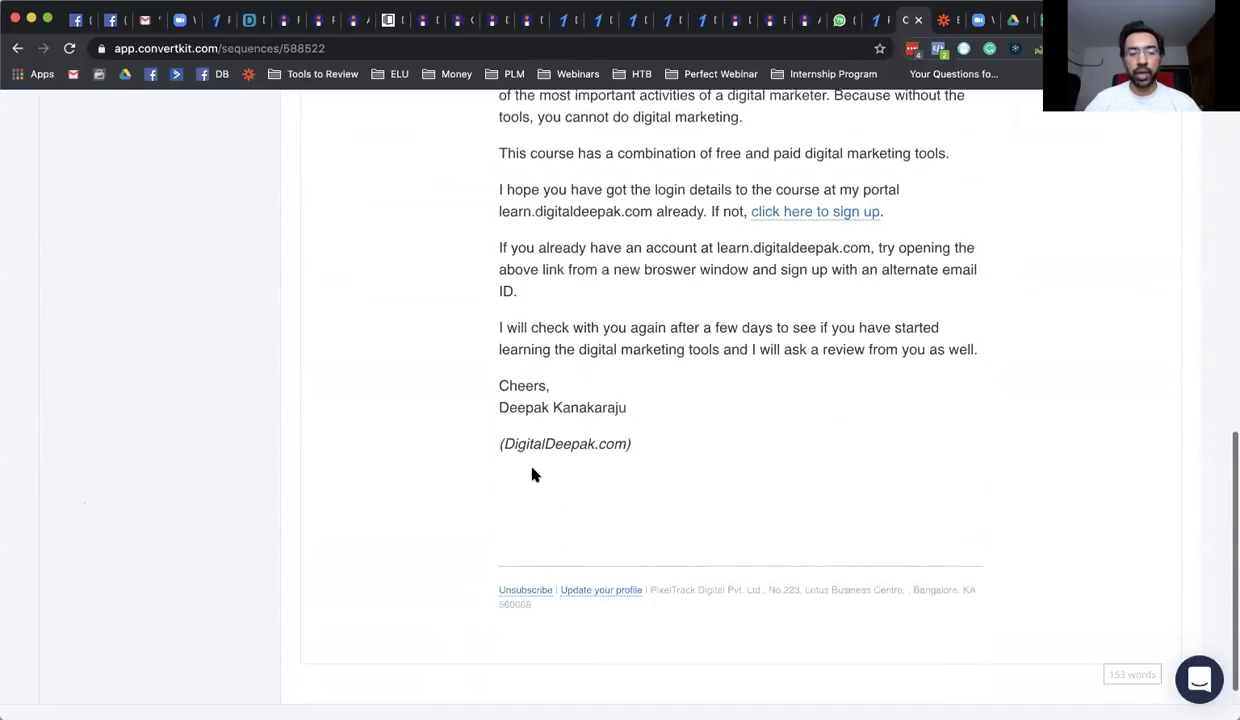
{"action": "scroll", "coordinate": [531, 476], "scroll_direction": "up", "scroll_amount": 12}
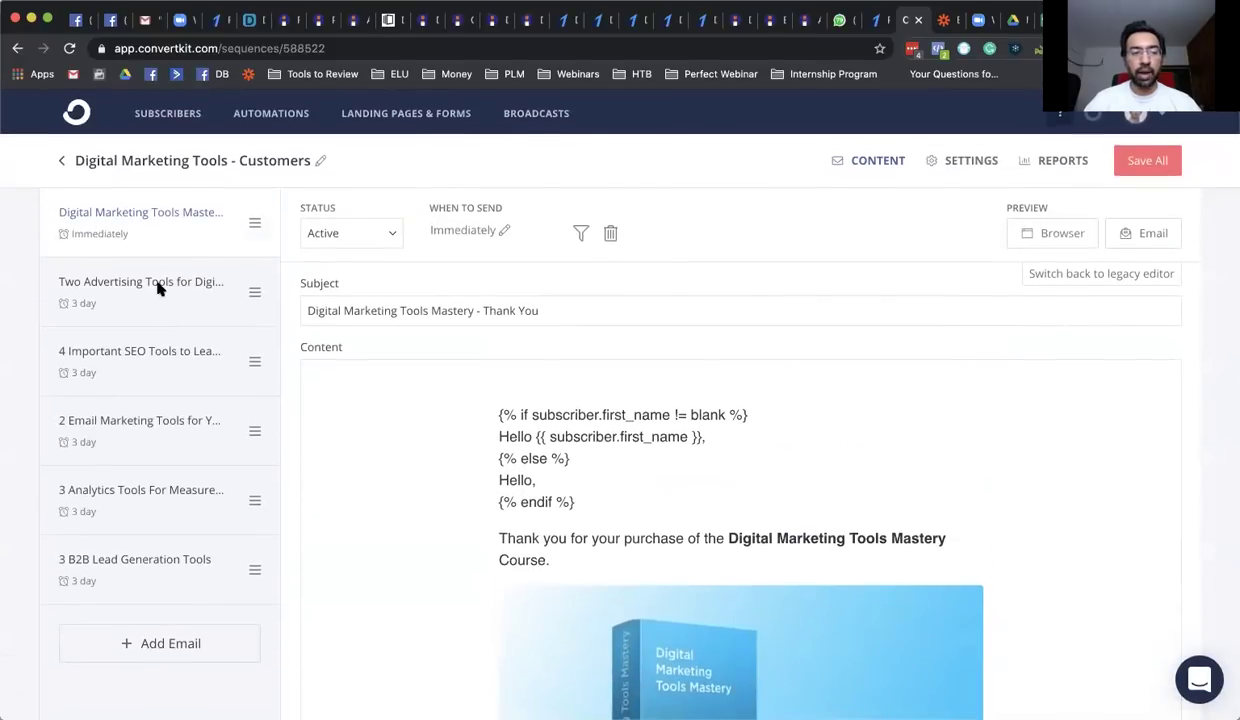
- Go through the five follow-up emails, from the two advertising tools to 3 B2B Lead Generation Tools, and view the sequence's reports
{"action": "left_click", "coordinate": [158, 290]}
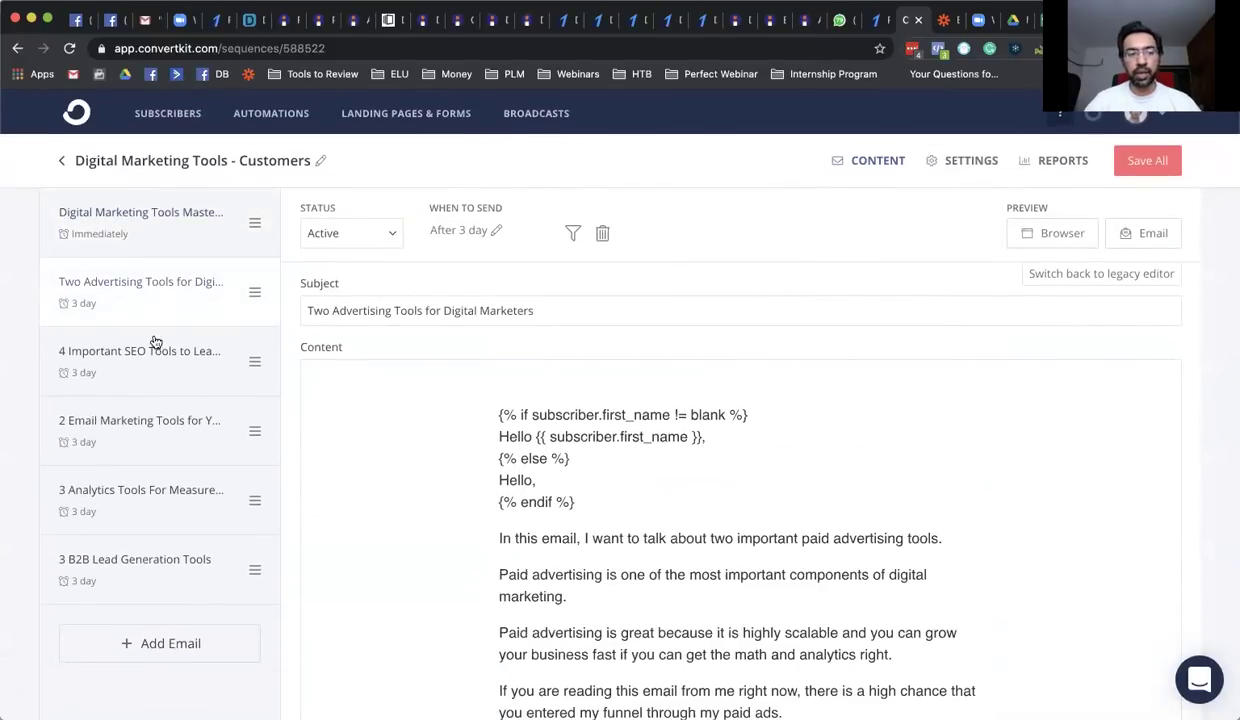
{"action": "left_click", "coordinate": [150, 378]}
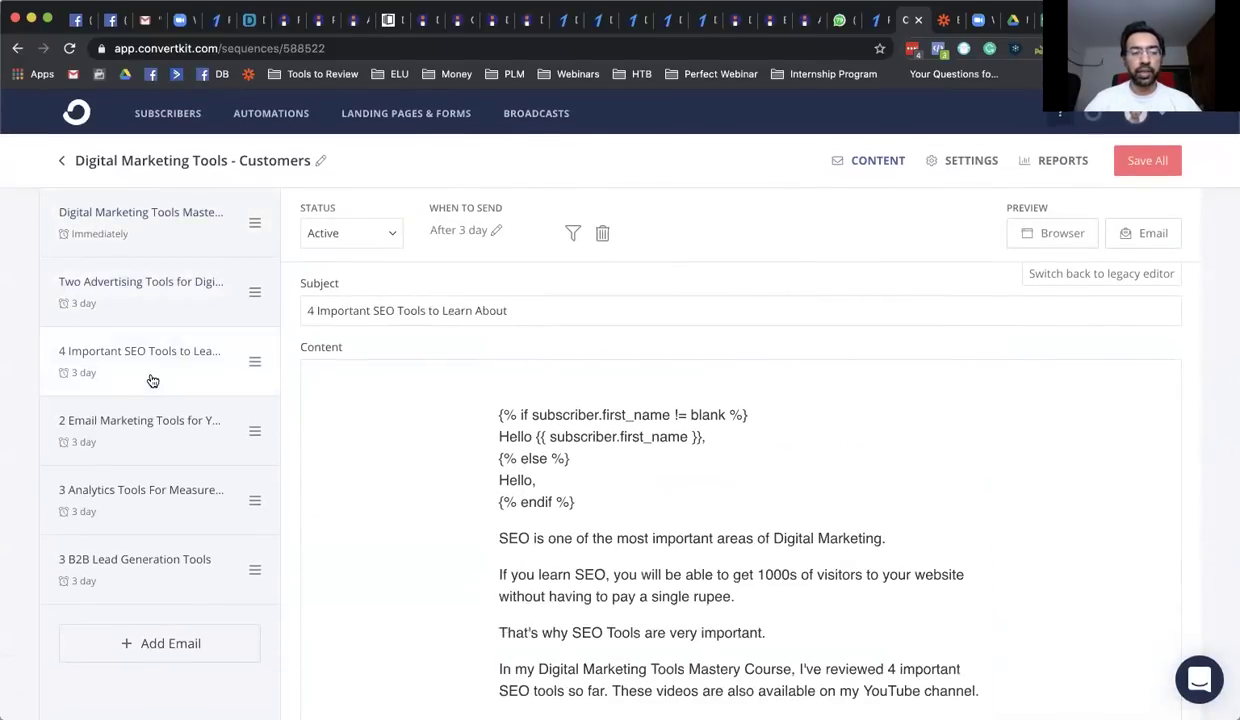
{"action": "left_click", "coordinate": [152, 435]}
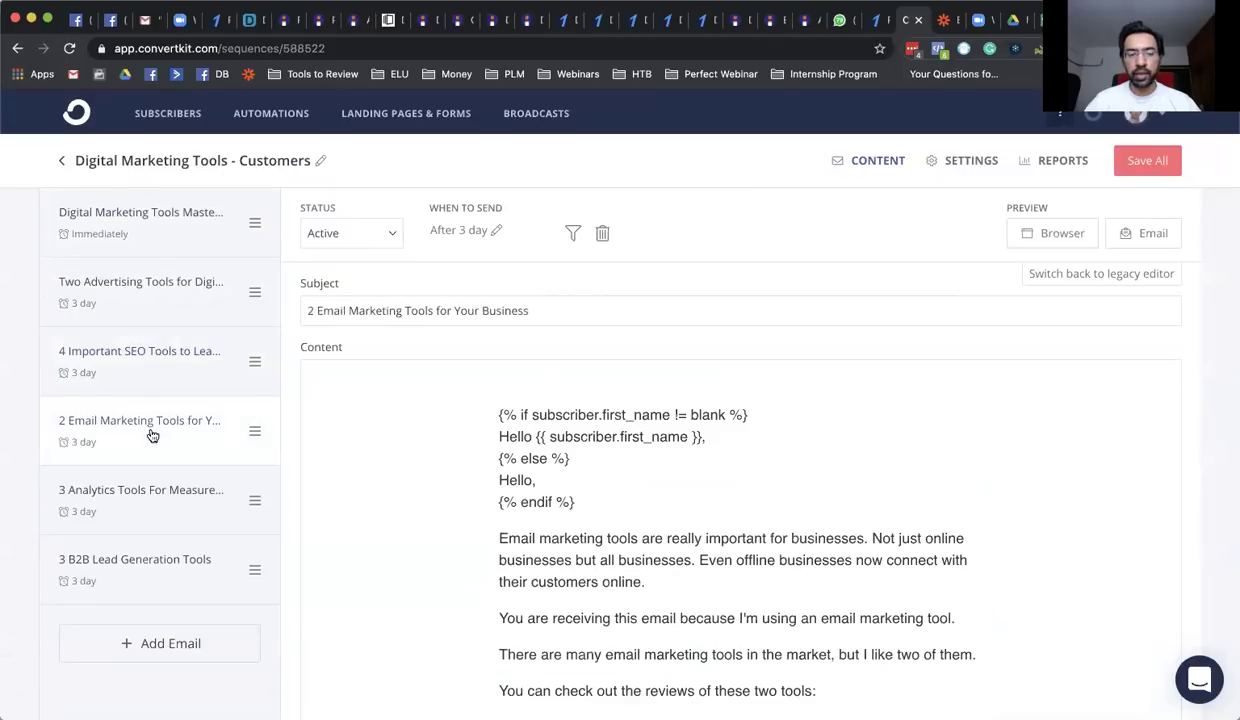
{"action": "left_click", "coordinate": [152, 514]}
{"action": "left_click", "coordinate": [162, 569]}
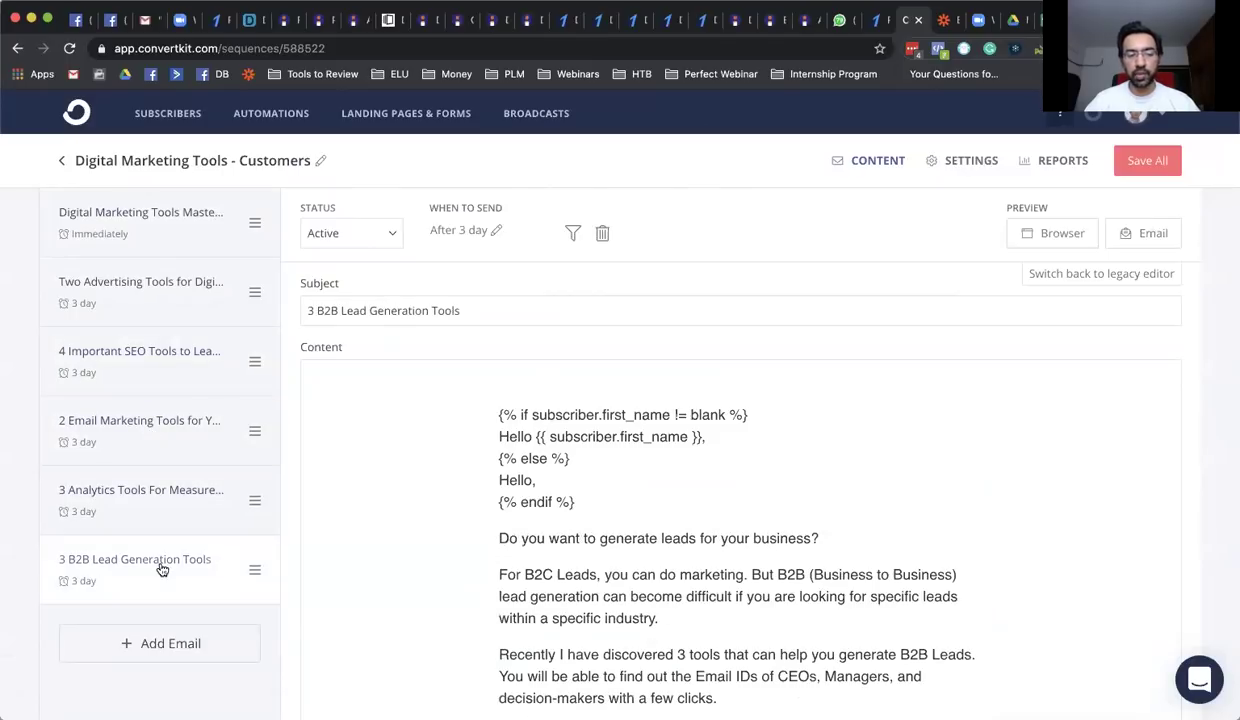
{"action": "left_click", "coordinate": [1063, 161]}
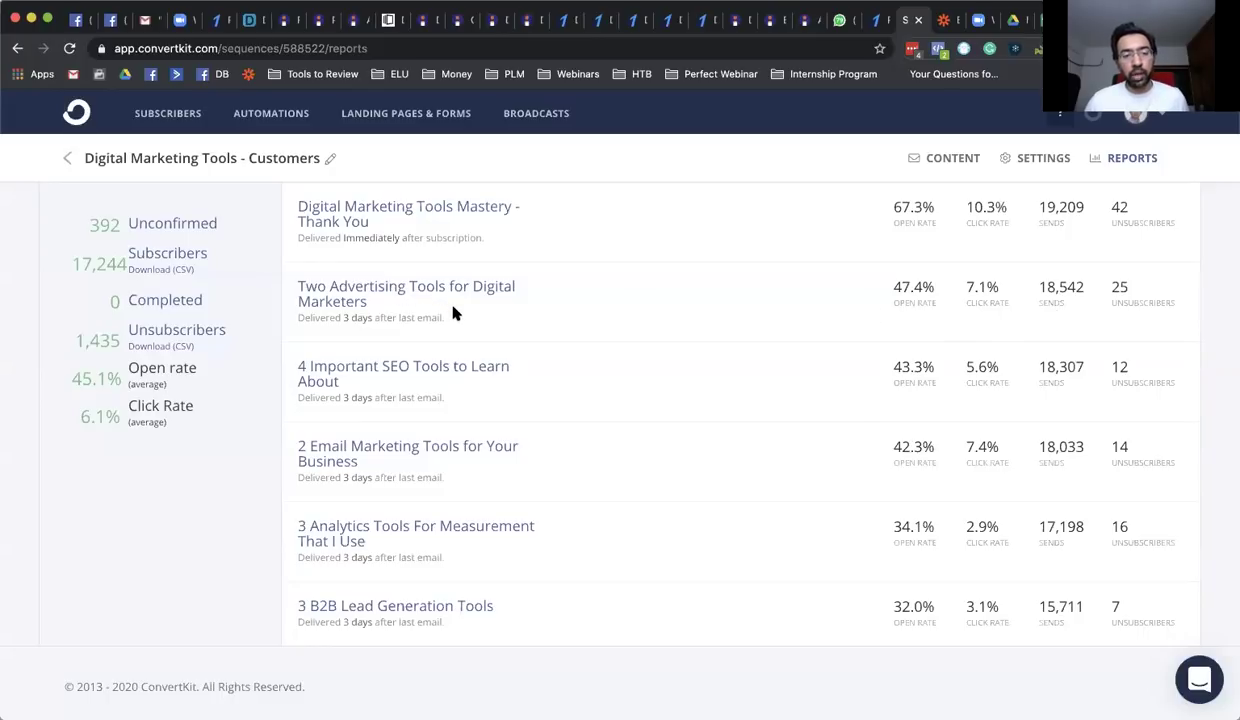
{"action": "scroll", "coordinate": [452, 313], "scroll_direction": "down", "scroll_amount": 1}
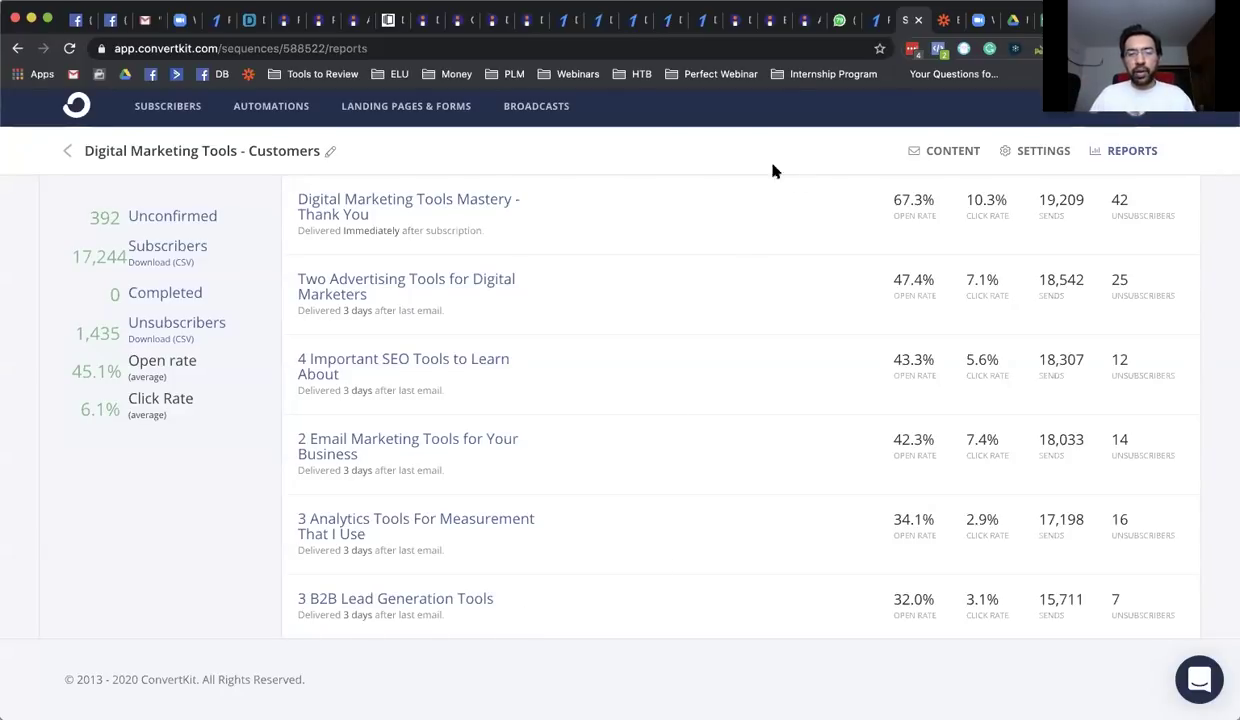
- Open instamojo.com in a new browser tab and browse the store's list of live products
{"action": "key", "text": "super+t"}
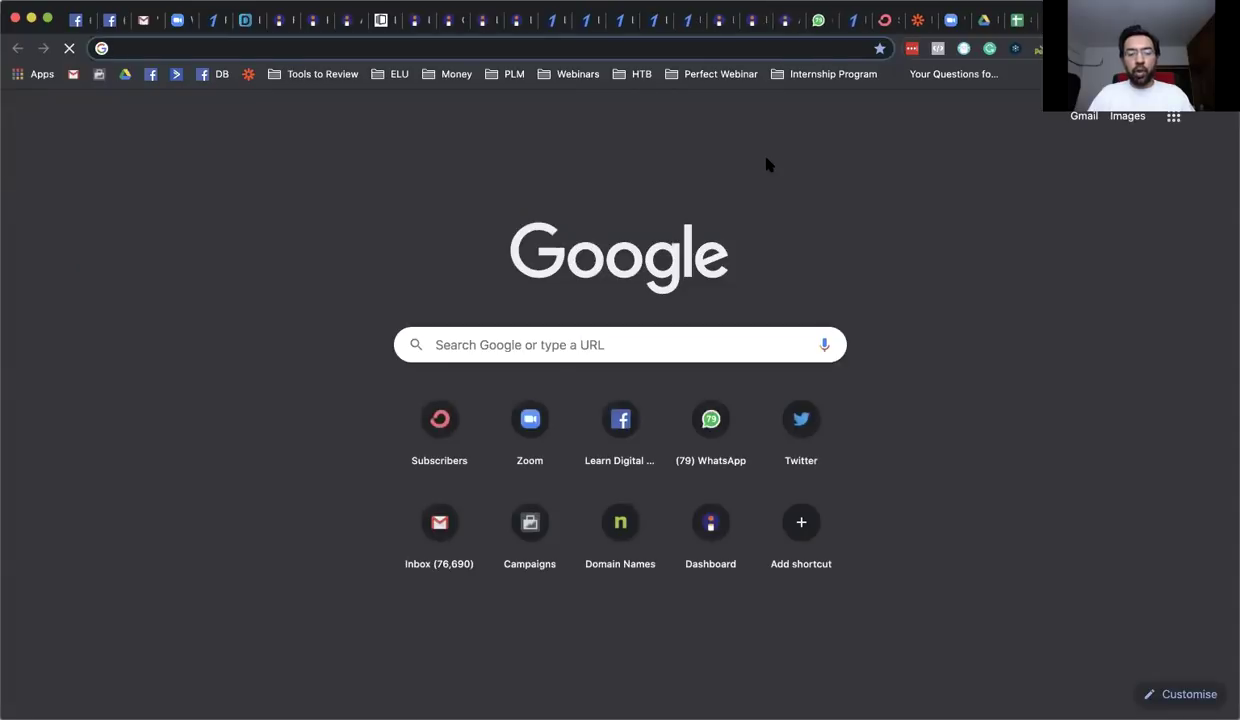
{"action": "type", "text": "inst"}
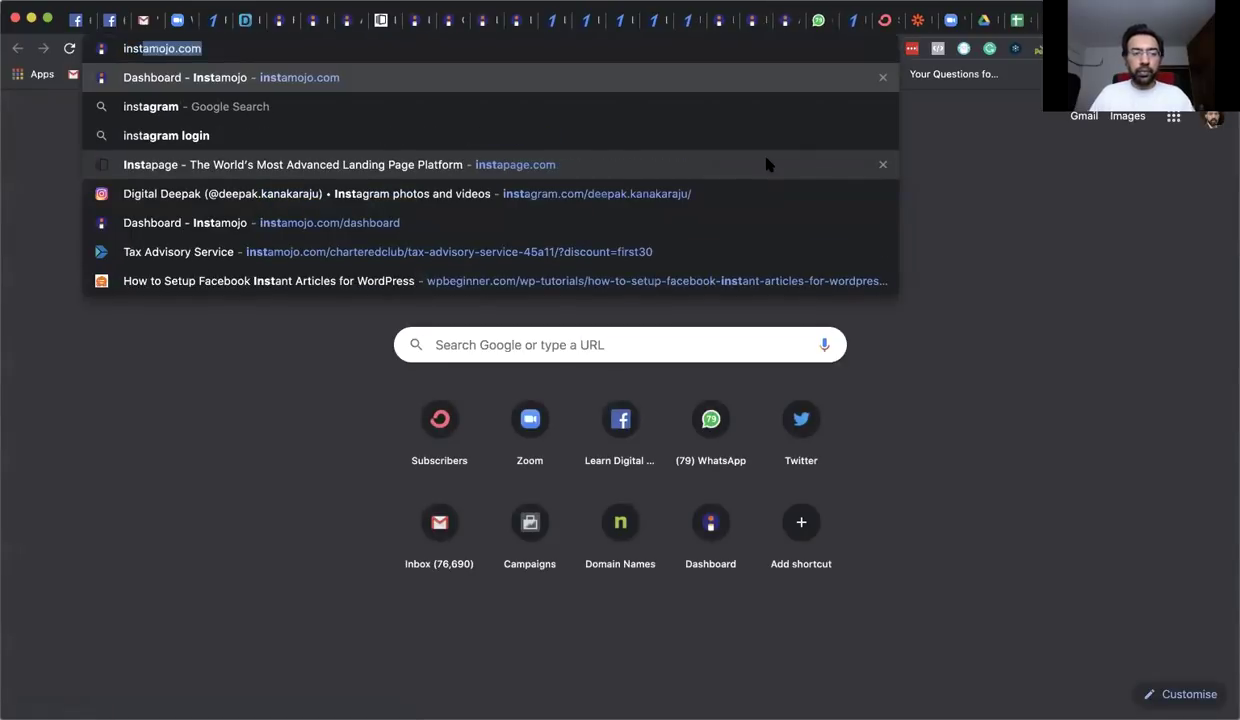
{"action": "key", "text": "Return"}
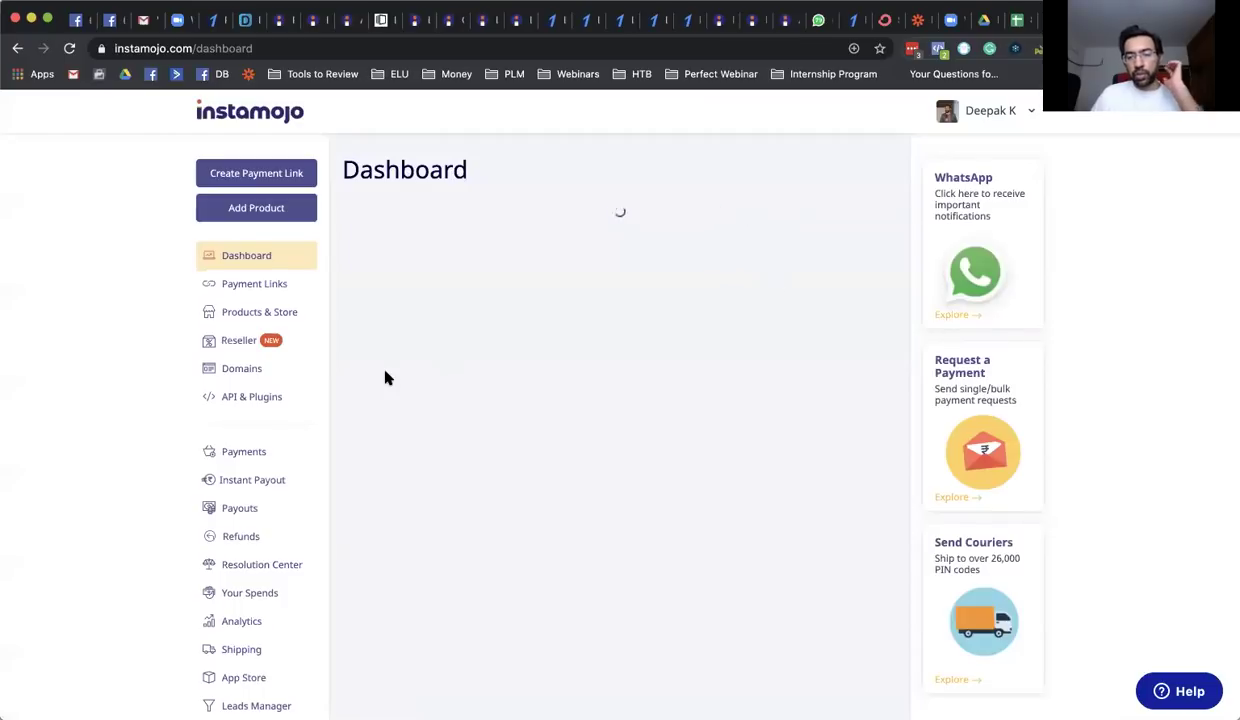
{"action": "left_click", "coordinate": [244, 322]}
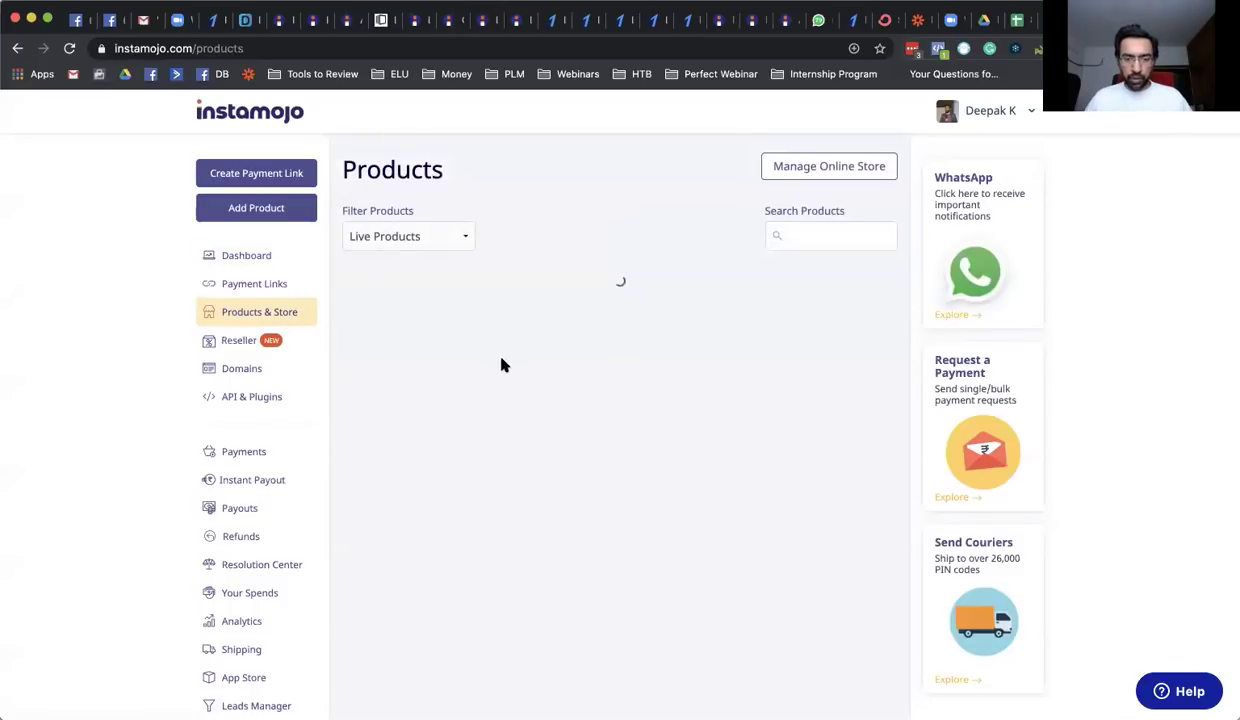
{"action": "scroll", "coordinate": [501, 360], "scroll_direction": "down", "scroll_amount": 1}
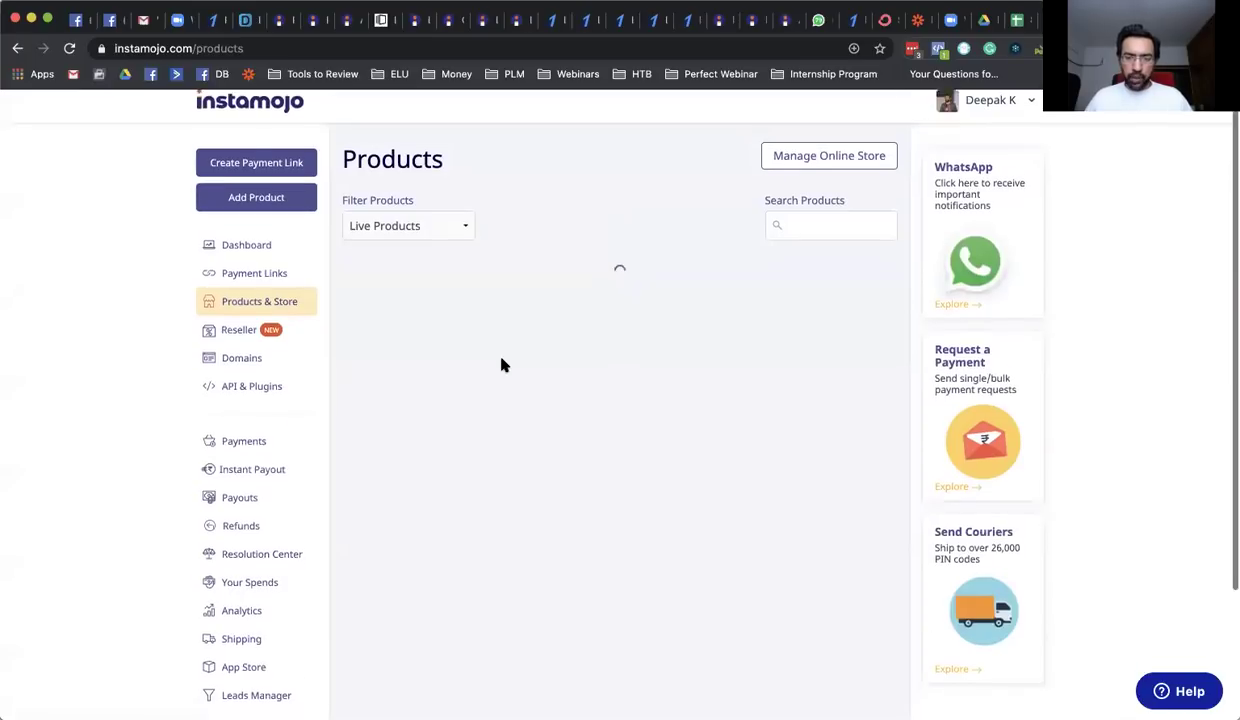
{"action": "scroll", "coordinate": [503, 365], "scroll_direction": "down", "scroll_amount": 1}
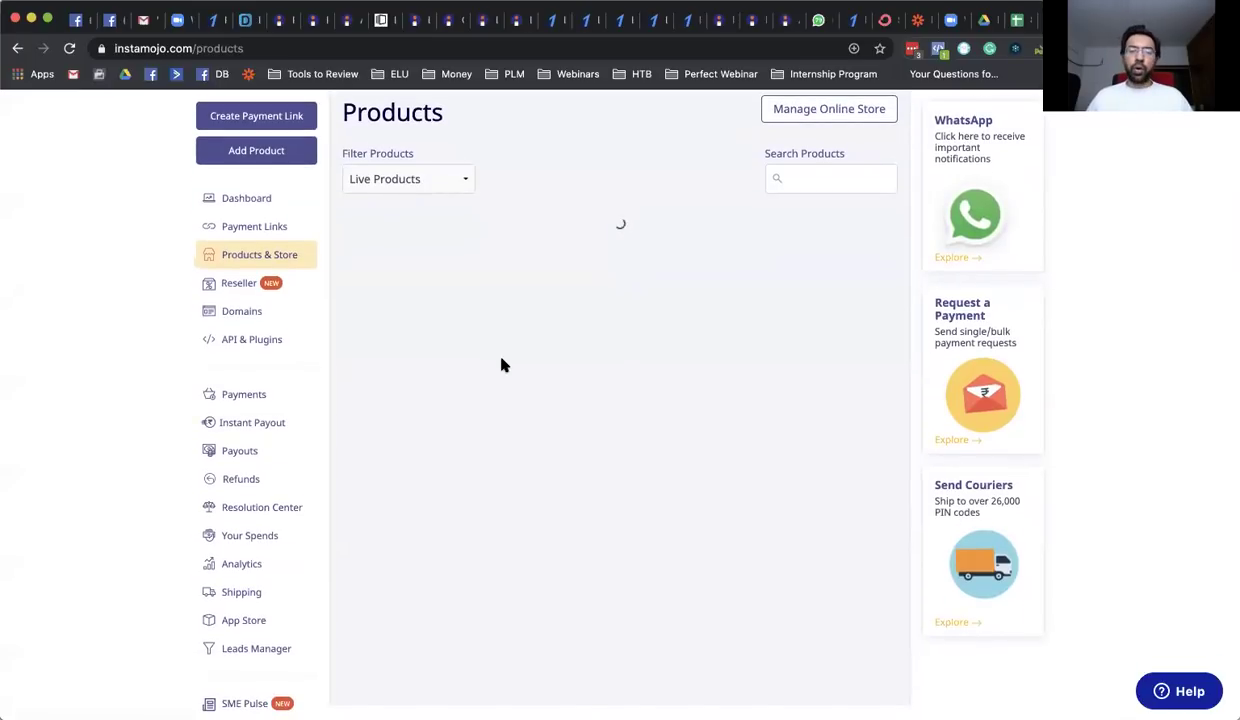
{"action": "scroll", "coordinate": [503, 365], "scroll_direction": "down", "scroll_amount": 1}
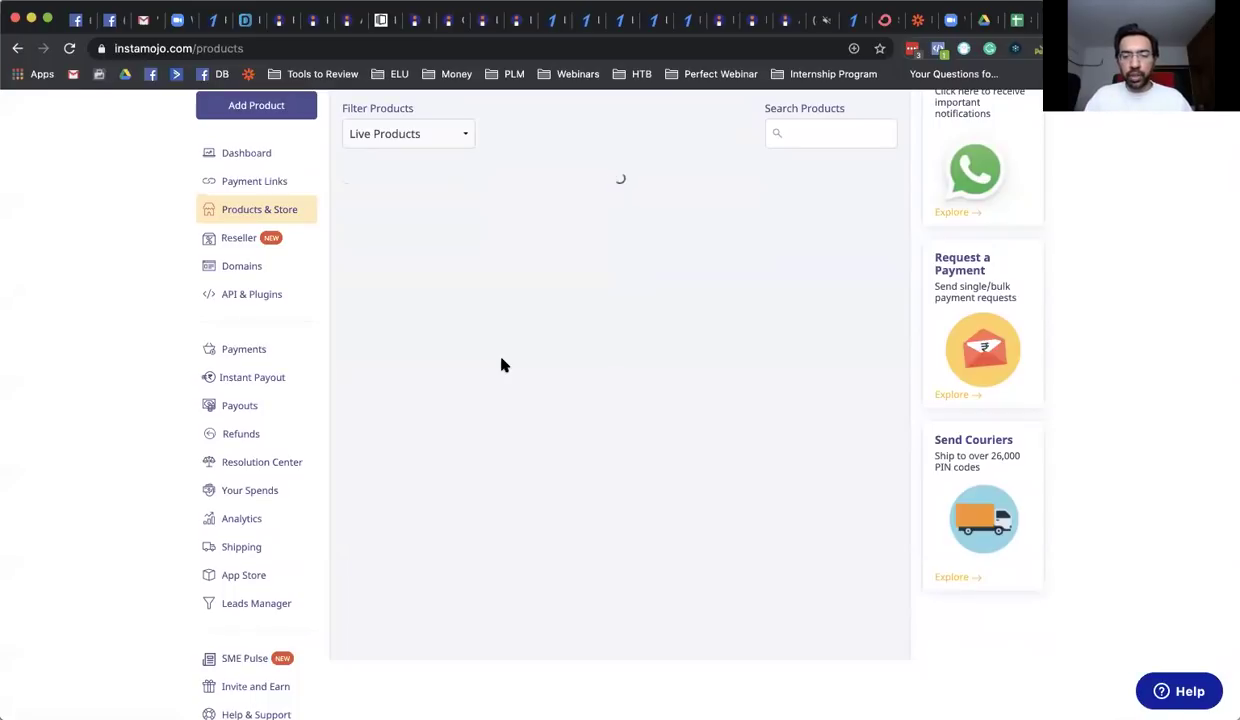
{"action": "scroll", "coordinate": [503, 365], "scroll_direction": "up", "scroll_amount": 1}
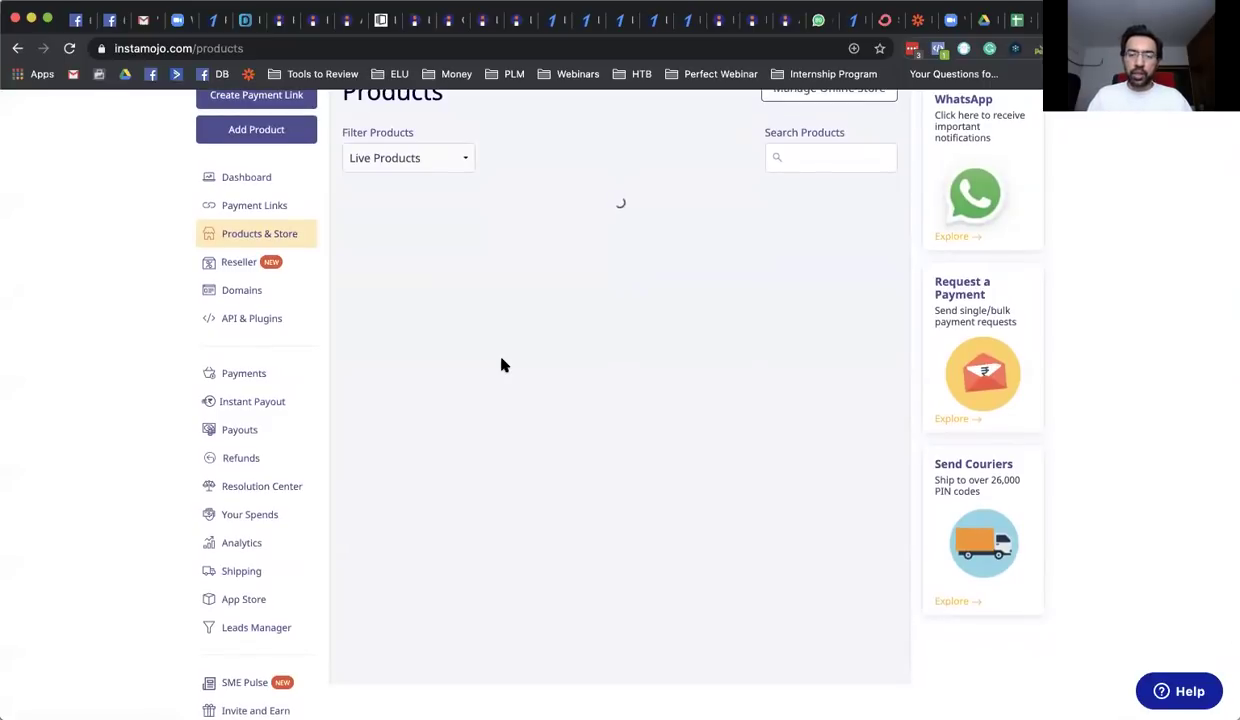
{"action": "scroll", "coordinate": [503, 365], "scroll_direction": "down", "scroll_amount": 1}
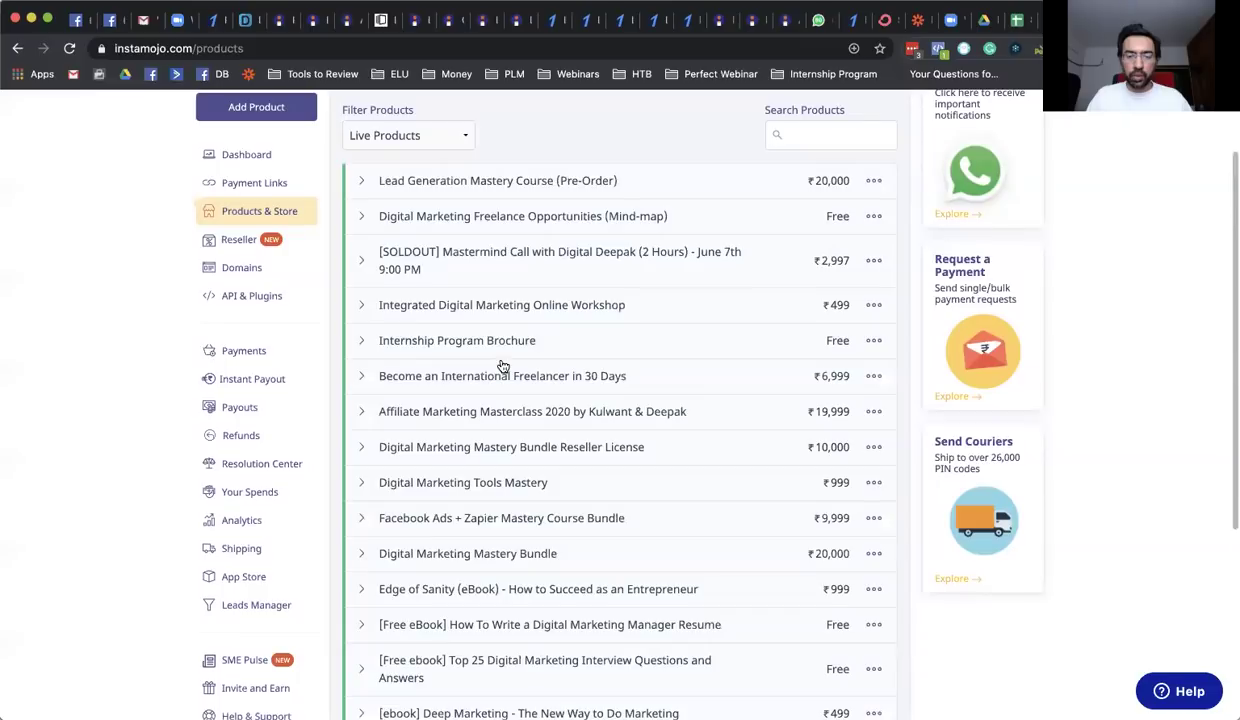
{"action": "scroll", "coordinate": [503, 366], "scroll_direction": "down", "scroll_amount": 3}
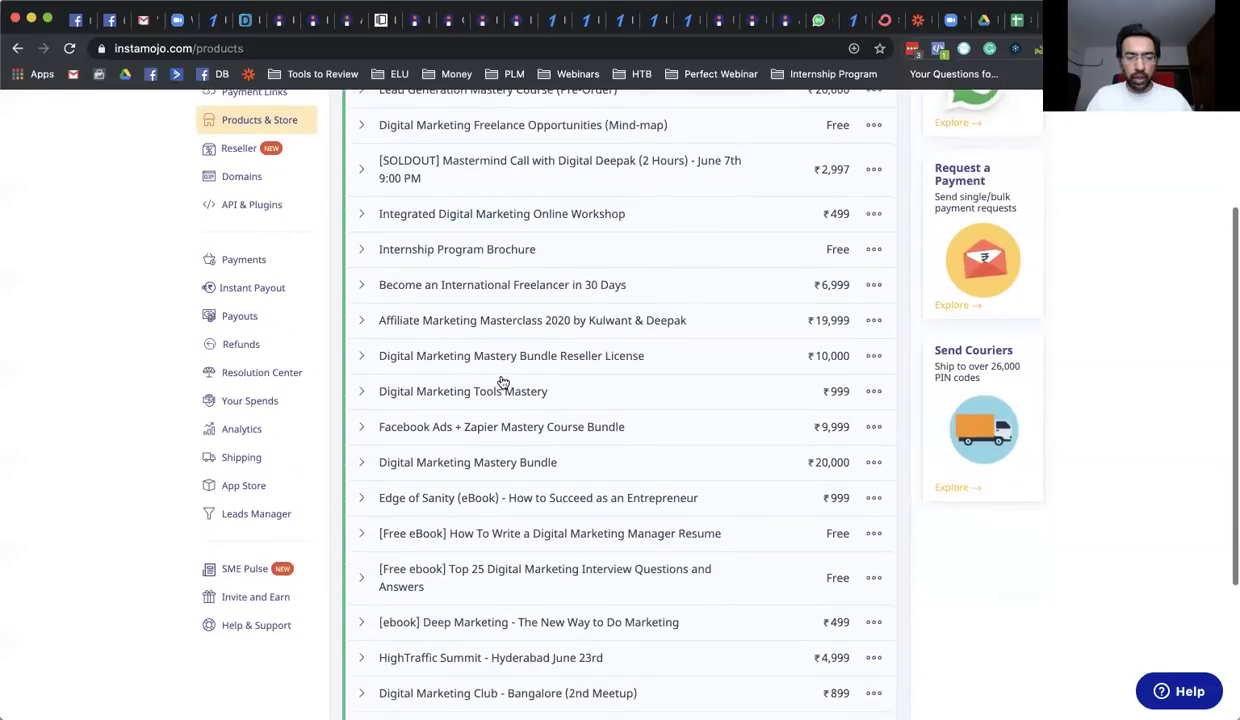
- Add the discount code "robots" with 999 off and no quantity limit to the Digital Marketing Tools Mastery product
{"action": "left_click", "coordinate": [498, 392]}
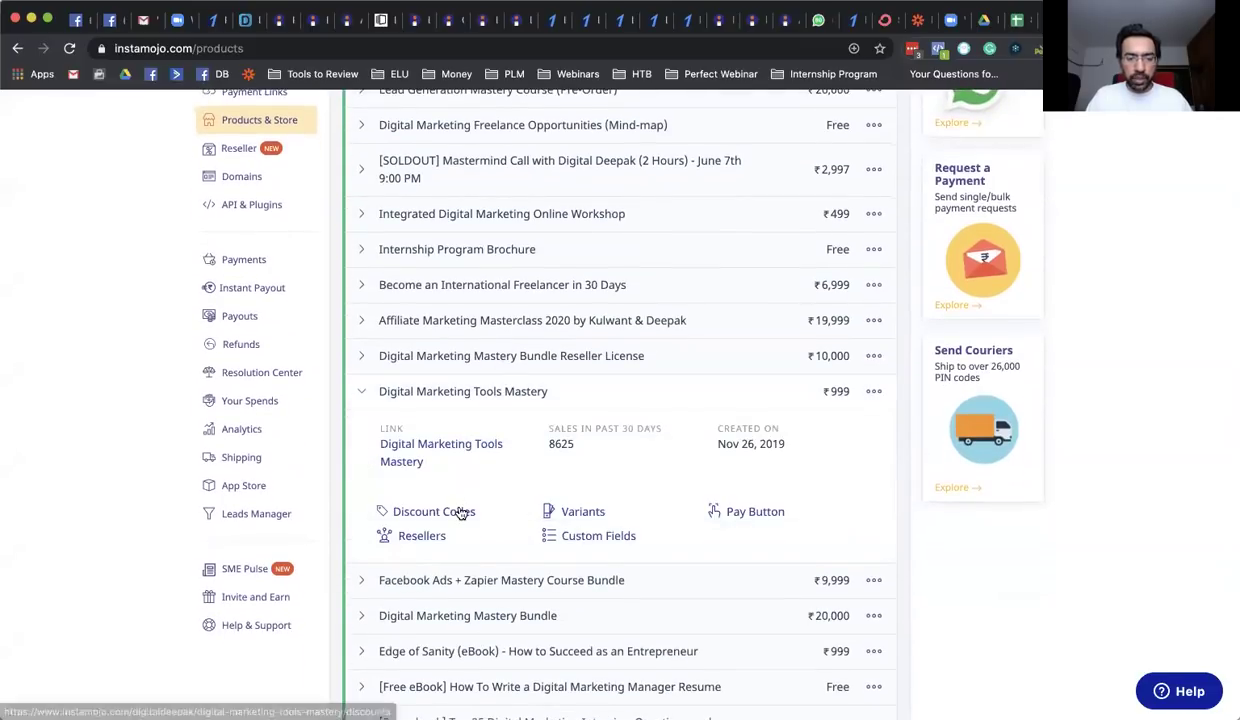
{"action": "left_click", "coordinate": [461, 511]}
{"action": "left_click", "coordinate": [380, 376]}
{"action": "type", "text": "robots"}
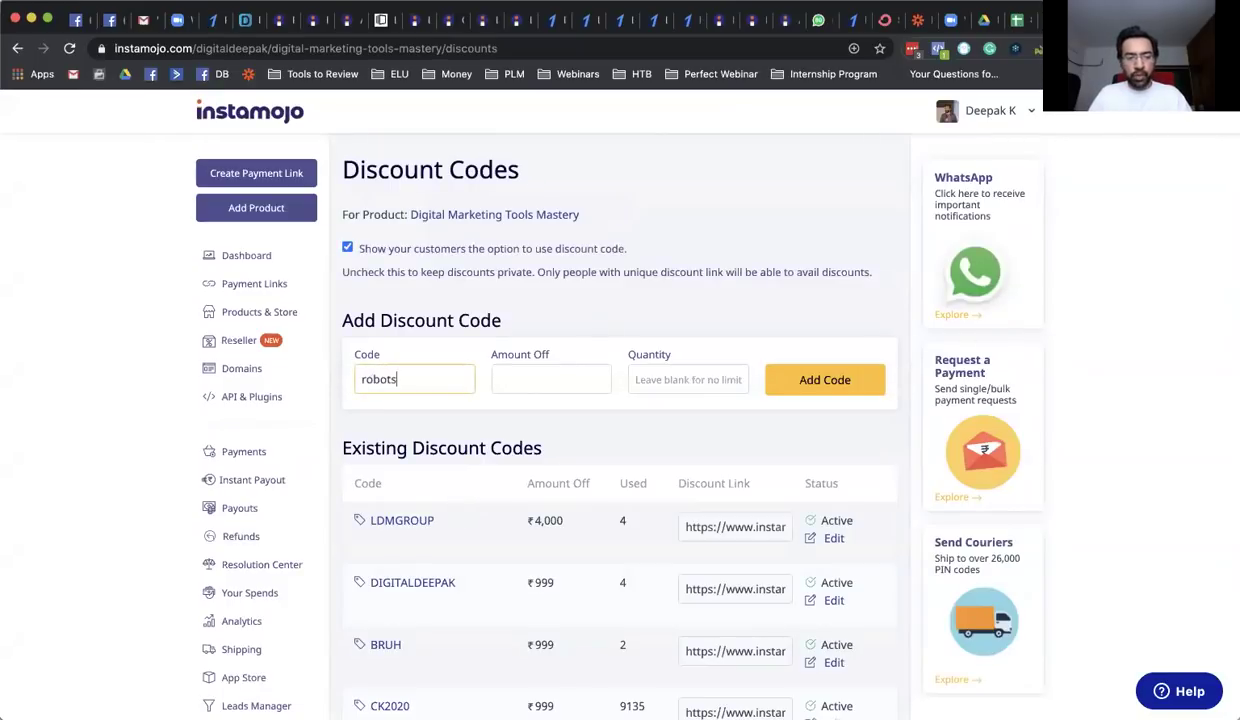
{"action": "left_click", "coordinate": [527, 384]}
{"action": "type", "text": "999"}
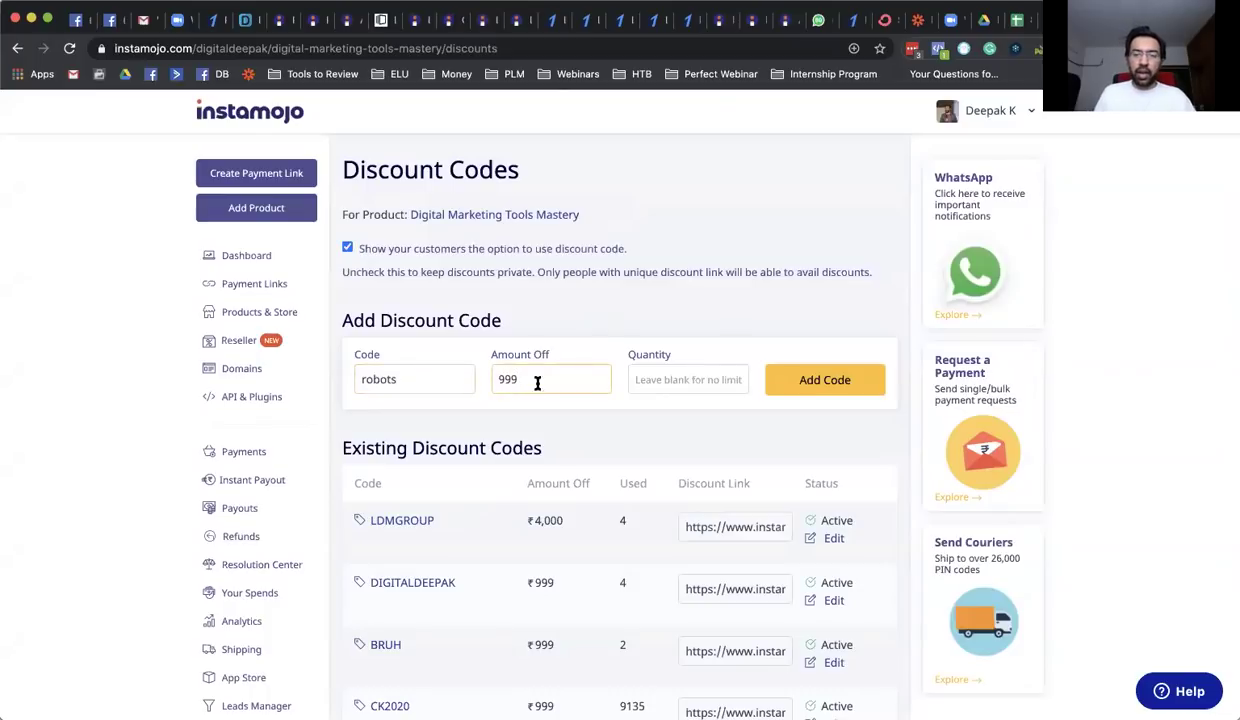
{"action": "left_click", "coordinate": [769, 378]}
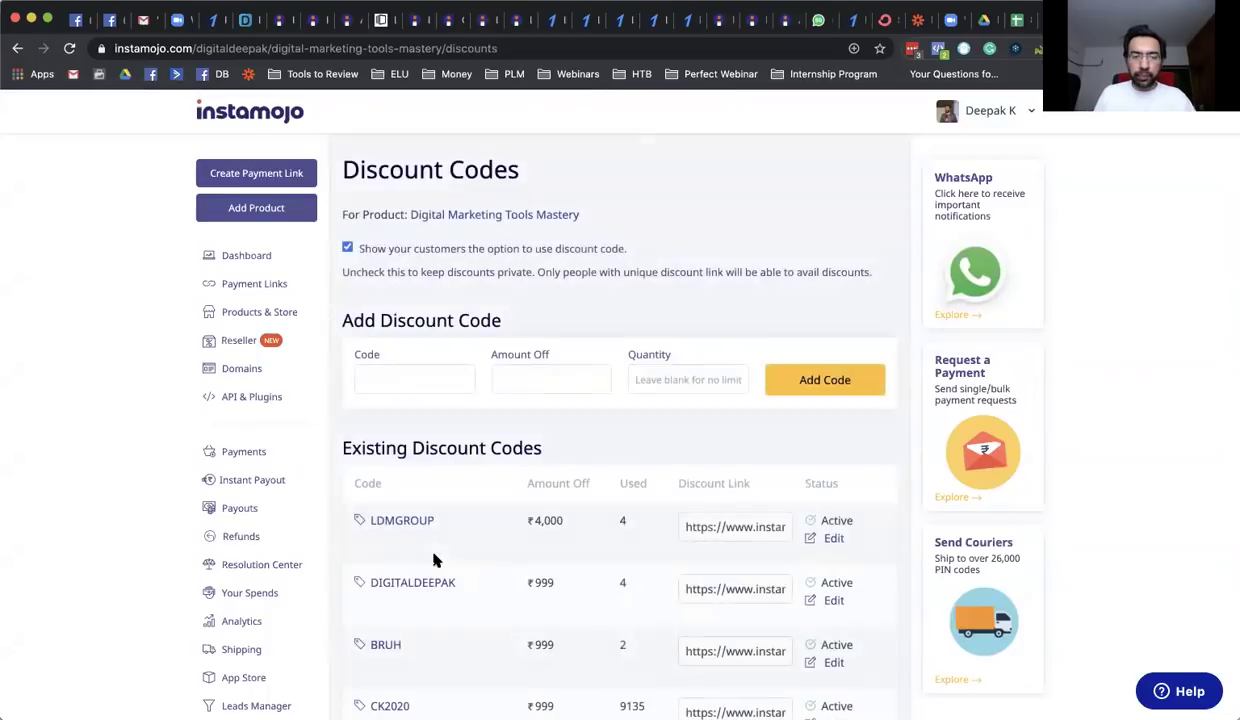
- Open the product page through the "robots" discount code's link and select the page's full address
{"action": "scroll", "coordinate": [418, 530], "scroll_direction": "down", "scroll_amount": 10}
{"action": "left_click", "coordinate": [390, 586]}
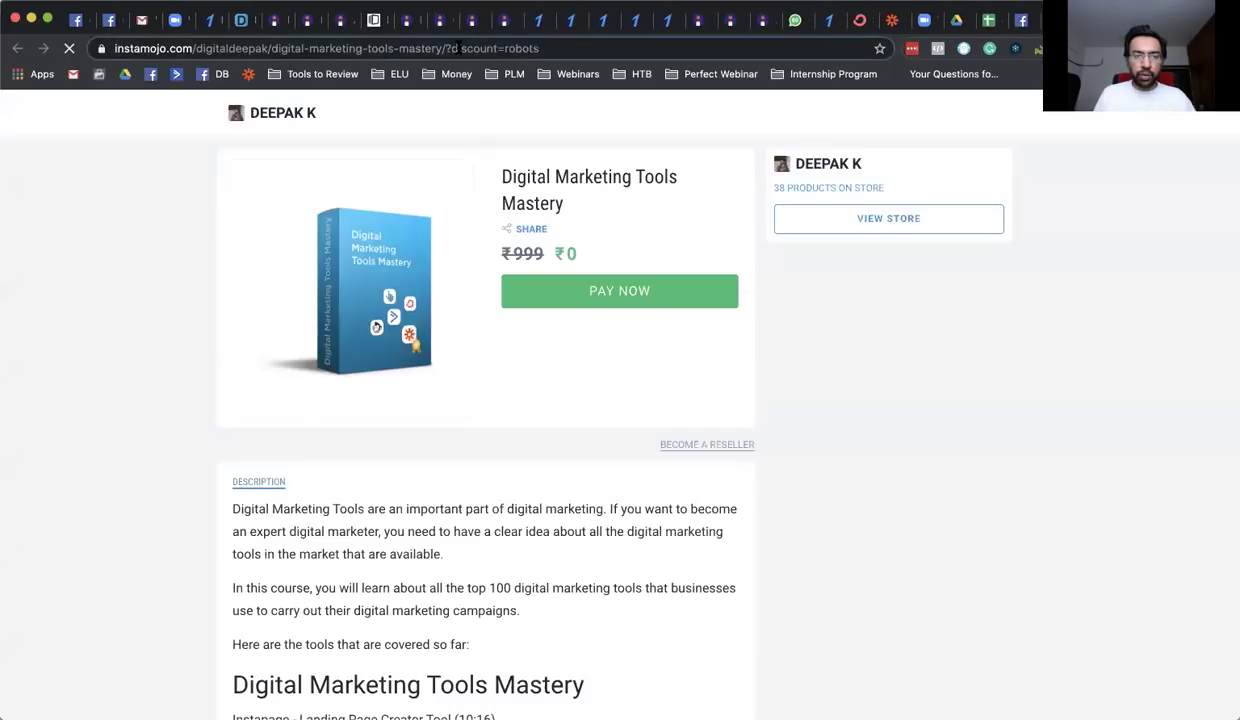
{"action": "left_click", "coordinate": [458, 48]}
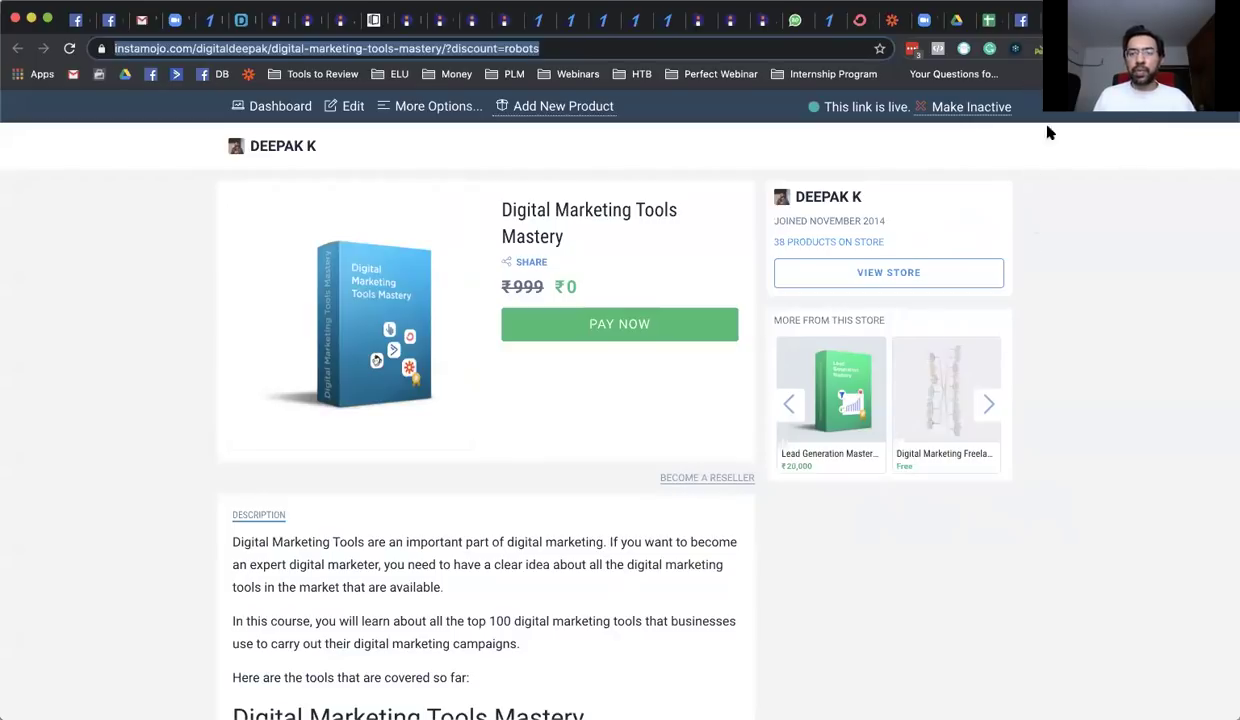
- Switch back to ConvertKit and open the email content of the Digital Marketing Tools - Customers sequence
{"action": "left_click", "coordinate": [858, 30]}
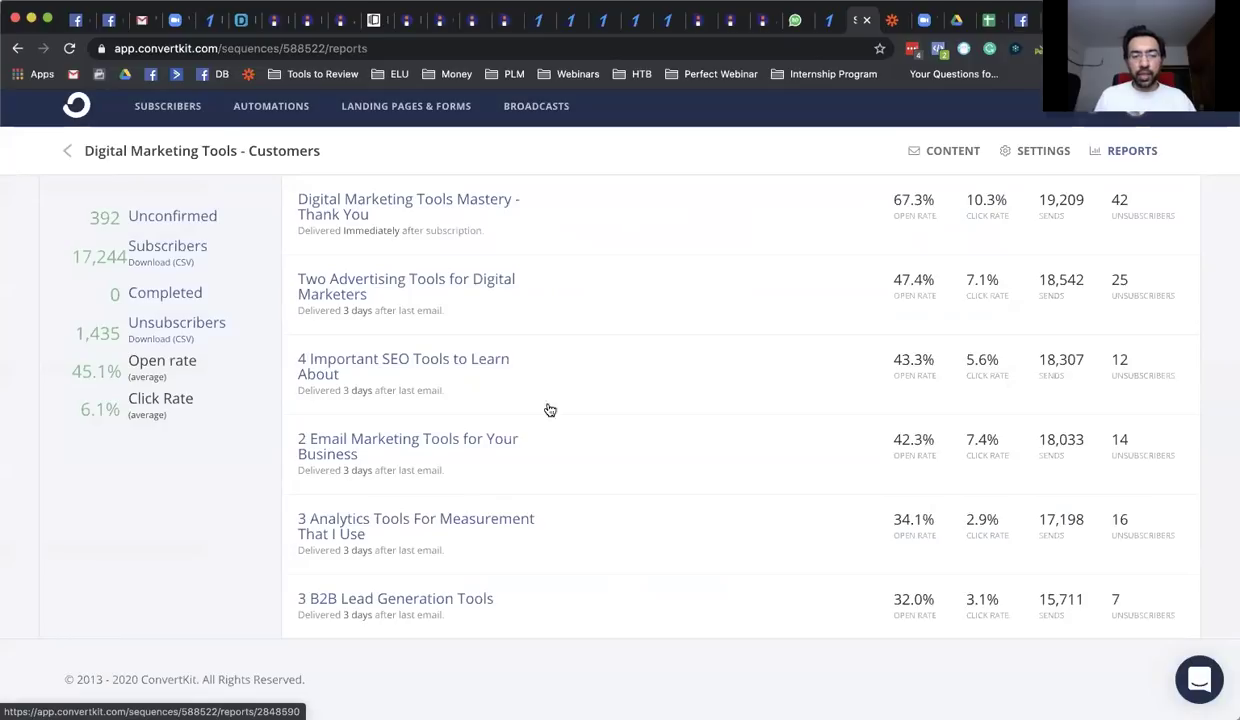
{"action": "left_click", "coordinate": [953, 152]}
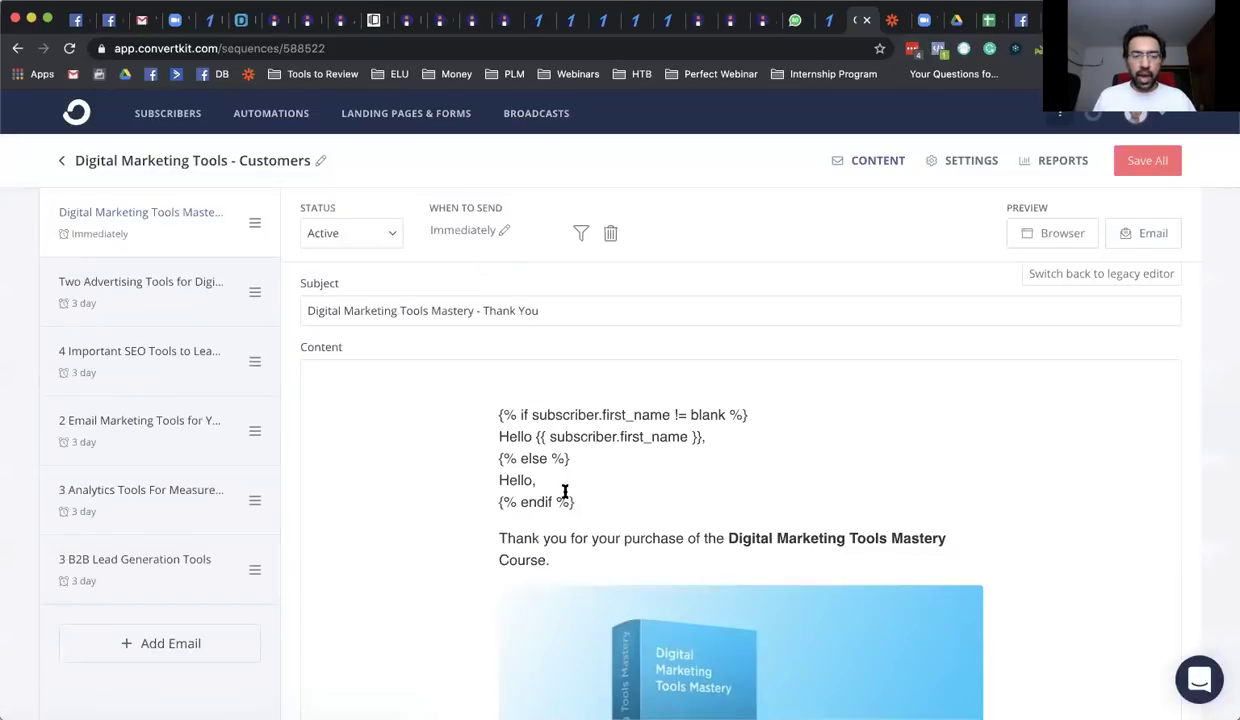
- Examine the conditional first-name greeting, from its if line to endif, in the Digital Marketing Tools Mastery thank-you email
{"action": "left_click", "coordinate": [576, 498]}
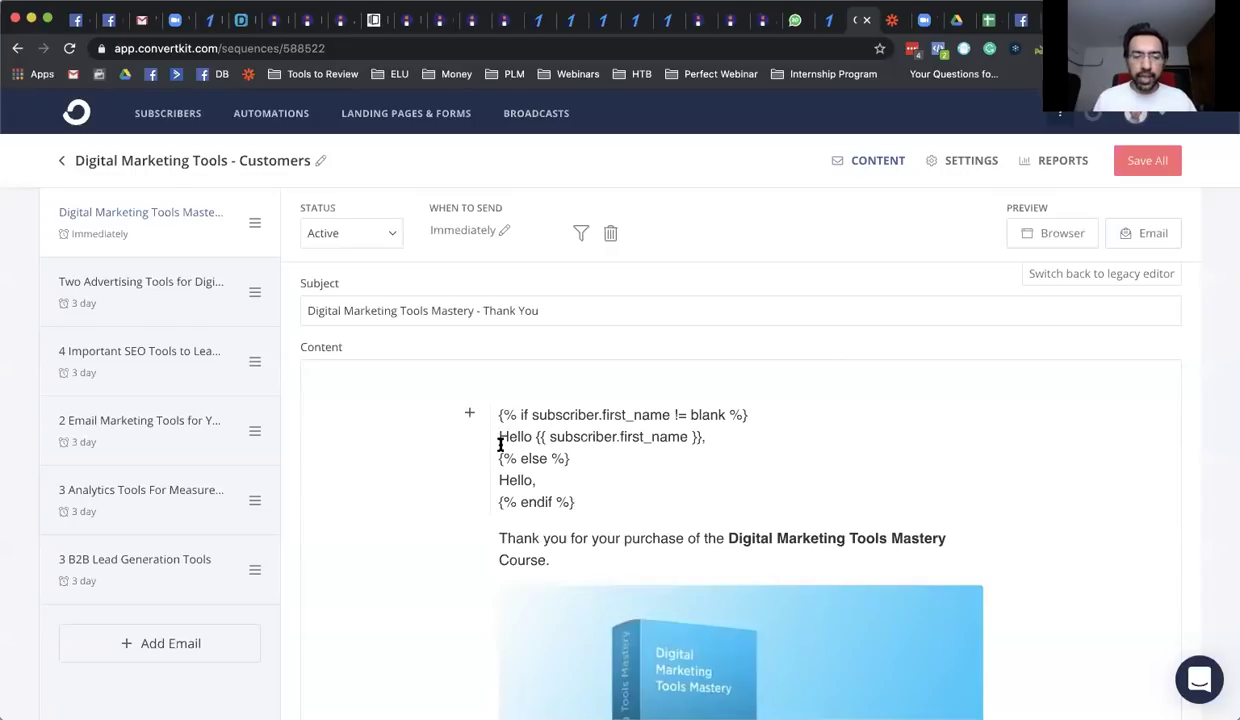
{"action": "left_click_drag", "start_coordinate": [497, 416], "coordinate": [485, 449]}
{"action": "left_click", "coordinate": [760, 414]}
{"action": "left_click_drag", "start_coordinate": [587, 465], "coordinate": [512, 470]}
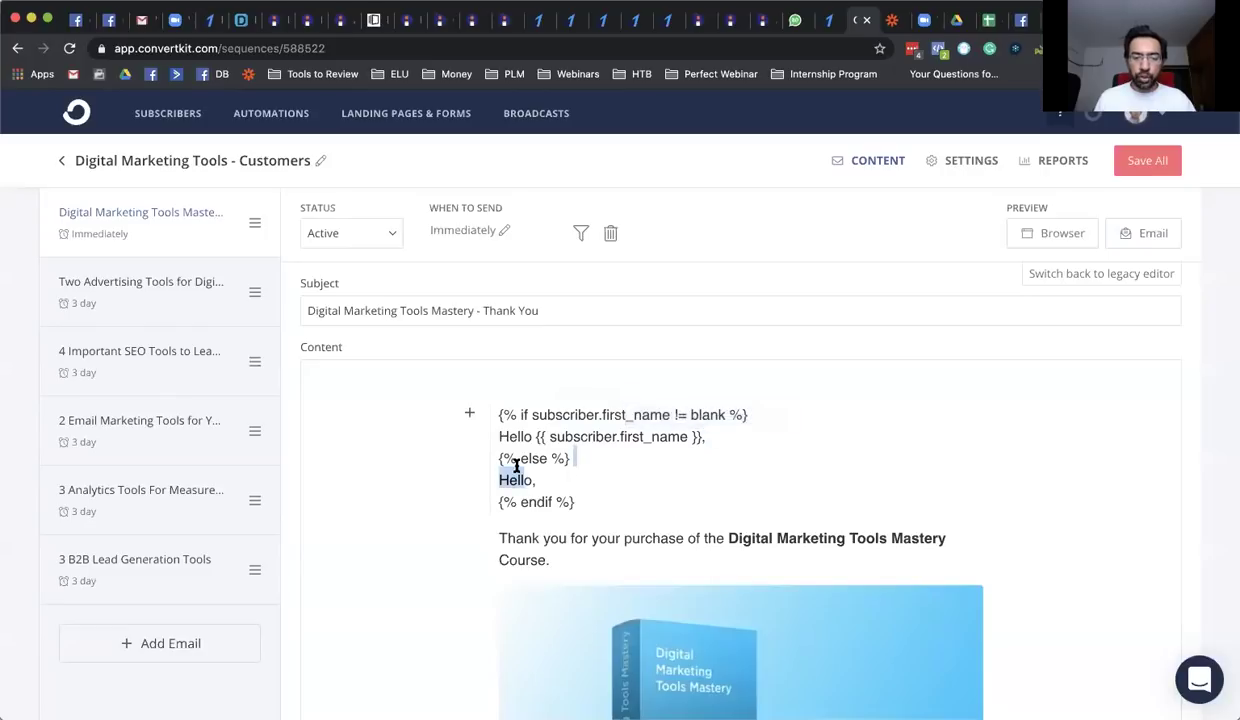
{"action": "left_click", "coordinate": [595, 503]}
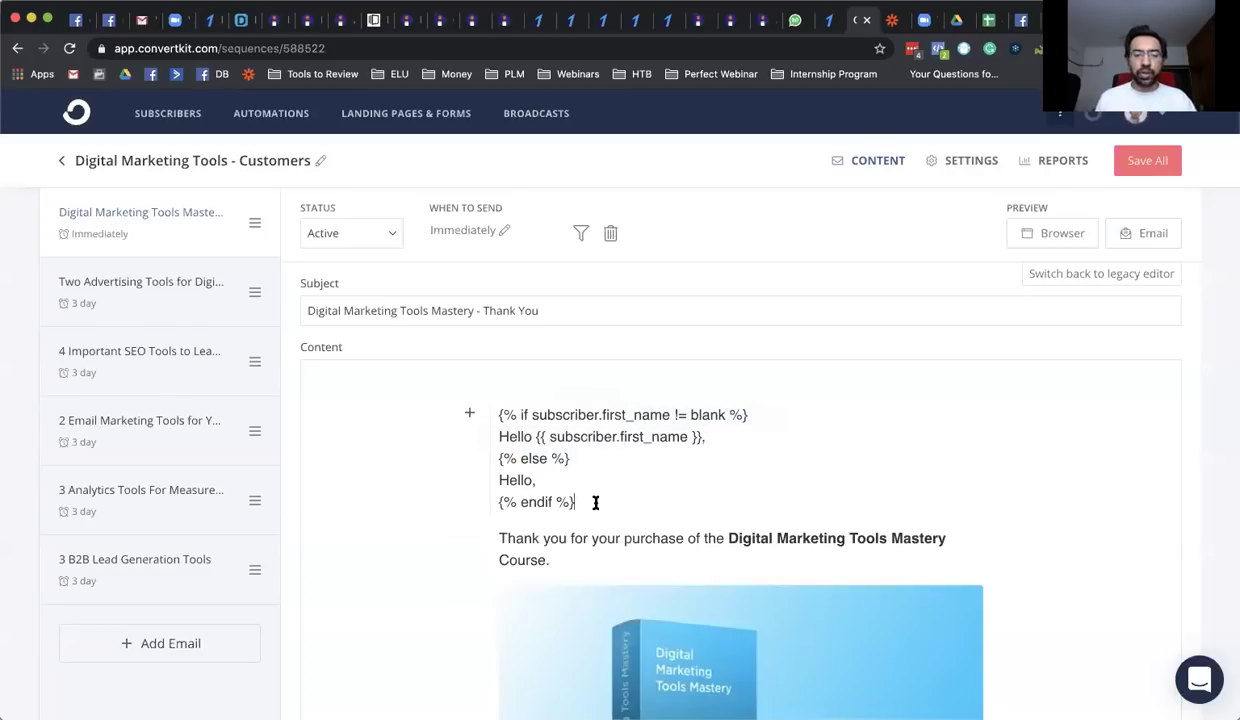
{"action": "left_click", "coordinate": [578, 476]}
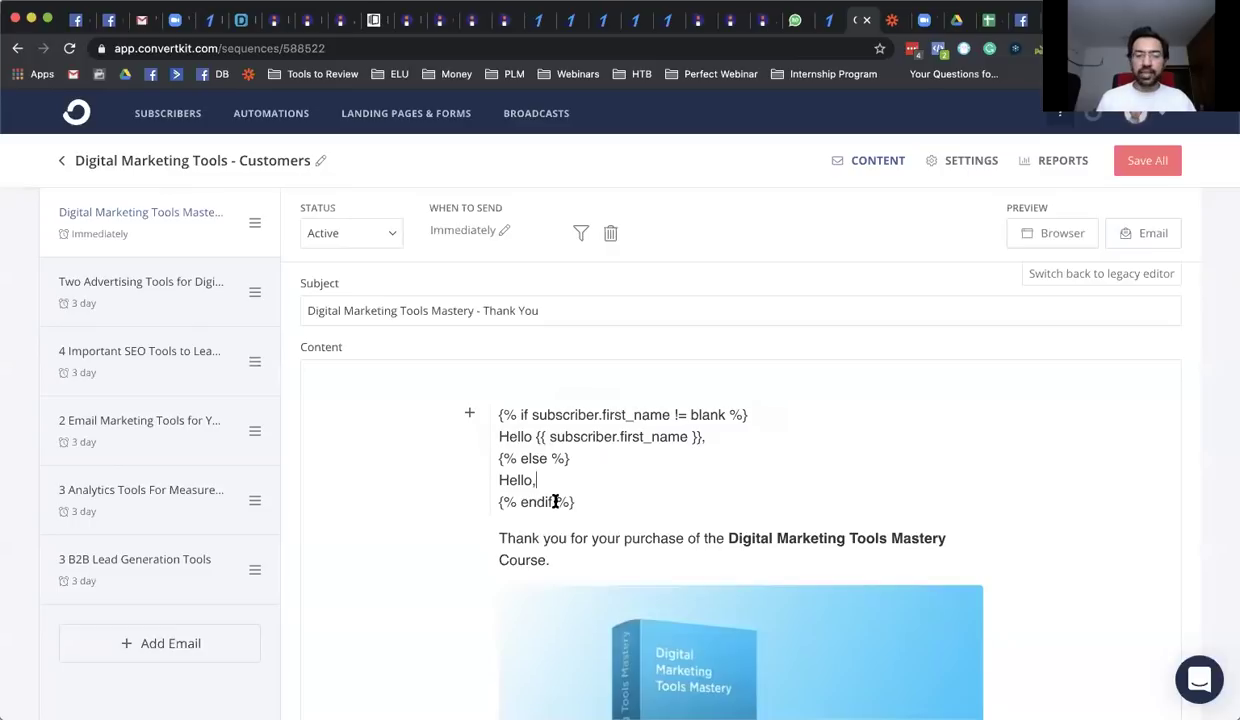
{"action": "scroll", "coordinate": [555, 501], "scroll_direction": "down", "scroll_amount": 10}
{"action": "scroll", "coordinate": [555, 503], "scroll_direction": "up", "scroll_amount": 5}
{"action": "scroll", "coordinate": [555, 505], "scroll_direction": "up", "scroll_amount": 5}
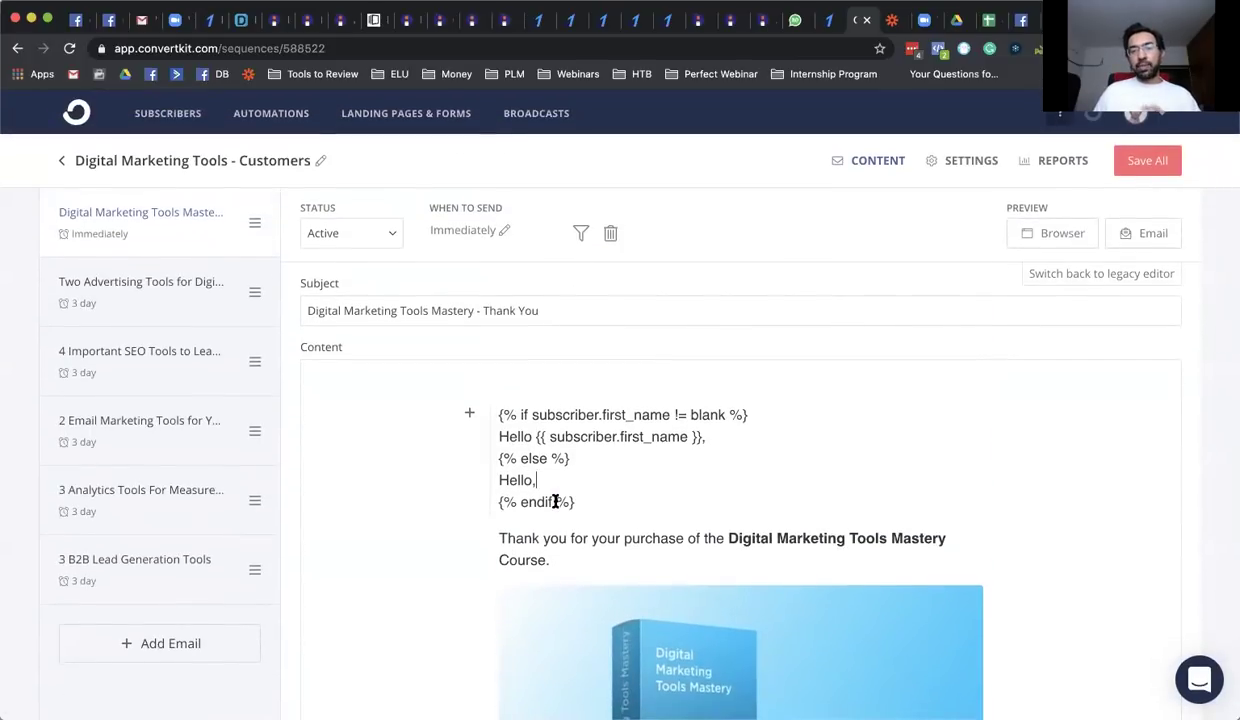
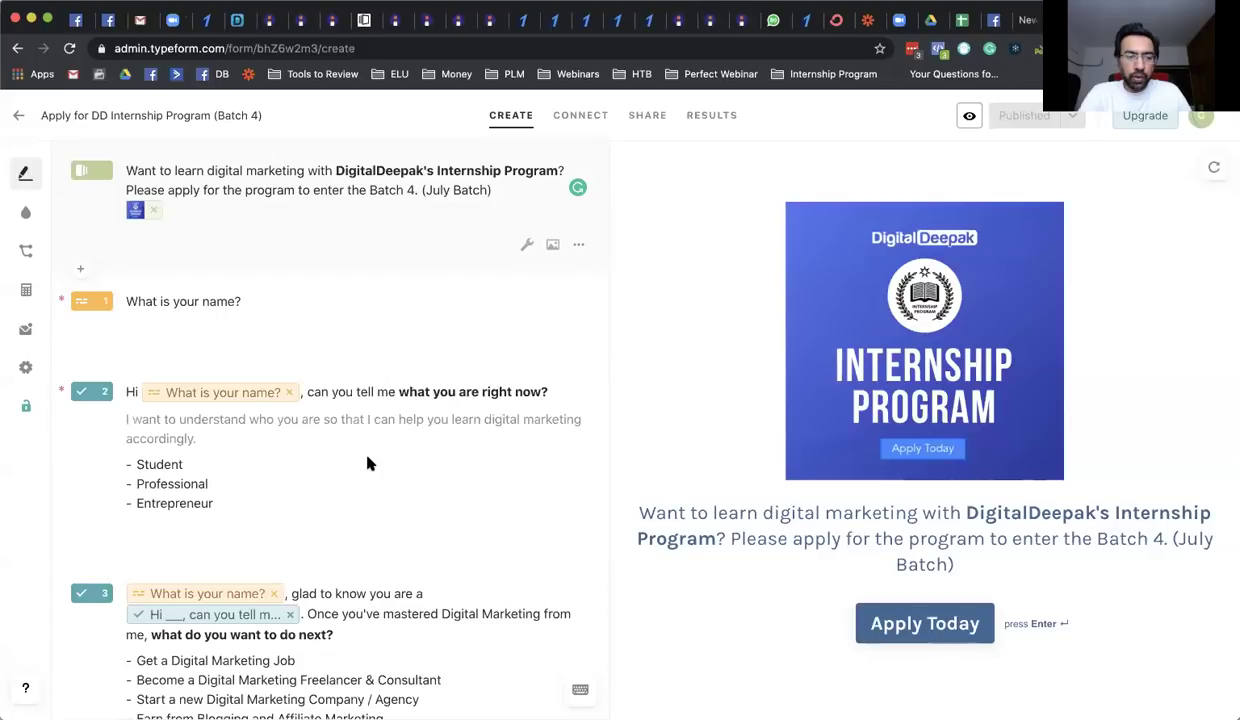
- Review the questions and answer choices of the "Apply for DD Internship Program (Batch 4)" form in Typeform
{"action": "scroll", "coordinate": [367, 463], "scroll_direction": "down", "scroll_amount": 5}
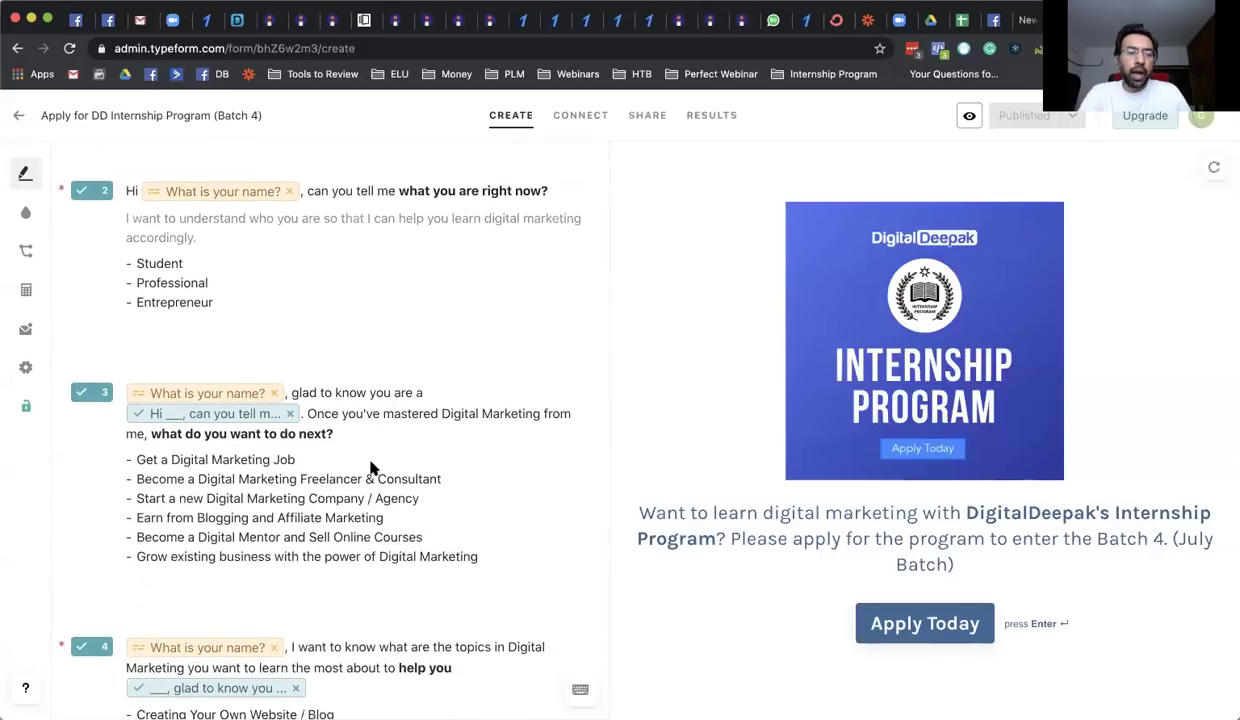
{"action": "scroll", "coordinate": [370, 467], "scroll_direction": "down", "scroll_amount": 4}
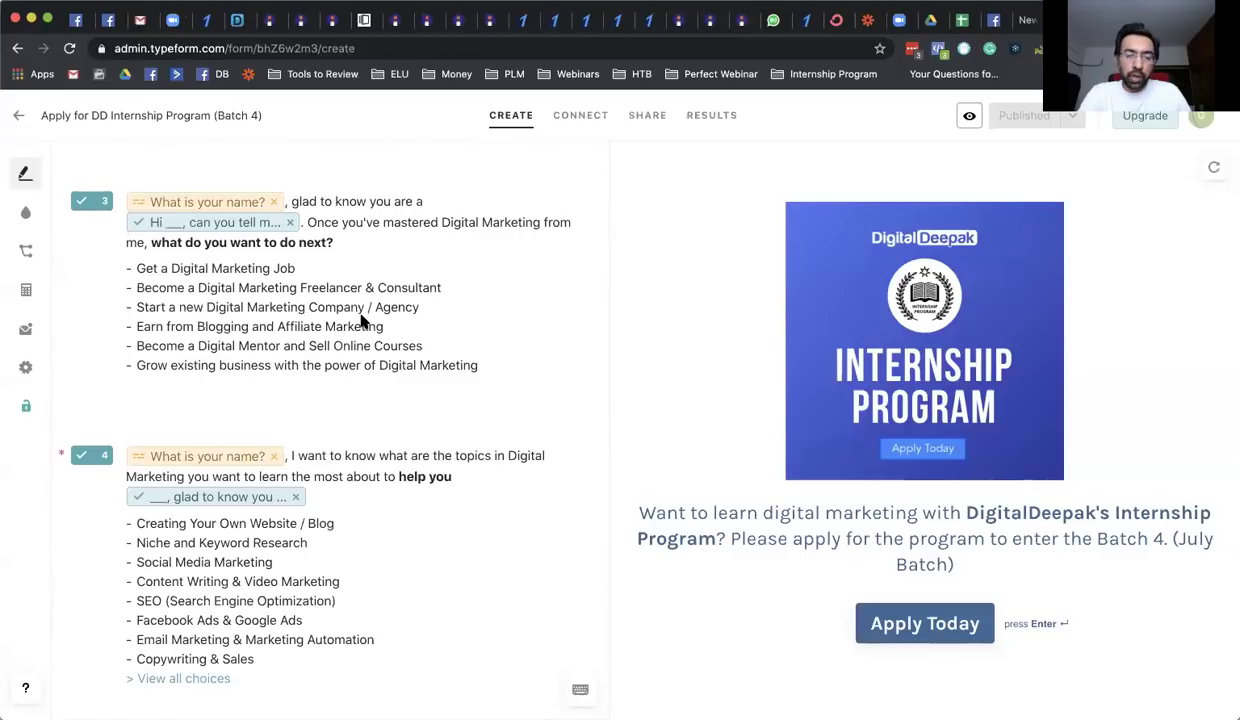
{"action": "scroll", "coordinate": [362, 320], "scroll_direction": "down", "scroll_amount": 1}
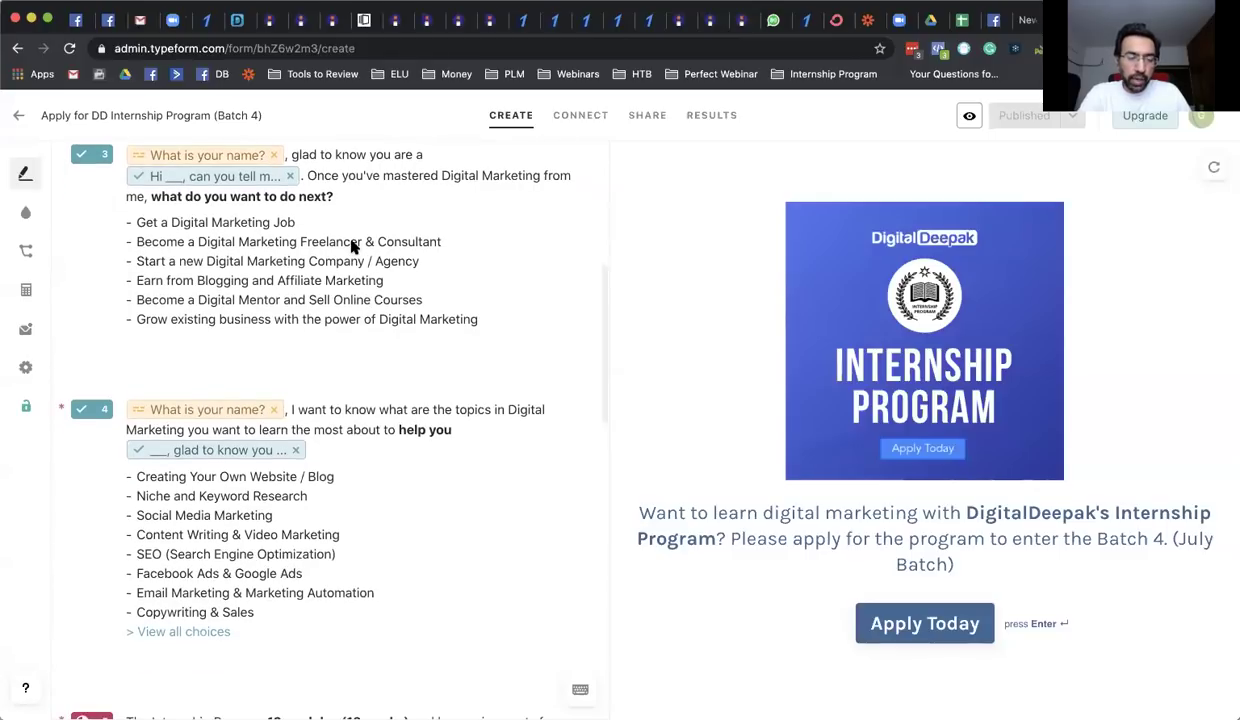
{"action": "scroll", "coordinate": [376, 262], "scroll_direction": "down", "scroll_amount": 6}
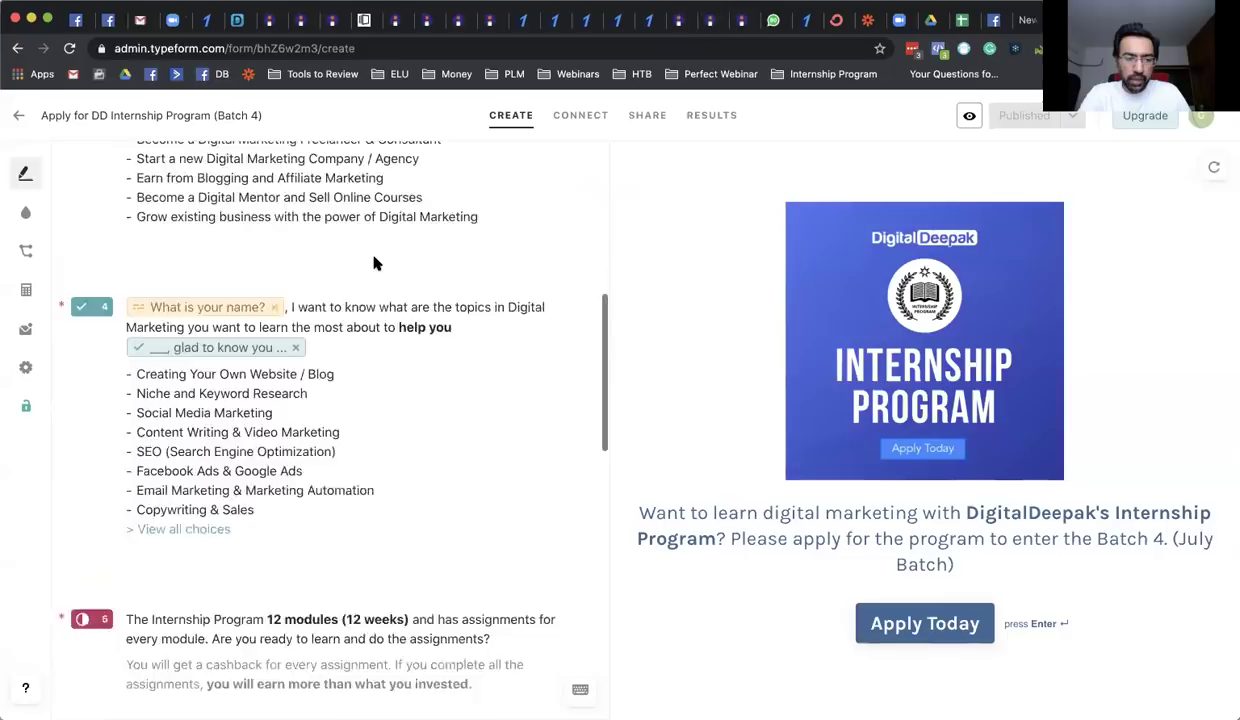
{"action": "scroll", "coordinate": [374, 263], "scroll_direction": "down", "scroll_amount": 2}
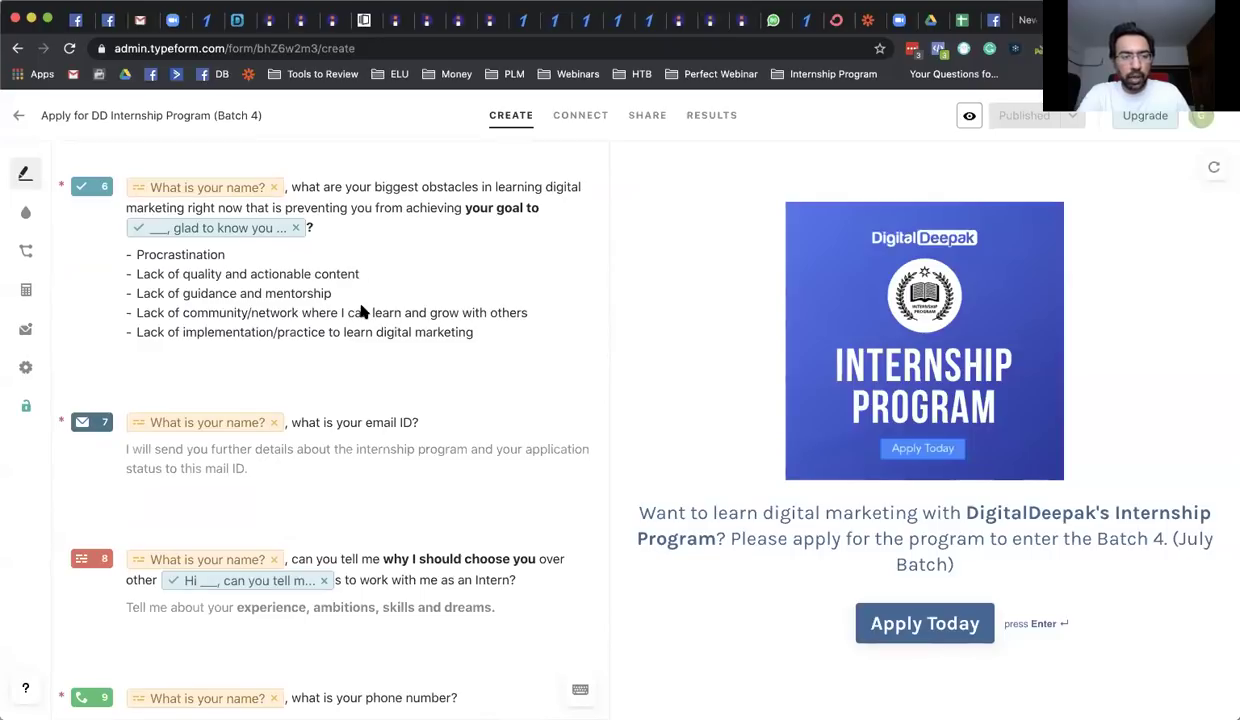
{"action": "scroll", "coordinate": [362, 312], "scroll_direction": "down", "scroll_amount": 5}
{"action": "scroll", "coordinate": [362, 312], "scroll_direction": "up", "scroll_amount": 20}
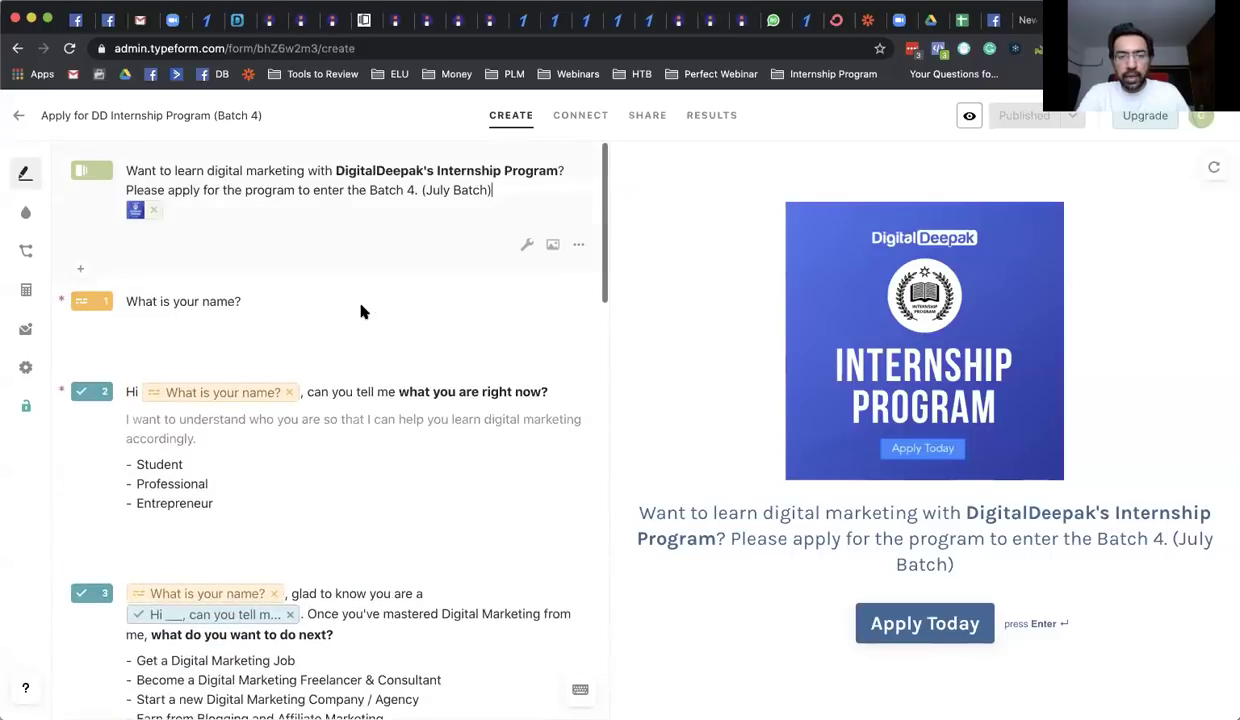
- Open the internship form's results and look through its insights, responses and response summary
{"action": "left_click", "coordinate": [712, 116]}
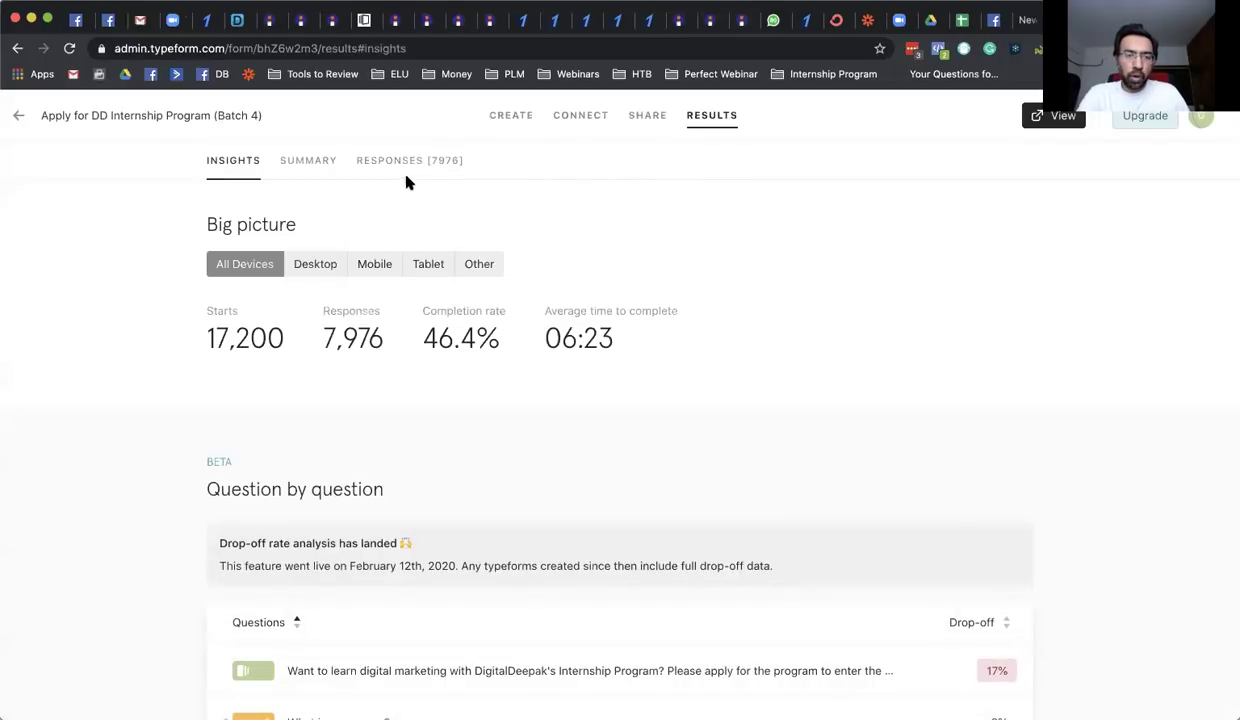
{"action": "left_click", "coordinate": [446, 168]}
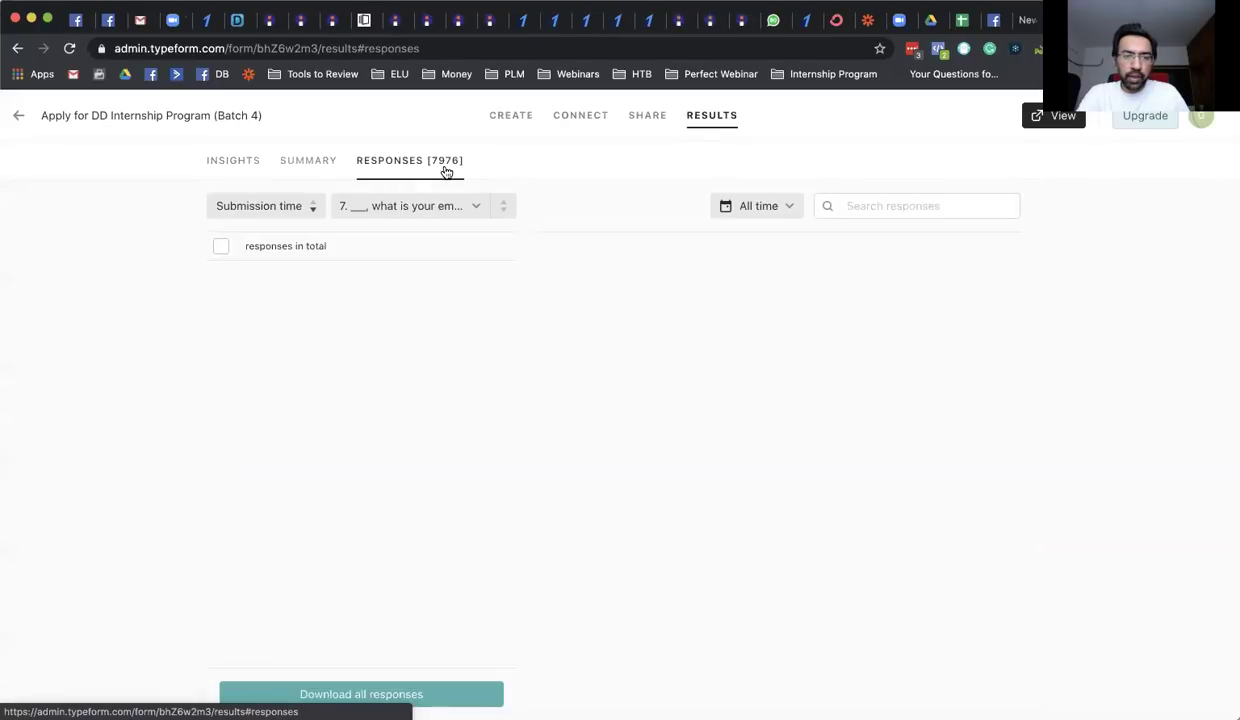
{"action": "left_click", "coordinate": [297, 170]}
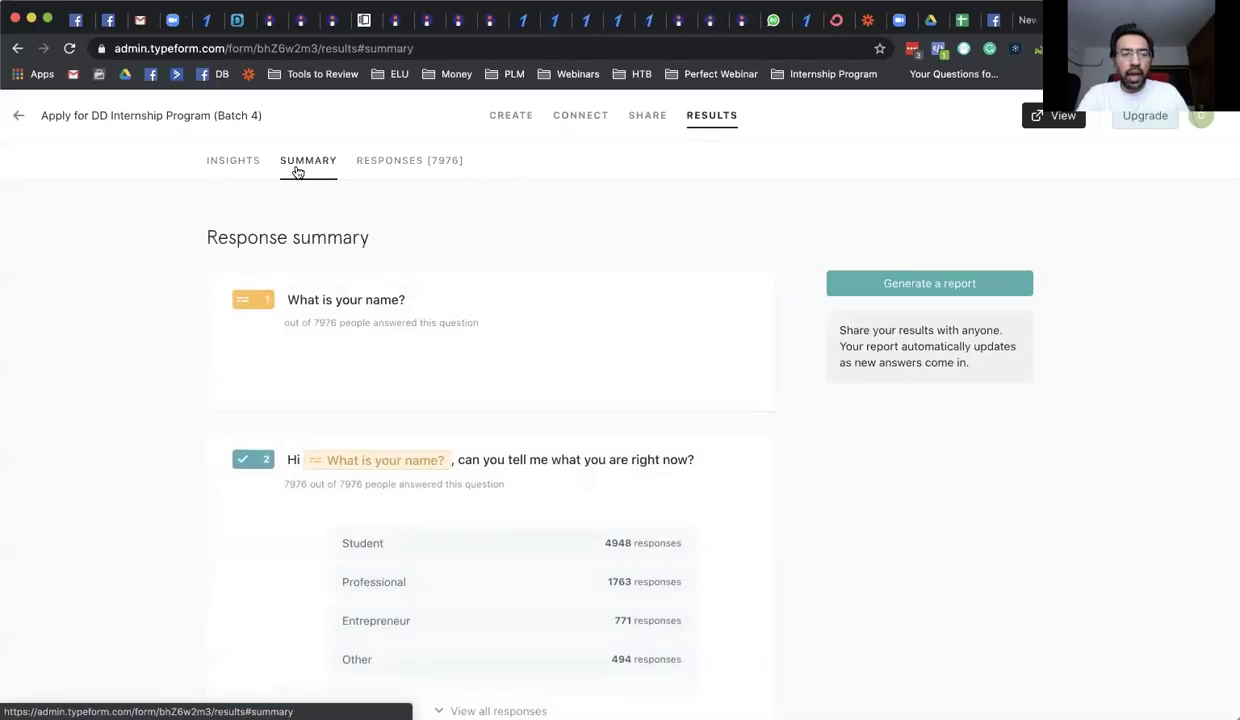
{"action": "scroll", "coordinate": [122, 232], "scroll_direction": "down", "scroll_amount": 5}
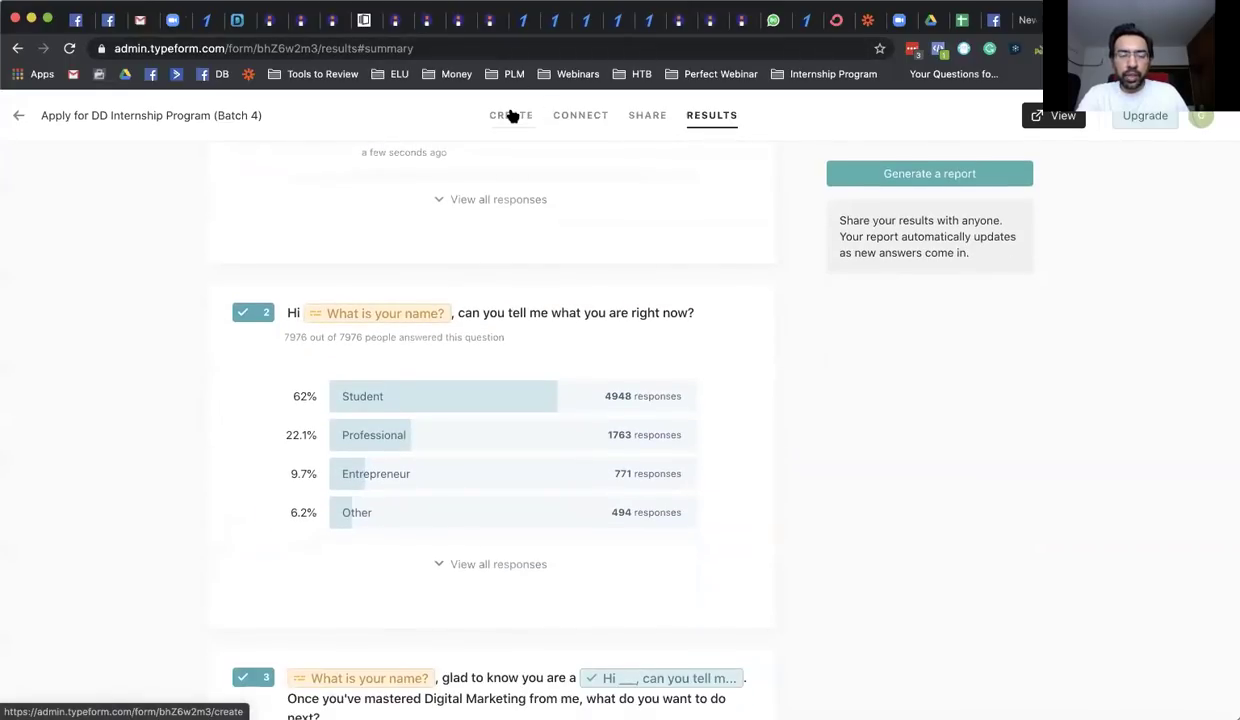
{"action": "scroll", "coordinate": [590, 160], "scroll_direction": "up", "scroll_amount": 5}
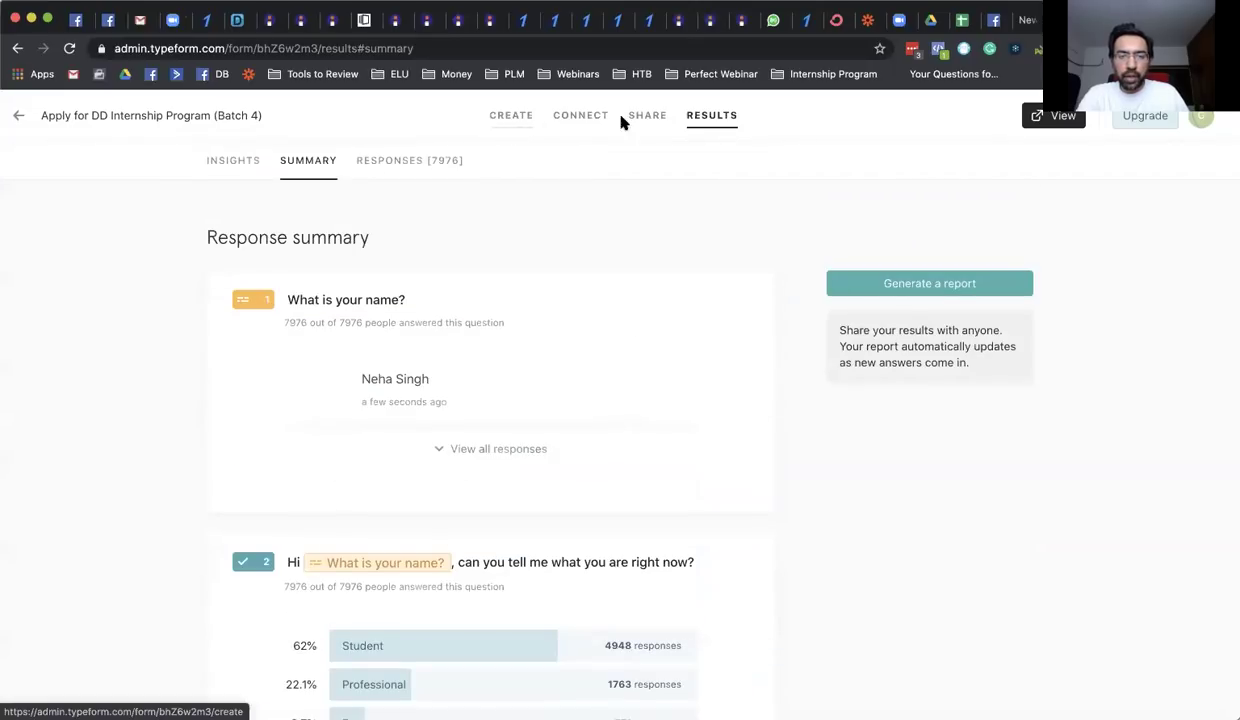
- Open the internship form's sharing options and copy its public link
{"action": "left_click", "coordinate": [631, 122]}
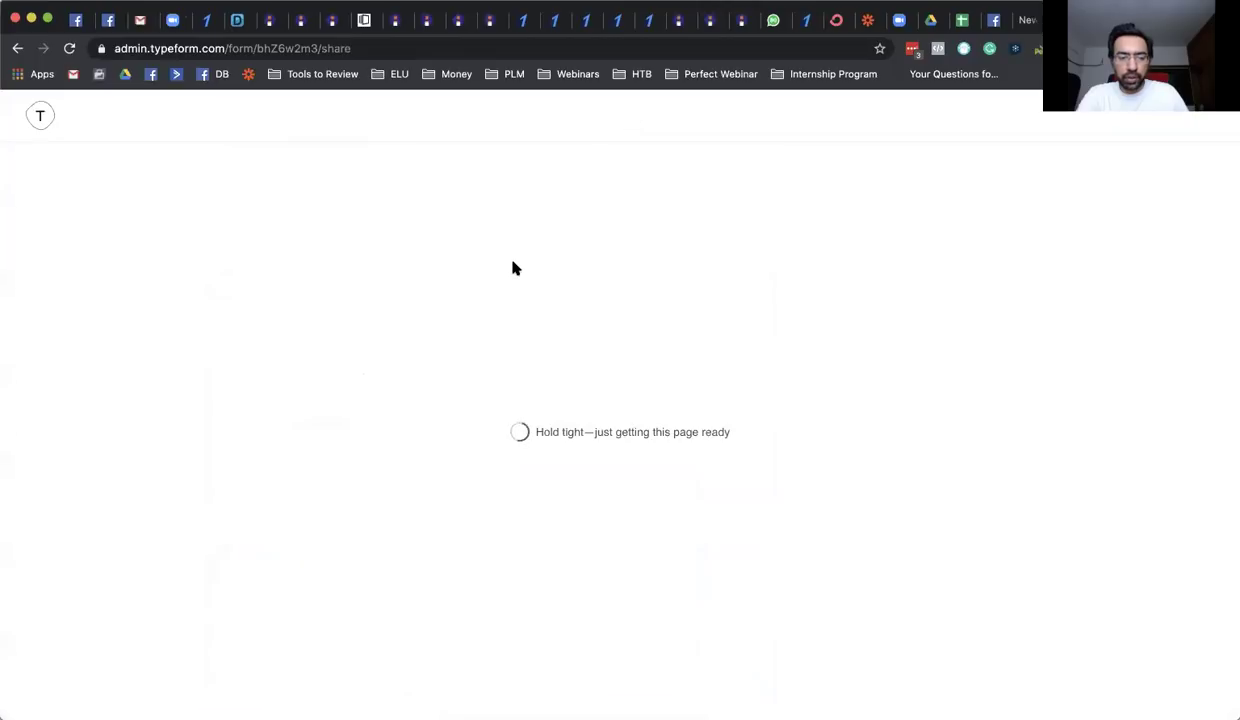
{"action": "left_click", "coordinate": [558, 327]}
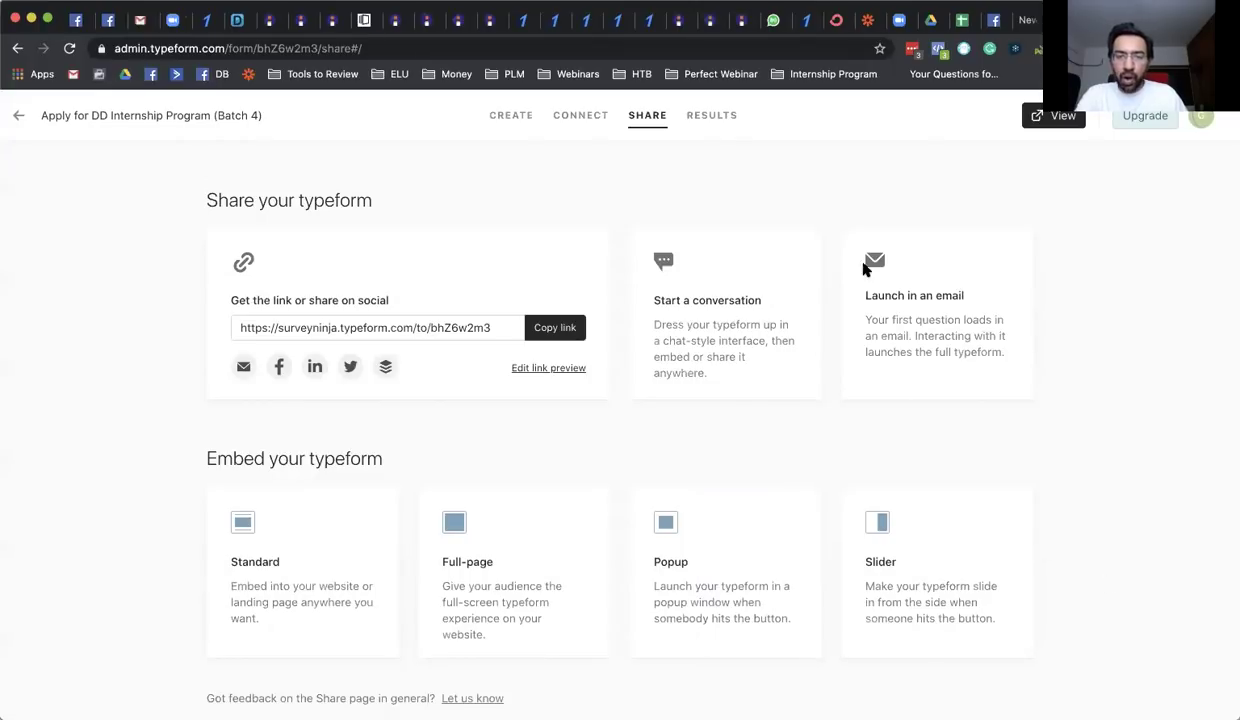
- Return to the form's response summary and examine the answers on occupation, goals, topics, assignment readiness and learning obstacles
{"action": "left_click", "coordinate": [707, 125]}
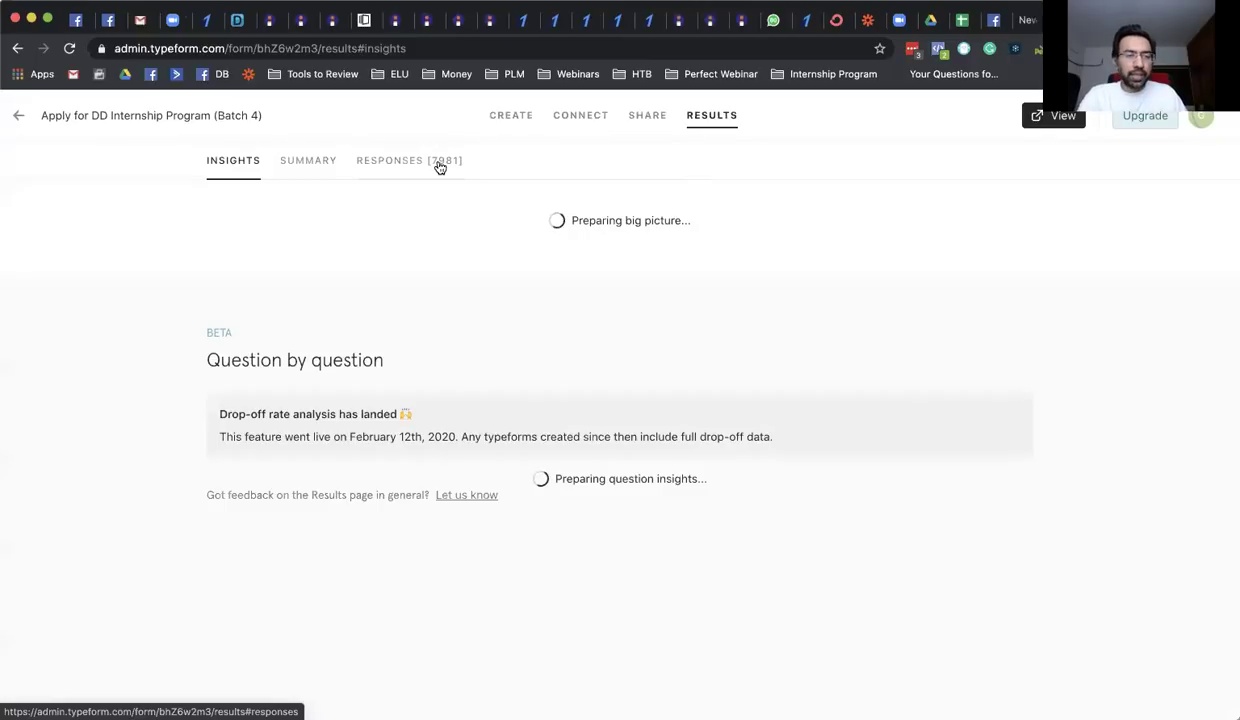
{"action": "left_click", "coordinate": [295, 153]}
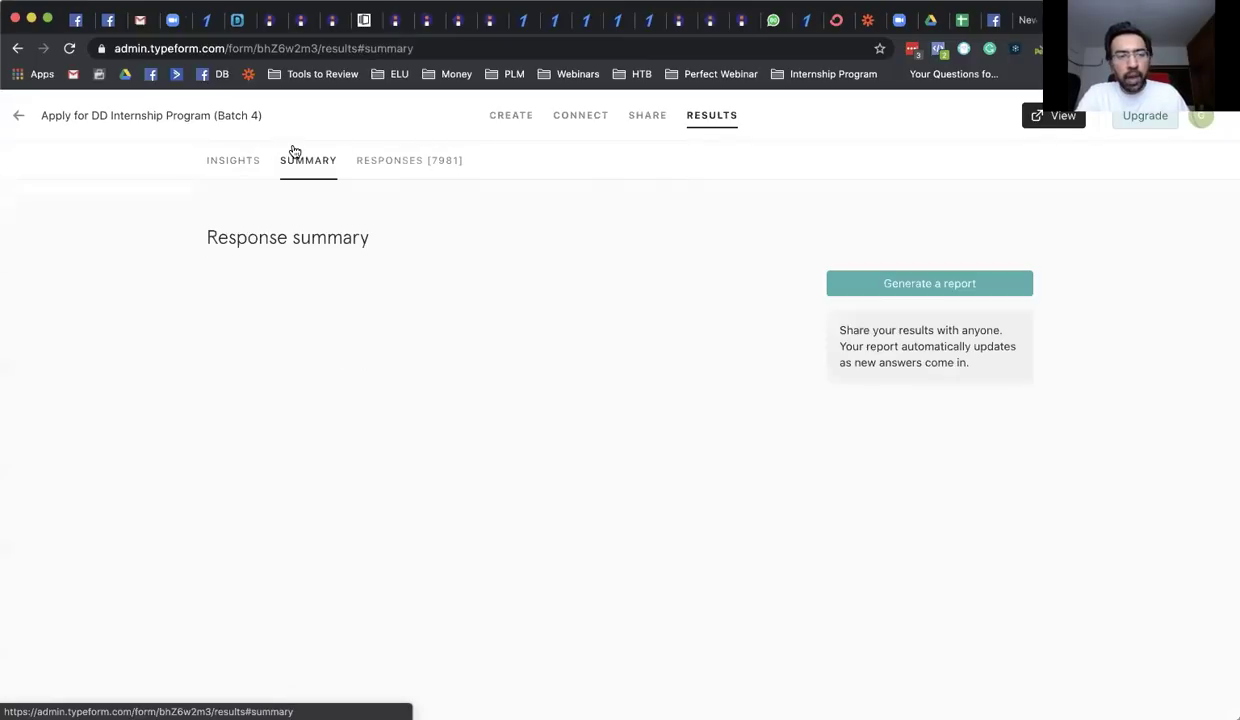
{"action": "scroll", "coordinate": [144, 360], "scroll_direction": "down", "scroll_amount": 4}
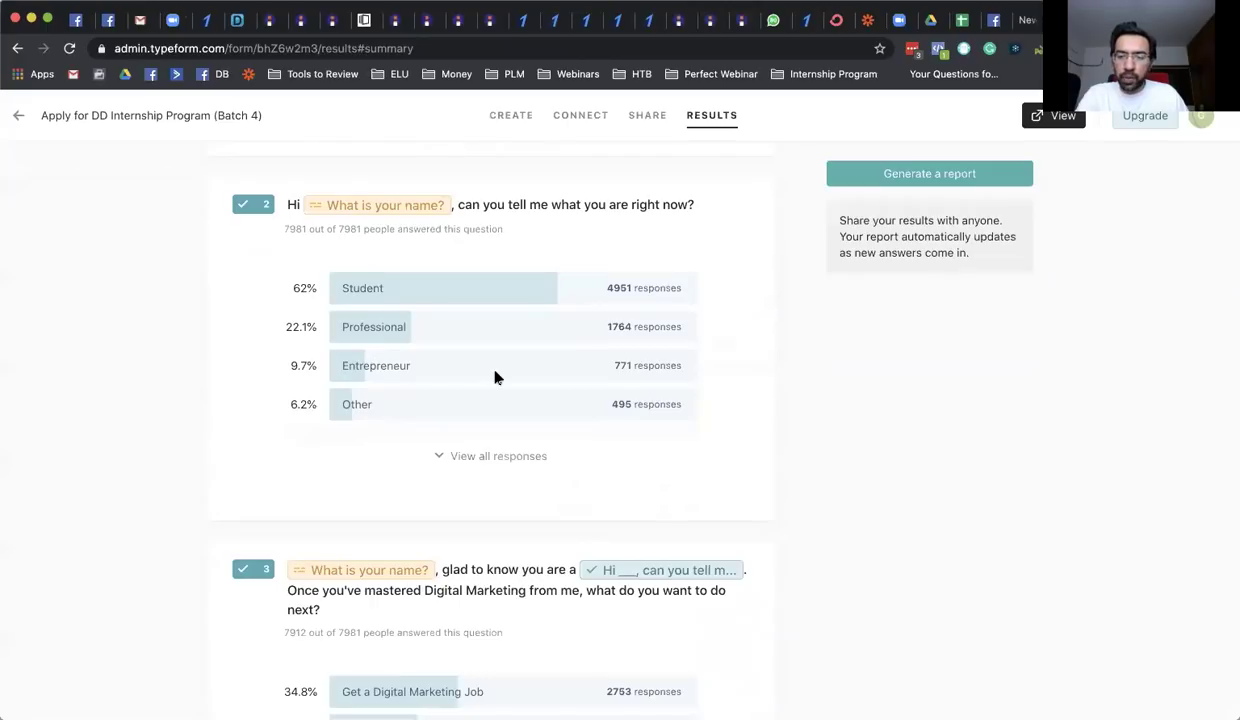
{"action": "scroll", "coordinate": [495, 375], "scroll_direction": "down", "scroll_amount": 2}
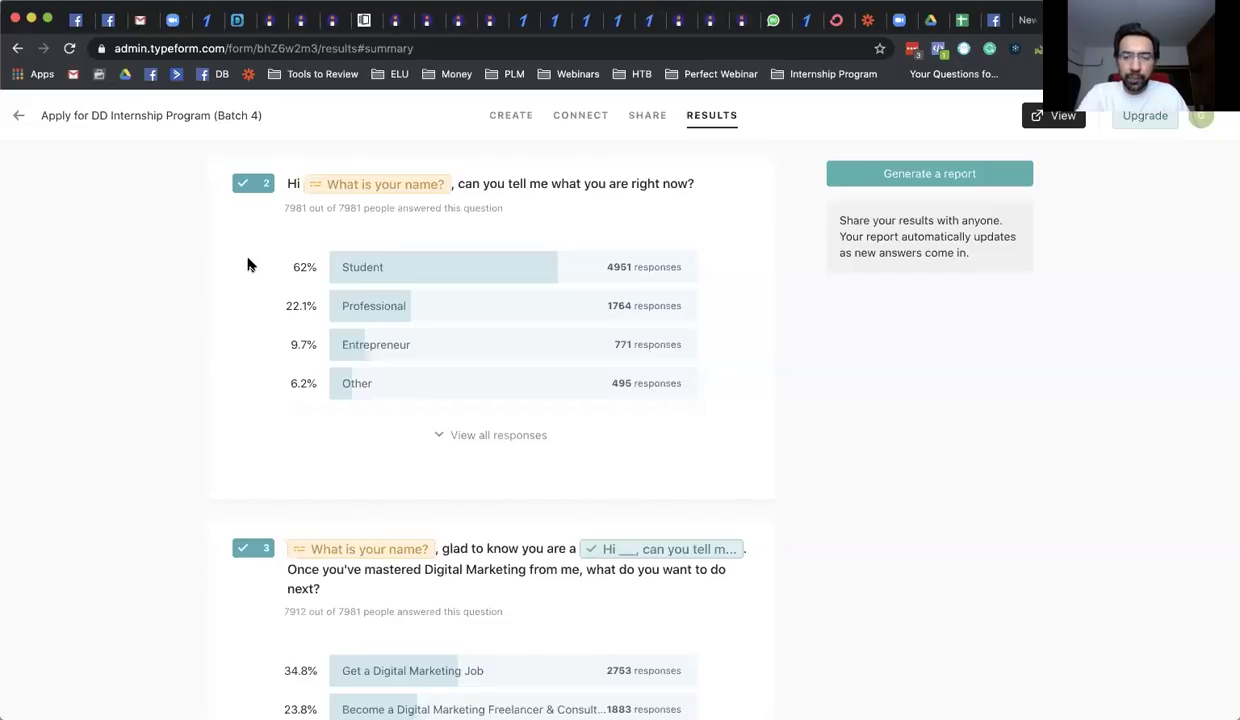
{"action": "scroll", "coordinate": [249, 265], "scroll_direction": "down", "scroll_amount": 5}
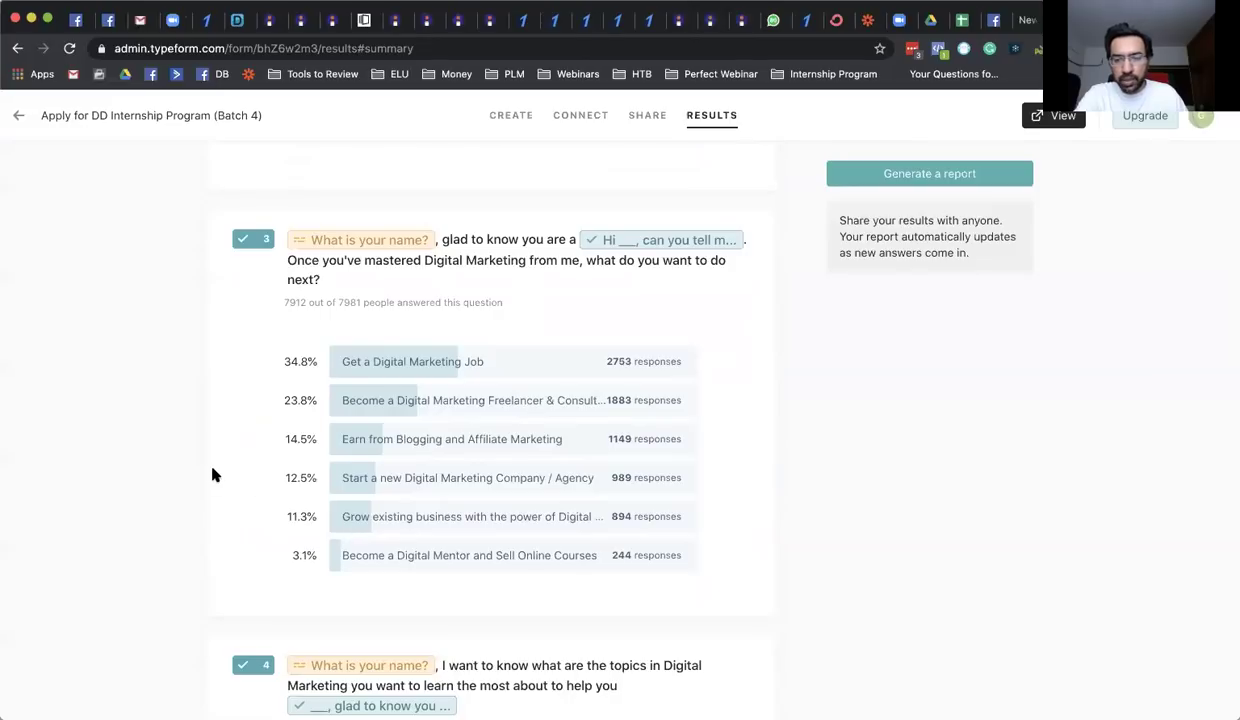
{"action": "scroll", "coordinate": [212, 474], "scroll_direction": "down", "scroll_amount": 5}
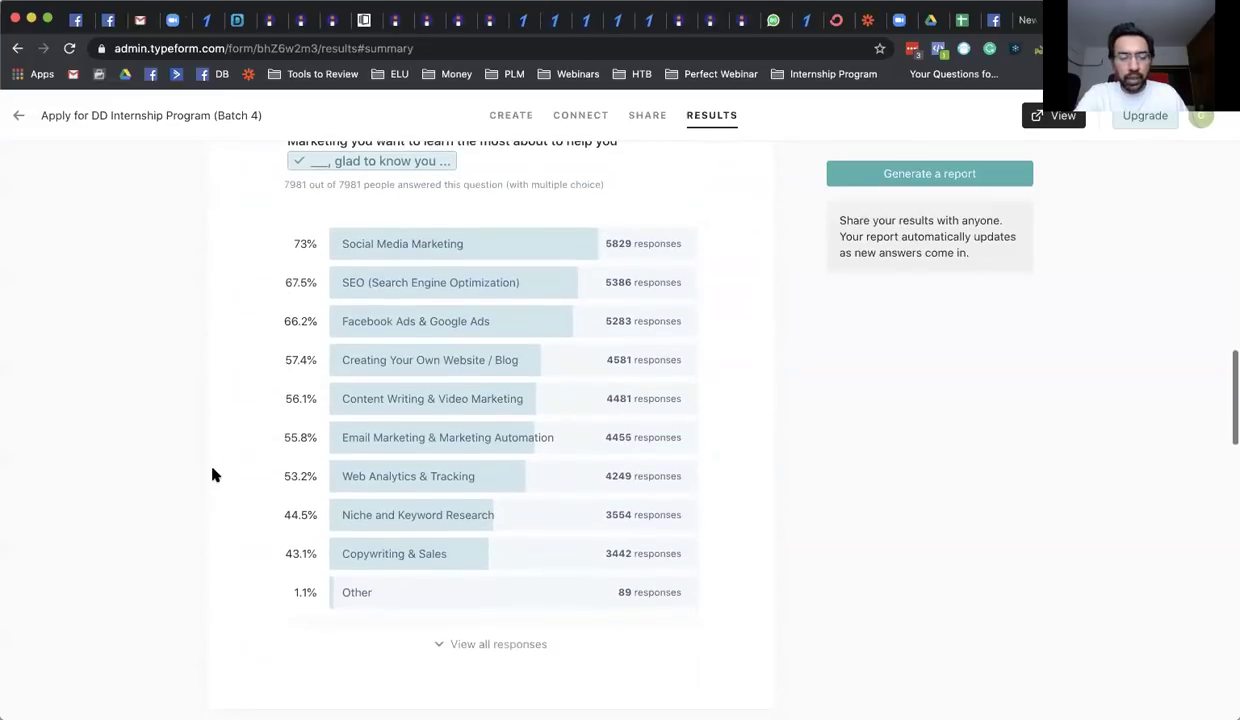
{"action": "scroll", "coordinate": [335, 461], "scroll_direction": "down", "scroll_amount": 3}
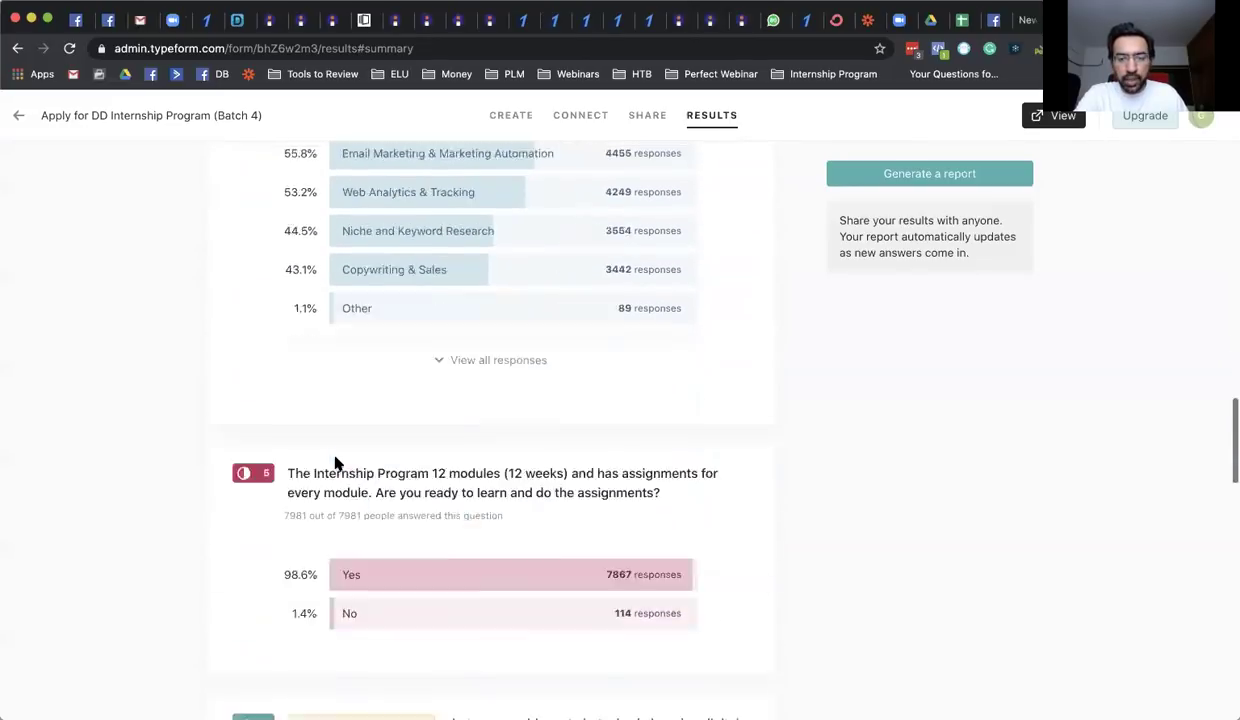
{"action": "scroll", "coordinate": [335, 461], "scroll_direction": "down", "scroll_amount": 5}
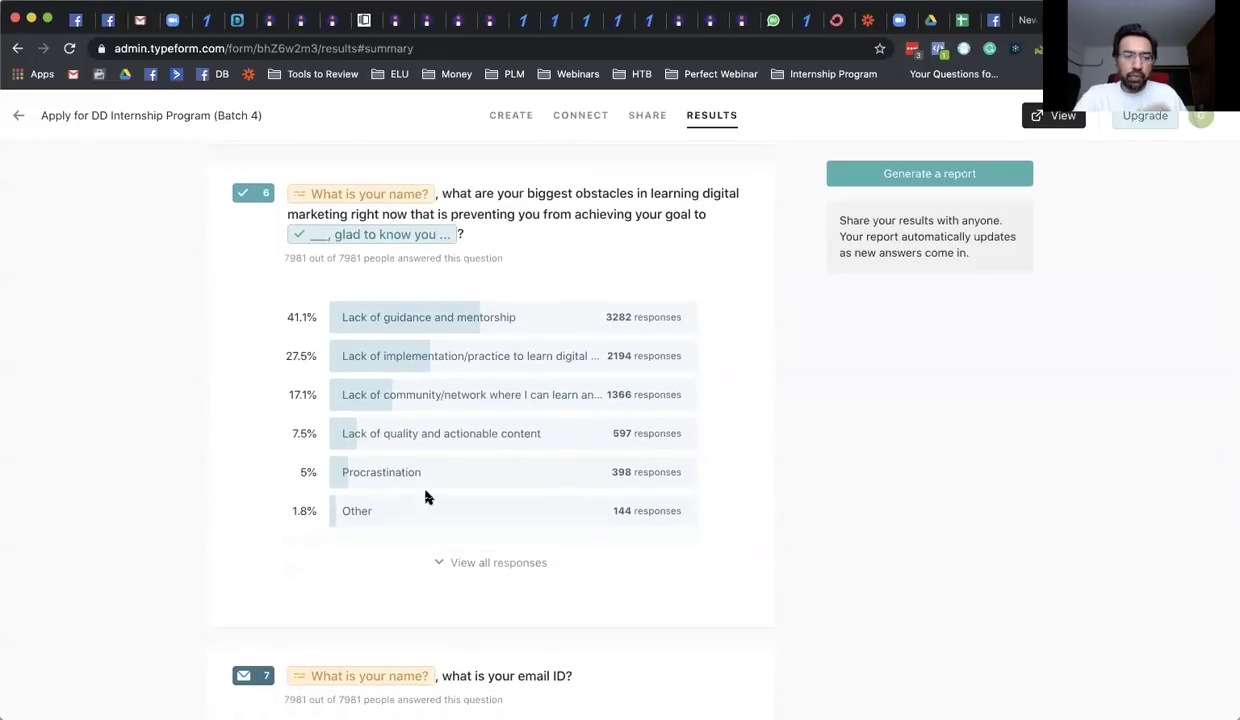
{"action": "scroll", "coordinate": [412, 380], "scroll_direction": "up", "scroll_amount": 5}
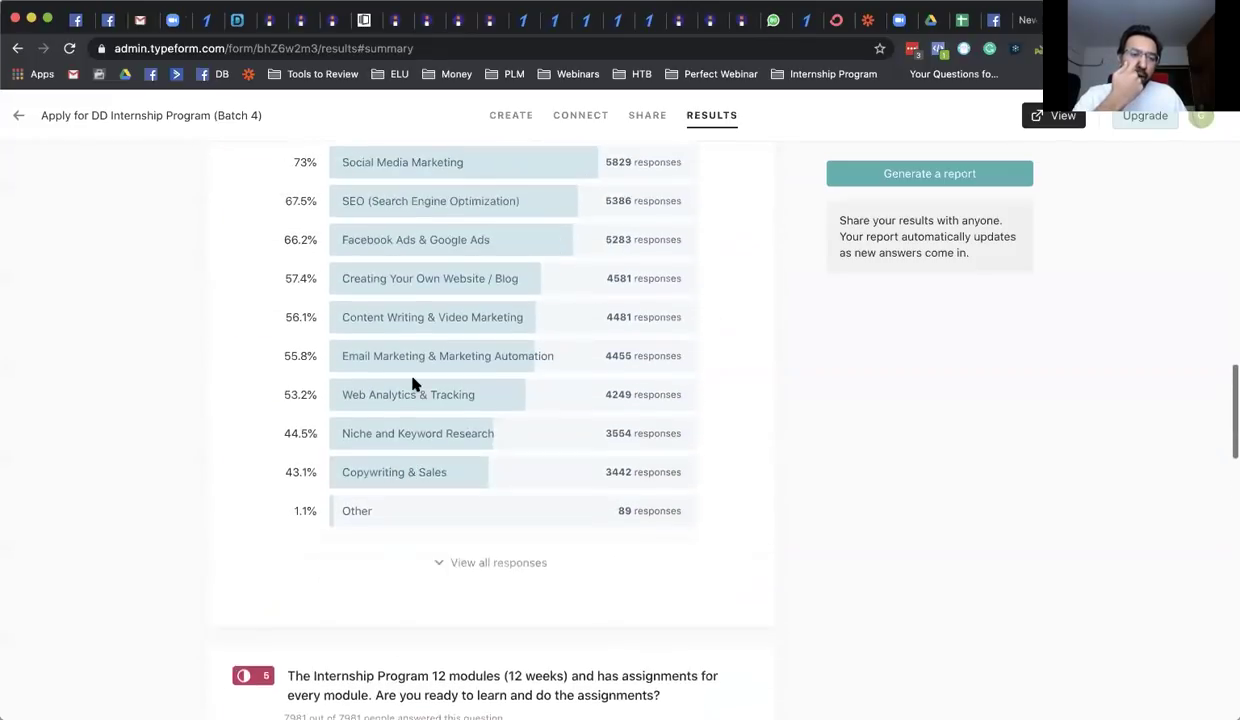
{"action": "scroll", "coordinate": [412, 383], "scroll_direction": "up", "scroll_amount": 5}
{"action": "scroll", "coordinate": [412, 383], "scroll_direction": "up", "scroll_amount": 4}
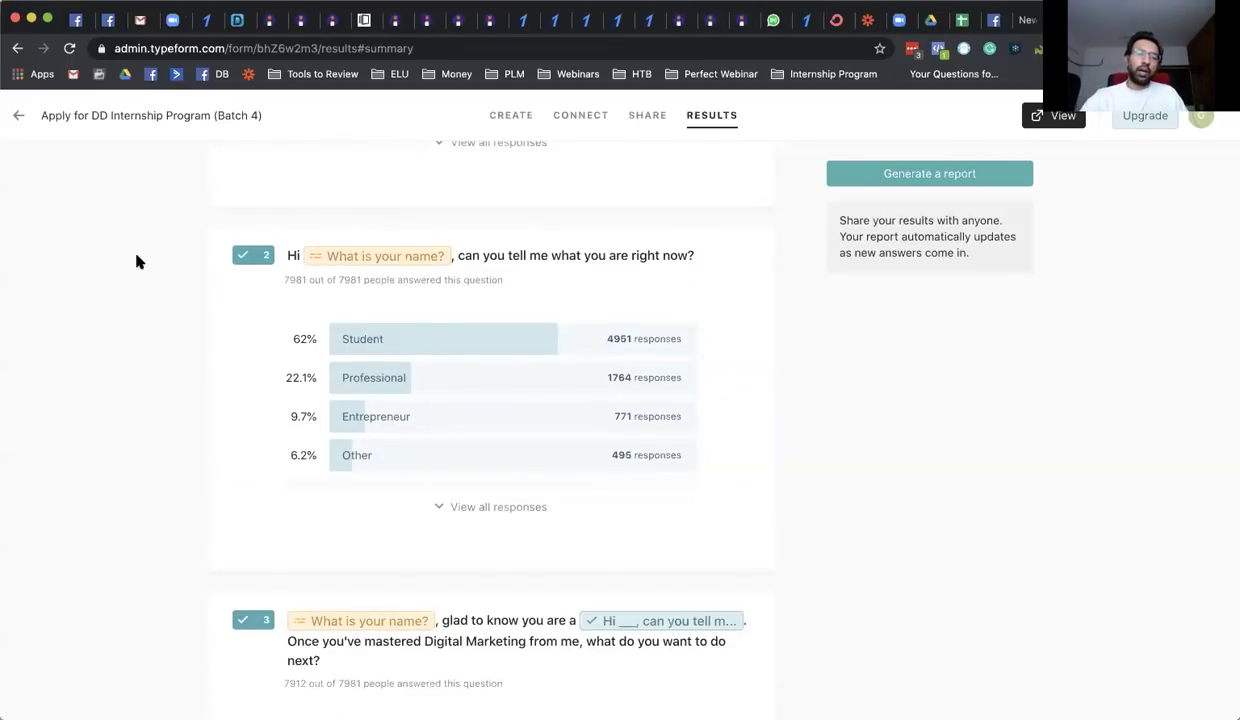
- Open another browser tab and return to the response summary to compare applicants' current occupations with what they want to do next
{"action": "key", "text": "super+t"}
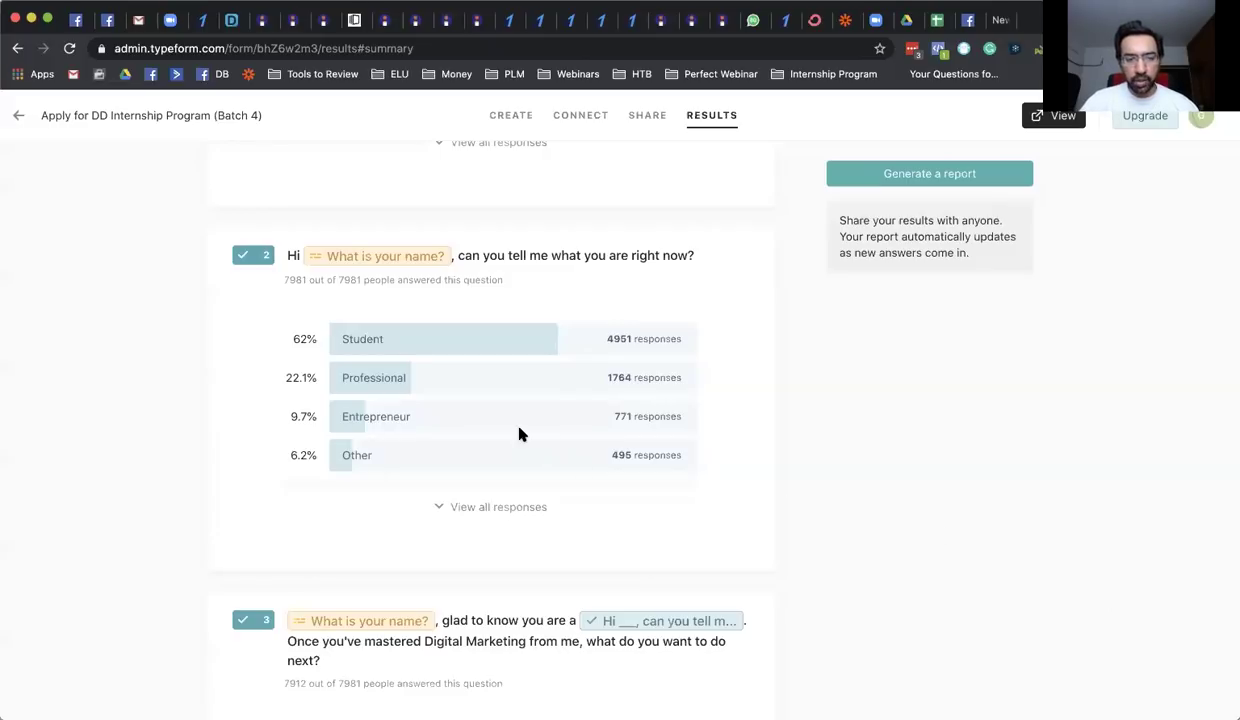
{"action": "scroll", "coordinate": [464, 424], "scroll_direction": "down", "scroll_amount": 4}
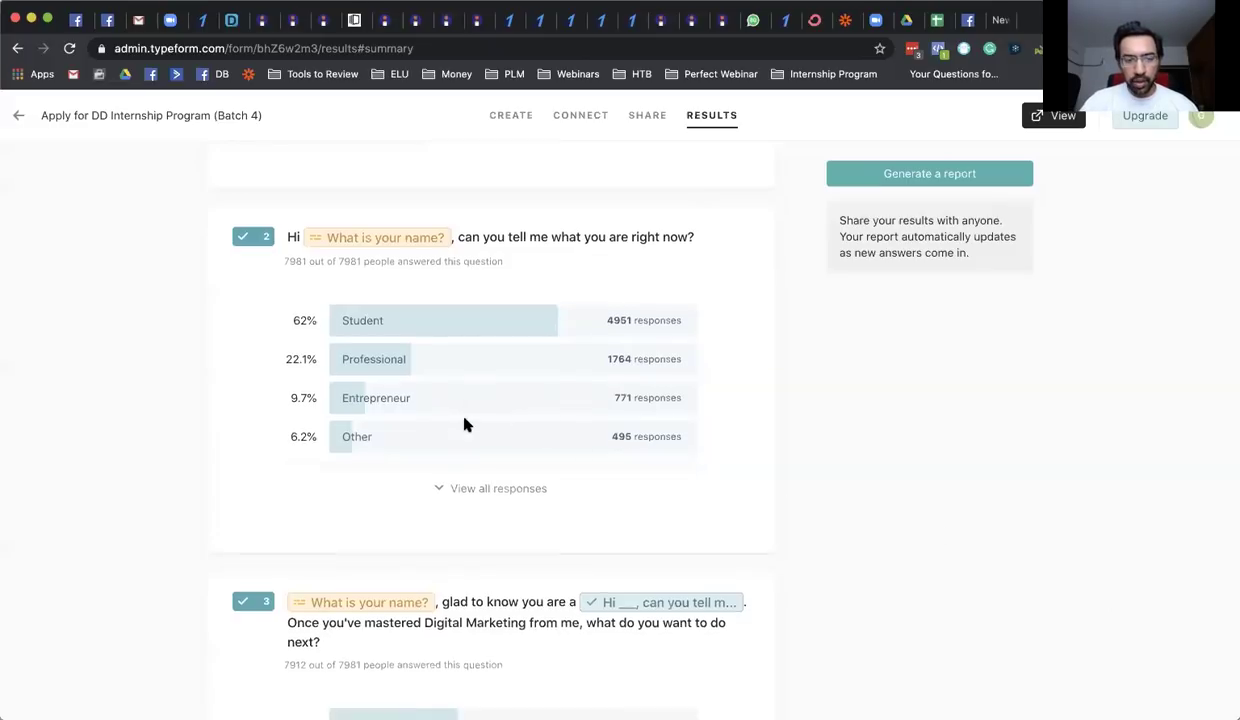
{"action": "scroll", "coordinate": [462, 424], "scroll_direction": "up", "scroll_amount": 4}
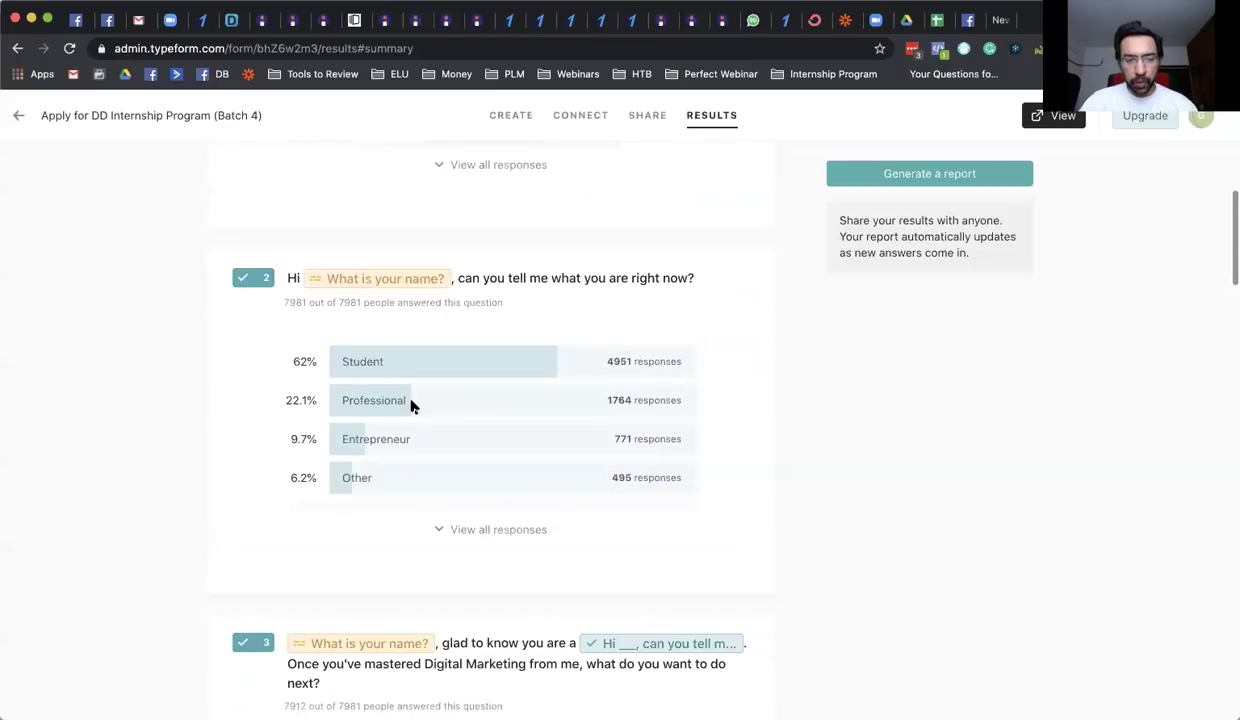
{"action": "scroll", "coordinate": [410, 401], "scroll_direction": "down", "scroll_amount": 5}
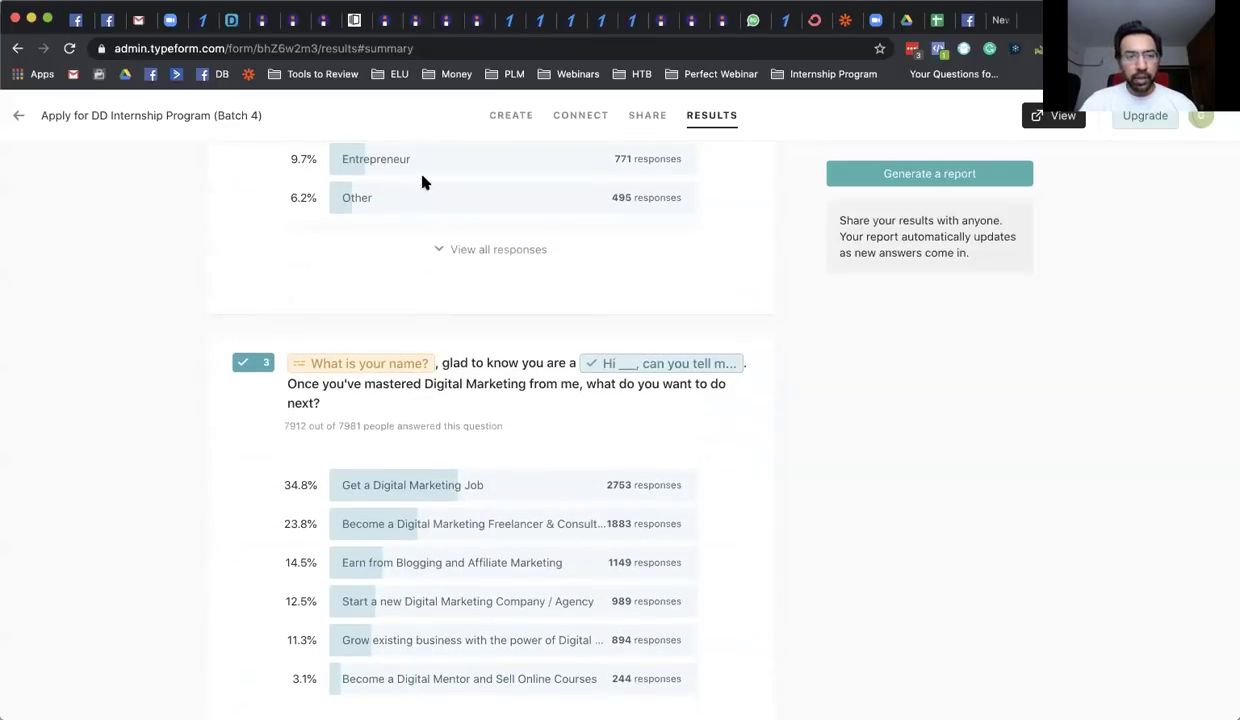
{"action": "scroll", "coordinate": [421, 172], "scroll_direction": "down", "scroll_amount": 3}
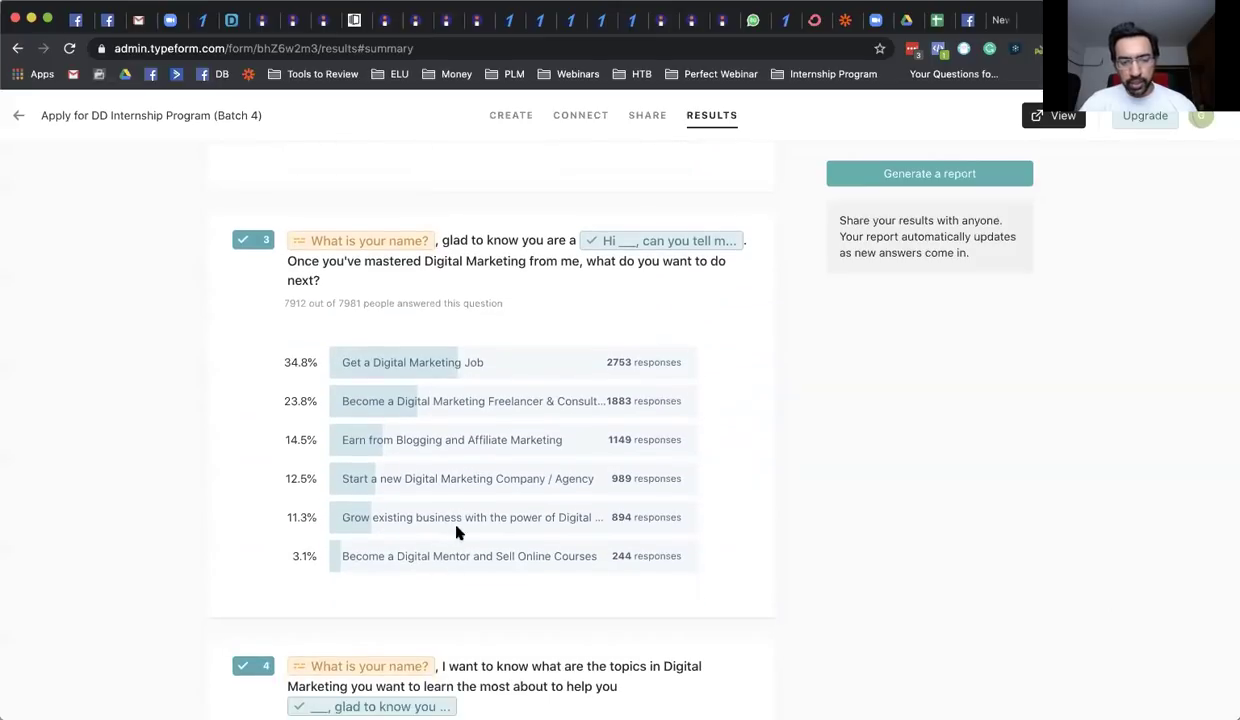
{"action": "scroll", "coordinate": [463, 512], "scroll_direction": "up", "scroll_amount": 5}
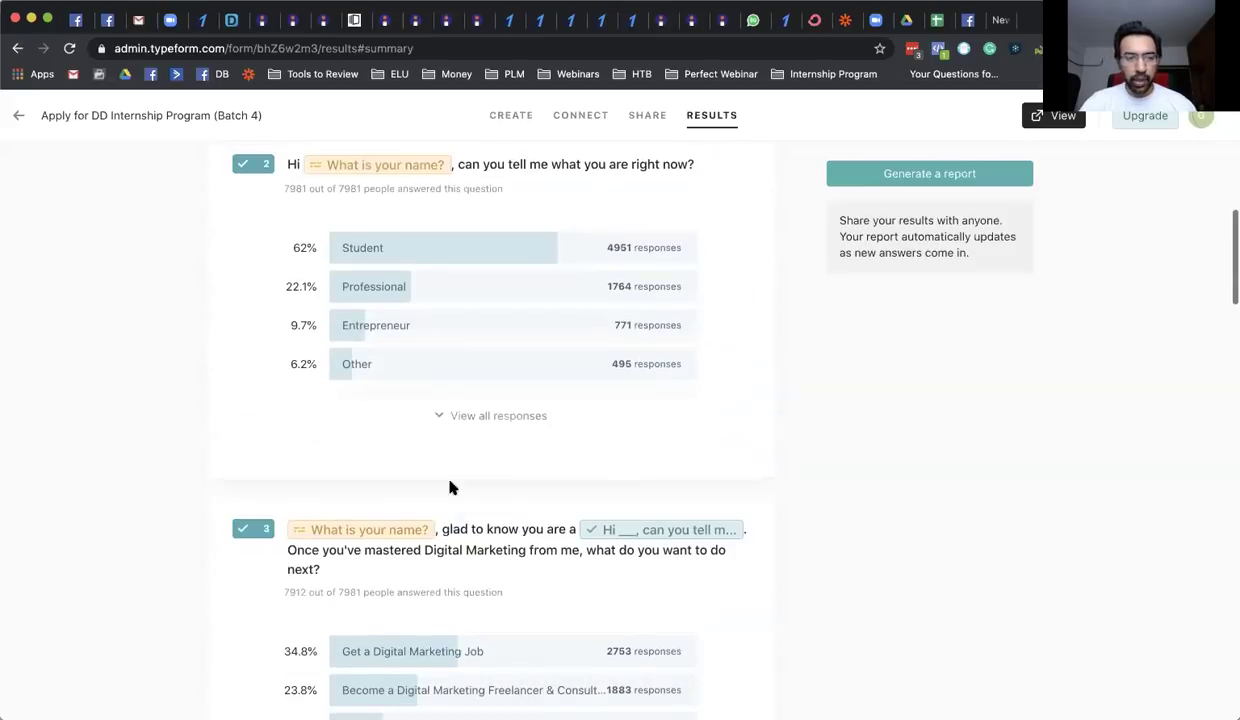
- Review the applicants' goals and preferred topics in the response summary, and enter the calculation 3*4*6 in a new browser tab
{"action": "scroll", "coordinate": [404, 330], "scroll_direction": "down", "scroll_amount": 10}
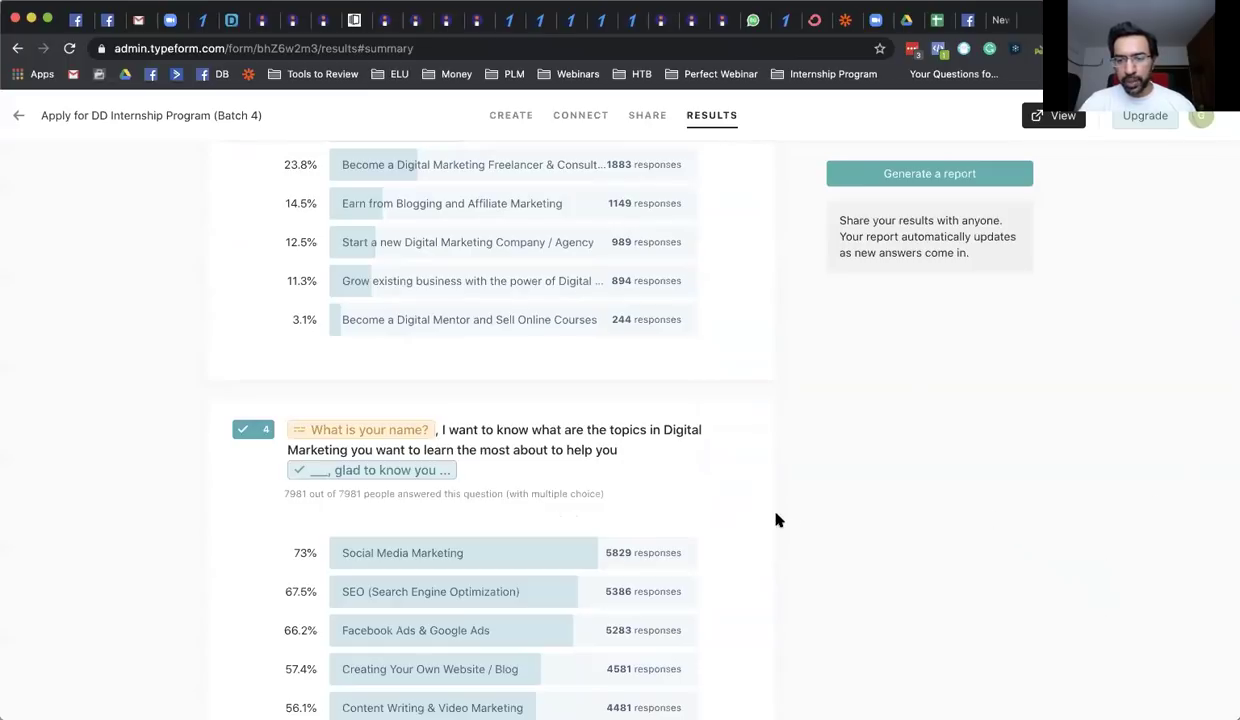
{"action": "scroll", "coordinate": [143, 408], "scroll_direction": "down", "scroll_amount": 2}
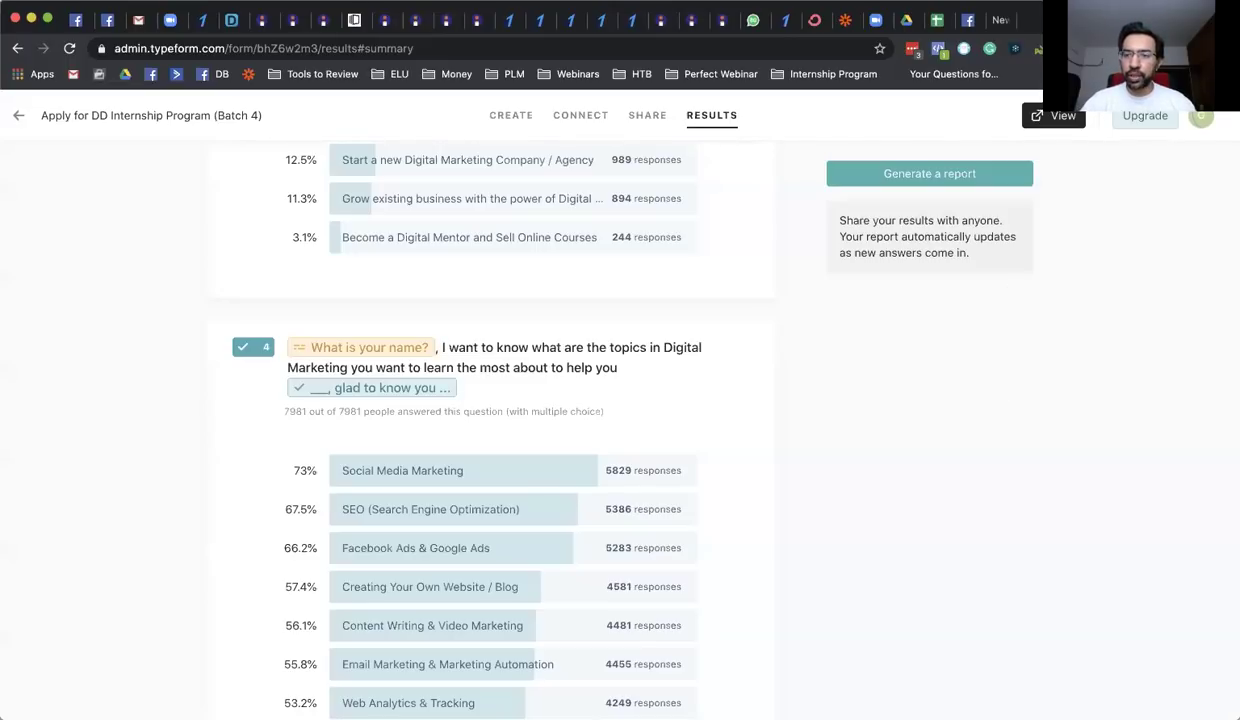
{"action": "key", "text": "super+t"}
{"action": "type", "text": "3*"}
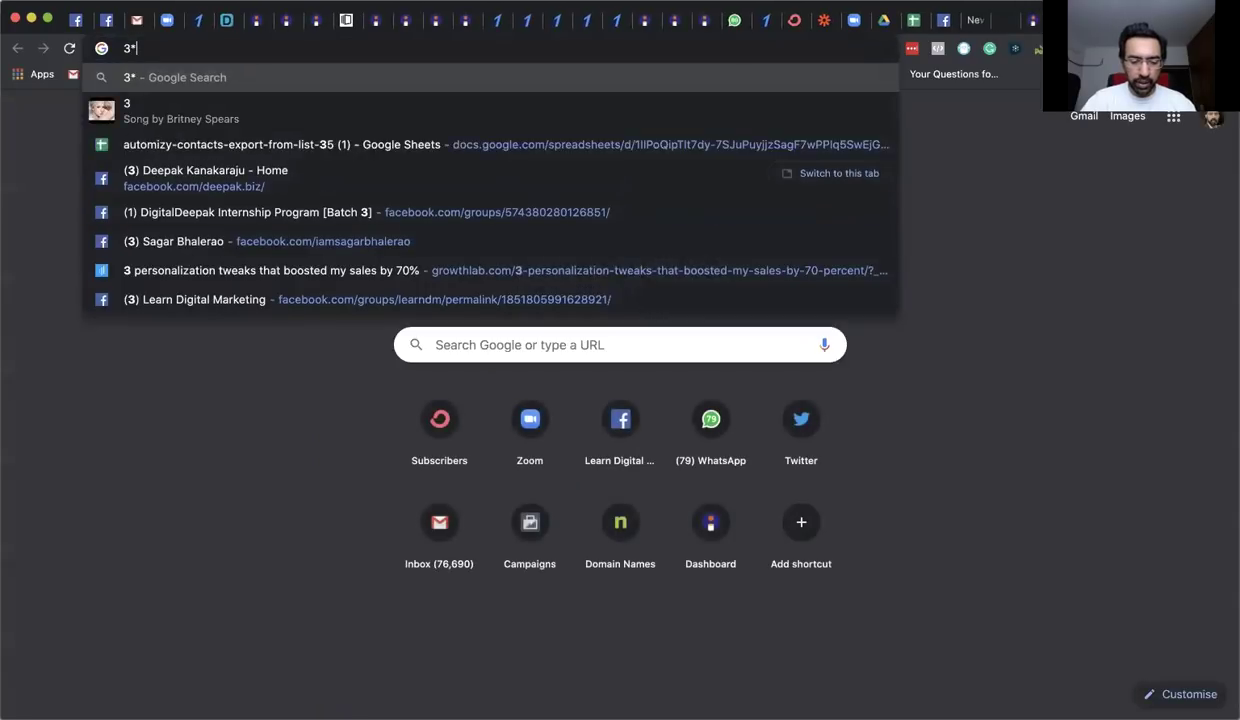
{"action": "type", "text": "4*6"}
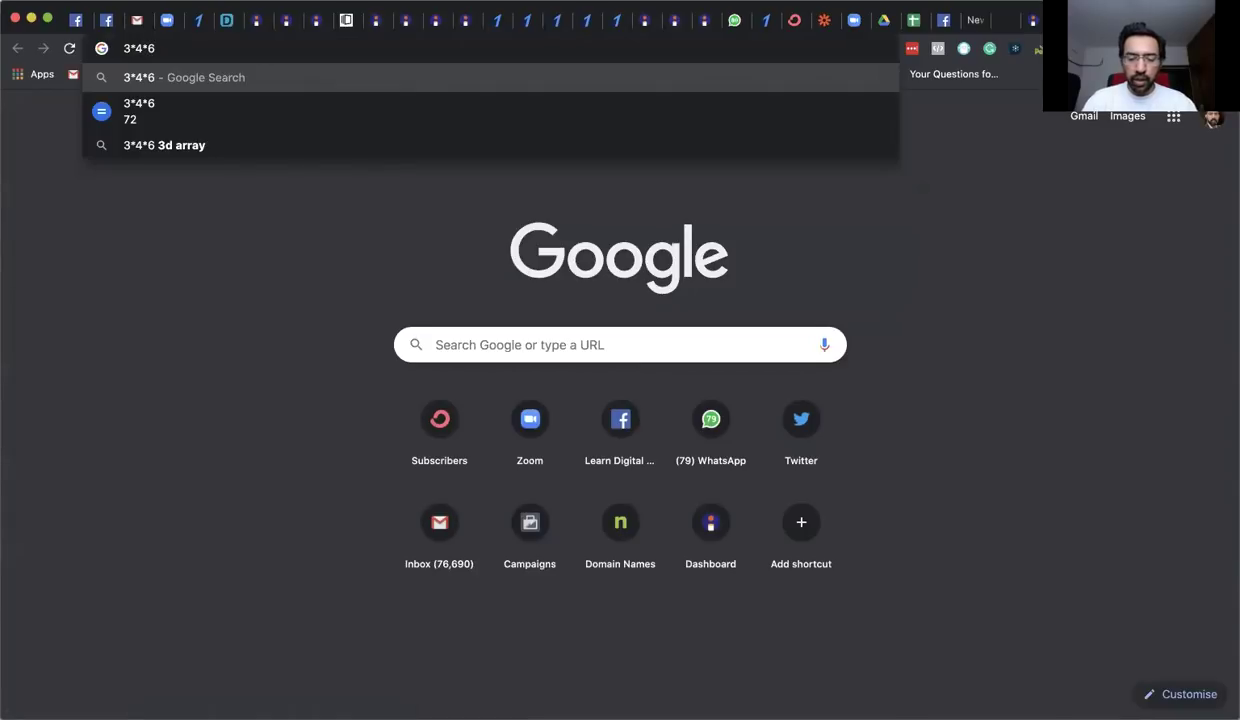
- Change the calculation to 3*6*5 and run it as a Google search
{"action": "left_click", "coordinate": [144, 48]}
{"action": "key", "text": "BackSpace"}
{"action": "type", "text": "5"}
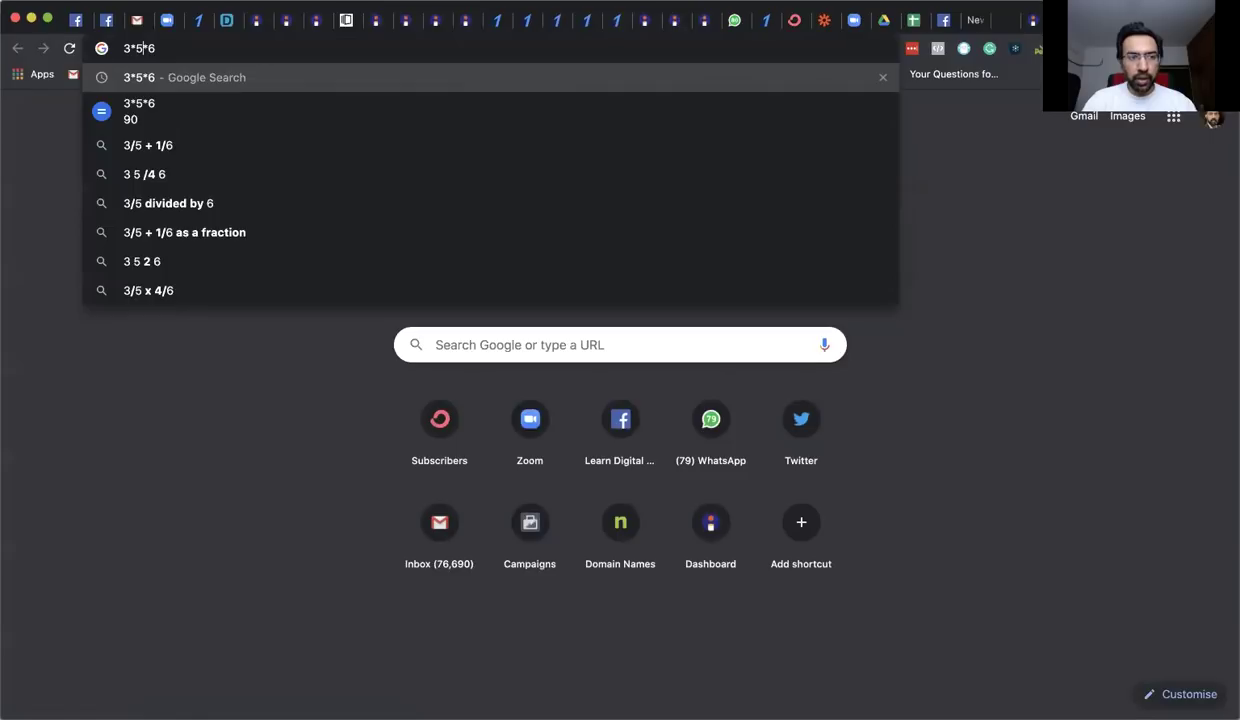
{"action": "key", "text": "BackSpace"}
{"action": "type", "text": "6"}
{"action": "key", "text": "BackSpace"}
{"action": "type", "text": "5"}
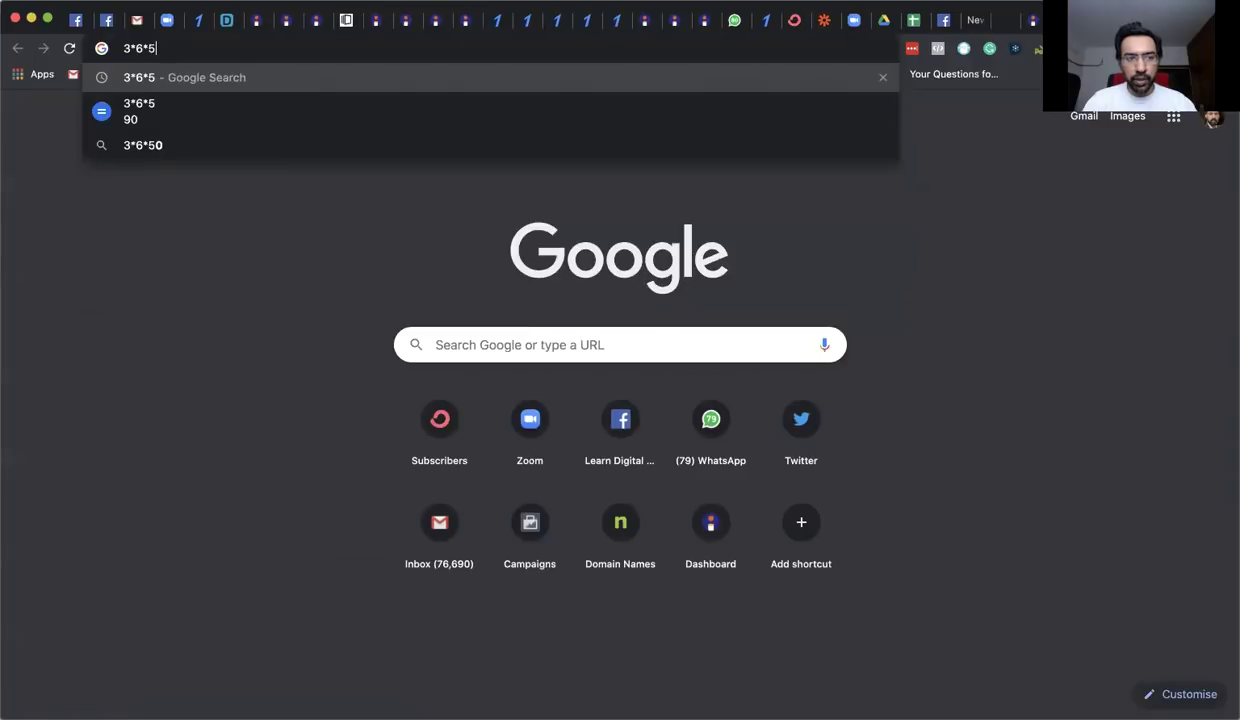
{"action": "key", "text": "Return"}
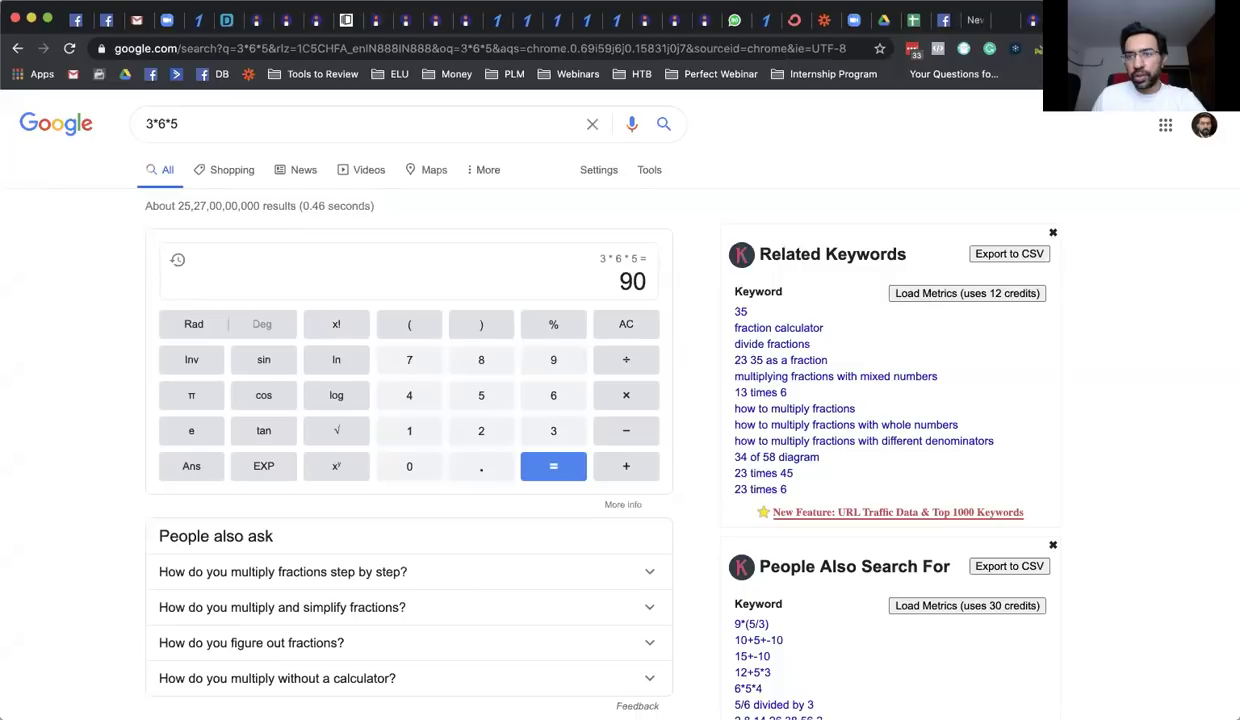
- Open Zapier in a new browser tab, go to the list of Zaps and start creating a new Zap
{"action": "key", "text": "ctrl+t"}
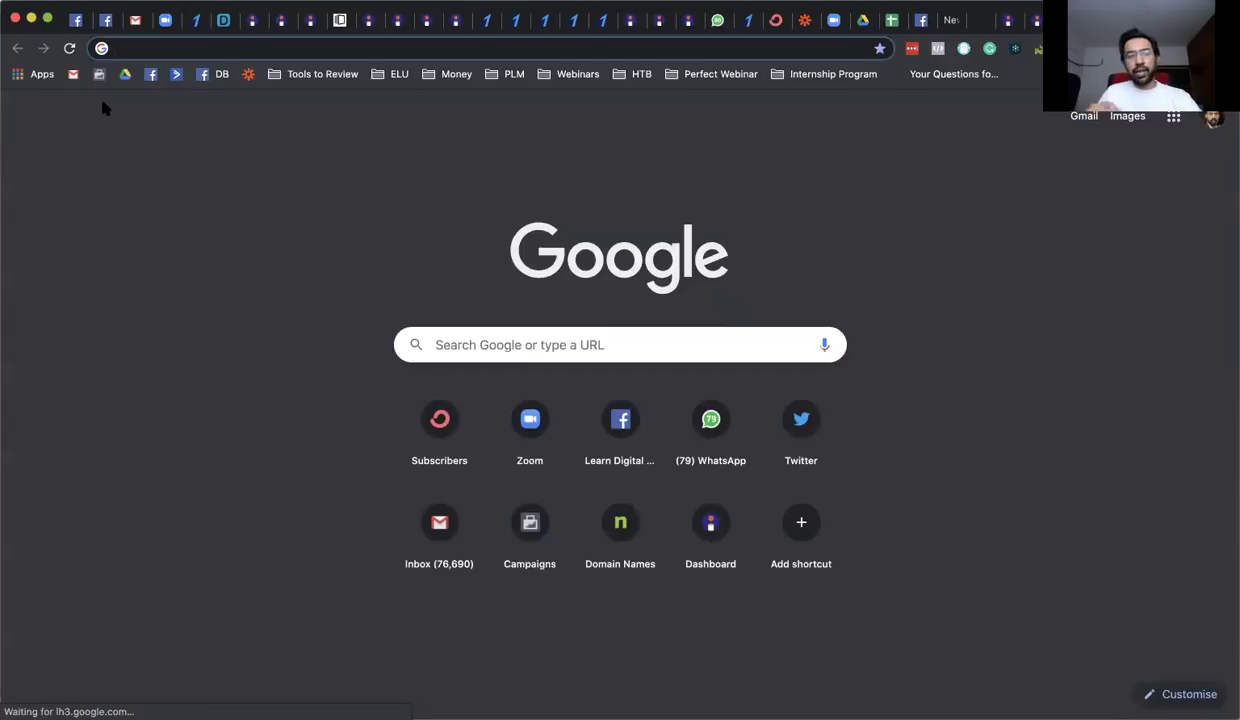
{"action": "type", "text": "zapier"}
{"action": "key", "text": "Return"}
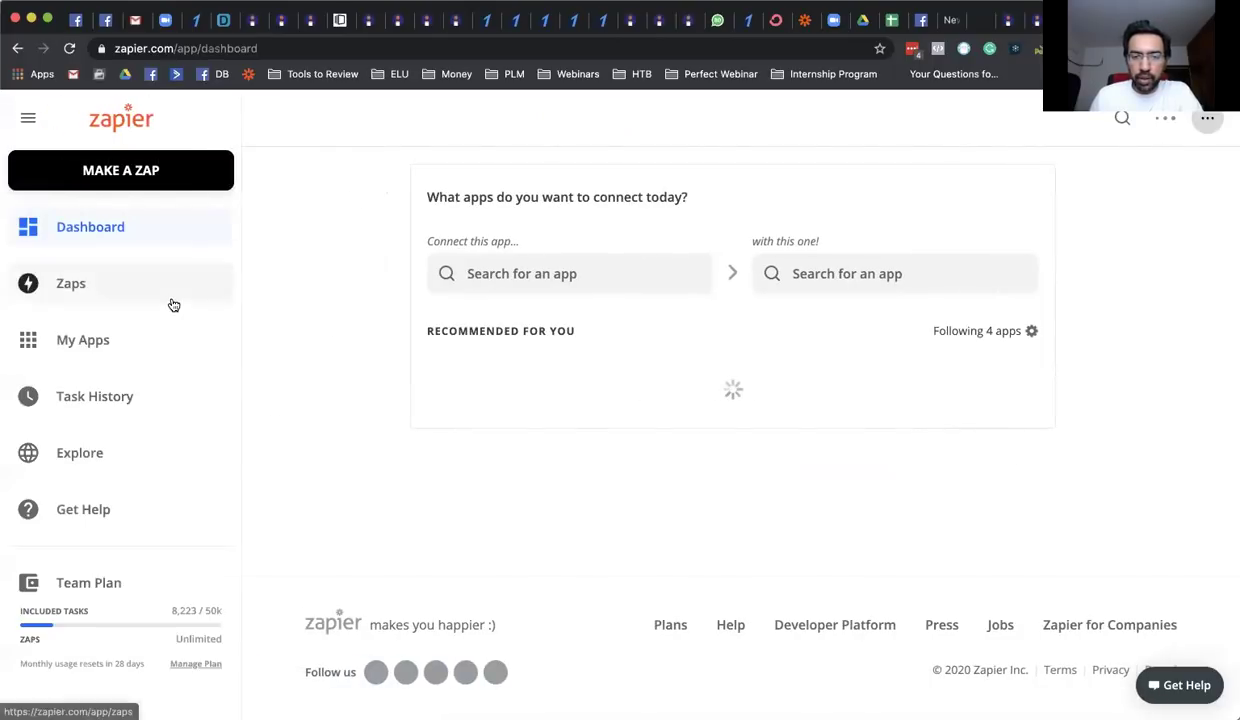
{"action": "left_click", "coordinate": [121, 300]}
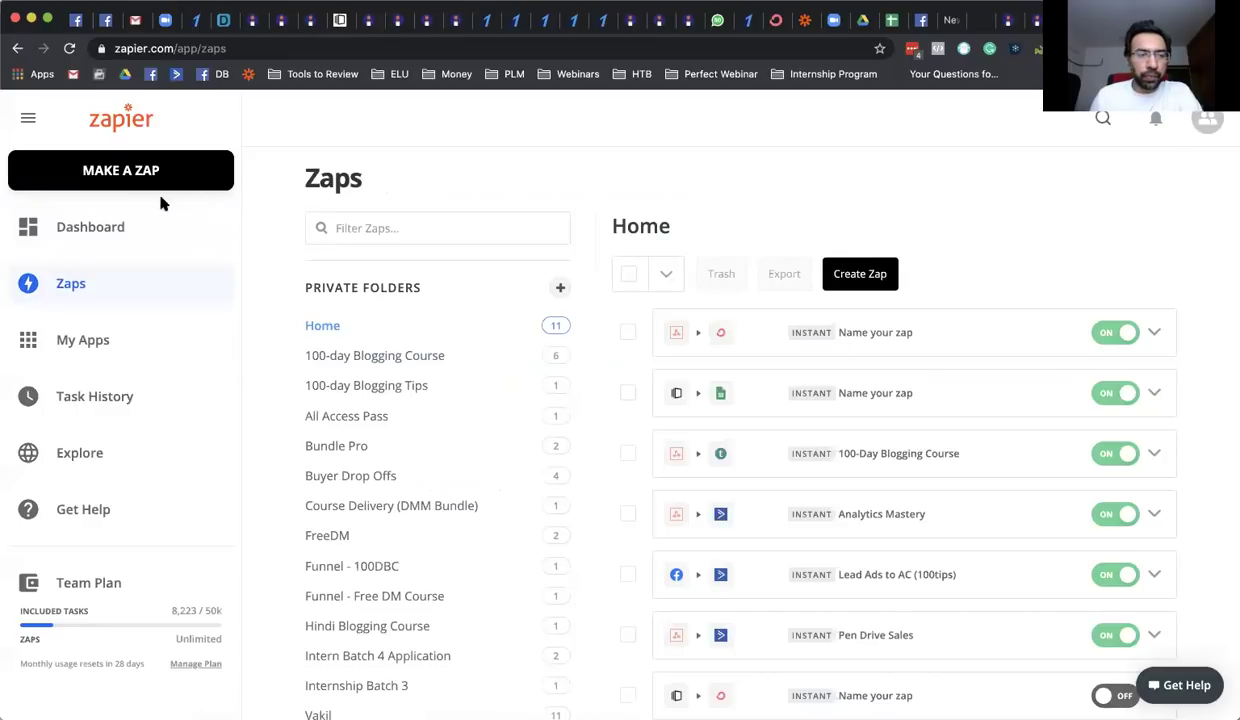
{"action": "left_click", "coordinate": [119, 172]}
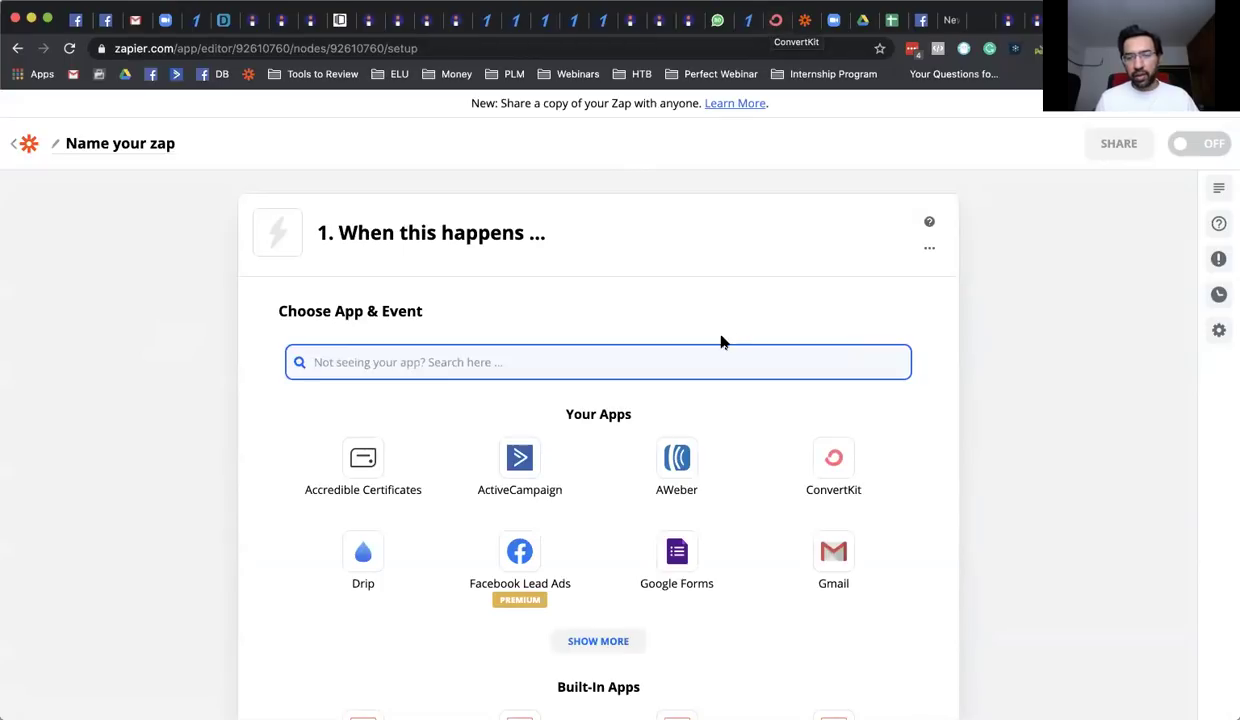
- Switch to ConvertKit and open the draft broadcast "Your Internship Application Has Been Approved" from the second page of broadcasts
{"action": "left_click", "coordinate": [773, 20]}
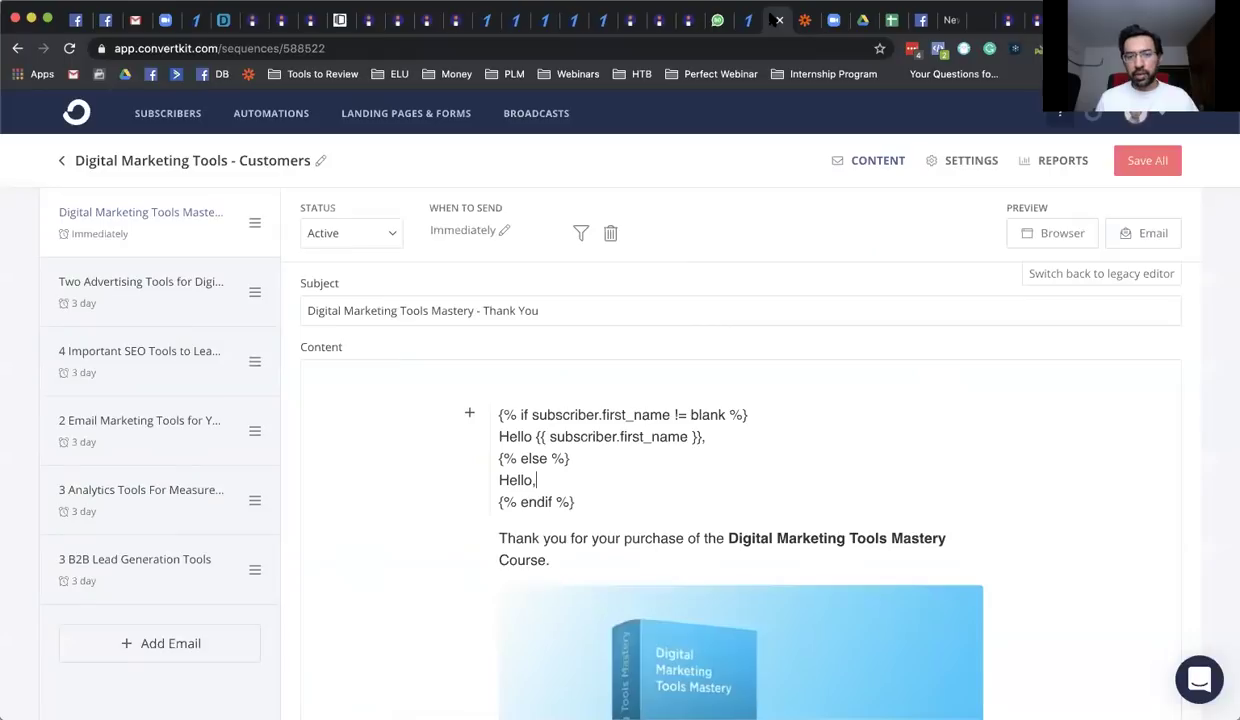
{"action": "left_click", "coordinate": [548, 120]}
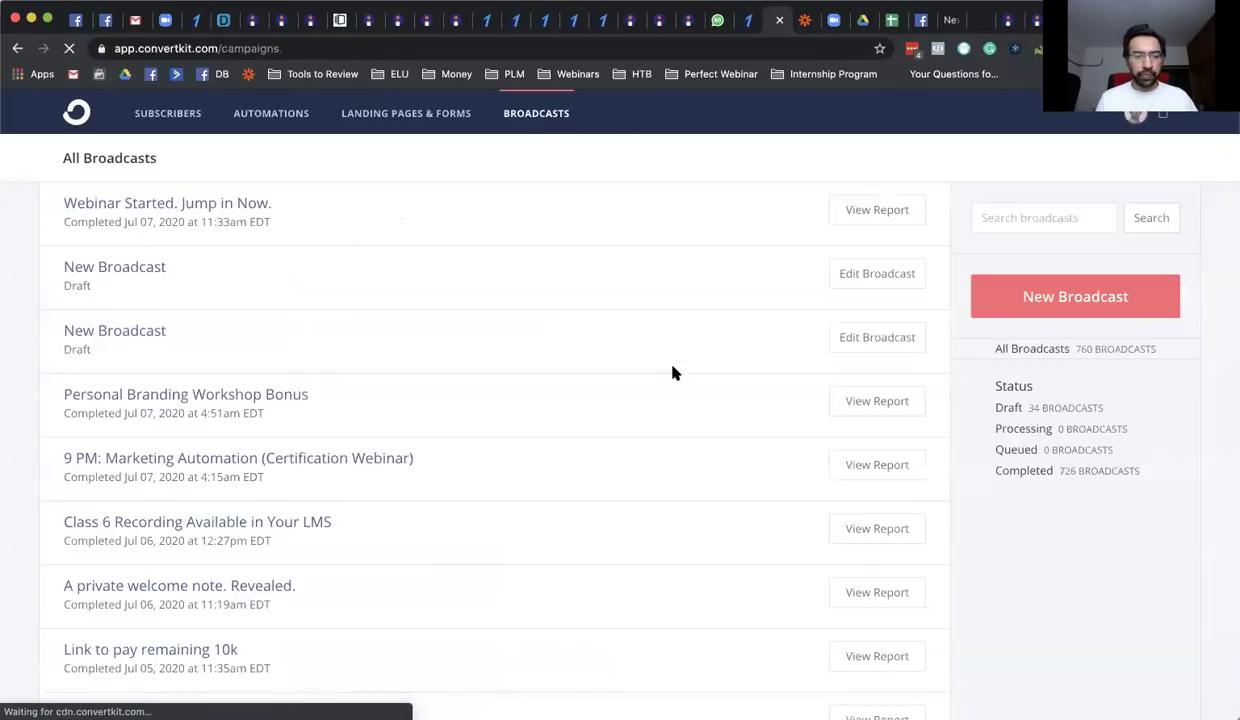
{"action": "scroll", "coordinate": [672, 368], "scroll_direction": "down", "scroll_amount": 5}
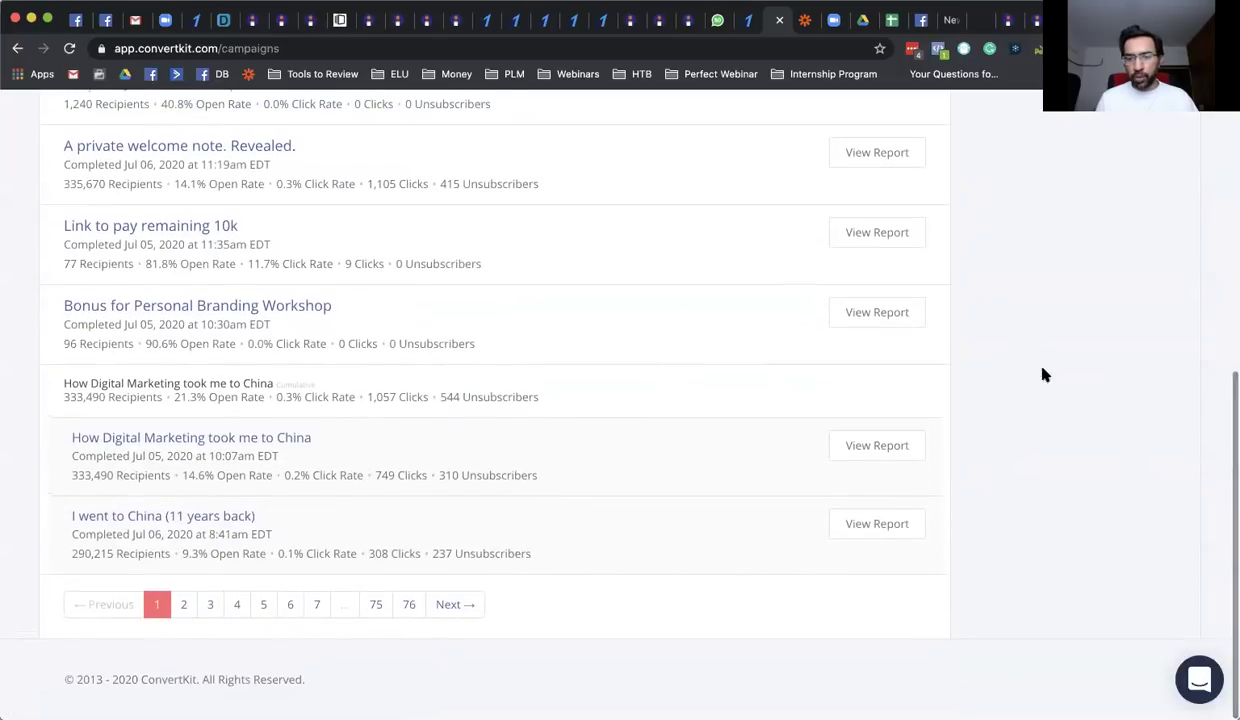
{"action": "left_click", "coordinate": [188, 609]}
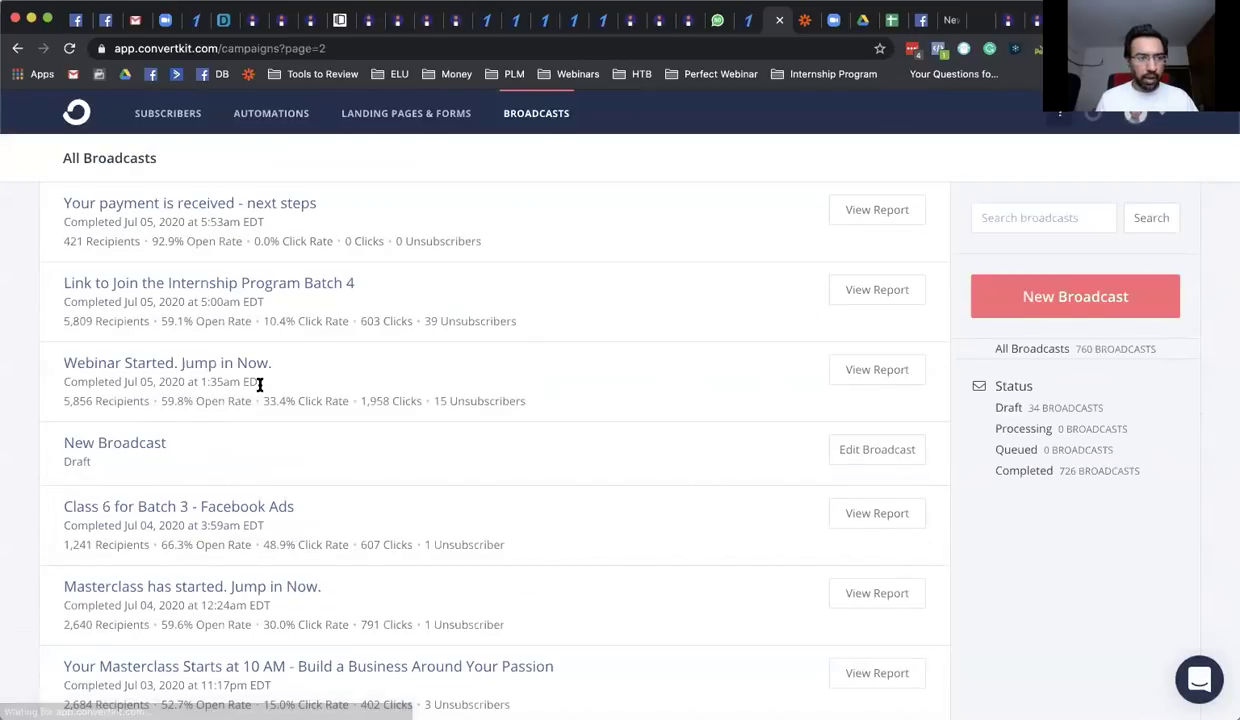
{"action": "scroll", "coordinate": [259, 388], "scroll_direction": "down", "scroll_amount": 10}
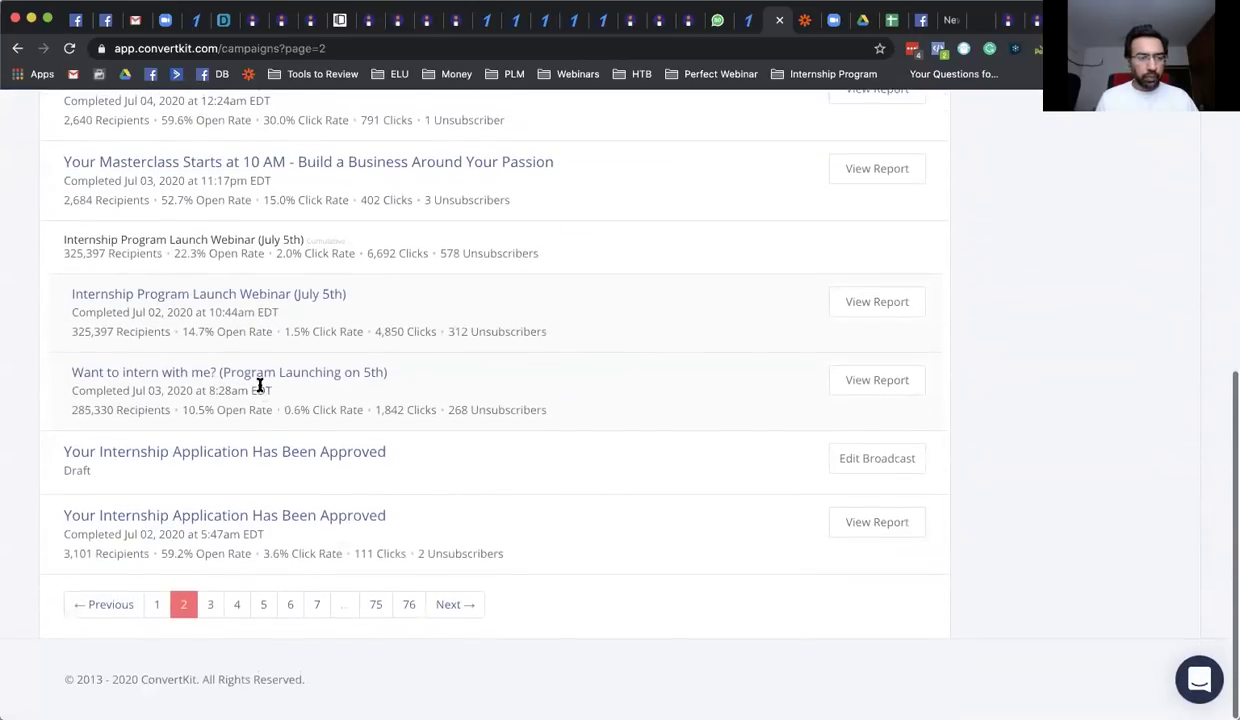
{"action": "left_click", "coordinate": [271, 451]}
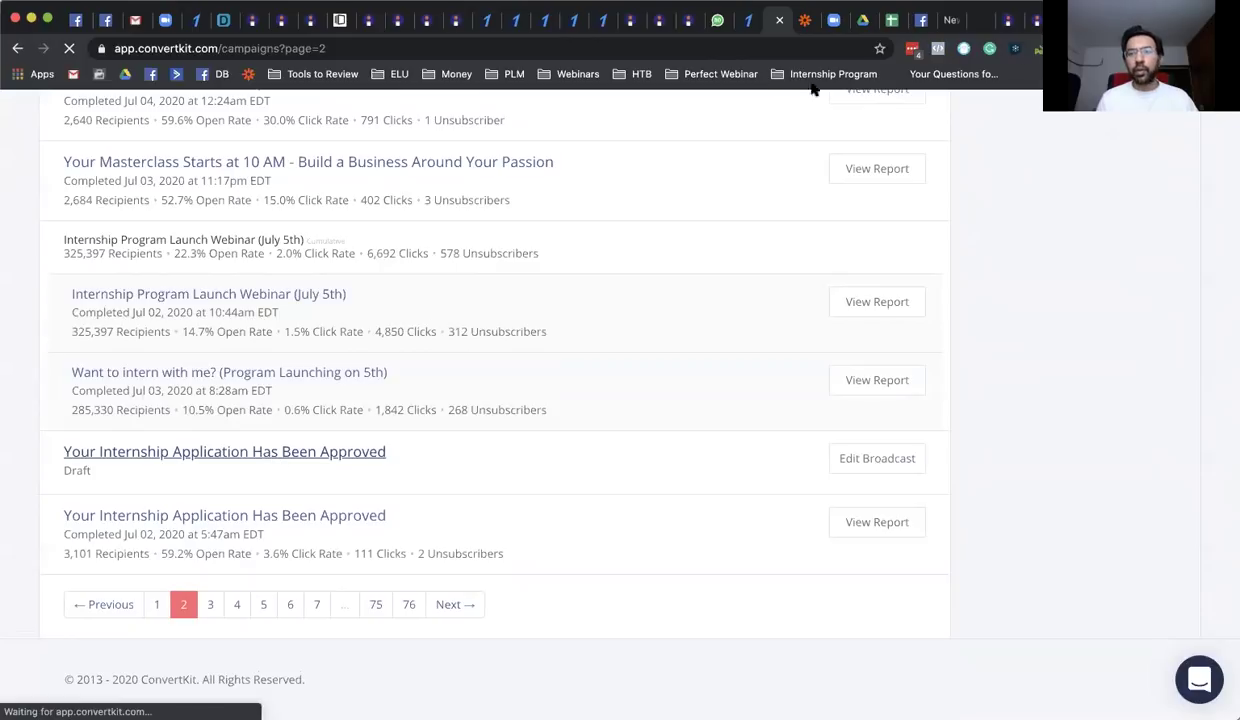
- Find and open the "responses (4)" Google Sheets spreadsheet in a new browser tab
{"action": "key", "text": "super+t"}
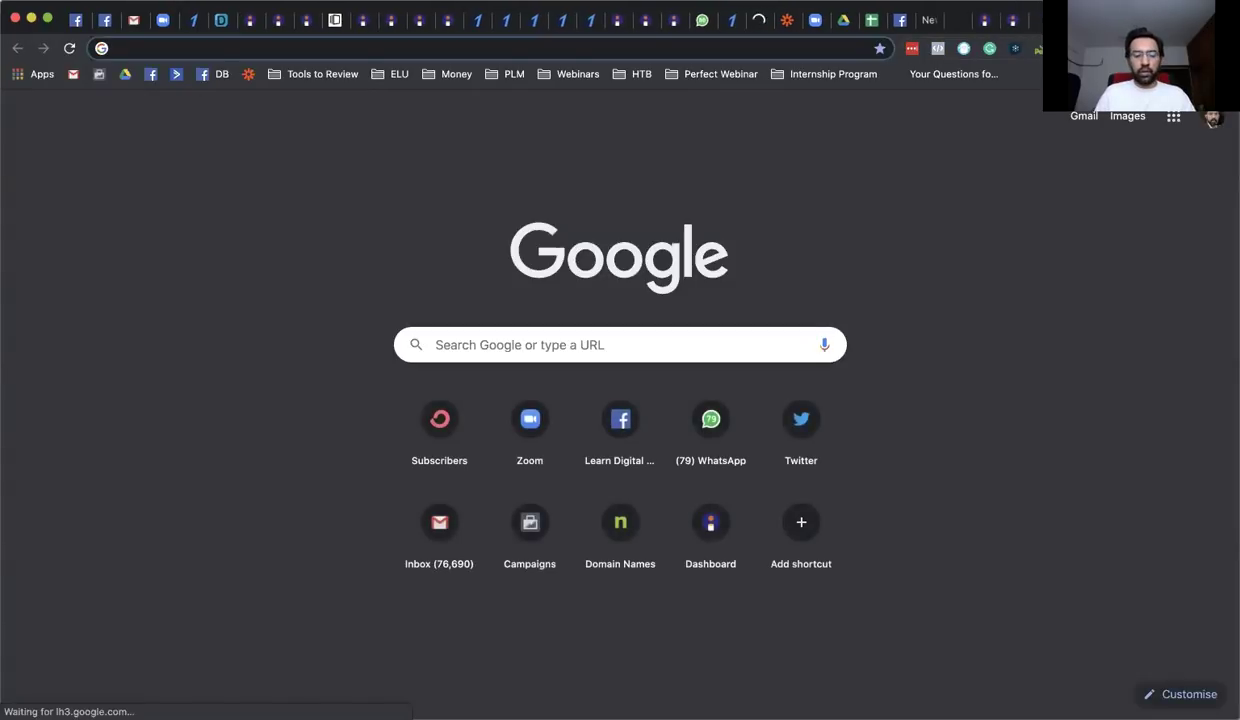
{"action": "type", "text": "responses "}
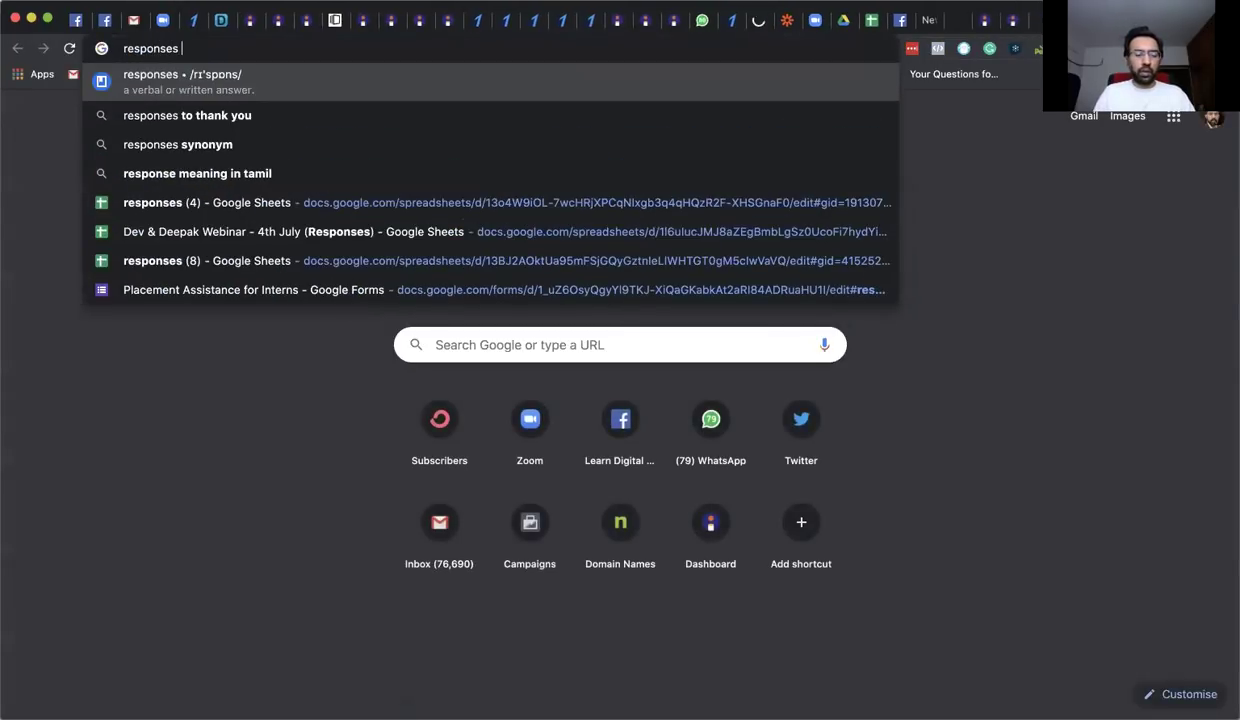
{"action": "type", "text": "(4)"}
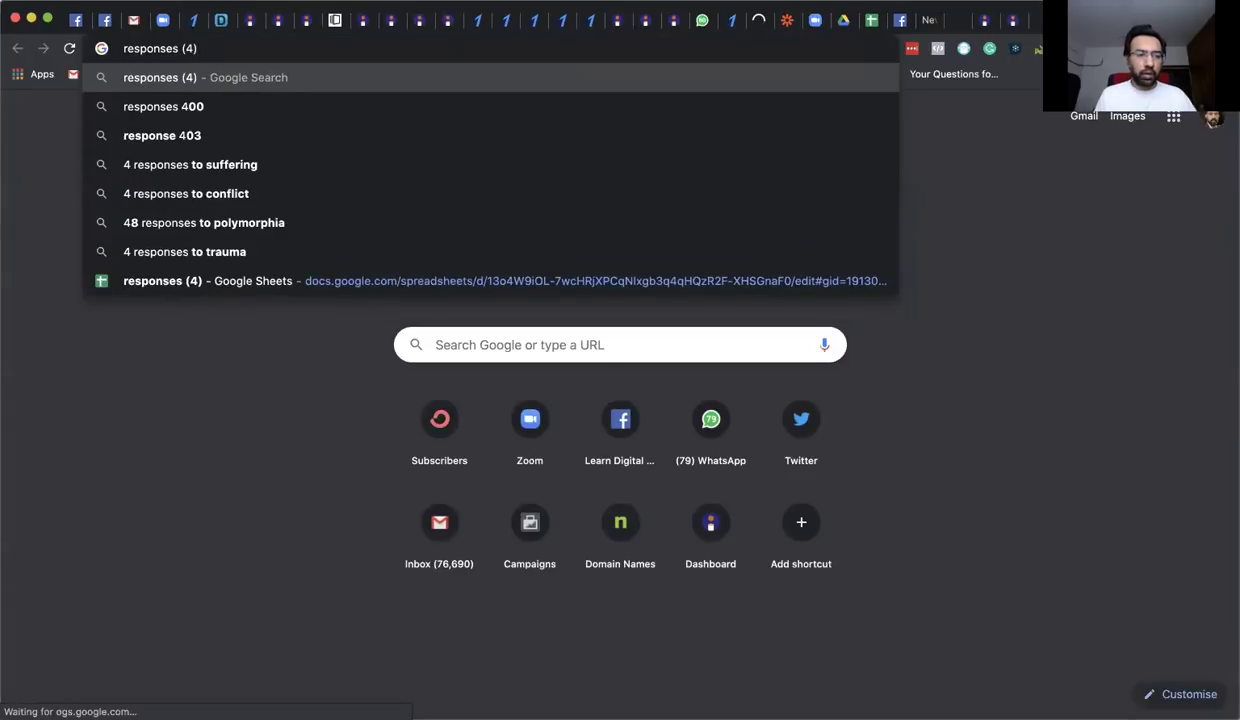
{"action": "left_click", "coordinate": [497, 289]}
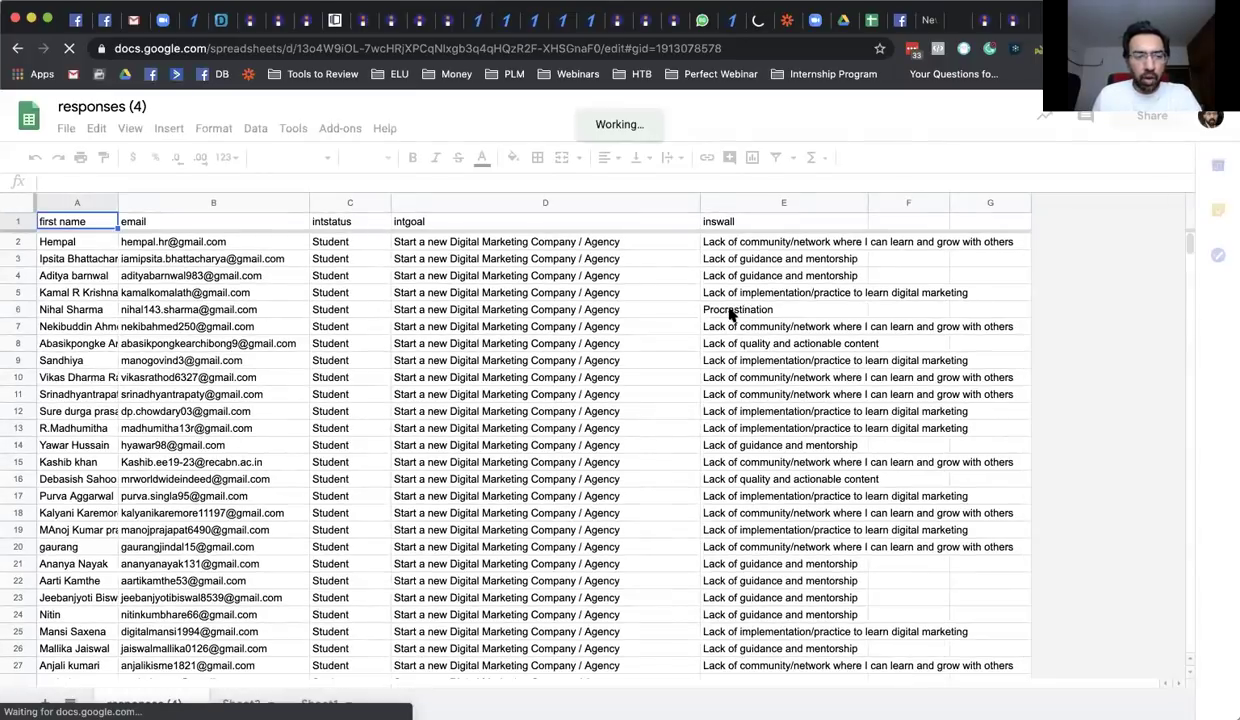
- Narrow the email column and widen the inswall column so that its full answers fit
{"action": "left_click", "coordinate": [285, 202]}
{"action": "left_click_drag", "start_coordinate": [309, 201], "coordinate": [188, 201]}
{"action": "left_click", "coordinate": [318, 296]}
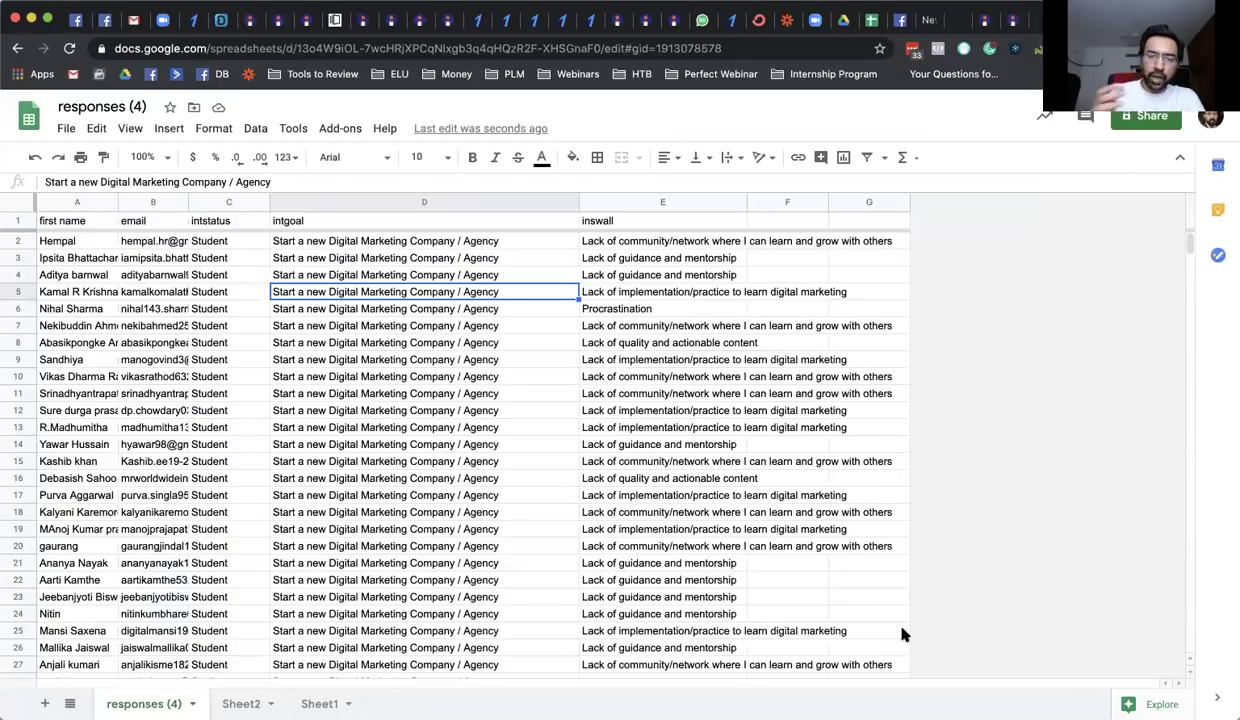
{"action": "left_click", "coordinate": [730, 203]}
{"action": "left_click_drag", "start_coordinate": [736, 202], "coordinate": [911, 202]}
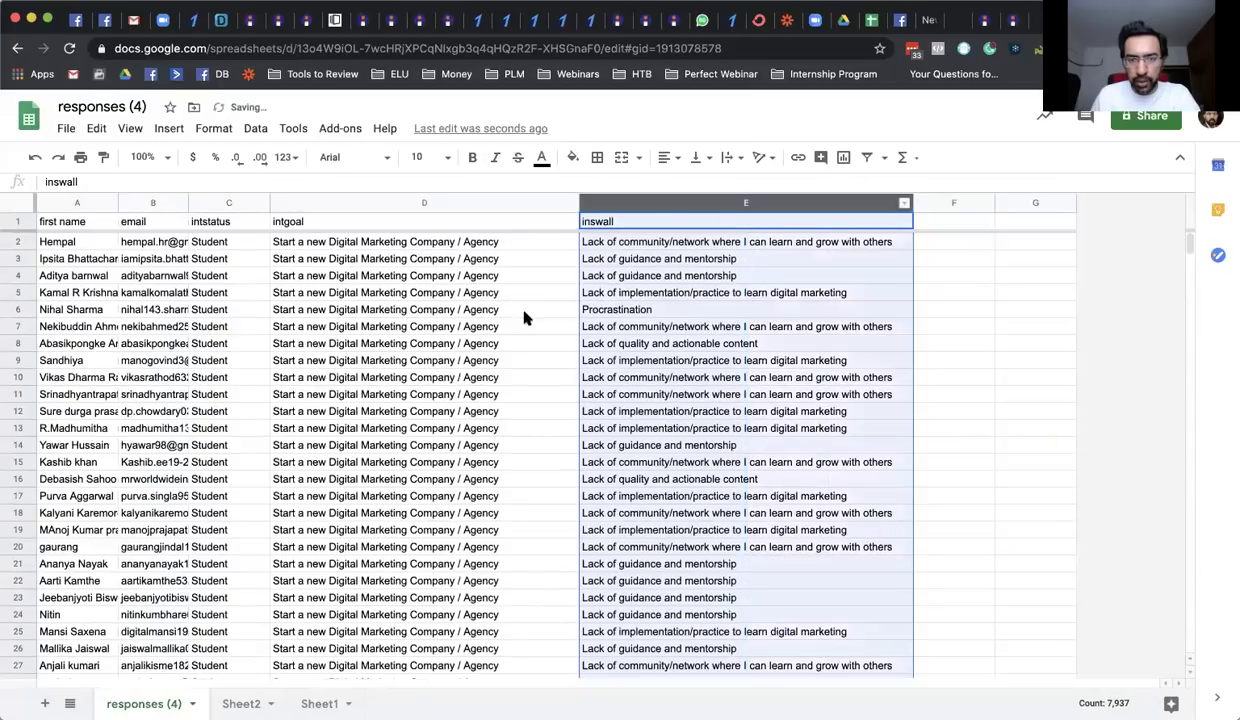
{"action": "left_click", "coordinate": [429, 341]}
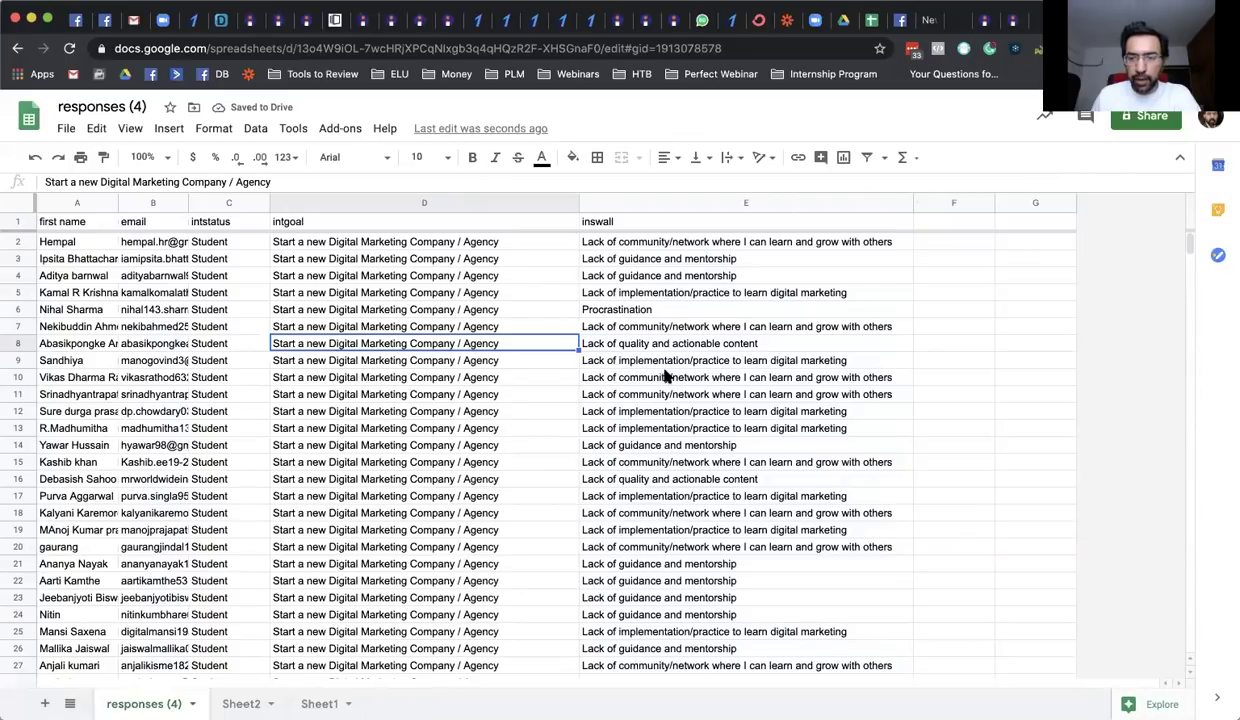
- Enlarge the page and read through the applicants' intstatus, intgoal and inswall entries in the responses (4) sheet
{"action": "left_click", "coordinate": [408, 309]}
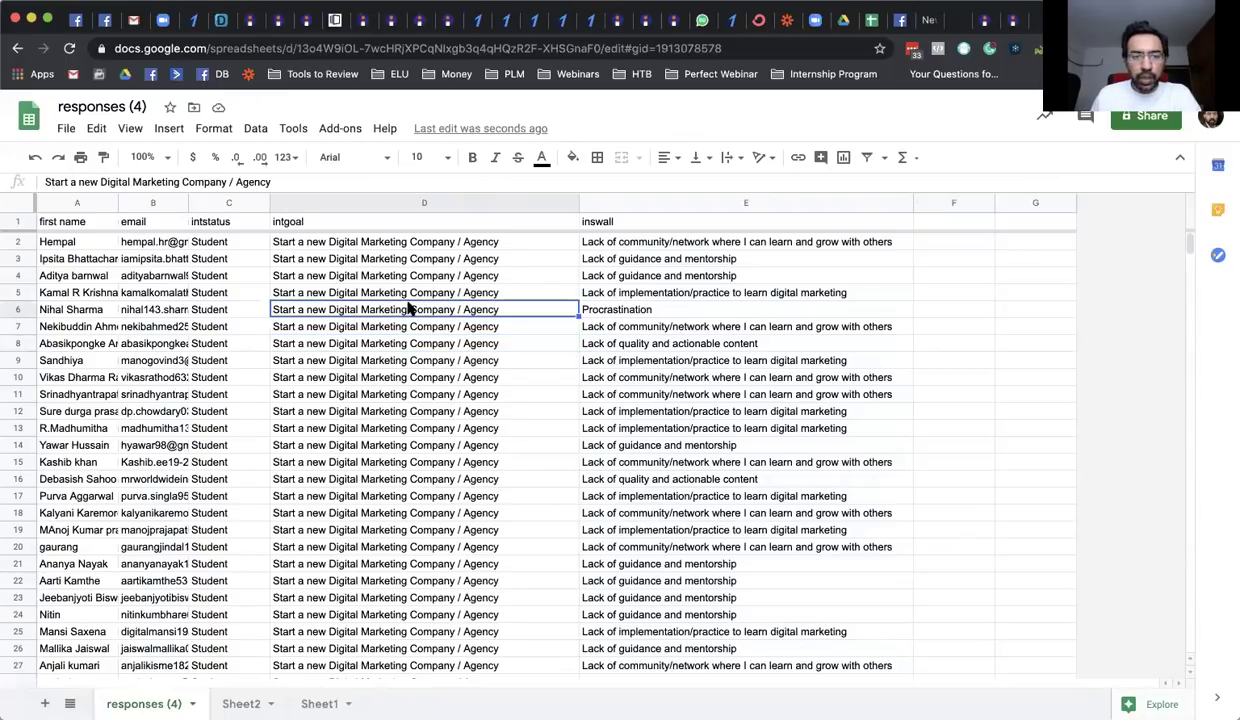
{"action": "scroll", "coordinate": [418, 302], "scroll_direction": "down", "scroll_amount": 12}
{"action": "scroll", "coordinate": [418, 302], "scroll_direction": "down", "scroll_amount": 10}
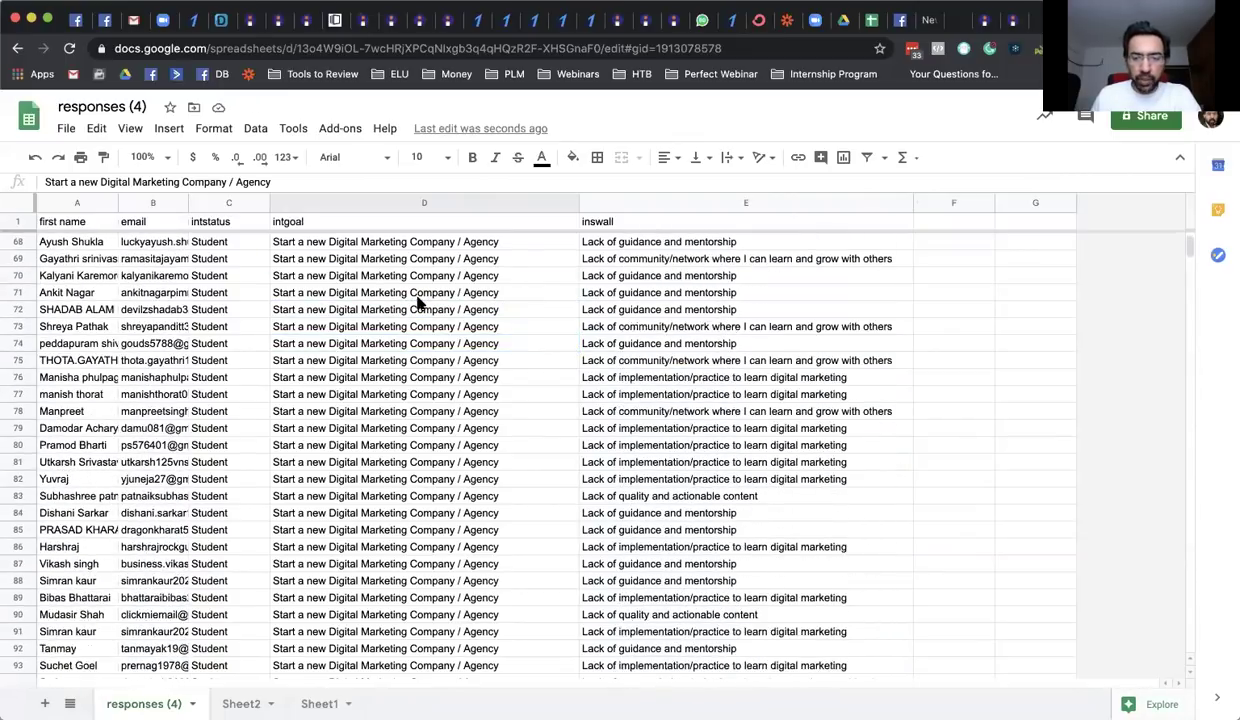
{"action": "left_click", "coordinate": [230, 332]}
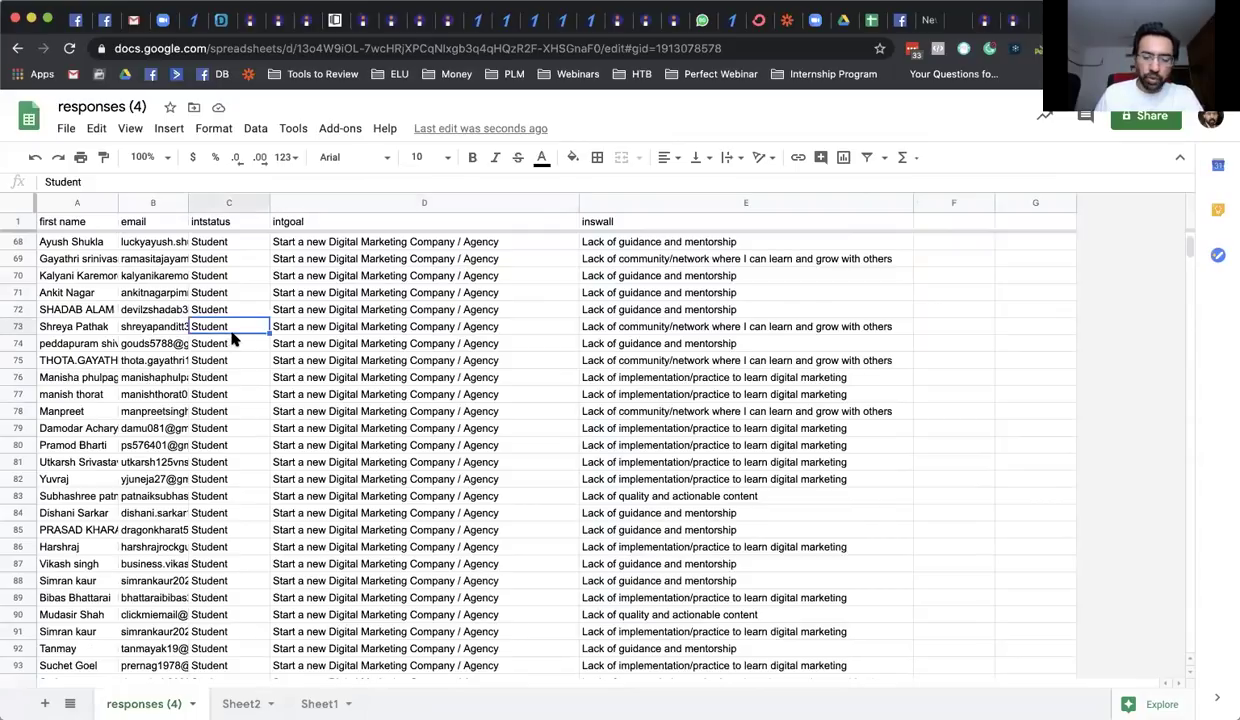
{"action": "key", "text": "super+equal"}
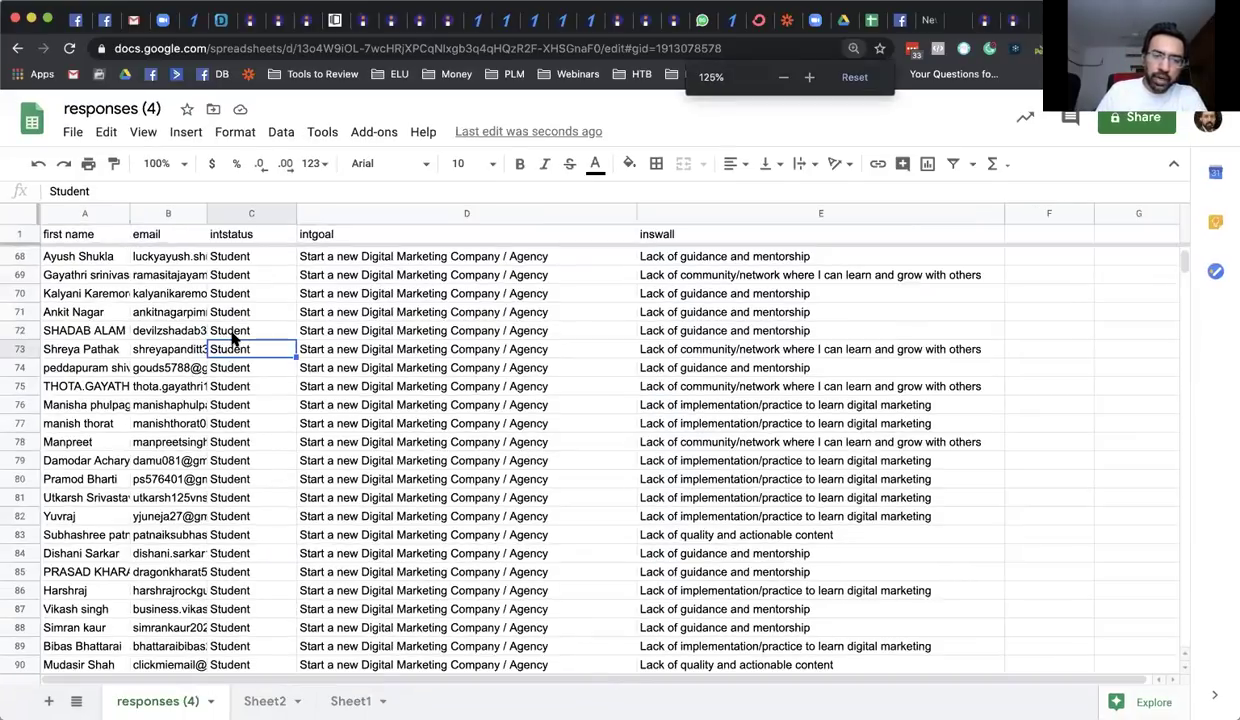
{"action": "key", "text": "super+equal"}
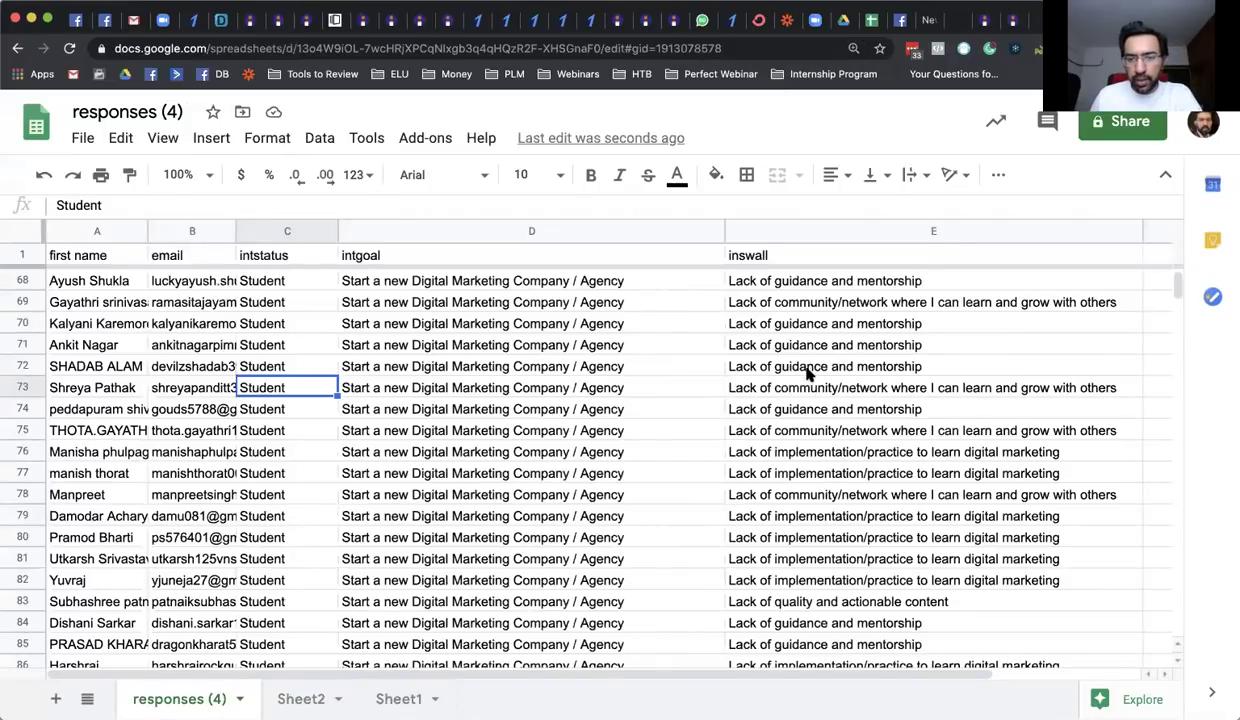
{"action": "left_click", "coordinate": [807, 372]}
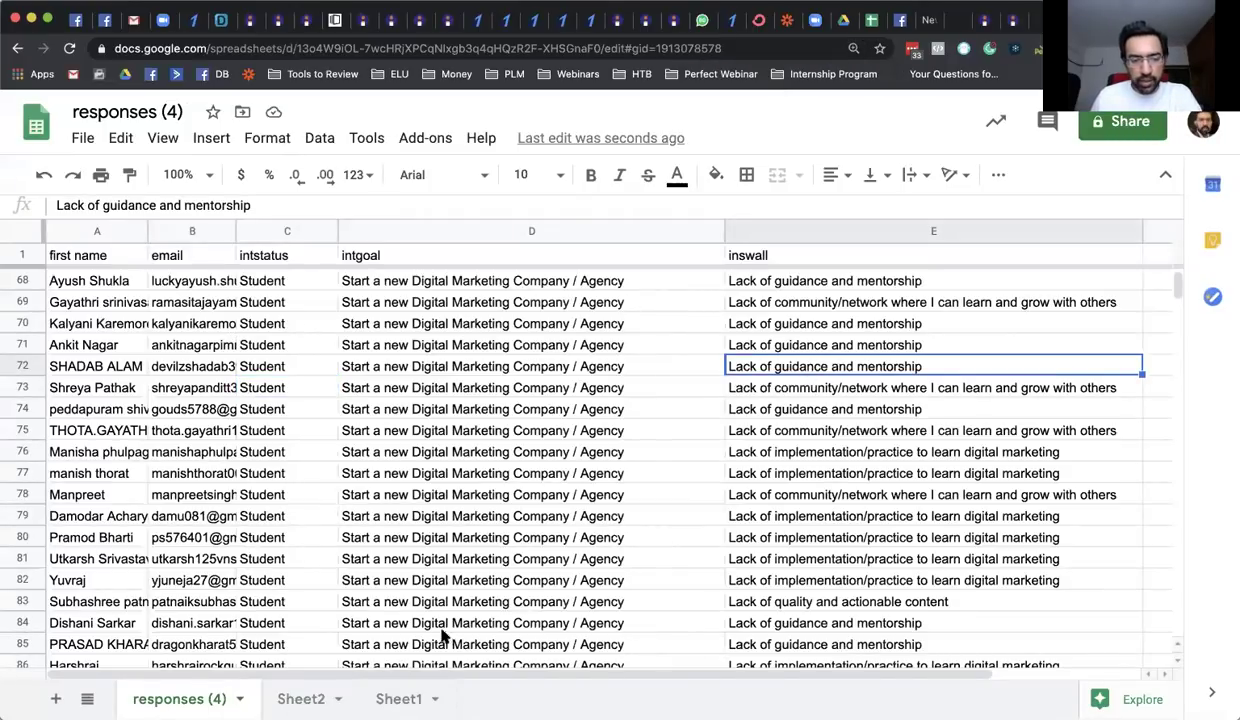
{"action": "scroll", "coordinate": [345, 655], "scroll_direction": "down", "scroll_amount": 5}
{"action": "scroll", "coordinate": [345, 655], "scroll_direction": "down", "scroll_amount": 2}
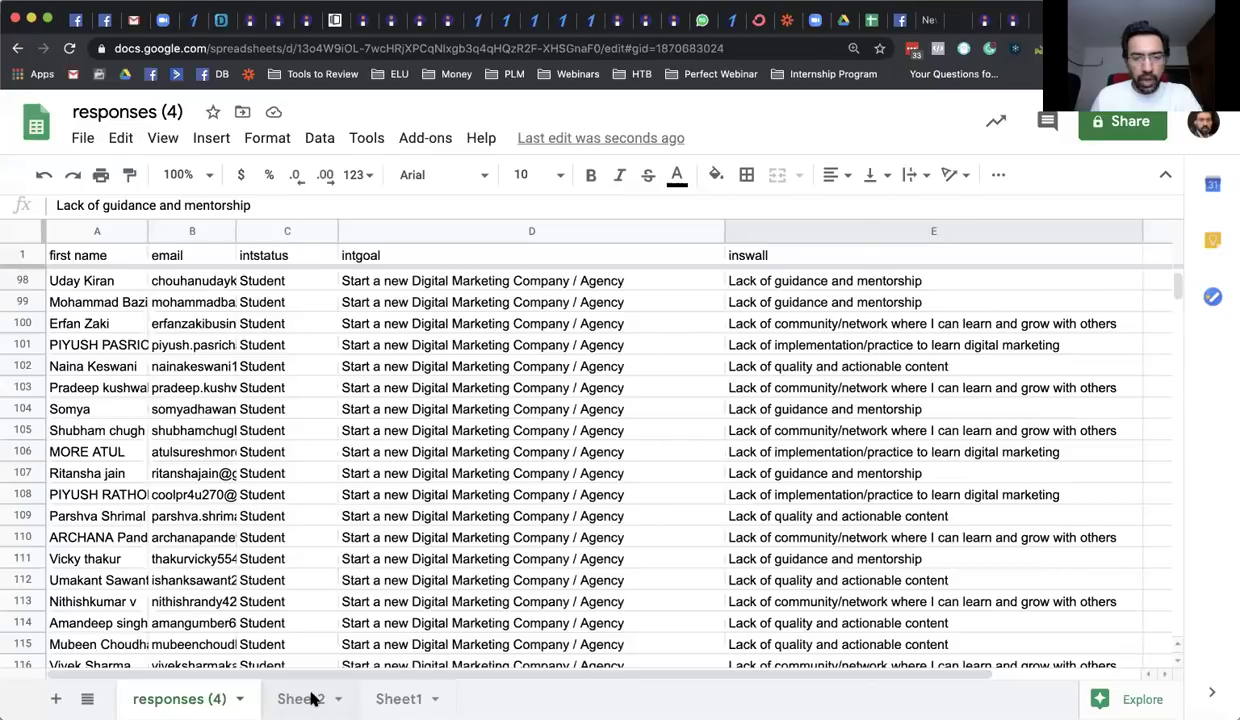
- Check Sheet1 and Sheet2, and browse Sheet2's applicant rows grouped by intstatus, intgoal and intwall
{"action": "left_click", "coordinate": [308, 697]}
{"action": "left_click", "coordinate": [398, 698]}
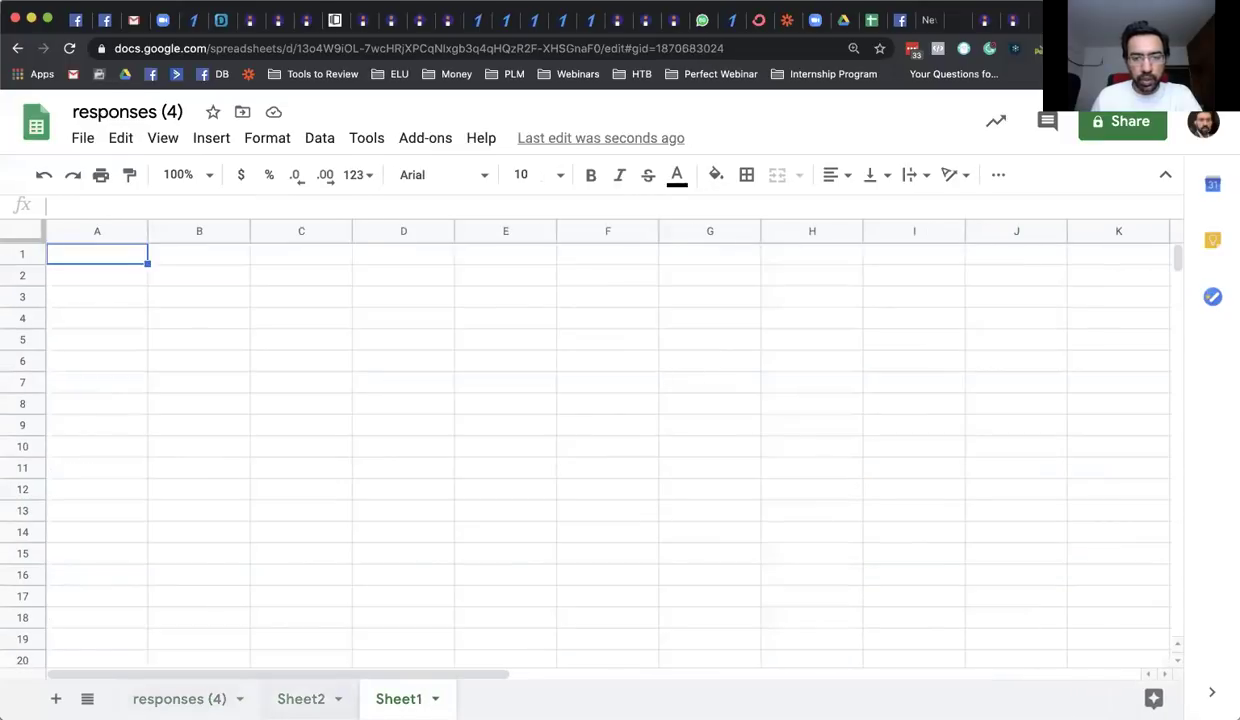
{"action": "left_click", "coordinate": [301, 698]}
{"action": "scroll", "coordinate": [600, 457], "scroll_direction": "down", "scroll_amount": 7}
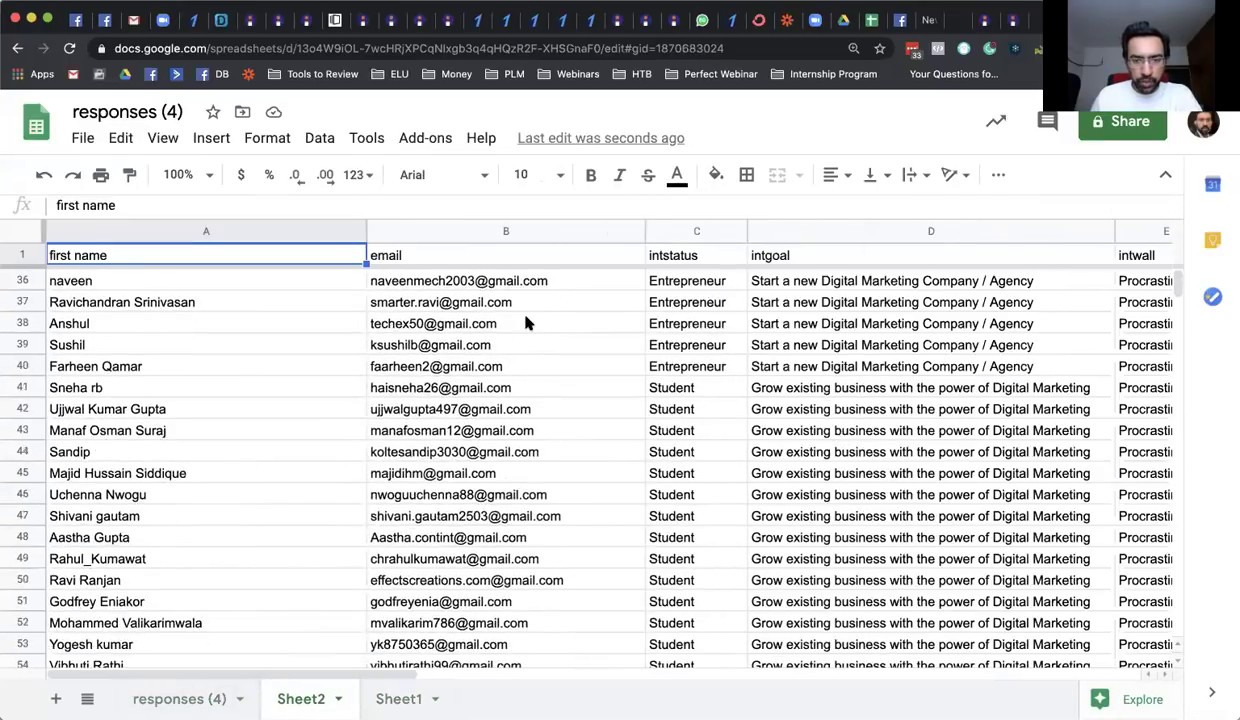
{"action": "scroll", "coordinate": [526, 321], "scroll_direction": "up", "scroll_amount": 3}
{"action": "left_click", "coordinate": [506, 348]}
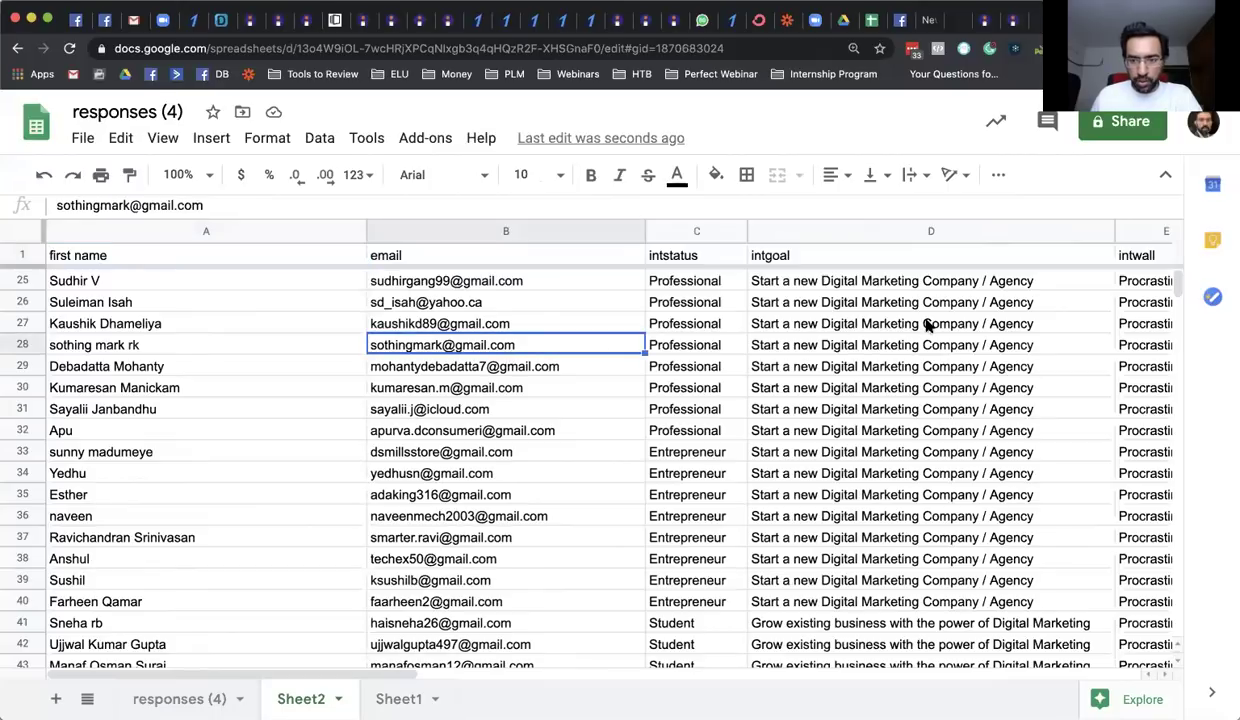
{"action": "left_click", "coordinate": [1149, 368]}
{"action": "left_click_drag", "start_coordinate": [1178, 290], "coordinate": [1178, 372]}
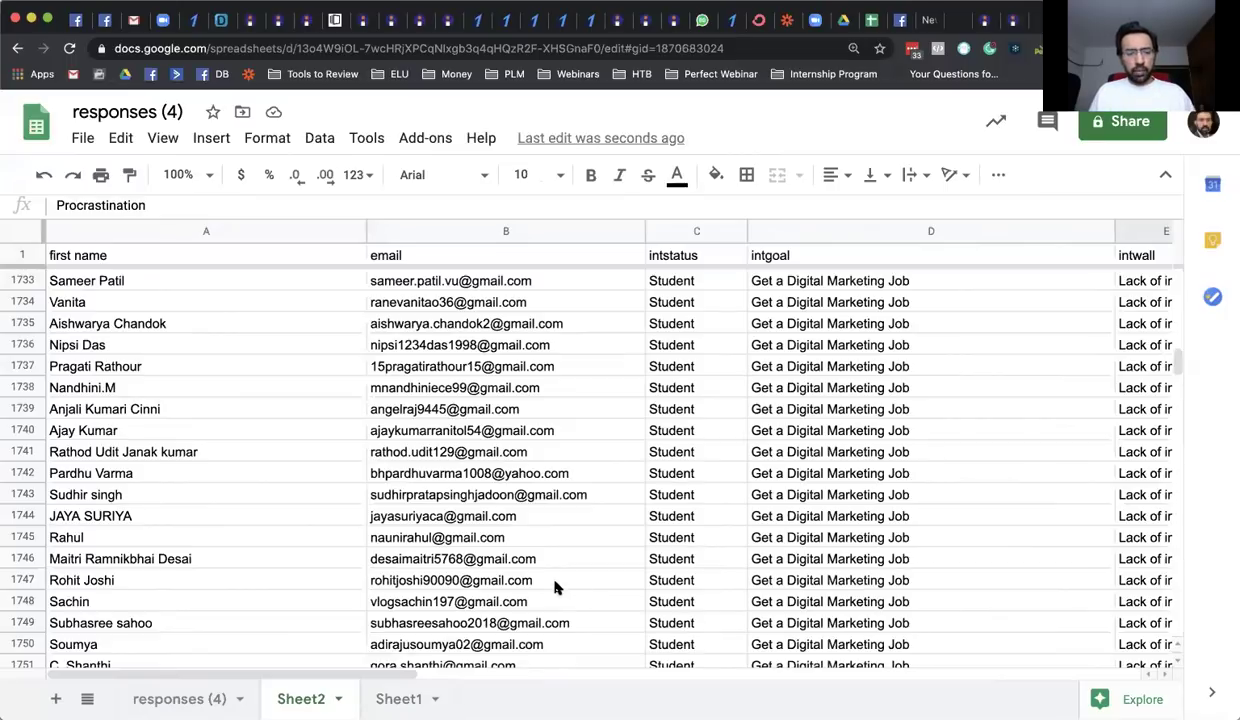
- Find the Entrepreneur rows in Sheet2 around row 3630 and narrow the email column to bring the intwall answers into view
{"action": "left_click", "coordinate": [452, 560]}
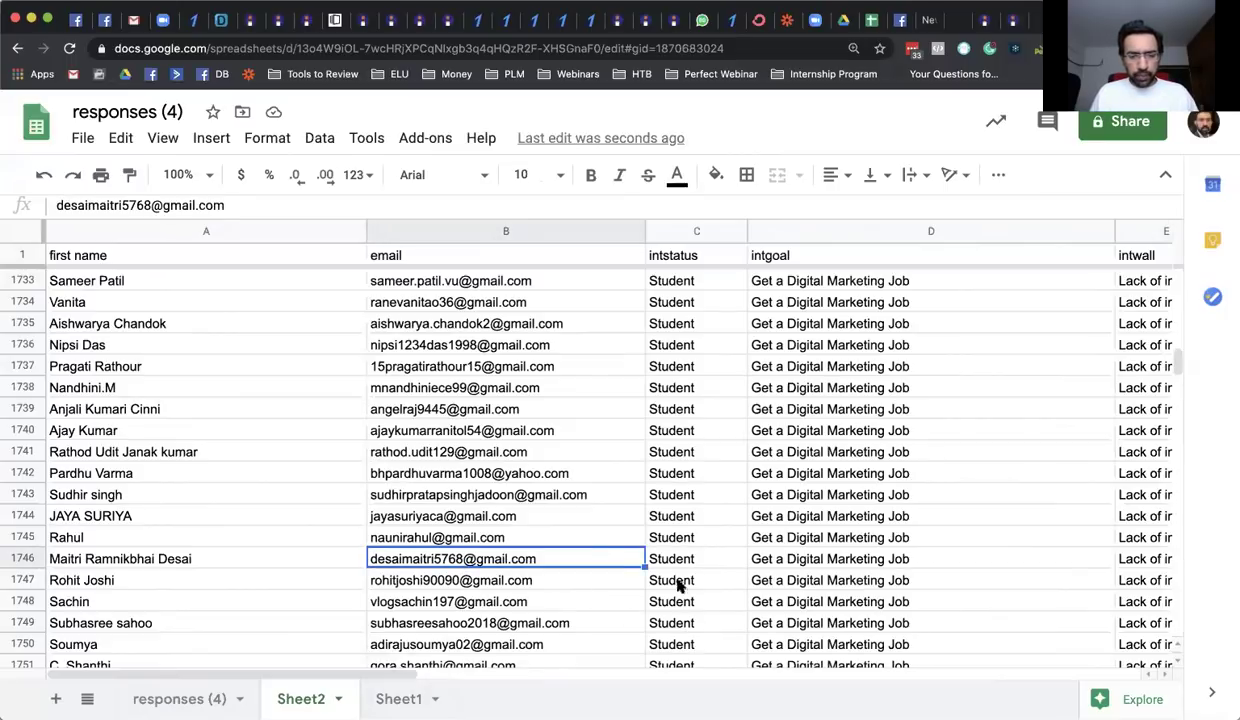
{"action": "scroll", "coordinate": [600, 540], "scroll_direction": "down", "scroll_amount": 20}
{"action": "left_click_drag", "start_coordinate": [1178, 383], "coordinate": [1178, 462]}
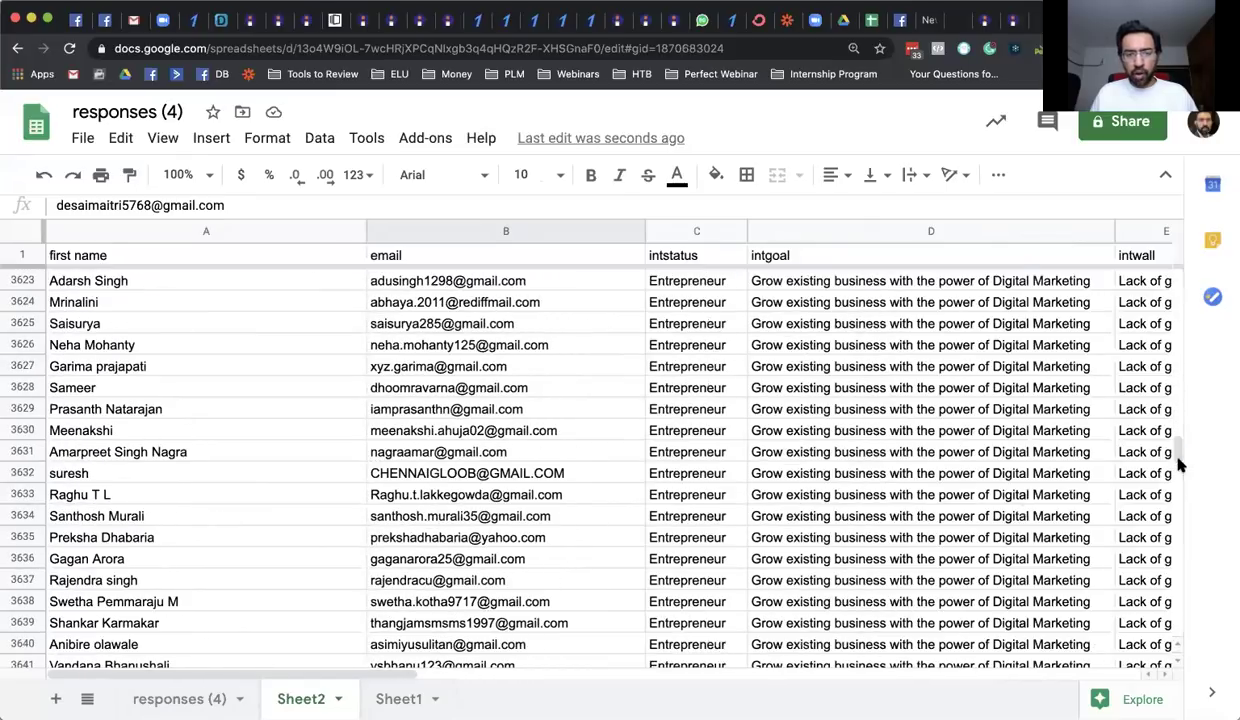
{"action": "left_click", "coordinate": [565, 435]}
{"action": "left_click_drag", "start_coordinate": [644, 231], "coordinate": [511, 231]}
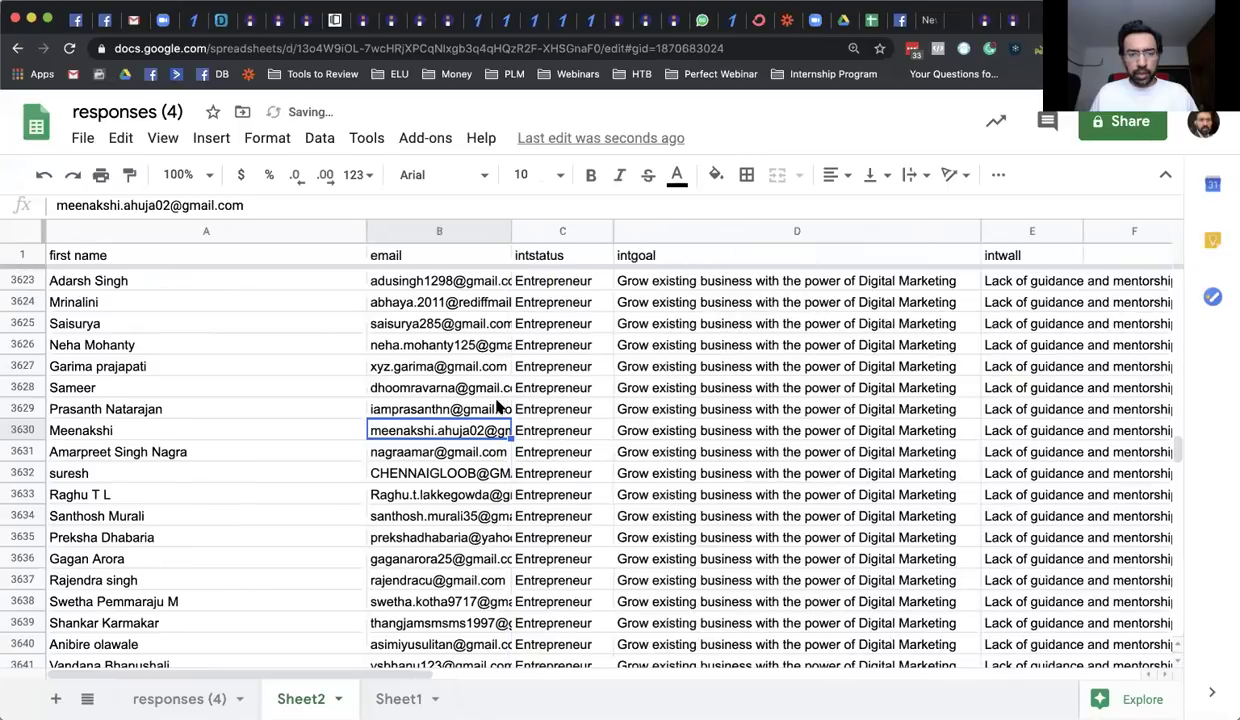
- Check the intgoal and intwall answers of the applicant in row 3630 and copy that applicant's email address
{"action": "left_click", "coordinate": [718, 432]}
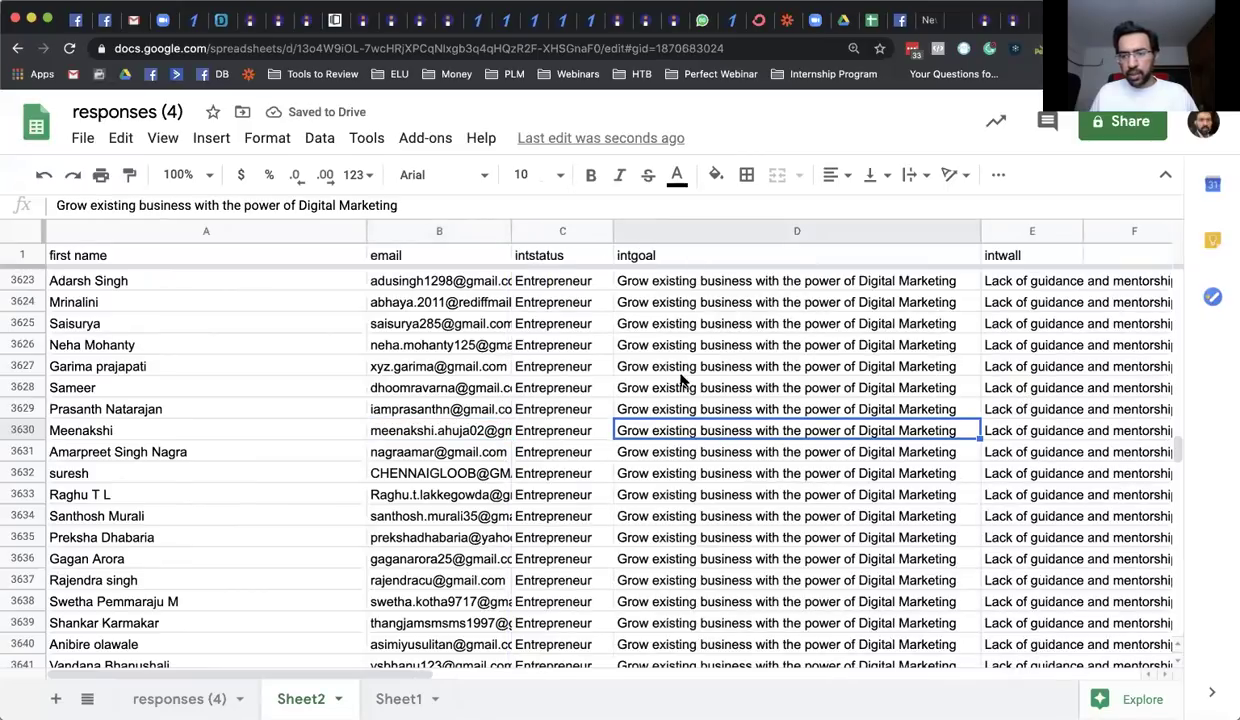
{"action": "left_click", "coordinate": [1010, 430]}
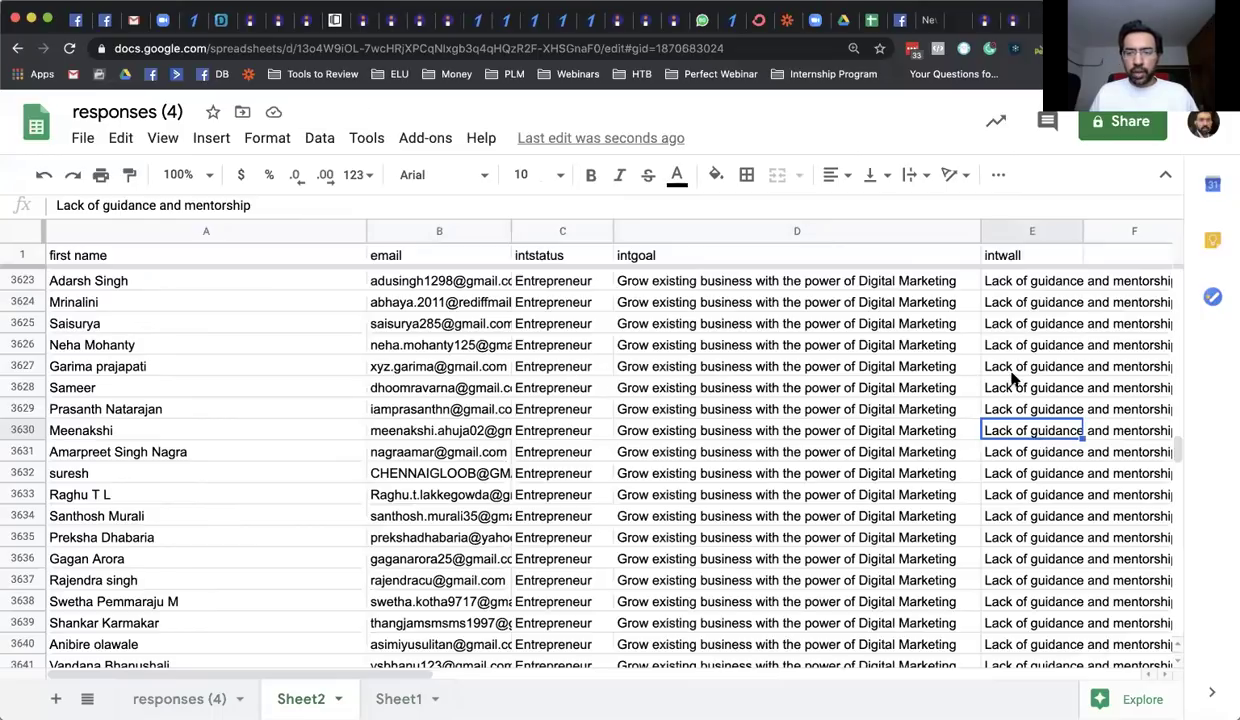
{"action": "left_click", "coordinate": [409, 430]}
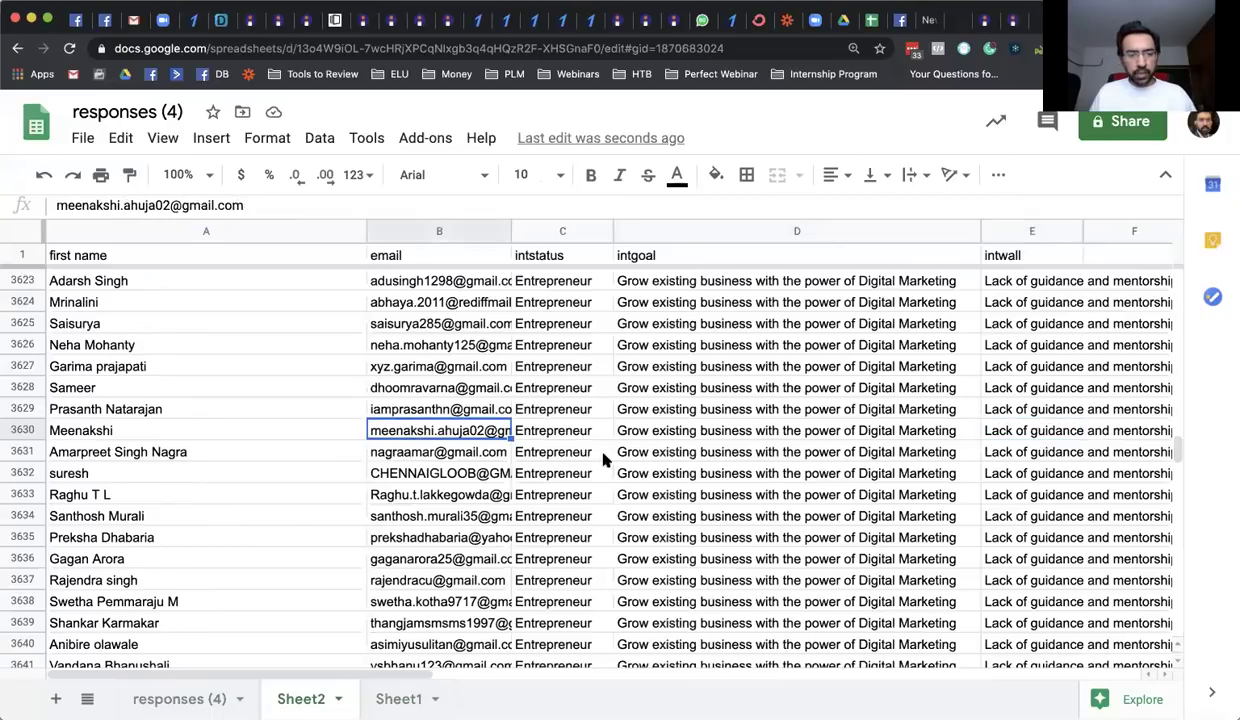
- Switch to the ConvertKit broadcast and preview it as the subscriber whose email address was copied
{"action": "left_click", "coordinate": [752, 22]}
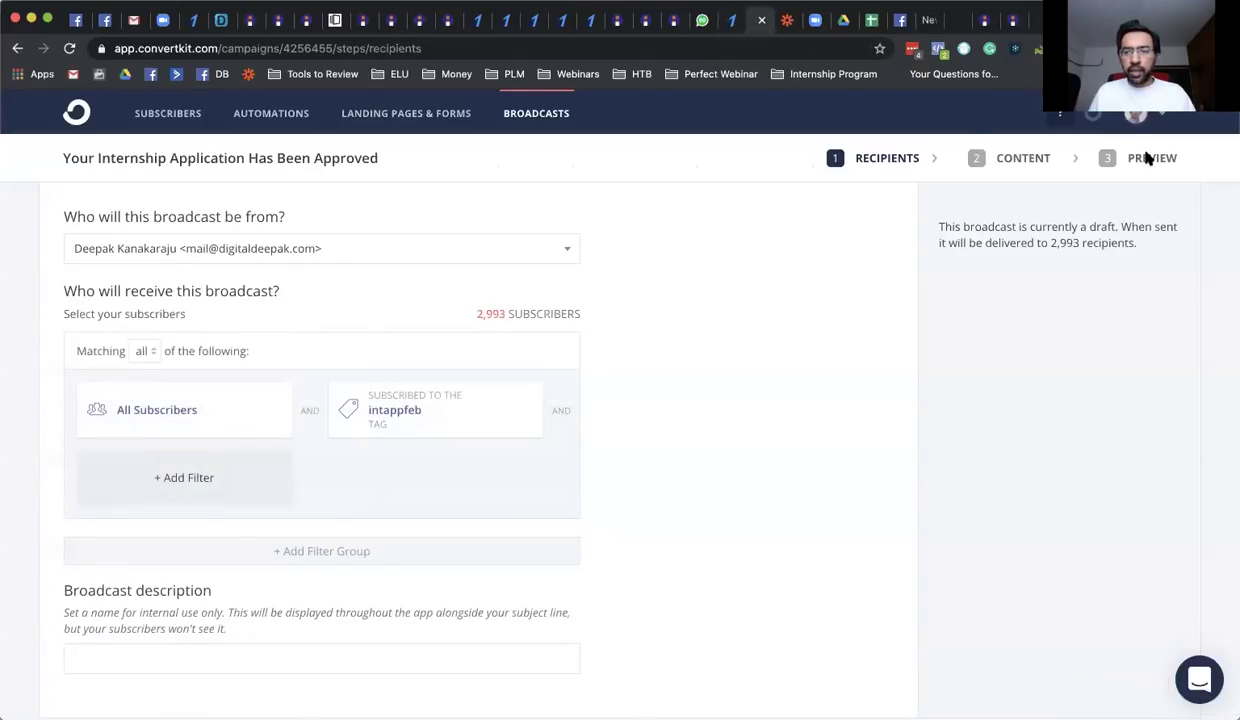
{"action": "left_click", "coordinate": [1153, 160]}
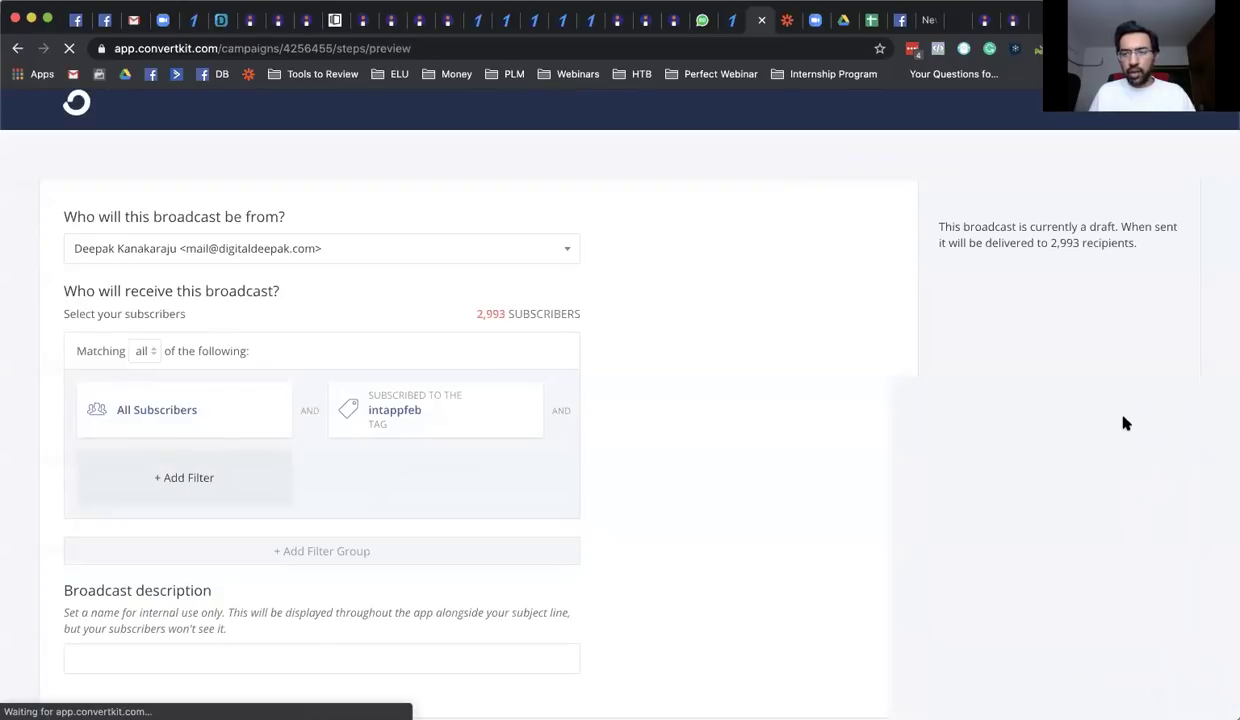
{"action": "left_click", "coordinate": [198, 345]}
{"action": "key", "text": "super+v"}
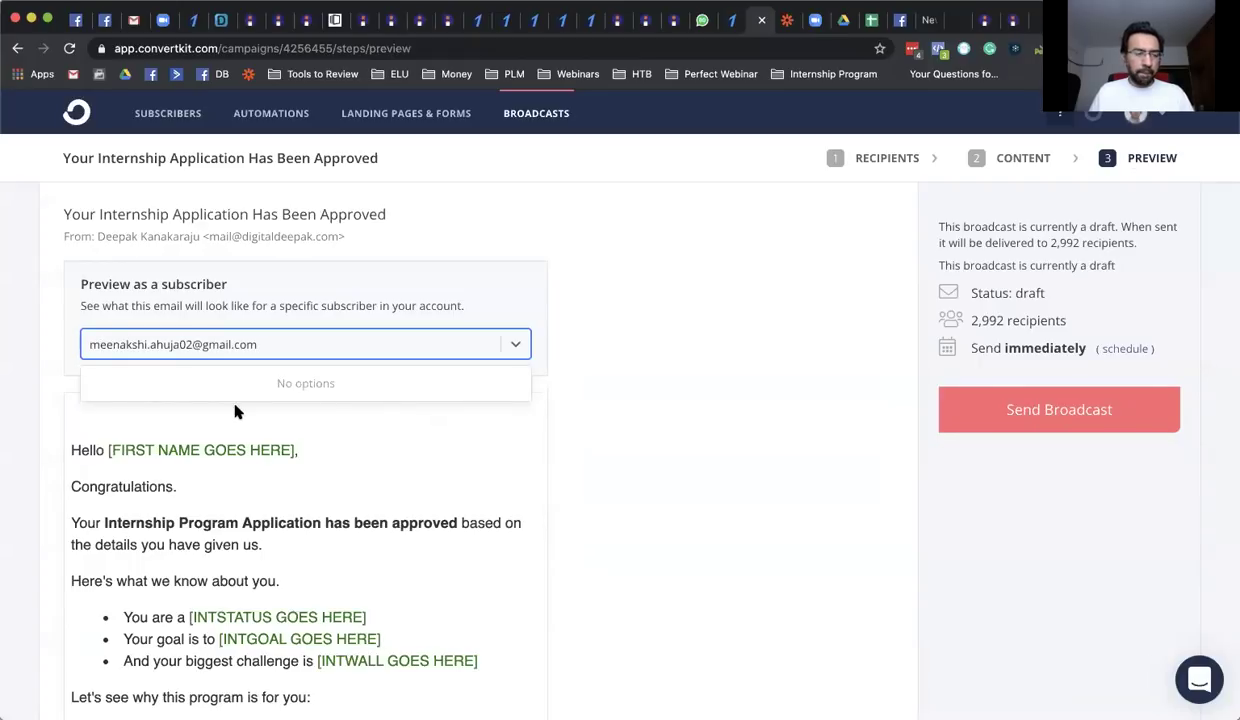
{"action": "left_click", "coordinate": [152, 388]}
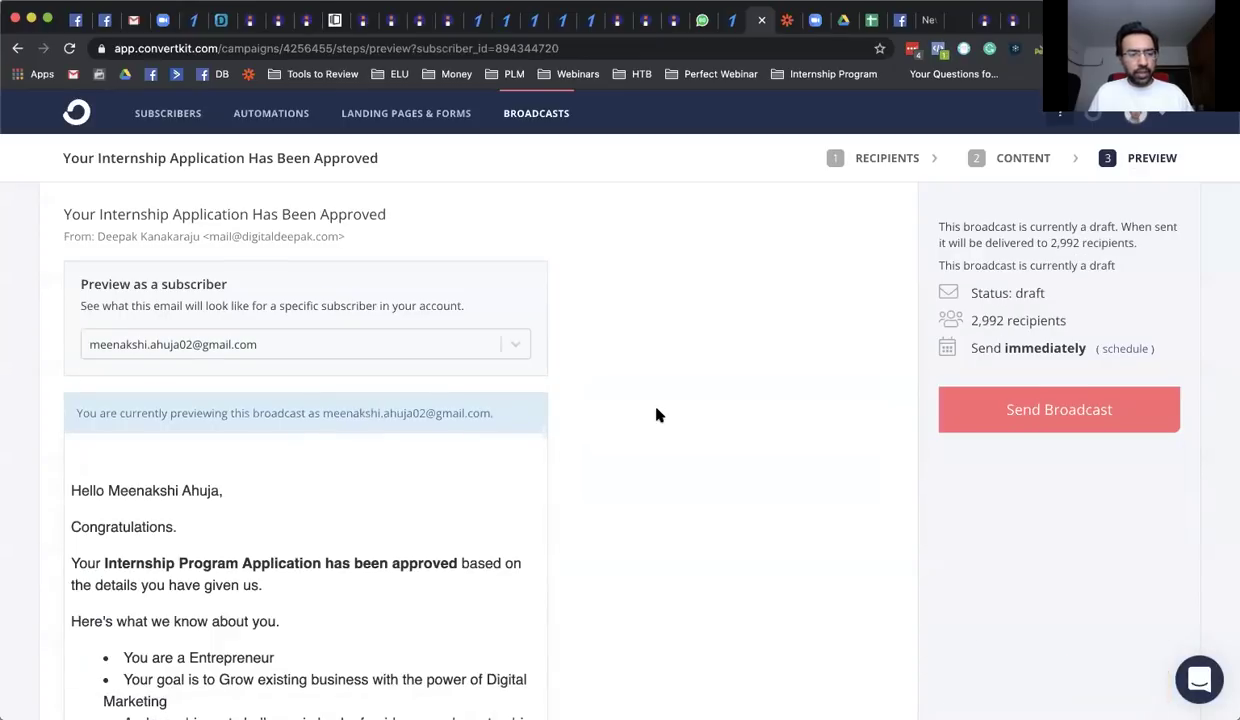
- Examine the personalised bullets on status, goal and biggest challenge in the previewed email
{"action": "scroll", "coordinate": [656, 413], "scroll_direction": "down", "scroll_amount": 3}
{"action": "scroll", "coordinate": [656, 413], "scroll_direction": "down", "scroll_amount": 2}
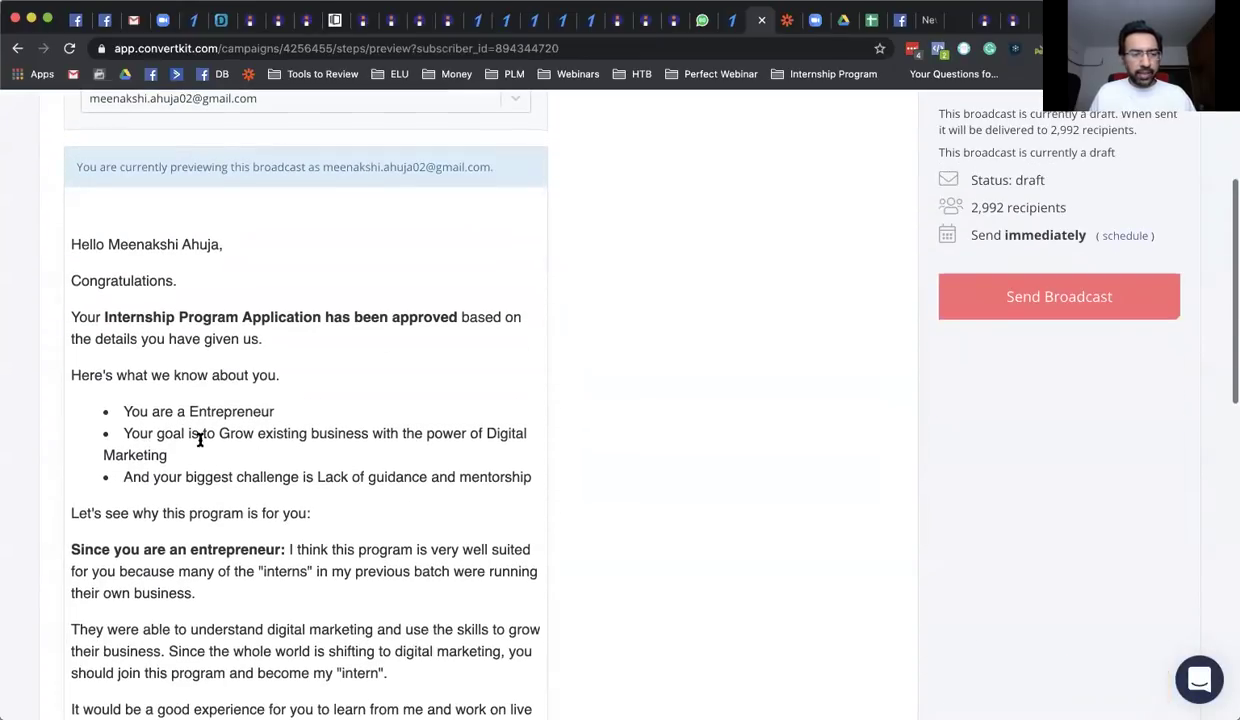
{"action": "left_click_drag", "start_coordinate": [124, 414], "coordinate": [238, 413]}
{"action": "left_click_drag", "start_coordinate": [122, 433], "coordinate": [405, 452]}
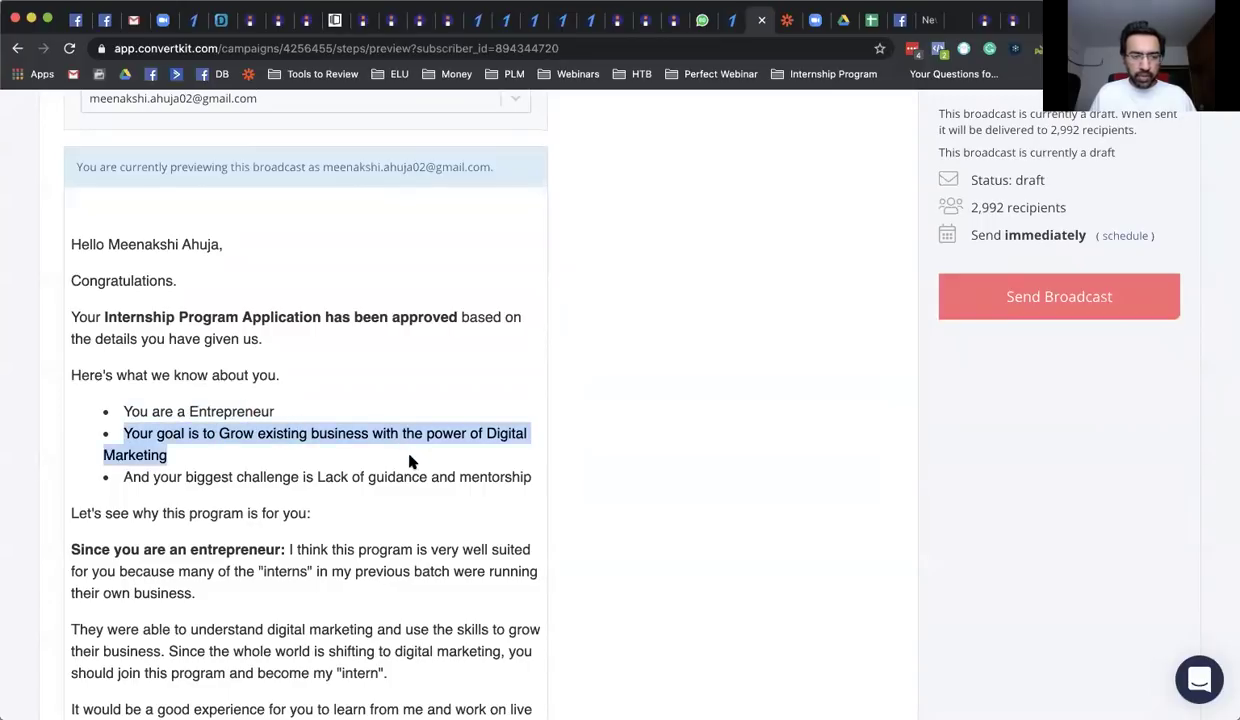
{"action": "left_click", "coordinate": [405, 456]}
{"action": "left_click_drag", "start_coordinate": [125, 478], "coordinate": [535, 481]}
{"action": "left_click", "coordinate": [535, 480]}
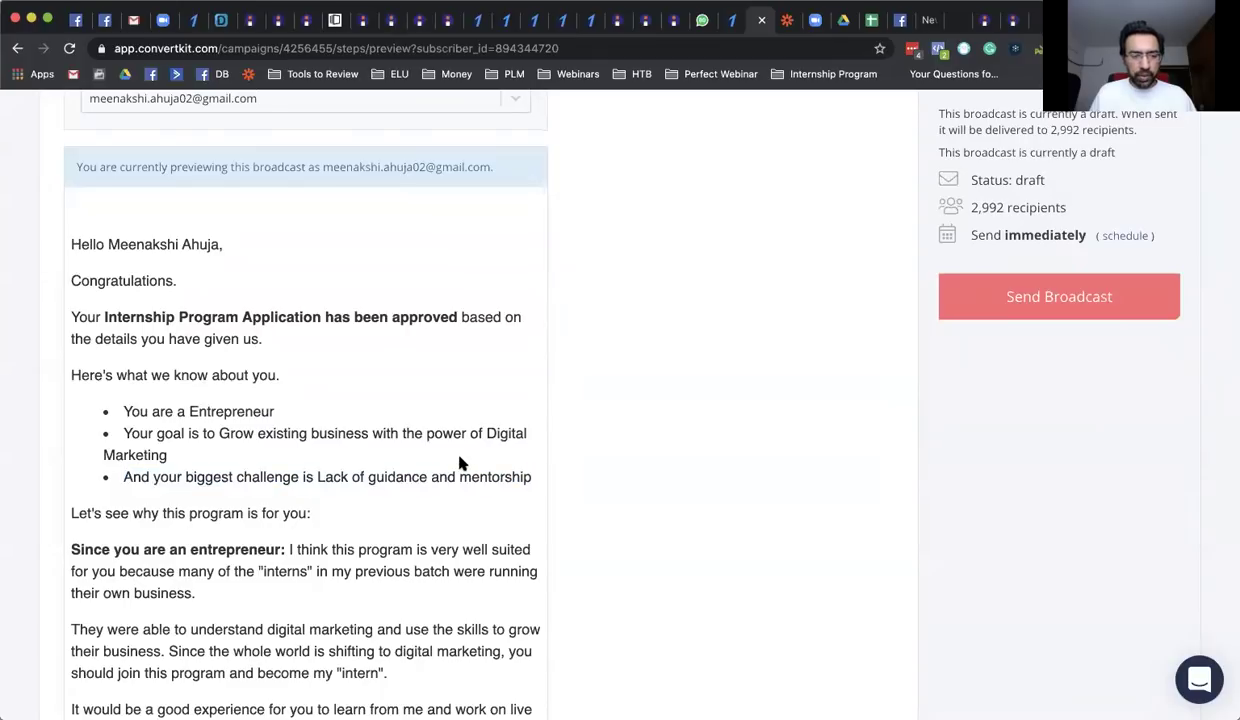
- Read the email's conditional paragraphs on being an entrepreneur and growing an existing business with digital marketing
{"action": "scroll", "coordinate": [462, 463], "scroll_direction": "down", "scroll_amount": 5}
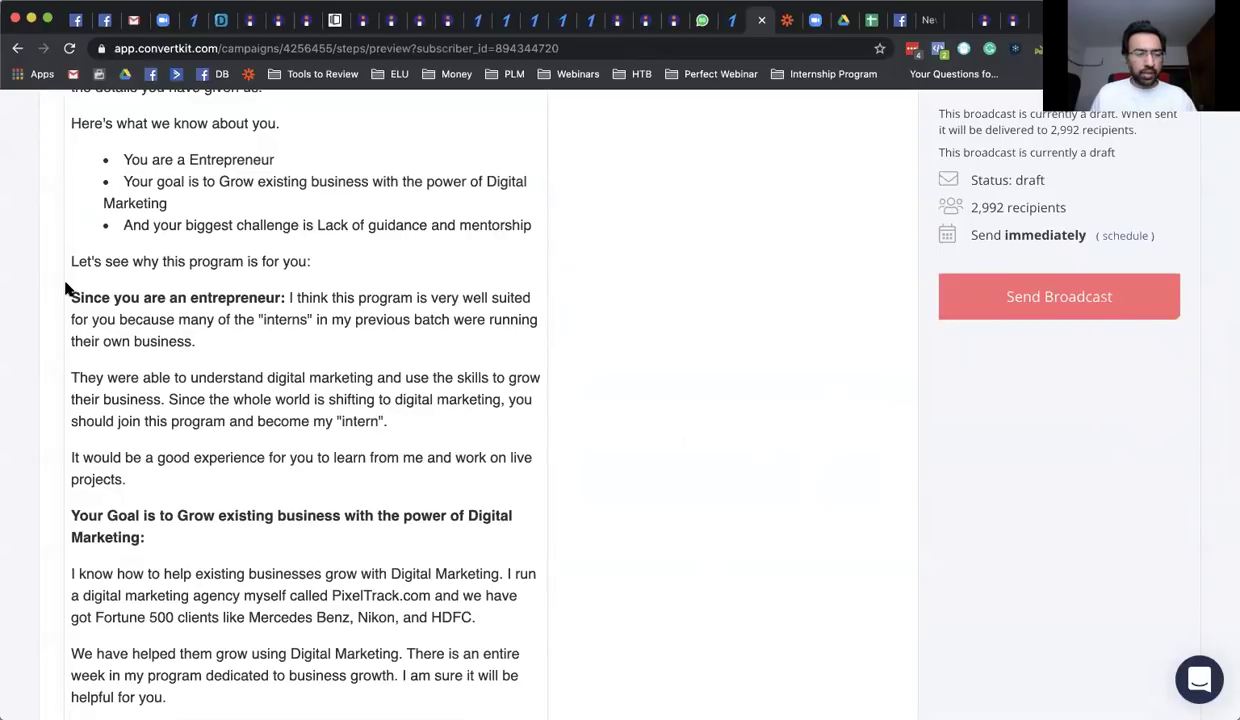
{"action": "left_click_drag", "start_coordinate": [70, 297], "coordinate": [400, 474]}
{"action": "left_click", "coordinate": [400, 474]}
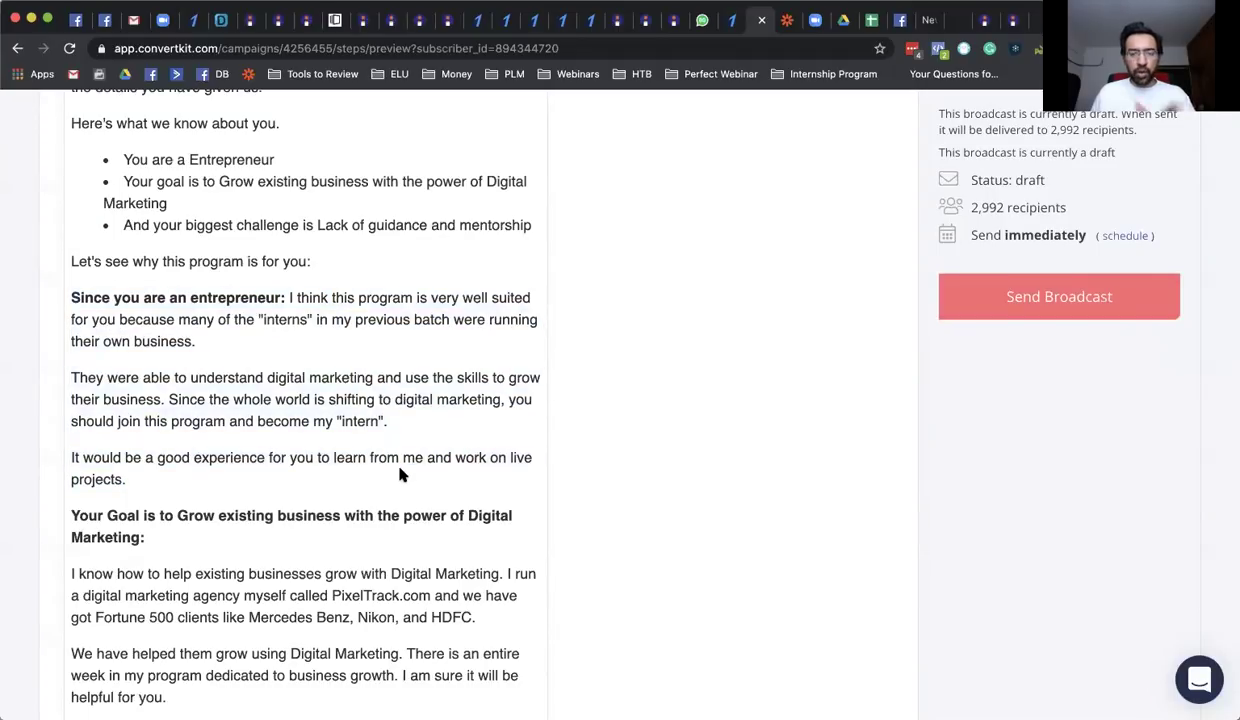
{"action": "left_click_drag", "start_coordinate": [299, 297], "coordinate": [405, 418]}
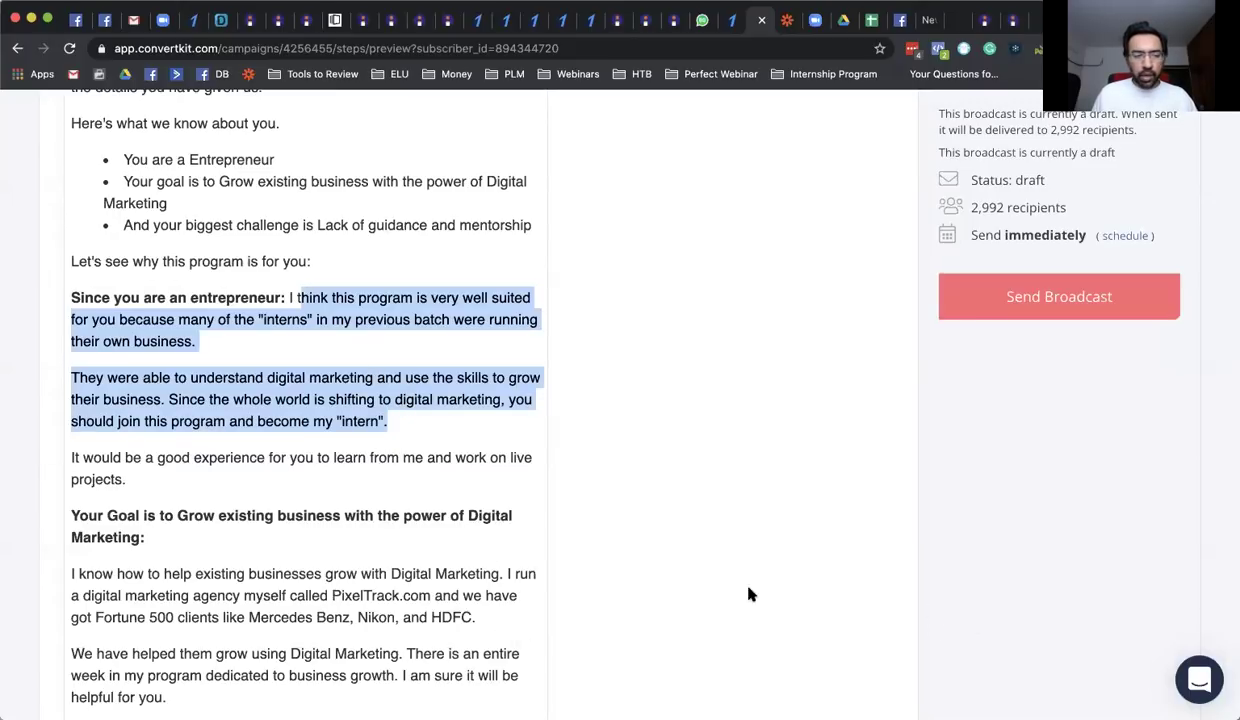
{"action": "scroll", "coordinate": [323, 463], "scroll_direction": "down", "scroll_amount": 5}
{"action": "left_click", "coordinate": [200, 320]}
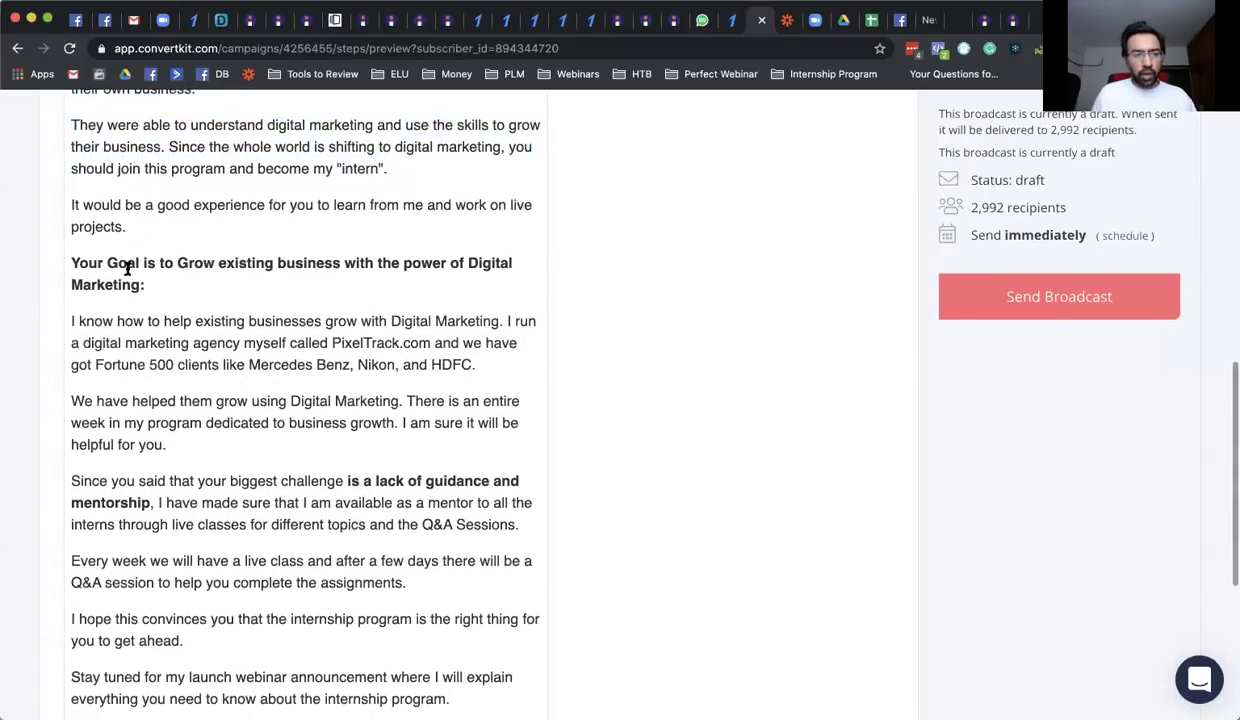
{"action": "left_click_drag", "start_coordinate": [161, 263], "coordinate": [180, 298]}
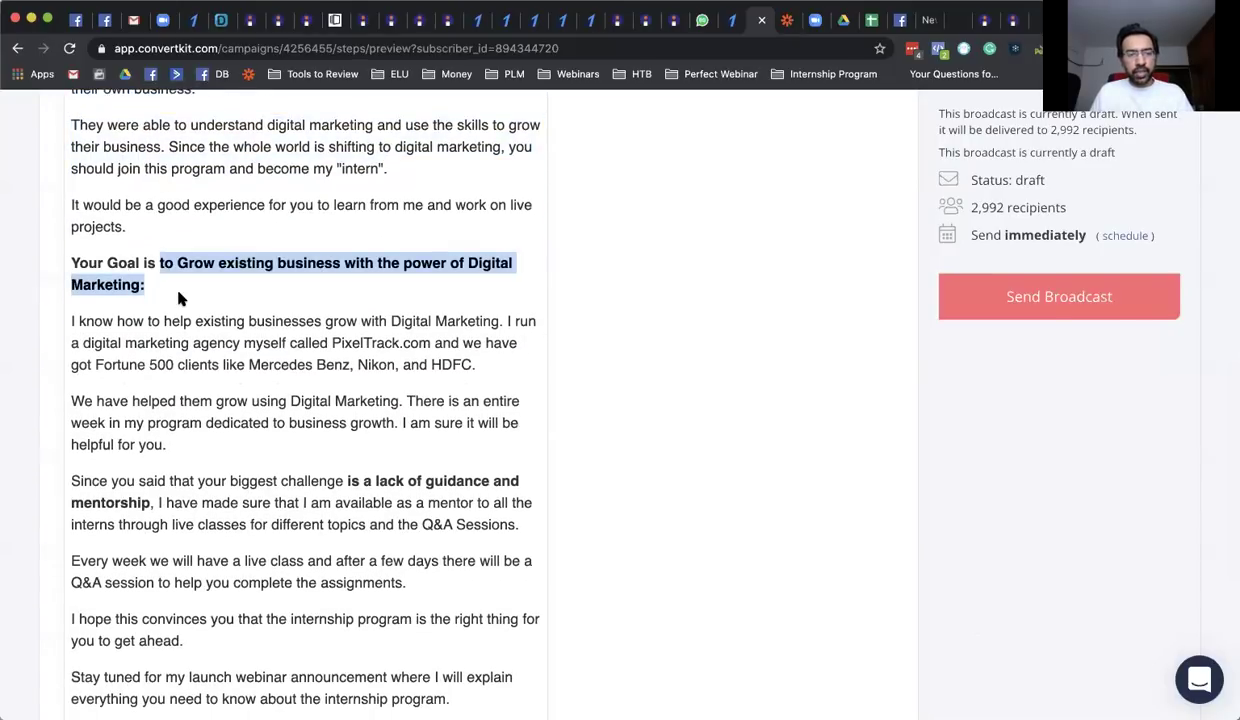
{"action": "left_click", "coordinate": [180, 298]}
{"action": "scroll", "coordinate": [191, 315], "scroll_direction": "down", "scroll_amount": 2}
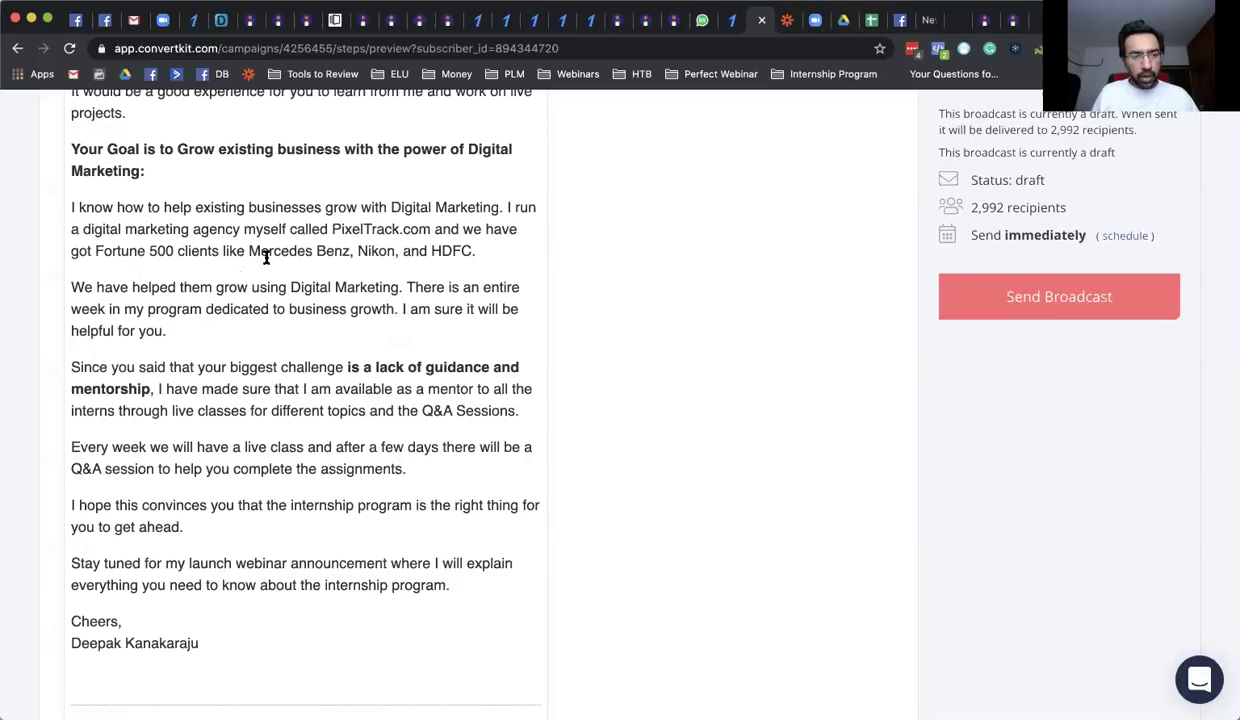
{"action": "left_click_drag", "start_coordinate": [255, 254], "coordinate": [504, 255]}
{"action": "left_click", "coordinate": [500, 256]}
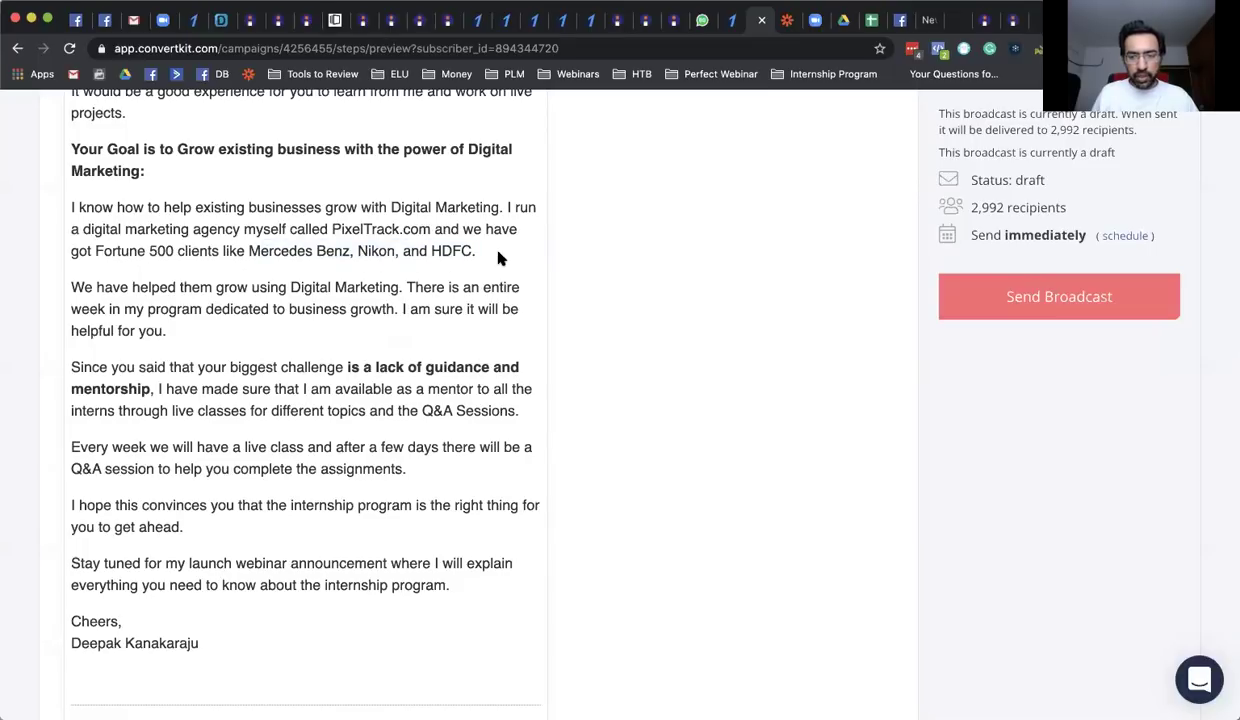
- Read the email's paragraphs on the lack of guidance and mentorship, live classes and Q&A sessions, and return to the greeting
{"action": "left_click_drag", "start_coordinate": [68, 370], "coordinate": [418, 367]}
{"action": "left_click", "coordinate": [85, 376]}
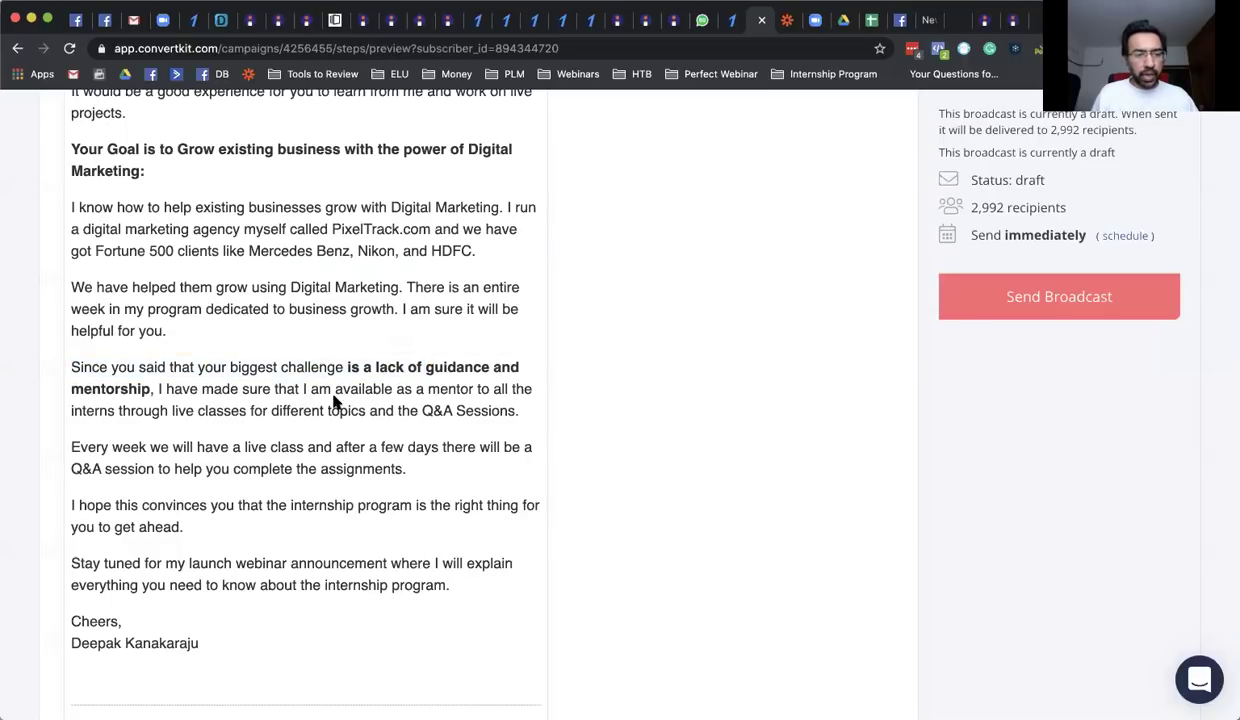
{"action": "scroll", "coordinate": [420, 410], "scroll_direction": "down", "scroll_amount": 2}
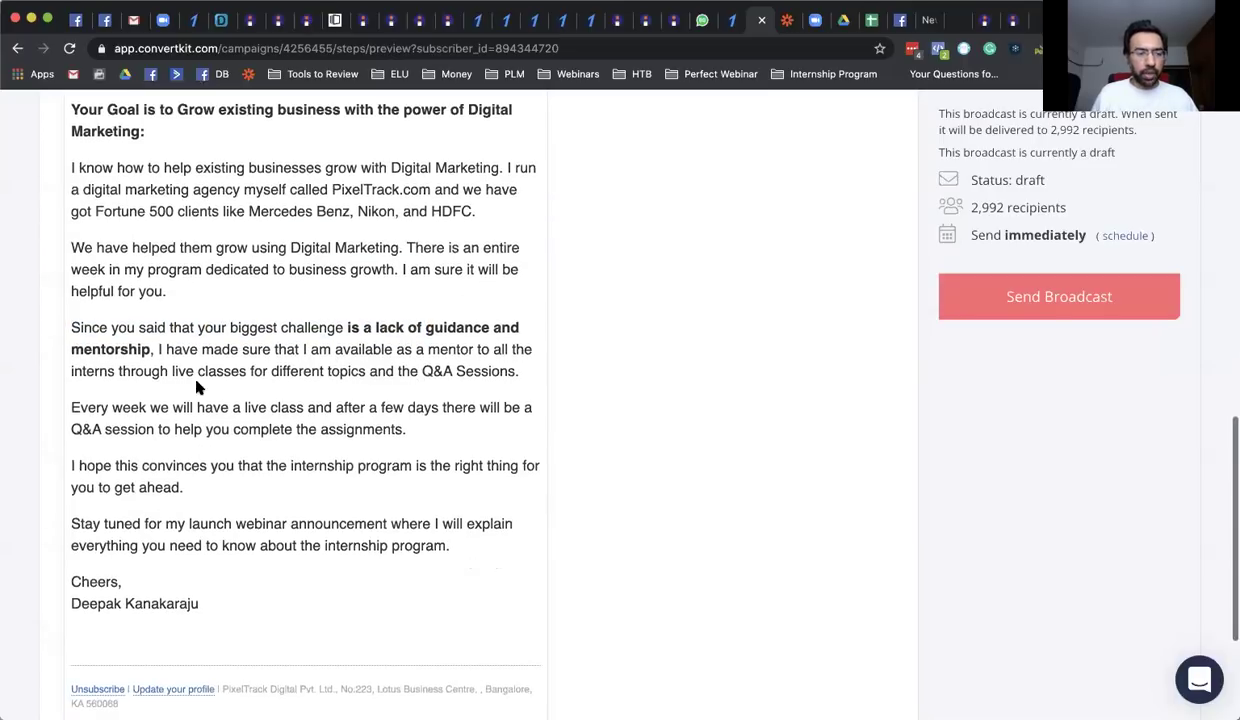
{"action": "left_click_drag", "start_coordinate": [95, 371], "coordinate": [520, 371]}
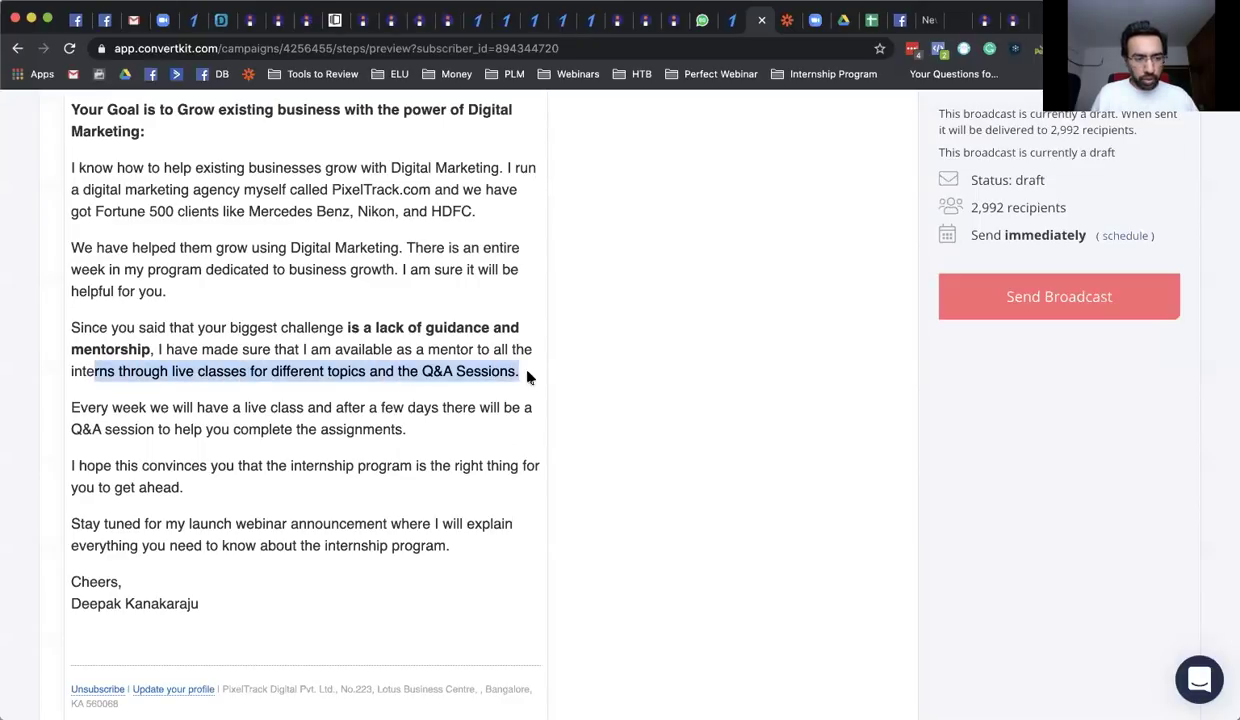
{"action": "left_click", "coordinate": [276, 410]}
{"action": "left_click_drag", "start_coordinate": [90, 410], "coordinate": [498, 446]}
{"action": "left_click", "coordinate": [383, 452]}
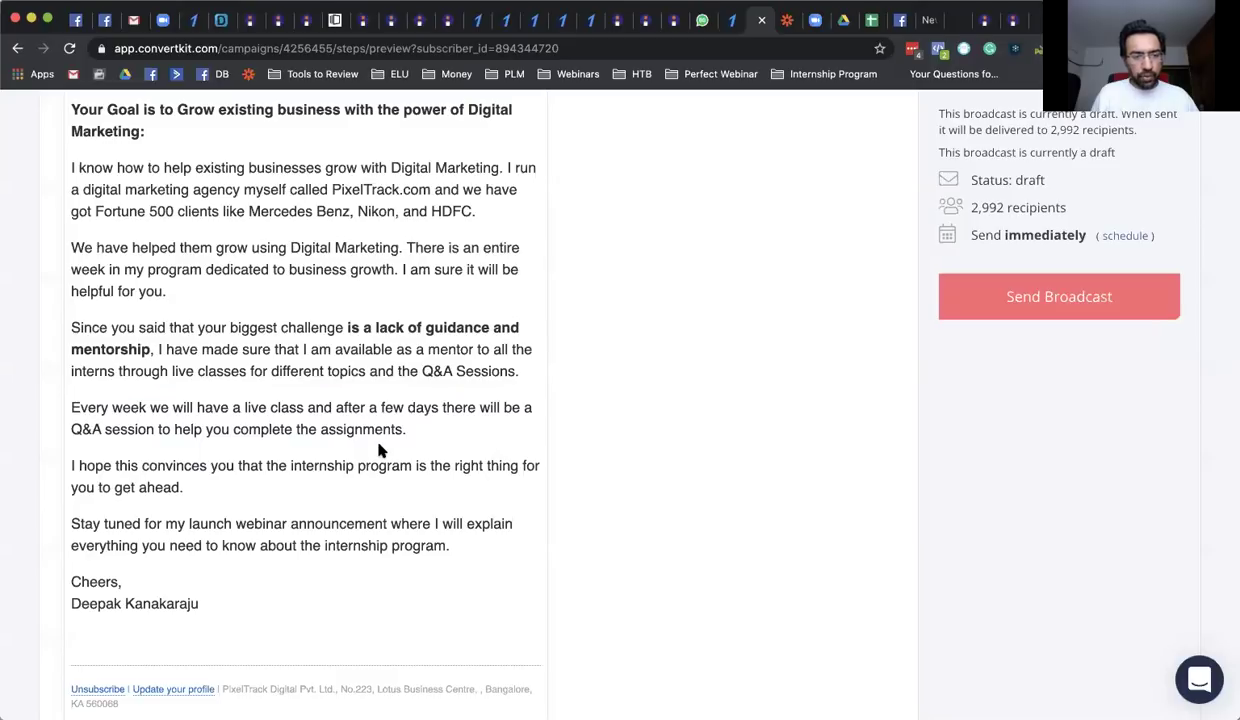
{"action": "scroll", "coordinate": [380, 450], "scroll_direction": "down", "scroll_amount": 2}
{"action": "left_click_drag", "start_coordinate": [147, 390], "coordinate": [447, 400]}
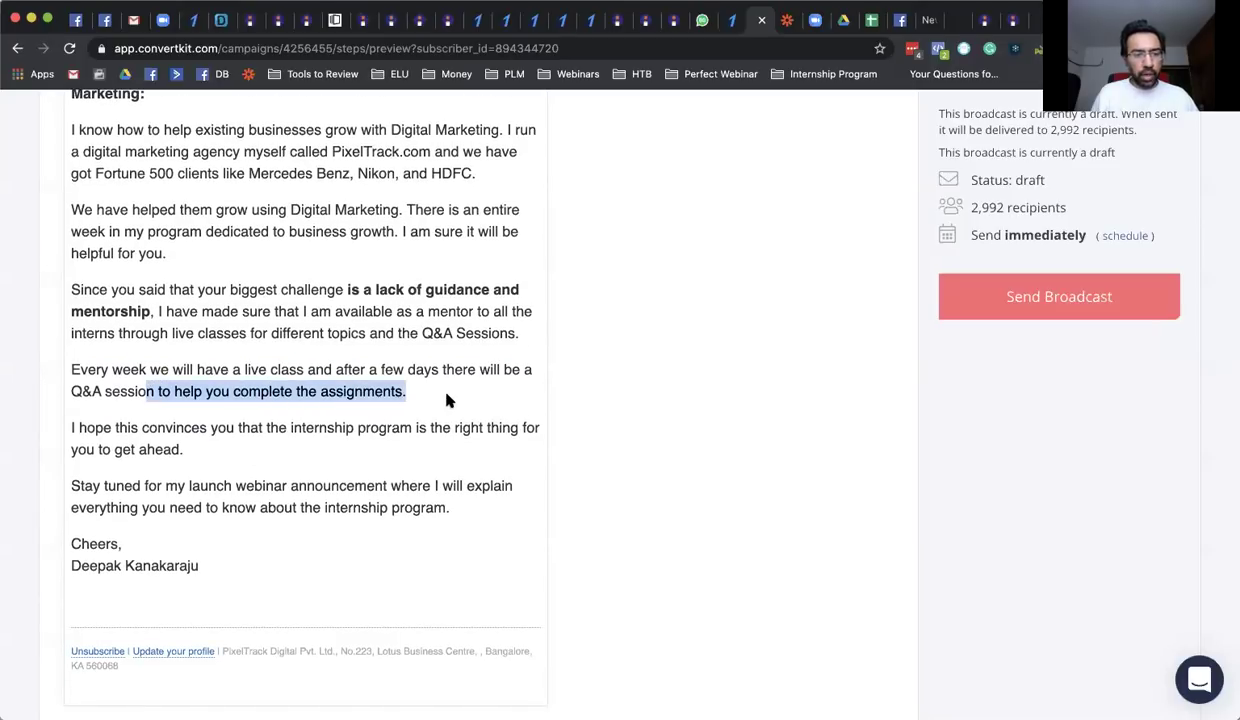
{"action": "left_click", "coordinate": [447, 400]}
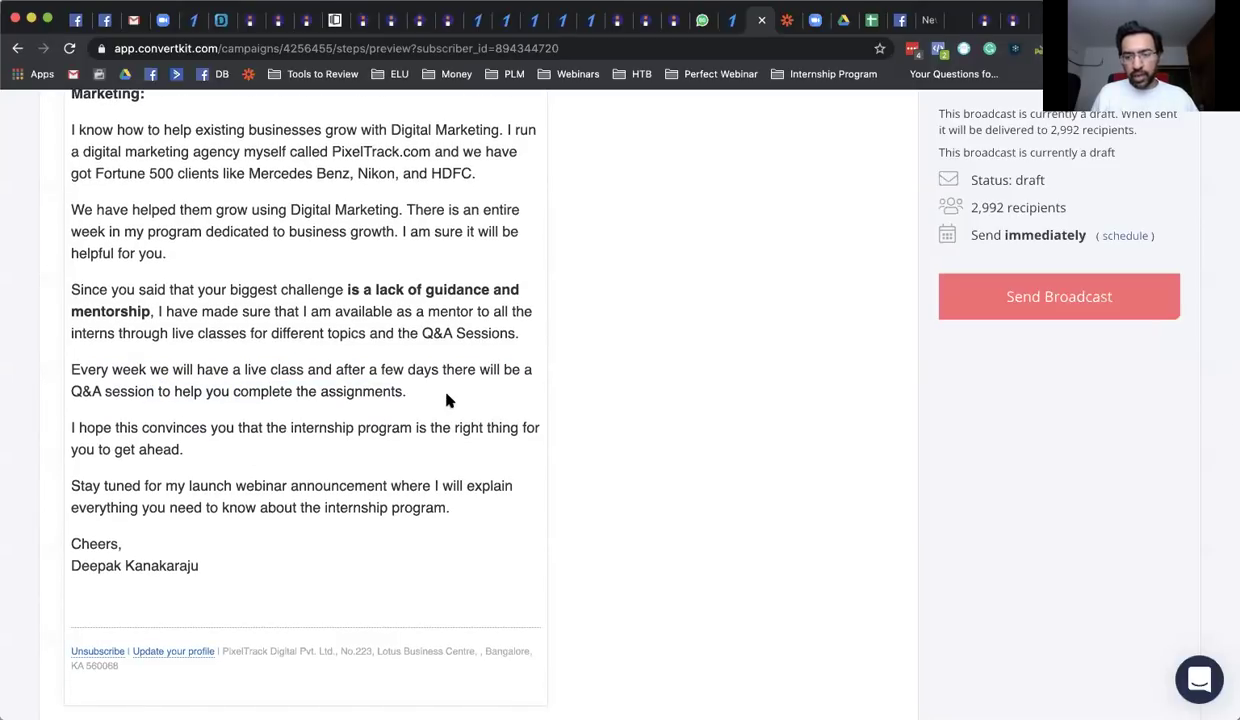
{"action": "scroll", "coordinate": [447, 400], "scroll_direction": "up", "scroll_amount": 10}
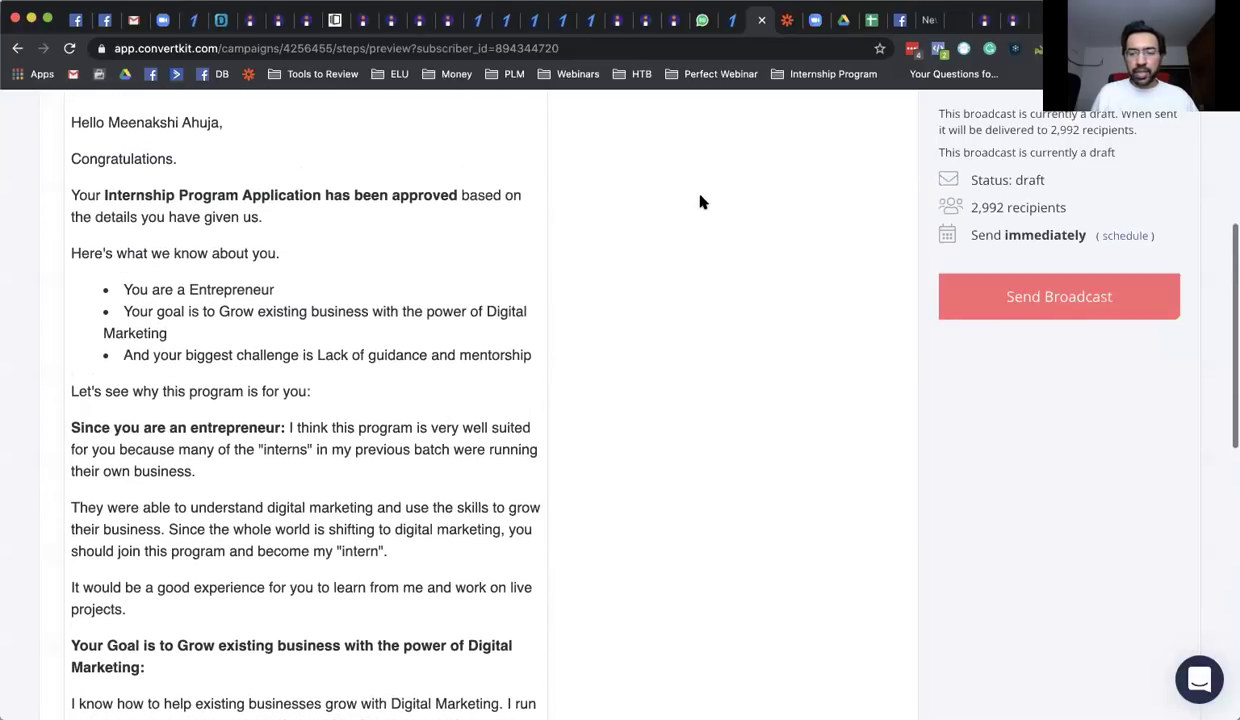
{"action": "scroll", "coordinate": [700, 199], "scroll_direction": "up", "scroll_amount": 2}
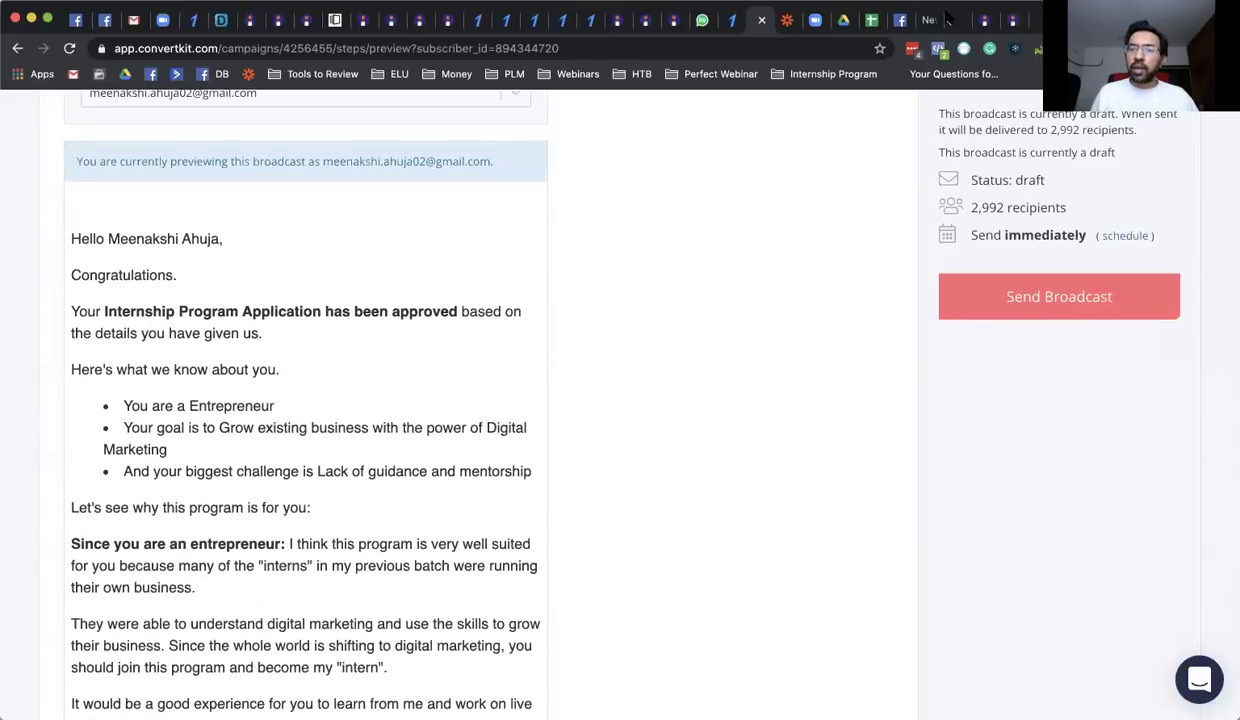
- Return to Sheet2 and copy the email address of the Professional applicant in row 5137, whose goal is blogging and affiliate marketing
{"action": "key", "text": "ctrl+Tab"}
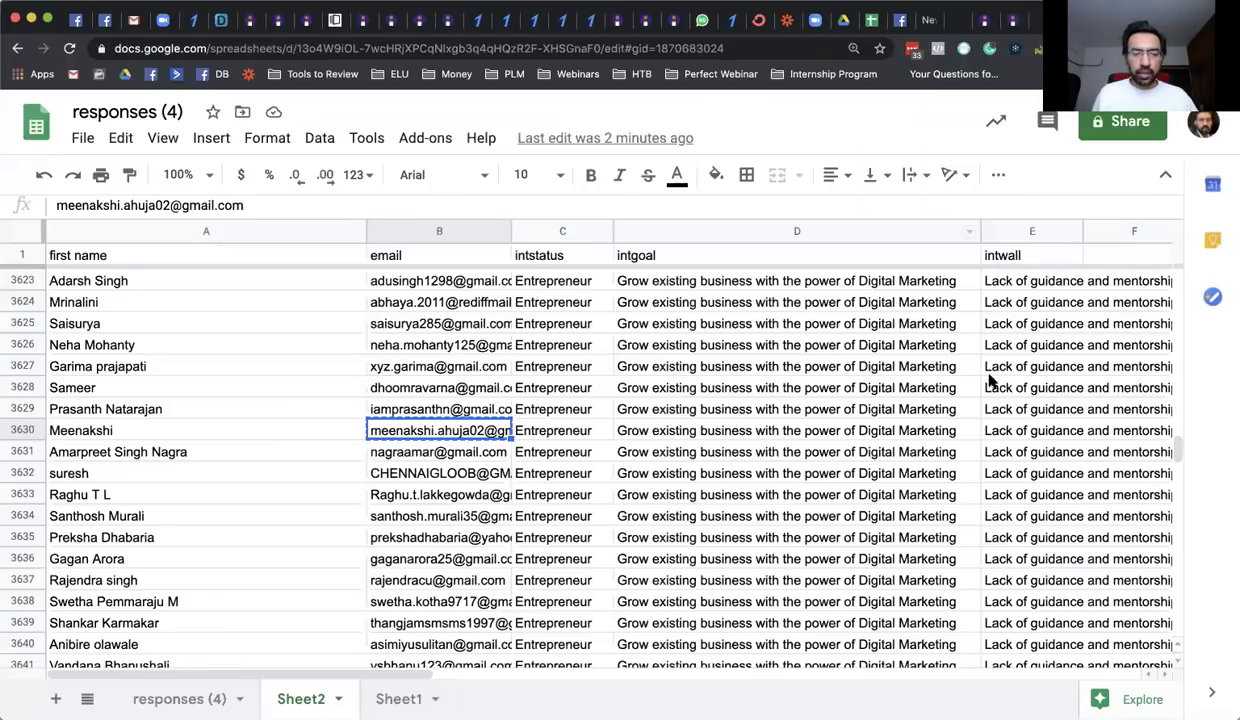
{"action": "left_click_drag", "start_coordinate": [1177, 452], "coordinate": [1176, 517]}
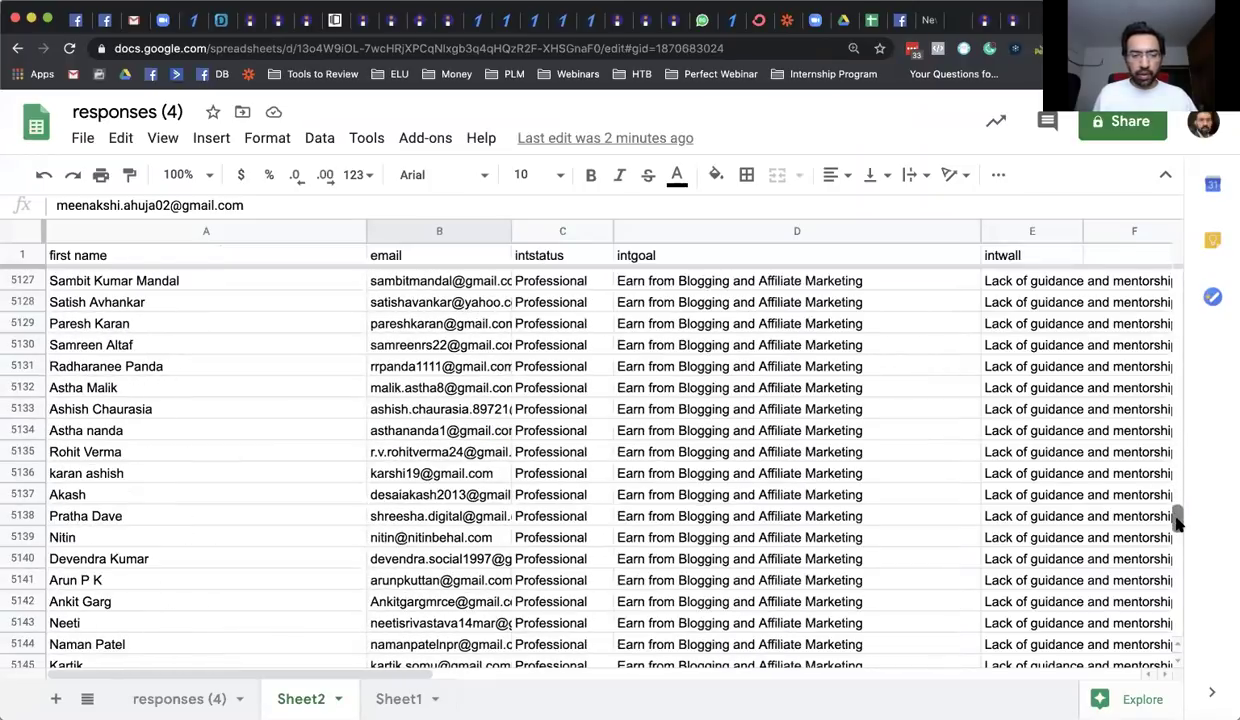
{"action": "left_click", "coordinate": [461, 498]}
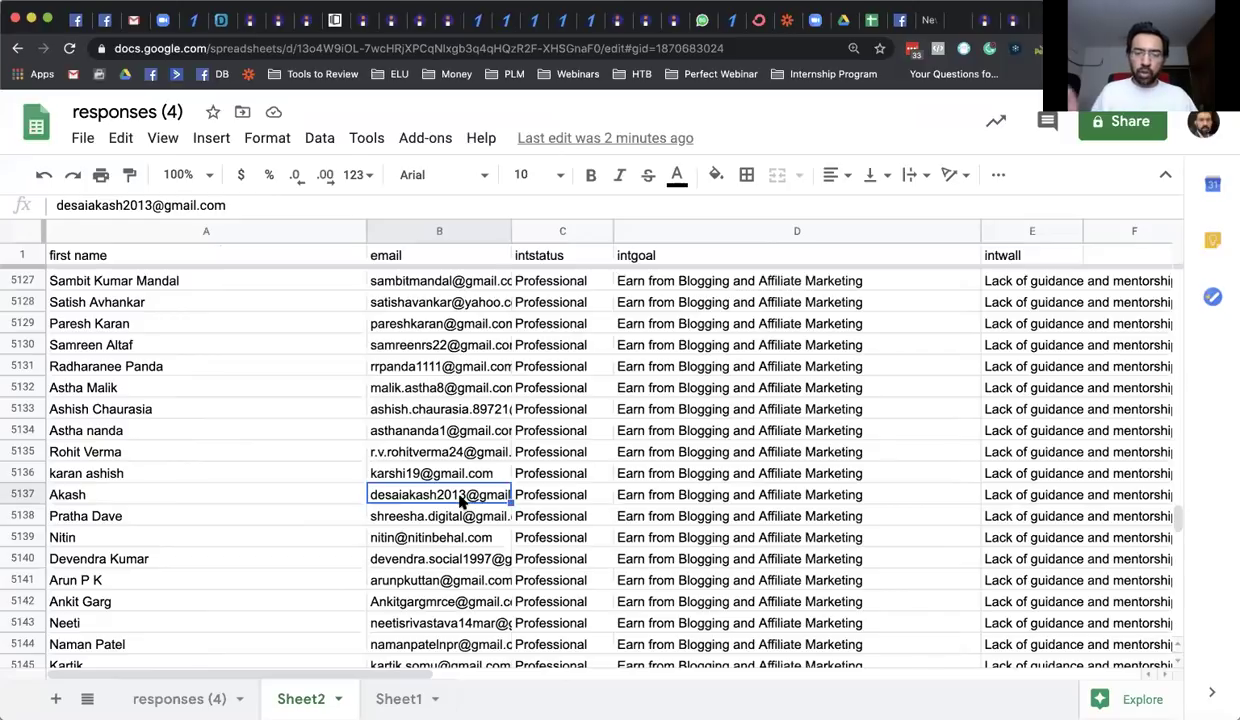
{"action": "key", "text": "ctrl+c"}
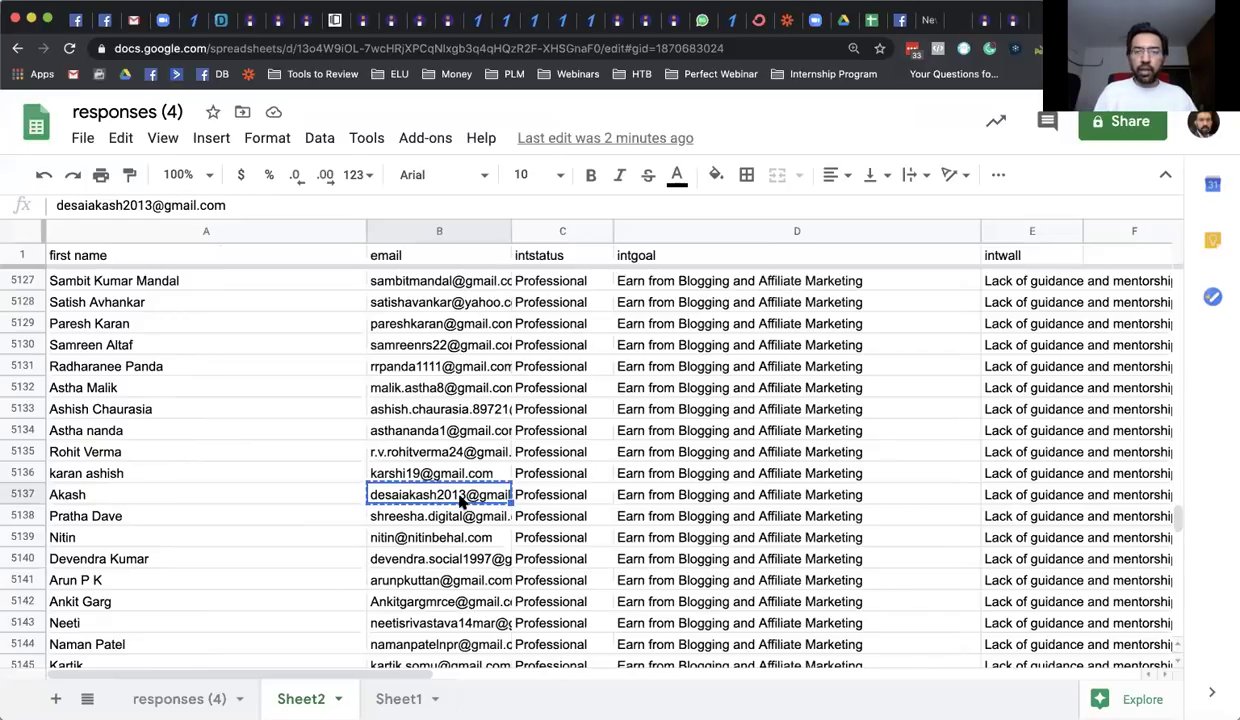
- Switch to the ConvertKit broadcast preview and preview the email as the Professional applicant whose email address was copied
{"action": "left_click", "coordinate": [759, 20]}
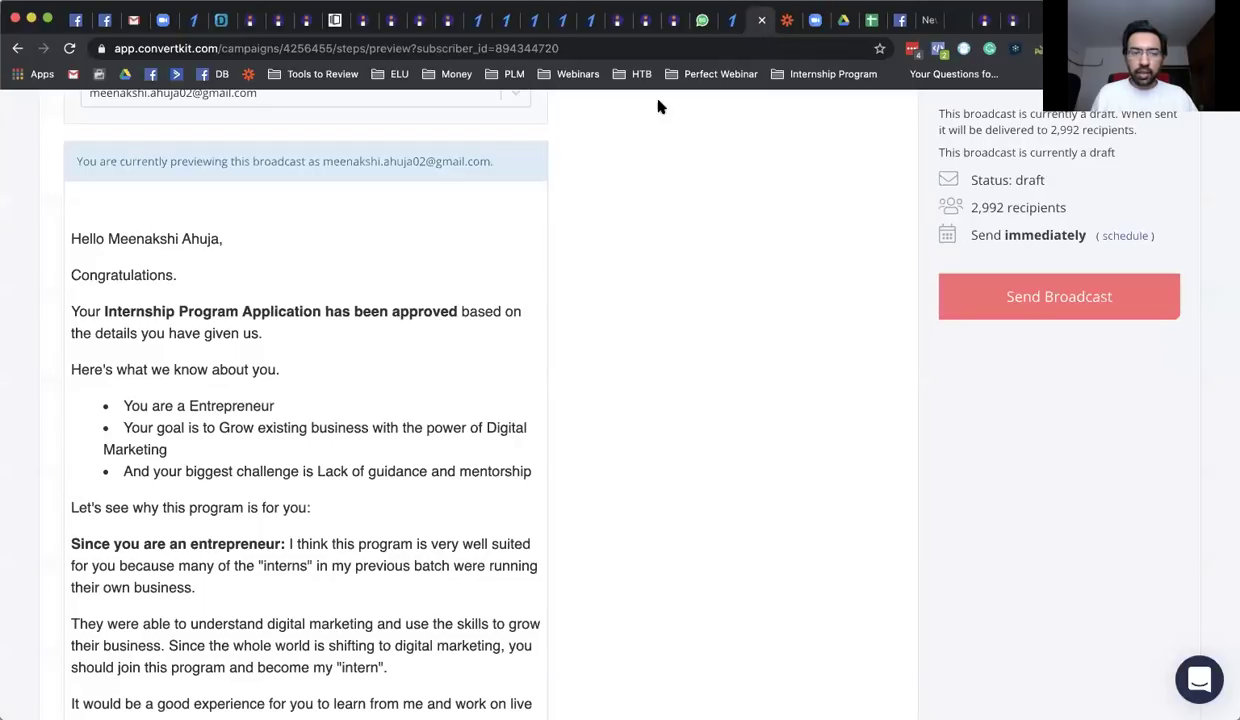
{"action": "scroll", "coordinate": [305, 217], "scroll_direction": "up", "scroll_amount": 3}
{"action": "left_click", "coordinate": [277, 234]}
{"action": "key", "text": "BackSpace"}
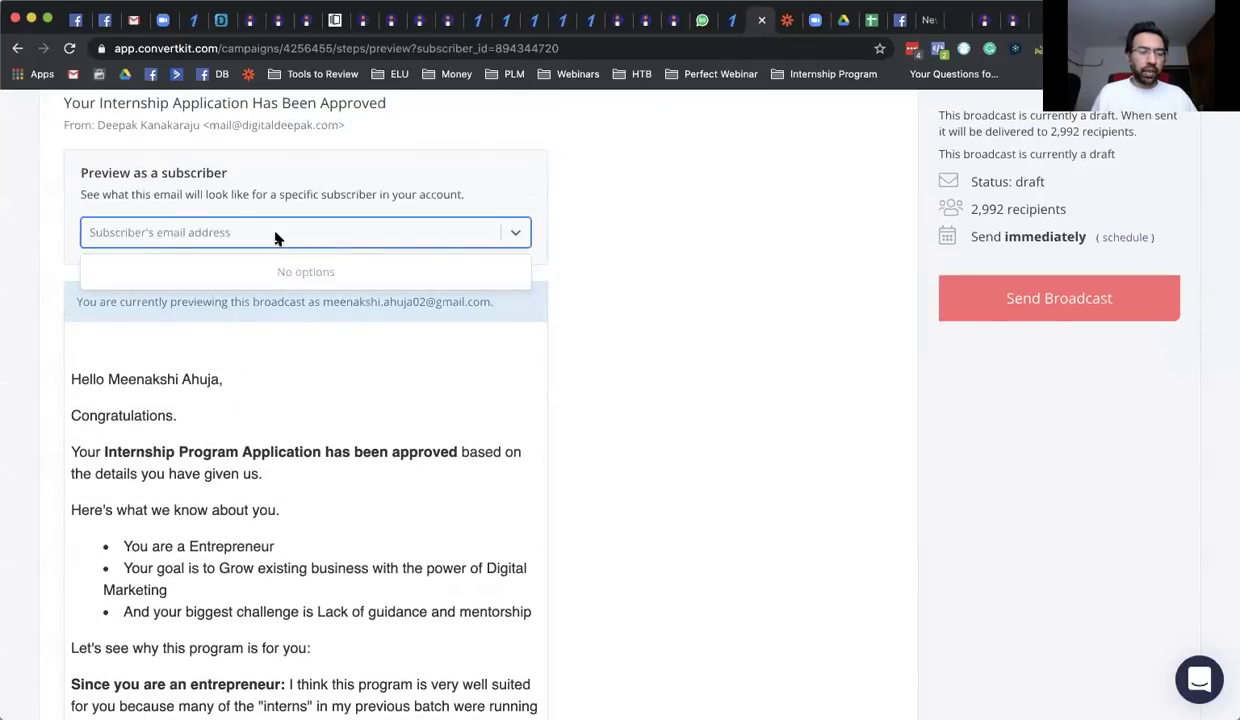
{"action": "key", "text": "super+v"}
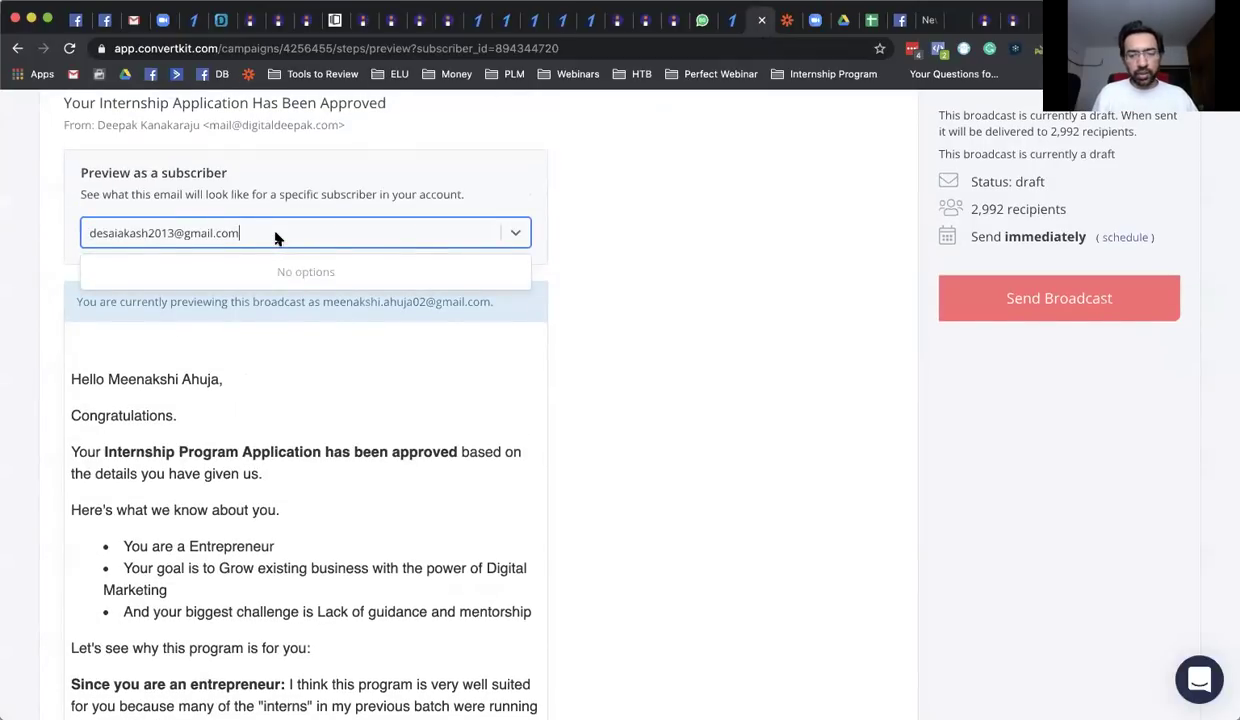
{"action": "left_click", "coordinate": [238, 269]}
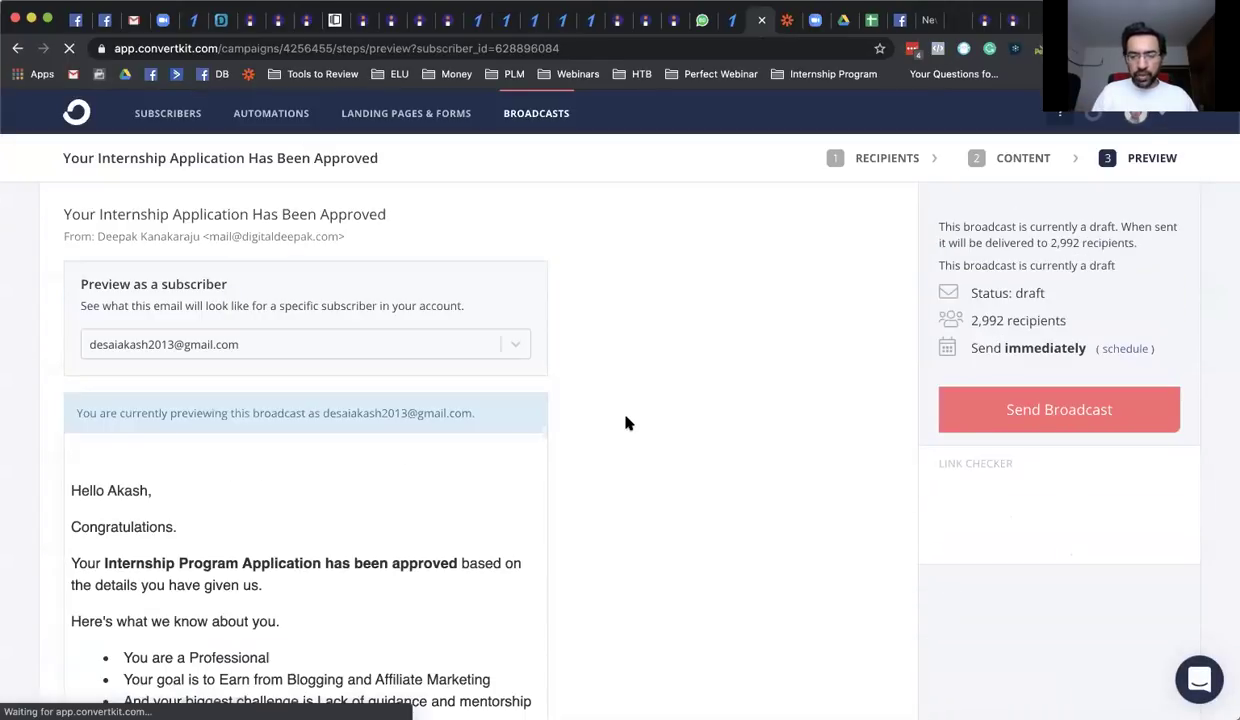
- Examine the previewed email's greeting and its bullets on the Professional applicant's status, goal and biggest challenge
{"action": "scroll", "coordinate": [627, 423], "scroll_direction": "down", "scroll_amount": 1}
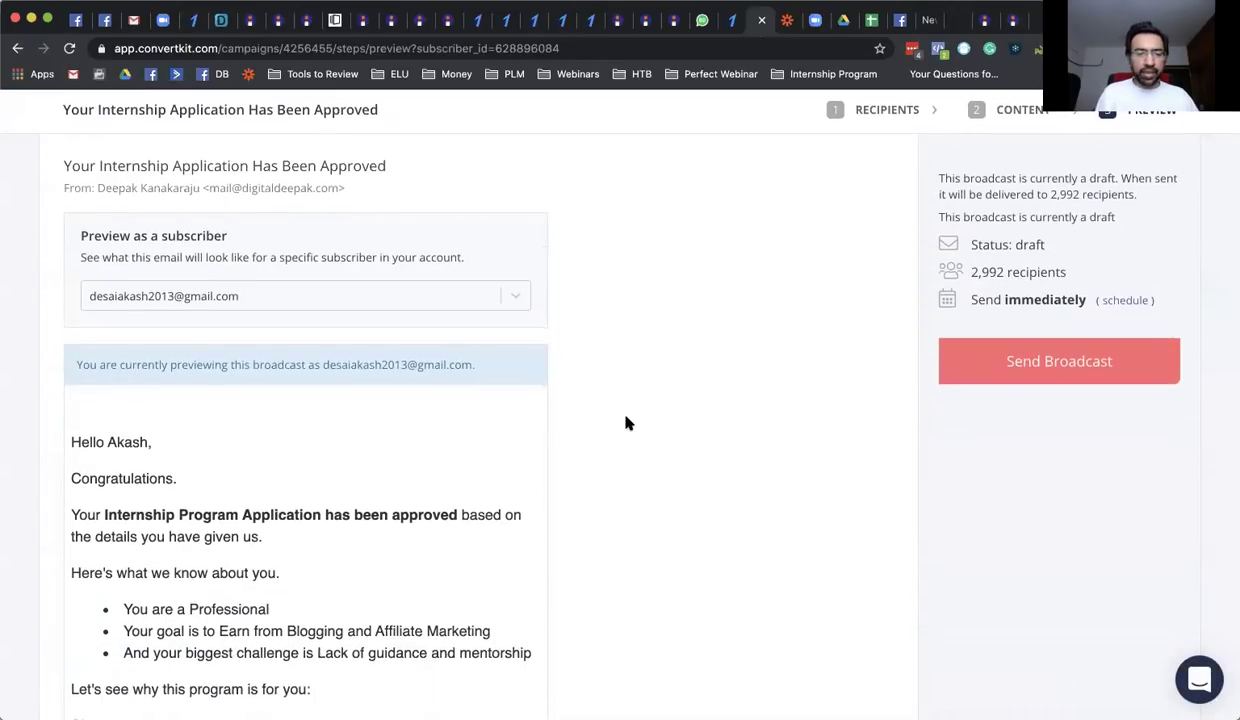
{"action": "scroll", "coordinate": [627, 423], "scroll_direction": "down", "scroll_amount": 3}
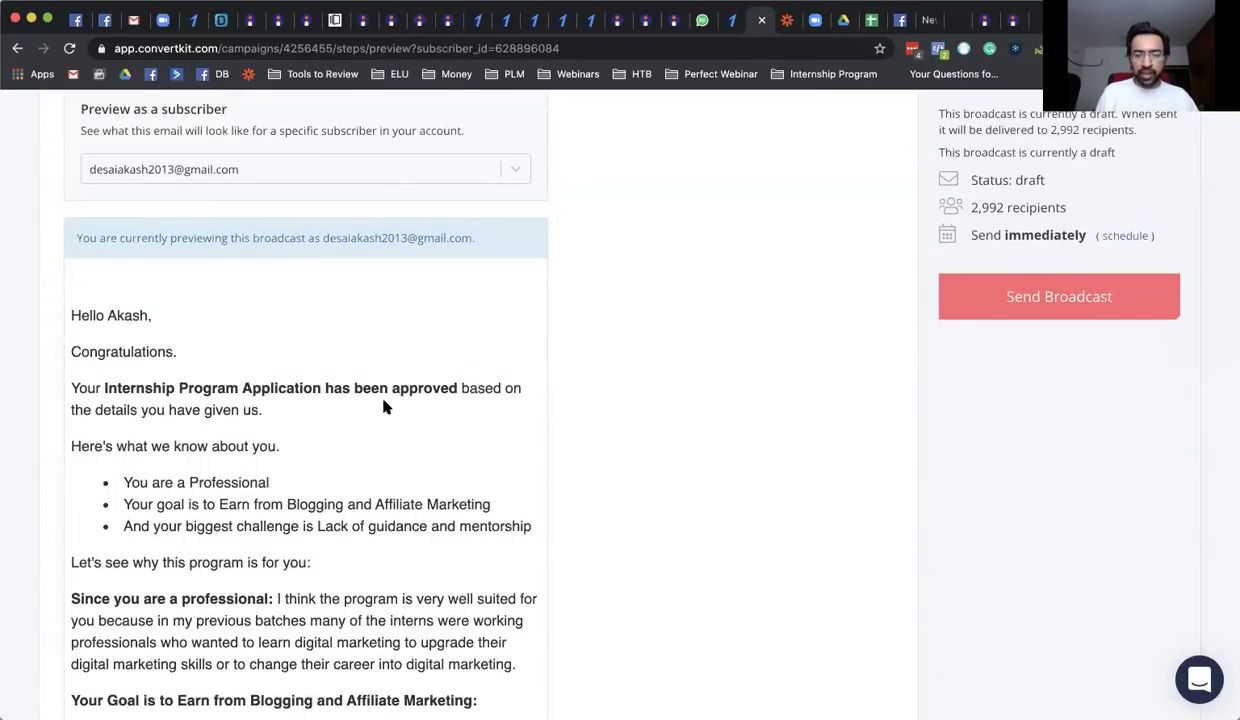
{"action": "scroll", "coordinate": [385, 405], "scroll_direction": "down", "scroll_amount": 1}
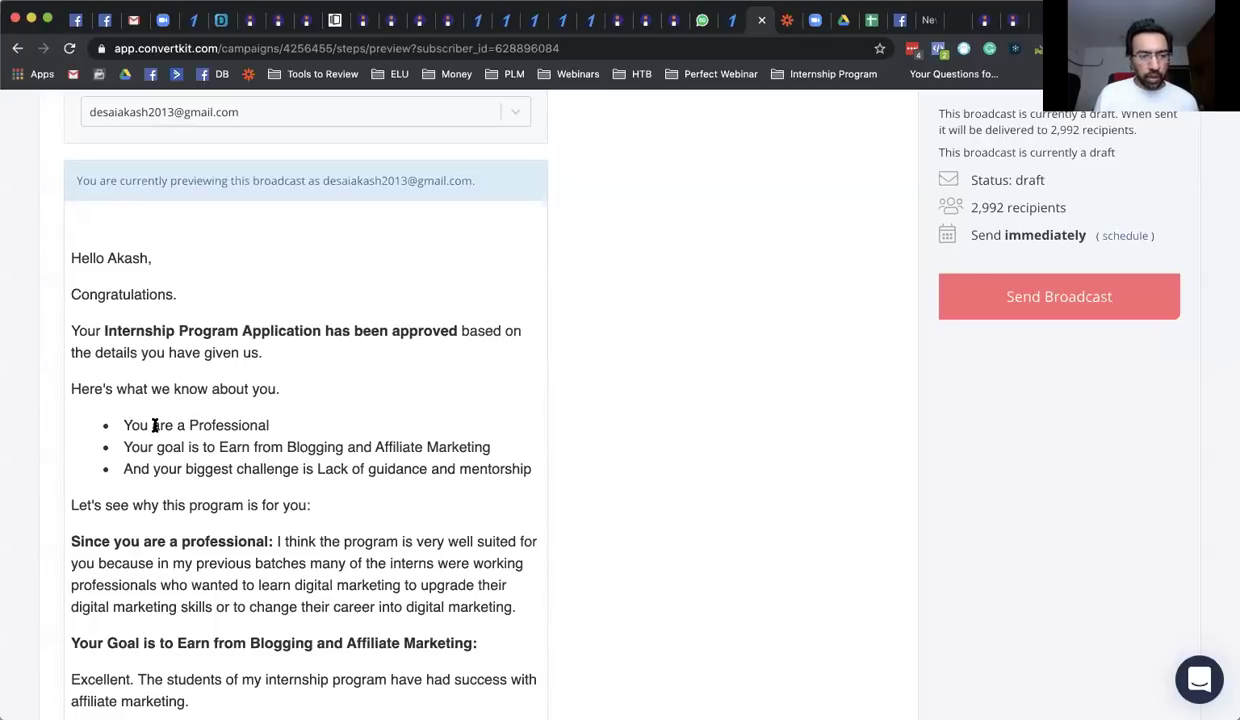
{"action": "left_click_drag", "start_coordinate": [153, 425], "coordinate": [318, 425]}
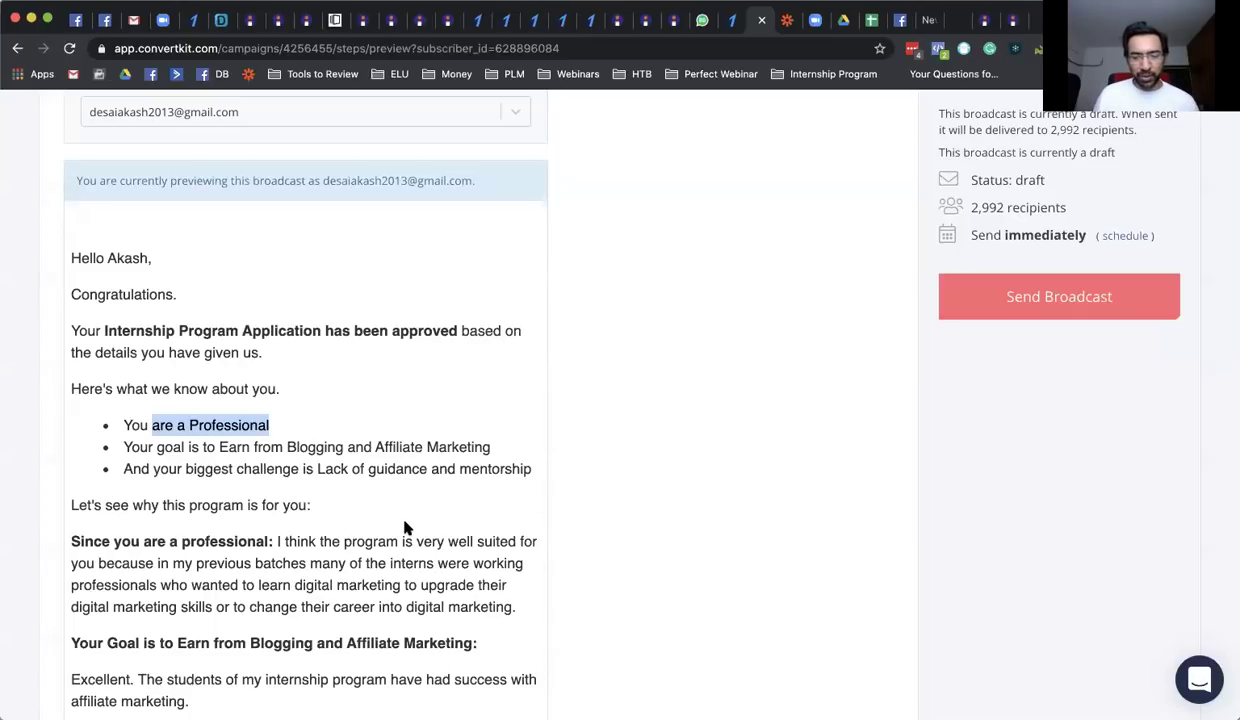
{"action": "left_click", "coordinate": [305, 470]}
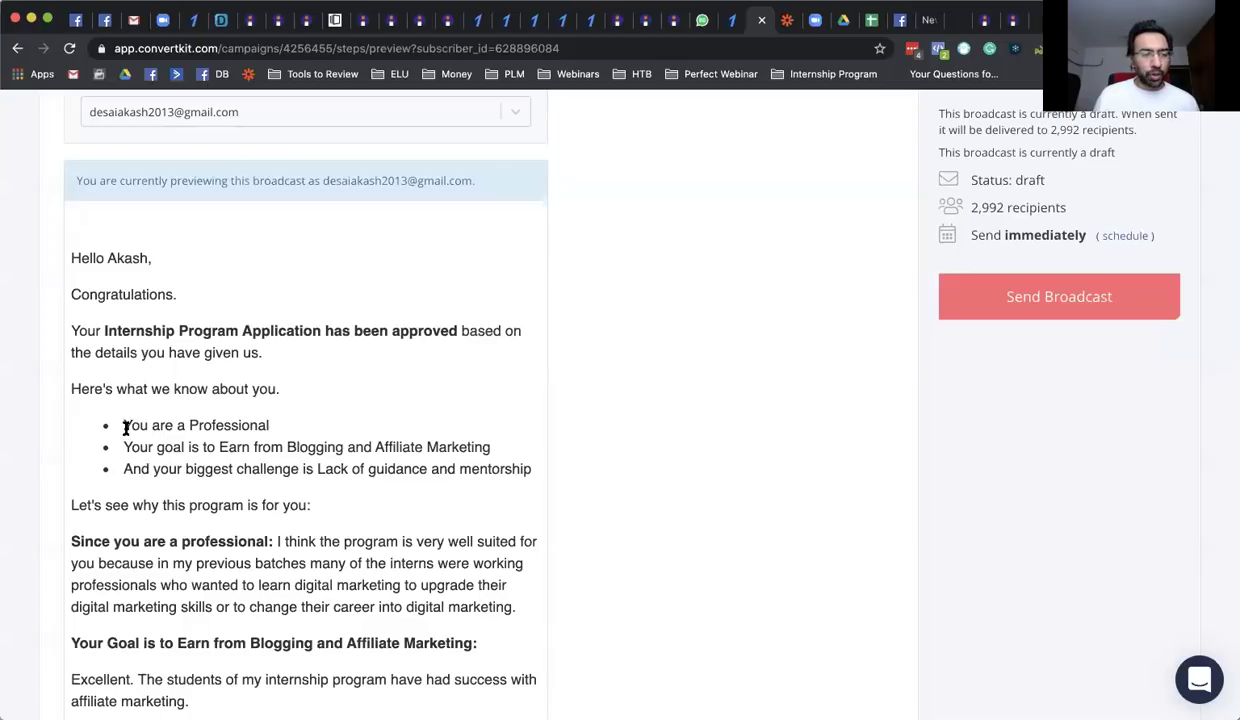
{"action": "left_click_drag", "start_coordinate": [123, 427], "coordinate": [302, 432]}
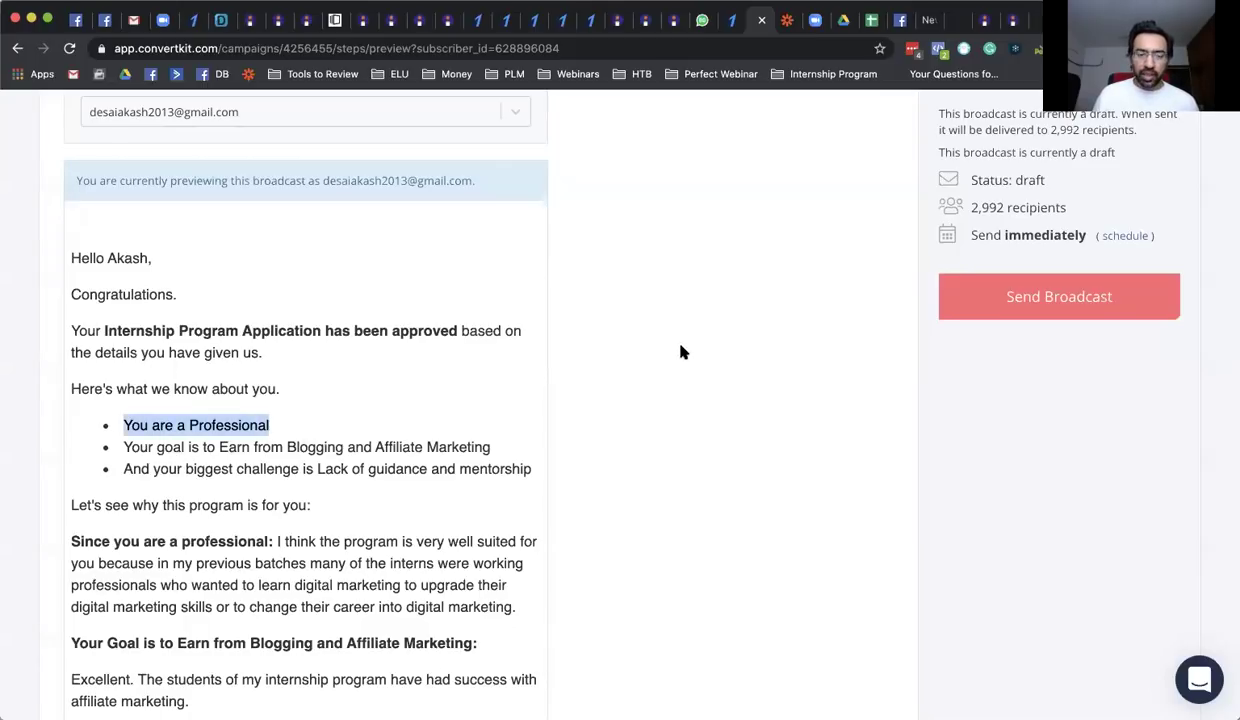
{"action": "scroll", "coordinate": [226, 358], "scroll_direction": "up", "scroll_amount": 1}
{"action": "scroll", "coordinate": [224, 358], "scroll_direction": "down", "scroll_amount": 3}
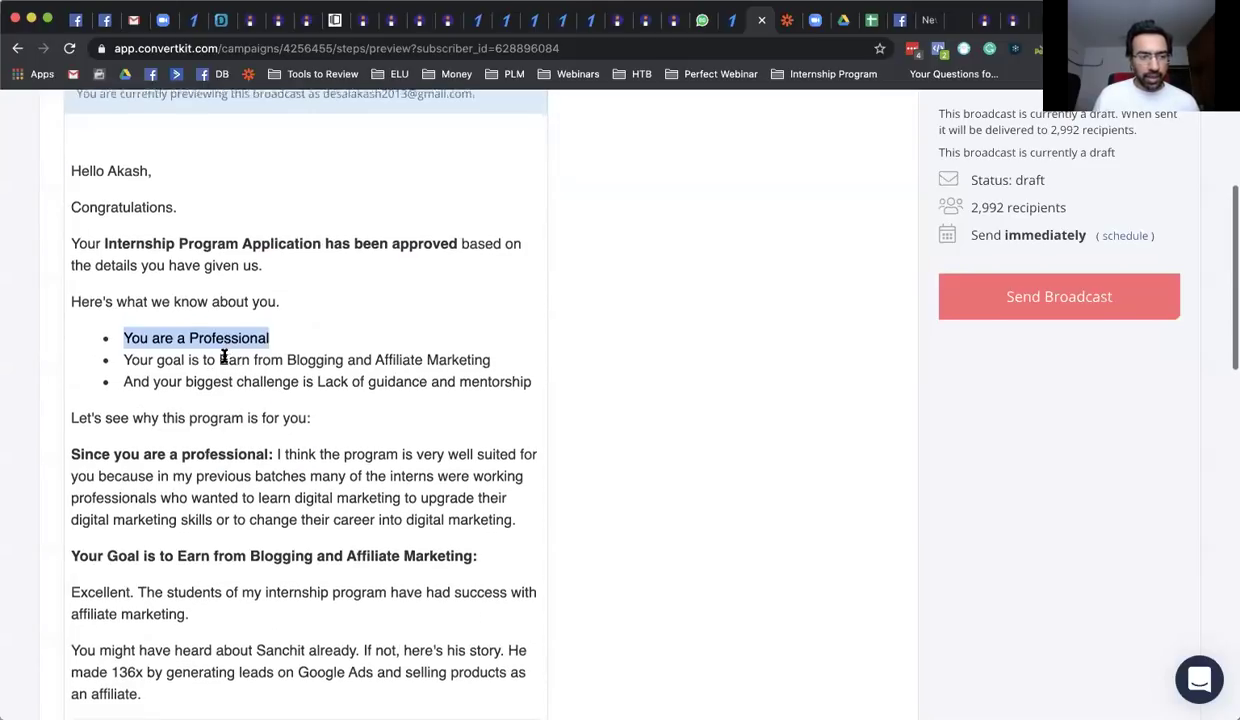
{"action": "left_click_drag", "start_coordinate": [125, 357], "coordinate": [518, 363]}
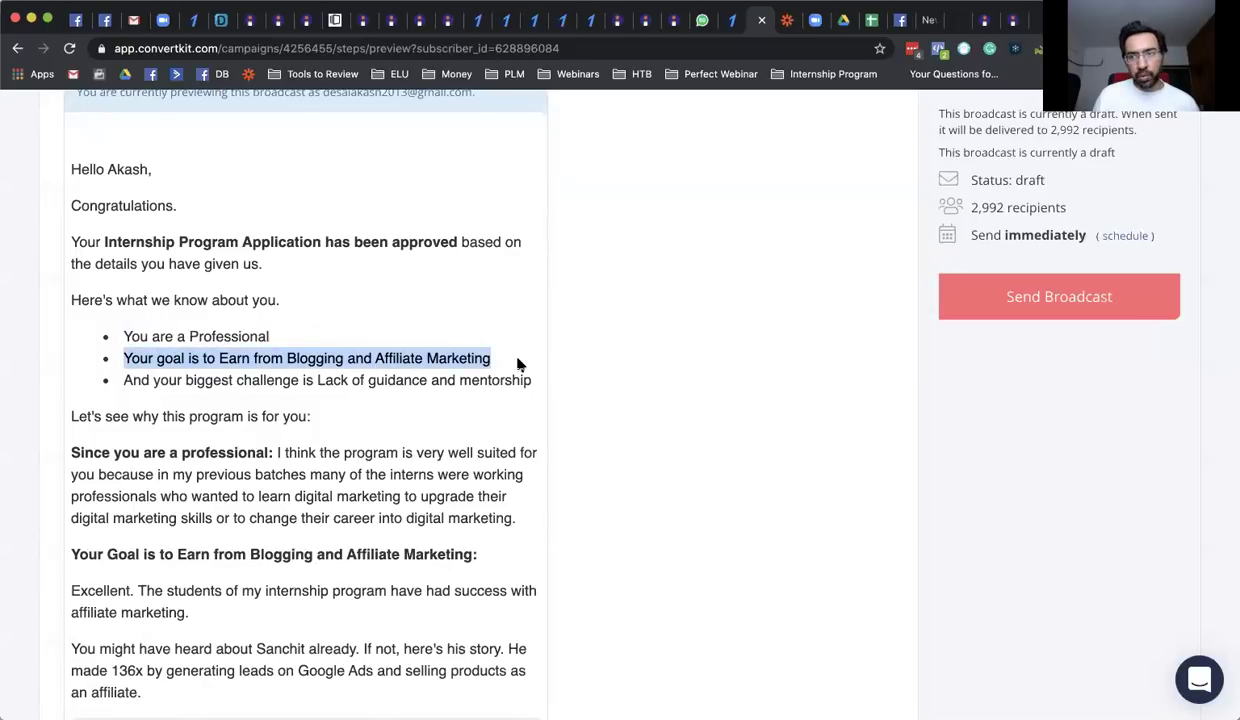
{"action": "left_click_drag", "start_coordinate": [121, 380], "coordinate": [524, 374]}
{"action": "left_click", "coordinate": [484, 376]}
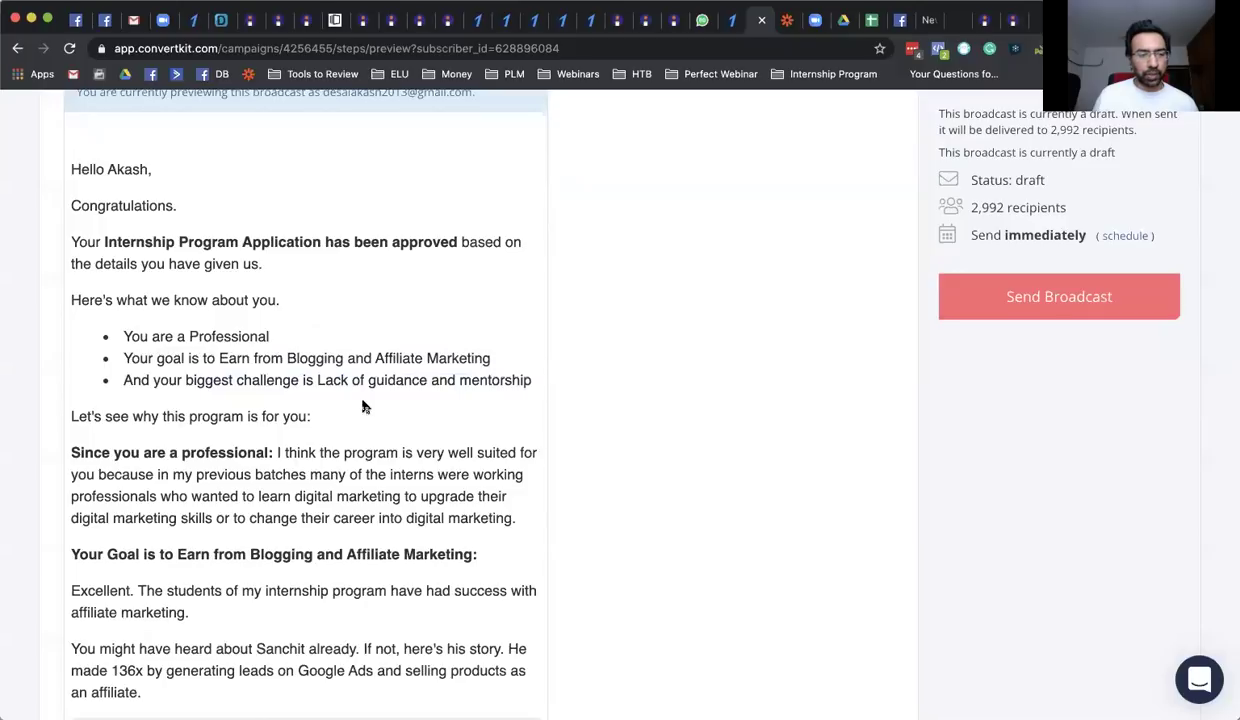
- Read the paragraphs on being a professional and earning from blogging and affiliate marketing, including the student success story and mentorship text
{"action": "scroll", "coordinate": [122, 271], "scroll_direction": "down", "scroll_amount": 5}
{"action": "left_click_drag", "start_coordinate": [93, 226], "coordinate": [531, 287]}
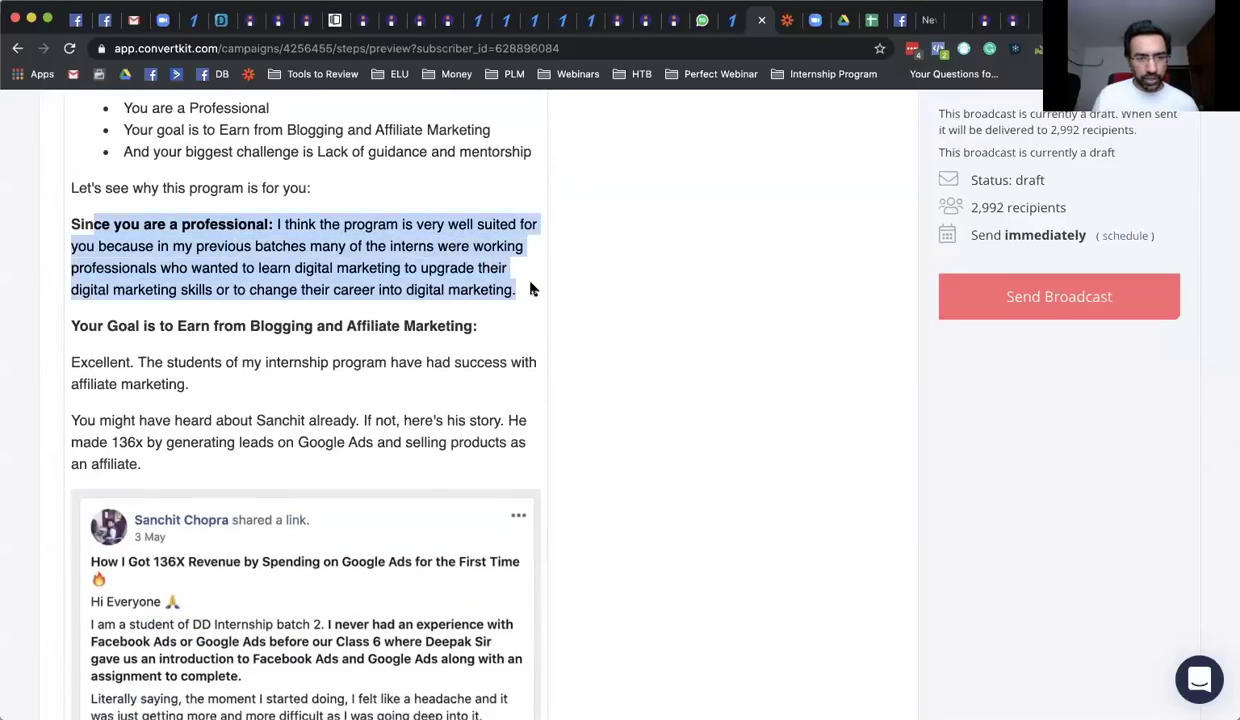
{"action": "left_click", "coordinate": [531, 289]}
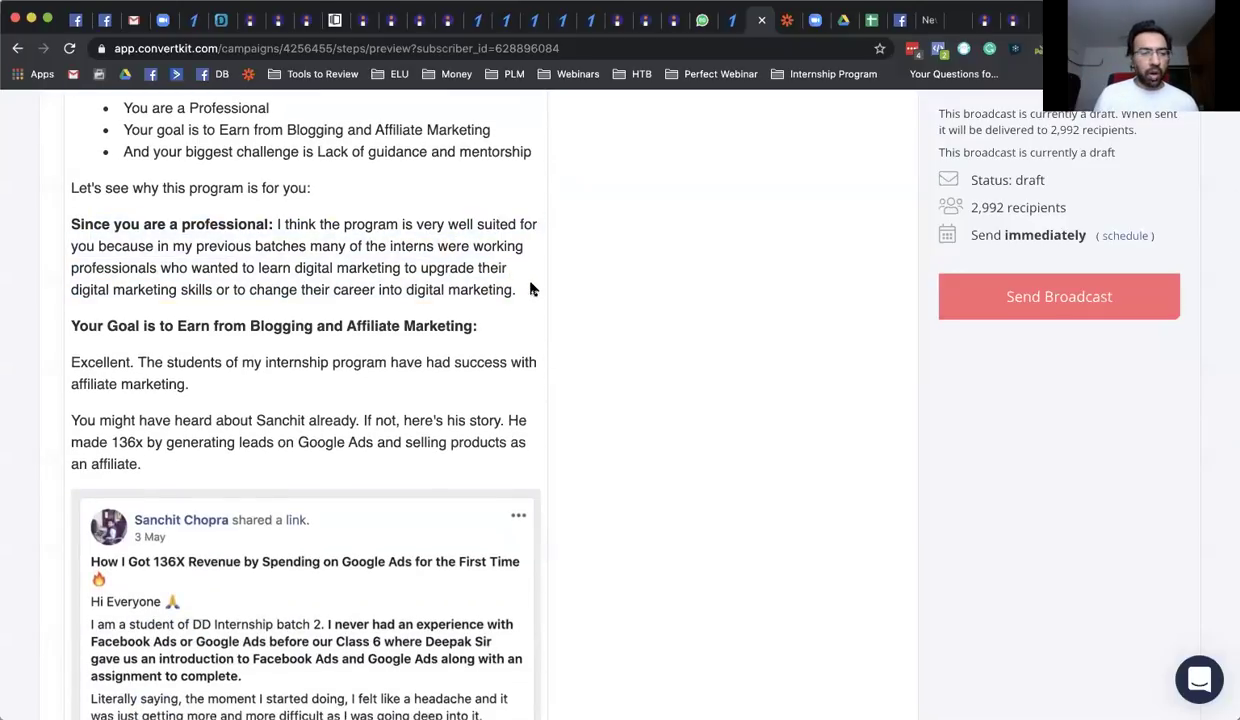
{"action": "left_click_drag", "start_coordinate": [72, 330], "coordinate": [489, 325]}
{"action": "left_click", "coordinate": [489, 325]}
{"action": "scroll", "coordinate": [402, 398], "scroll_direction": "down", "scroll_amount": 1}
{"action": "scroll", "coordinate": [402, 398], "scroll_direction": "down", "scroll_amount": 3}
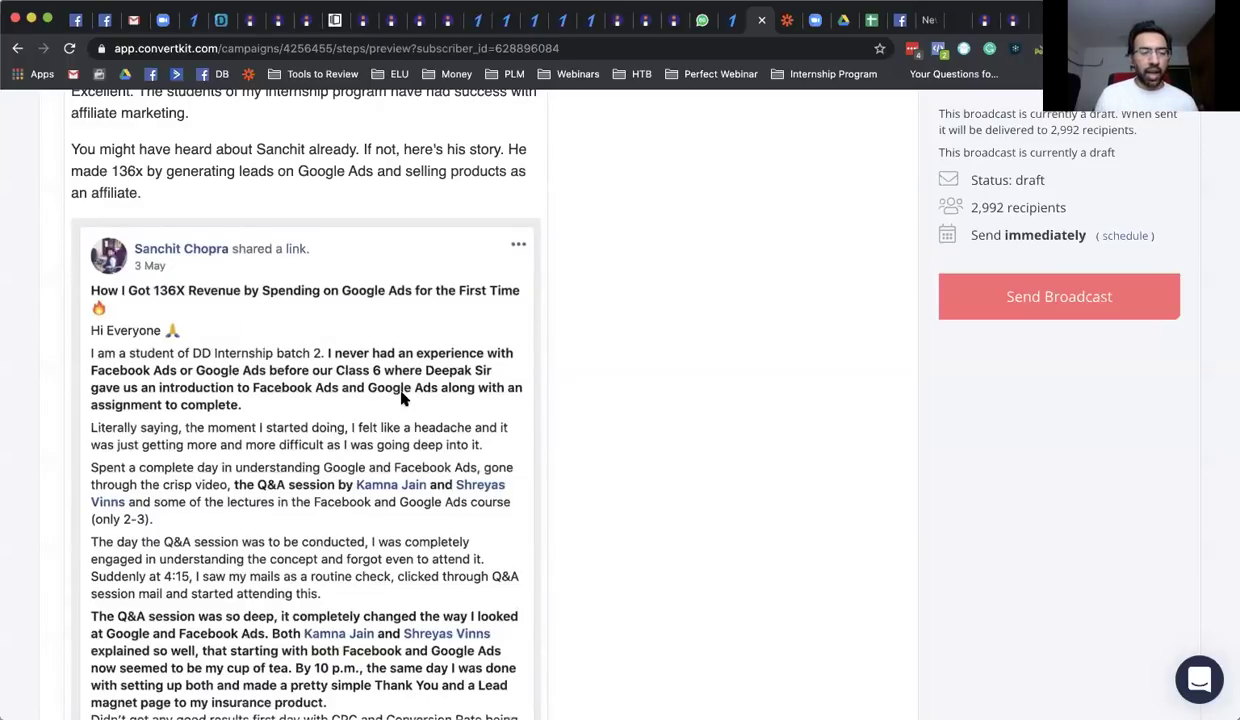
{"action": "scroll", "coordinate": [402, 398], "scroll_direction": "down", "scroll_amount": 4}
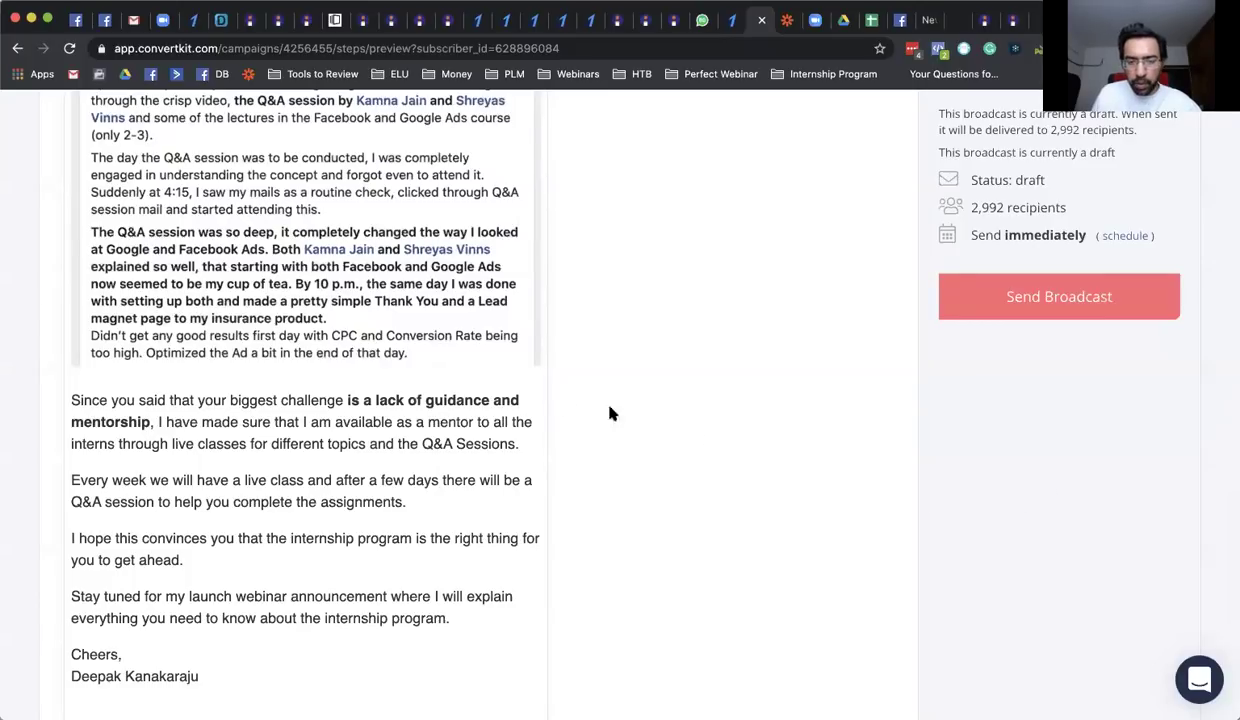
- Replace the preview subscriber with the Student applicant's email address and load that subscriber's version of the broadcast
{"action": "scroll", "coordinate": [556, 407], "scroll_direction": "up", "scroll_amount": 15}
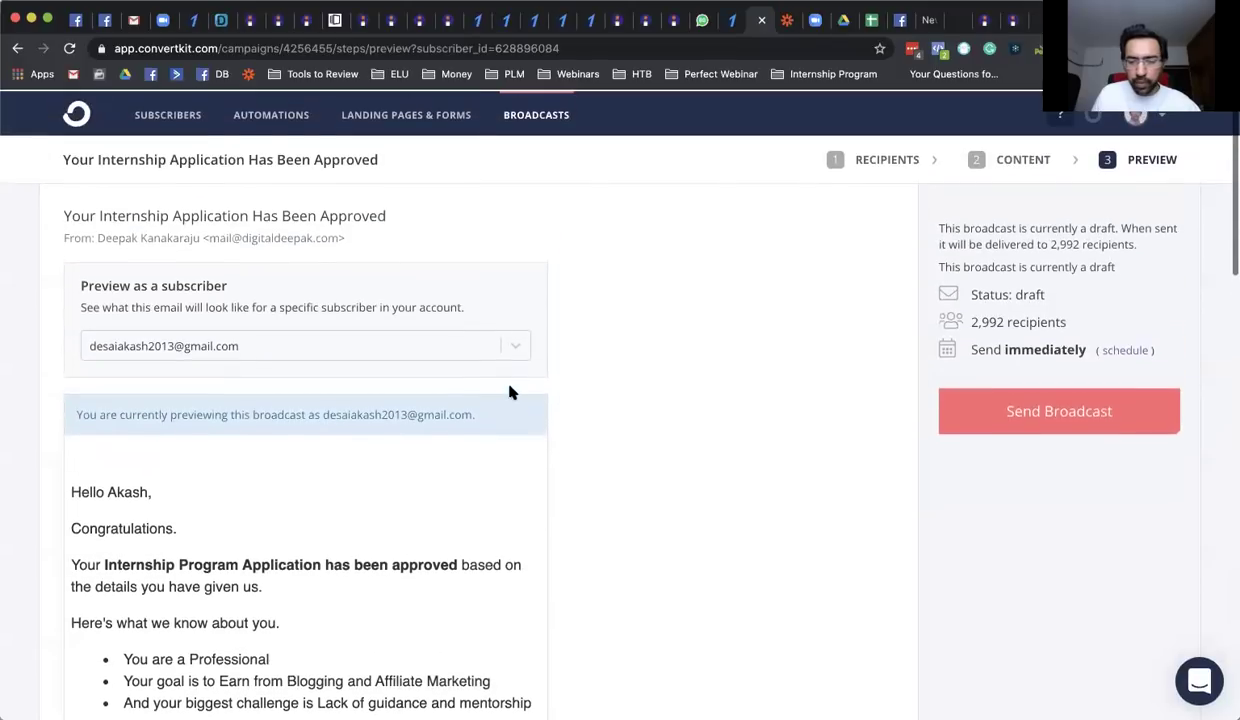
{"action": "left_click", "coordinate": [173, 345]}
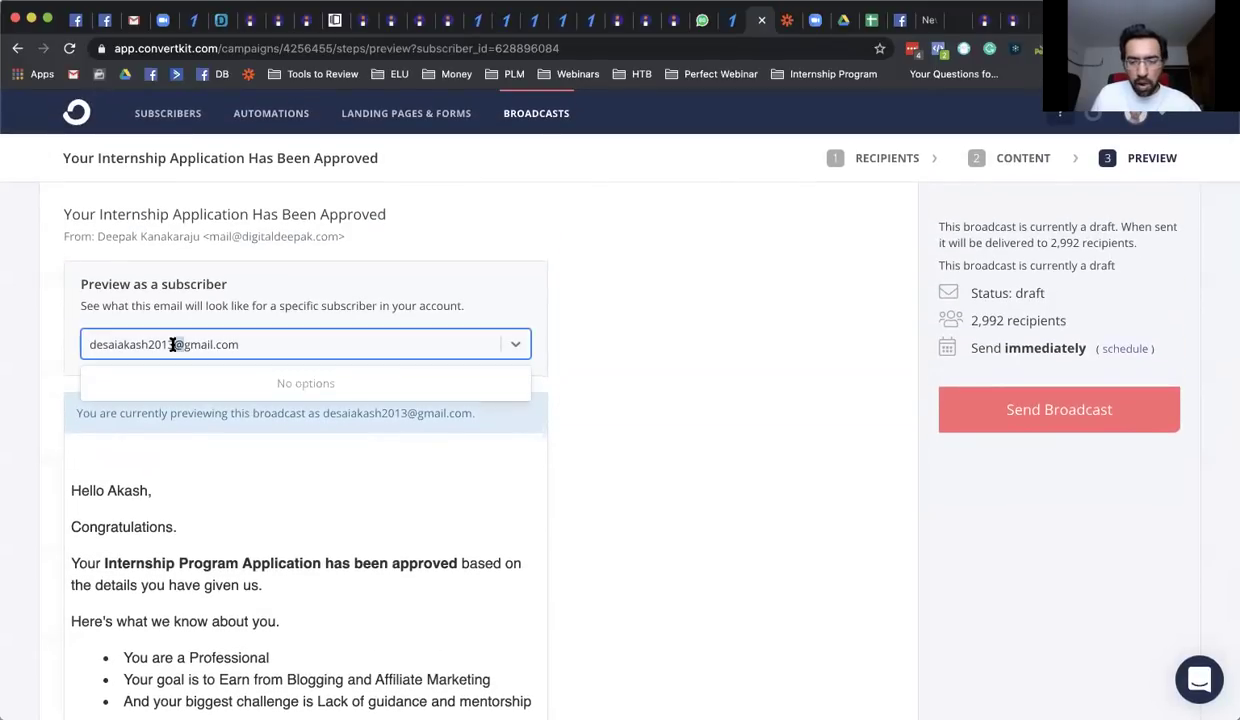
{"action": "triple_click", "coordinate": [173, 345]}
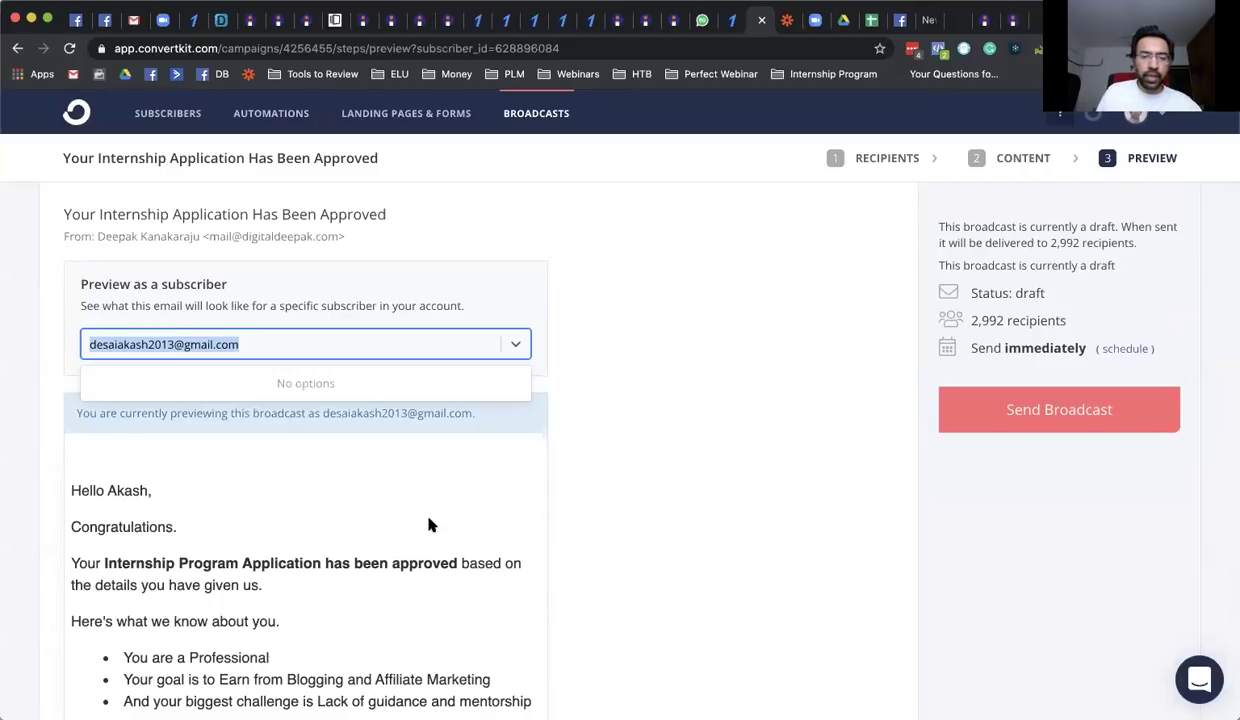
{"action": "key", "text": "super+v"}
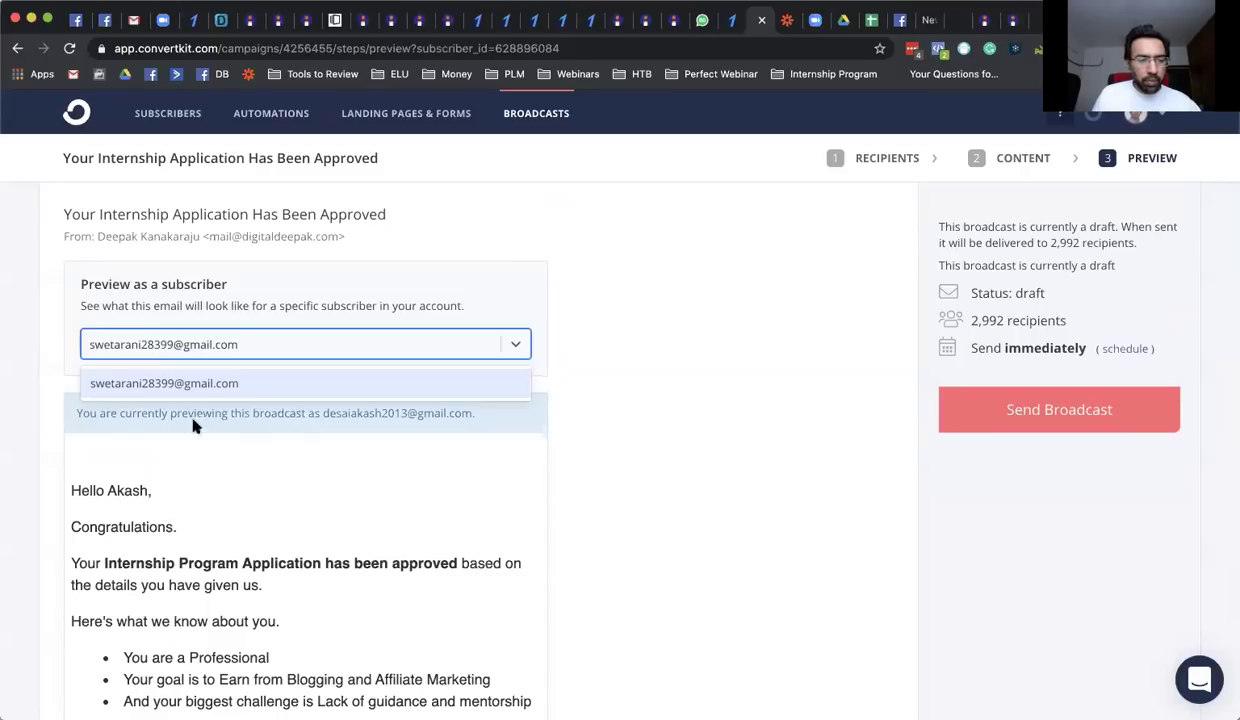
{"action": "left_click", "coordinate": [122, 388]}
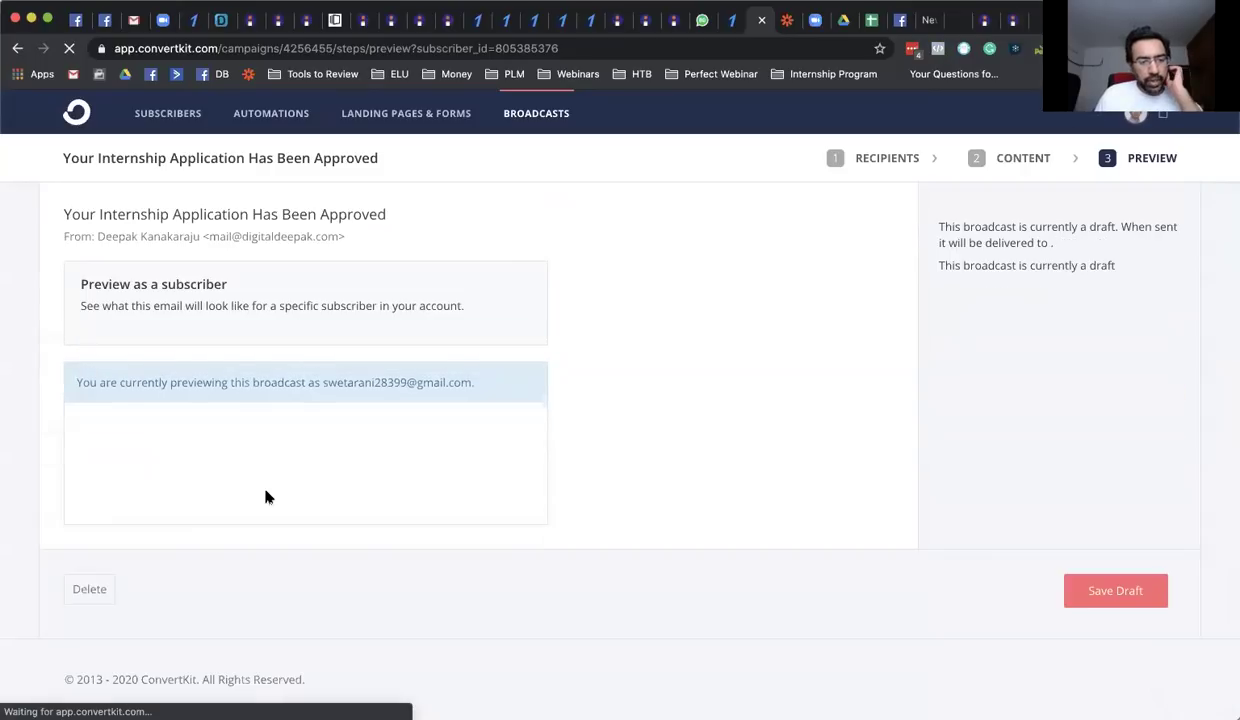
- Examine the bullets on the Student applicant's status, freelancer and consultant goal, and lack of implementation or practice
{"action": "scroll", "coordinate": [300, 470], "scroll_direction": "down", "scroll_amount": 2}
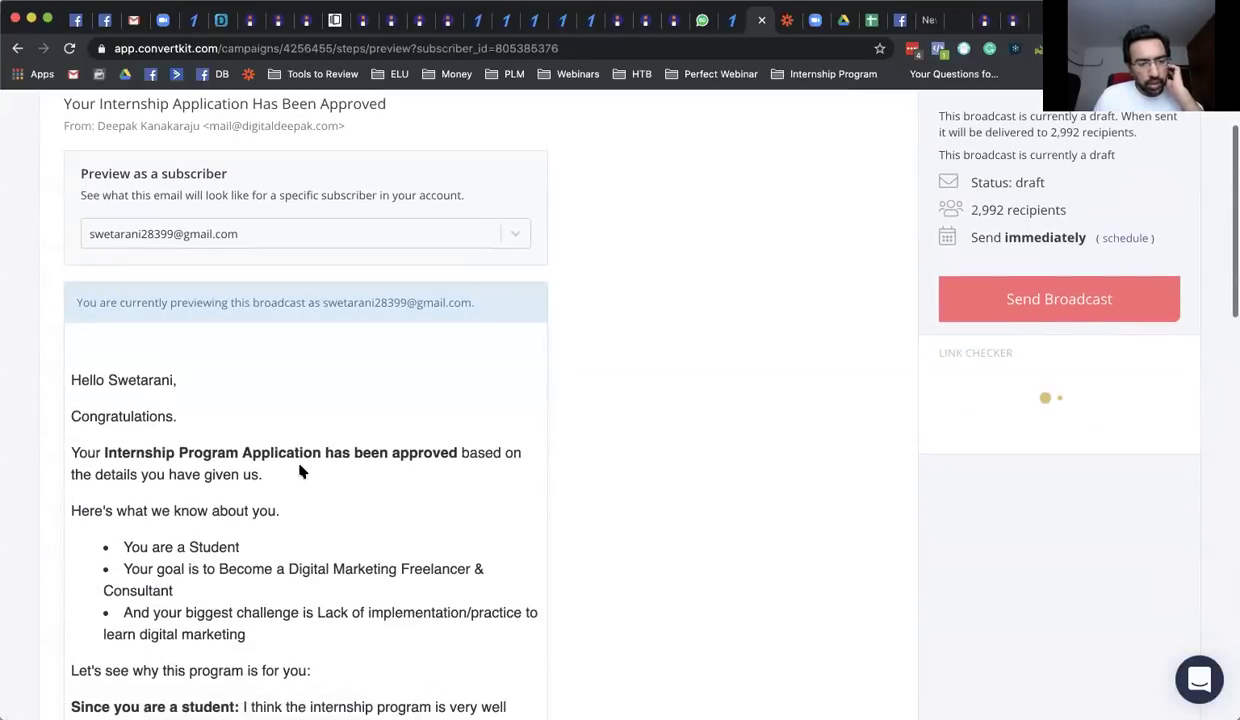
{"action": "scroll", "coordinate": [300, 470], "scroll_direction": "down", "scroll_amount": 1}
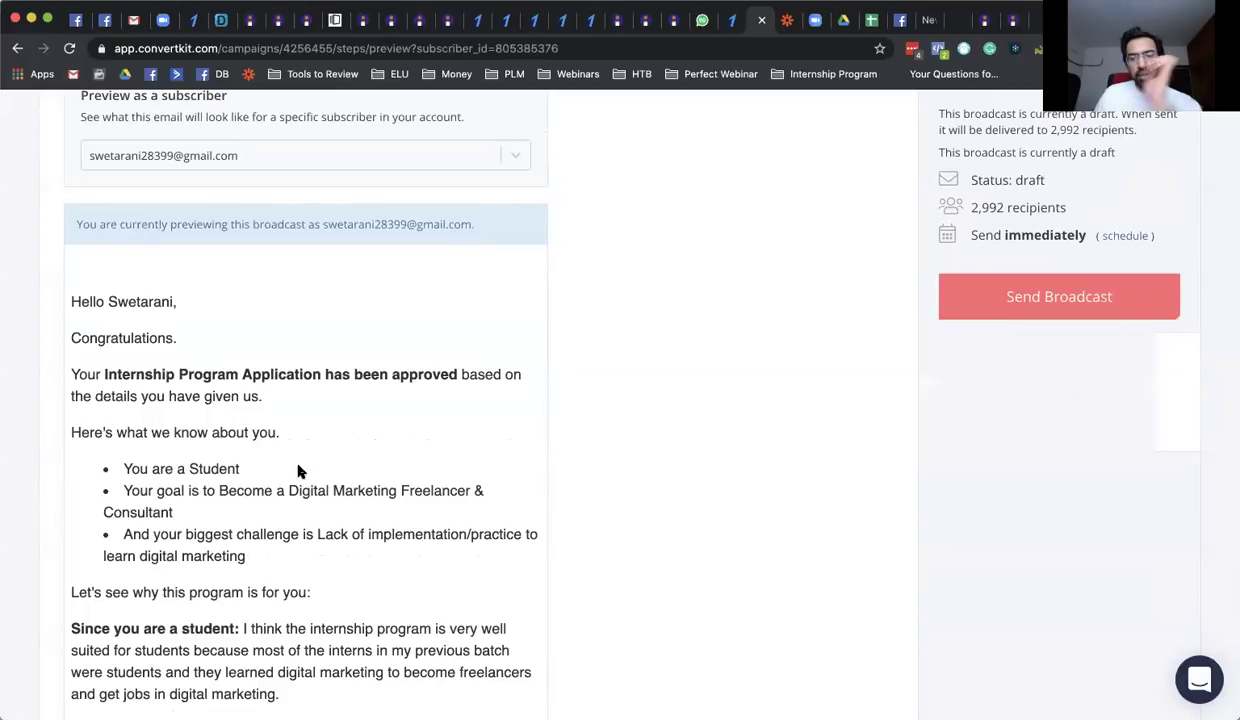
{"action": "left_click_drag", "start_coordinate": [135, 468], "coordinate": [362, 516]}
{"action": "left_click", "coordinate": [362, 516]}
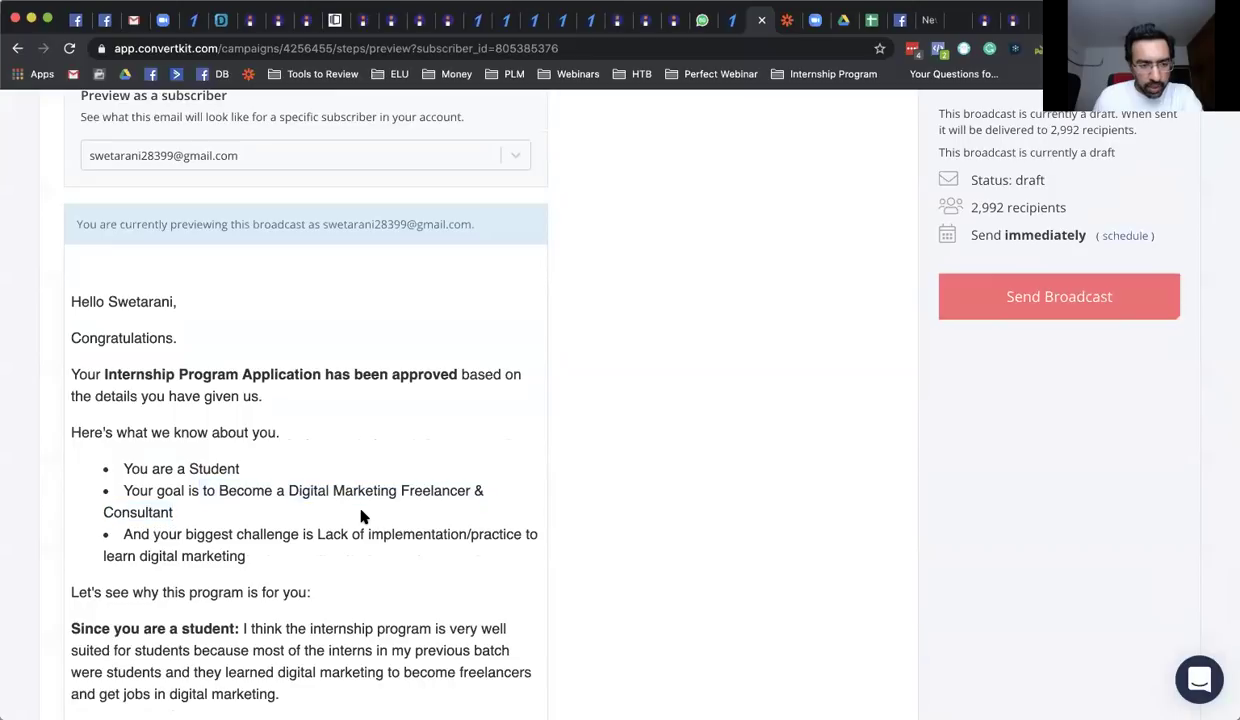
{"action": "left_click_drag", "start_coordinate": [222, 534], "coordinate": [388, 556]}
{"action": "left_click", "coordinate": [383, 557]}
{"action": "left_click", "coordinate": [388, 557]}
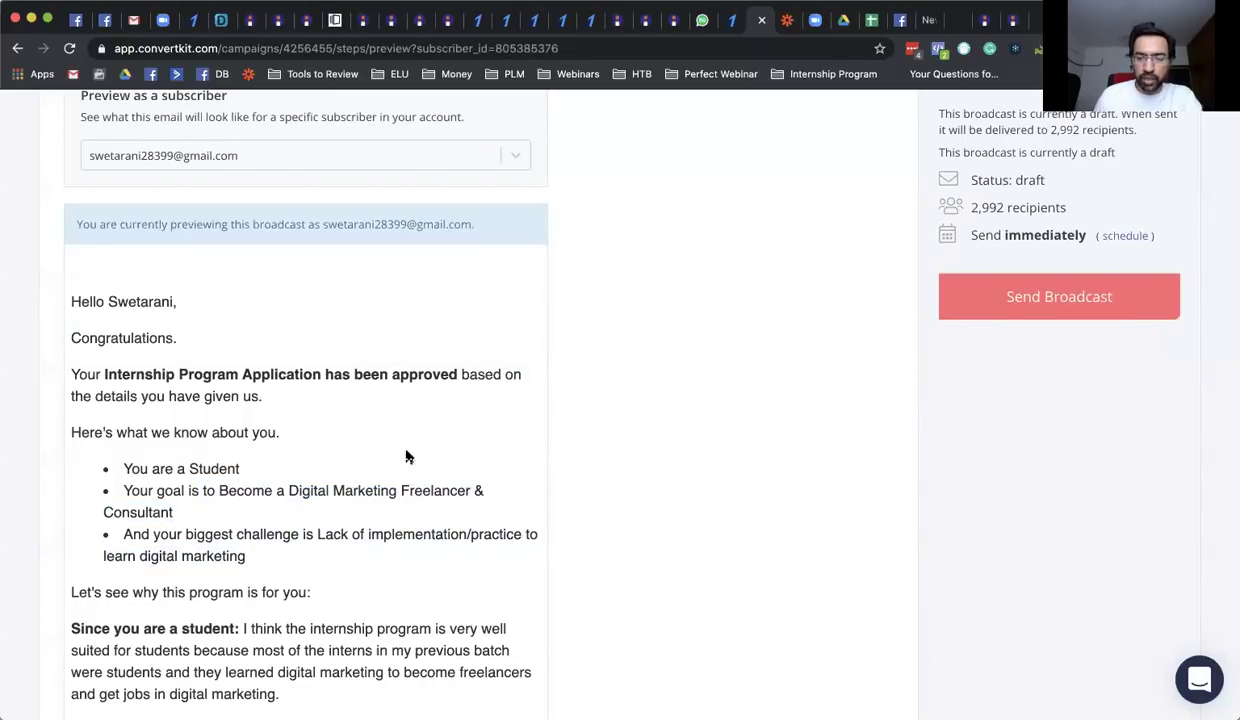
- Read the conditional paragraphs on being a student and wanting to become a Freelancer & Consultant
{"action": "scroll", "coordinate": [409, 450], "scroll_direction": "down", "scroll_amount": 5}
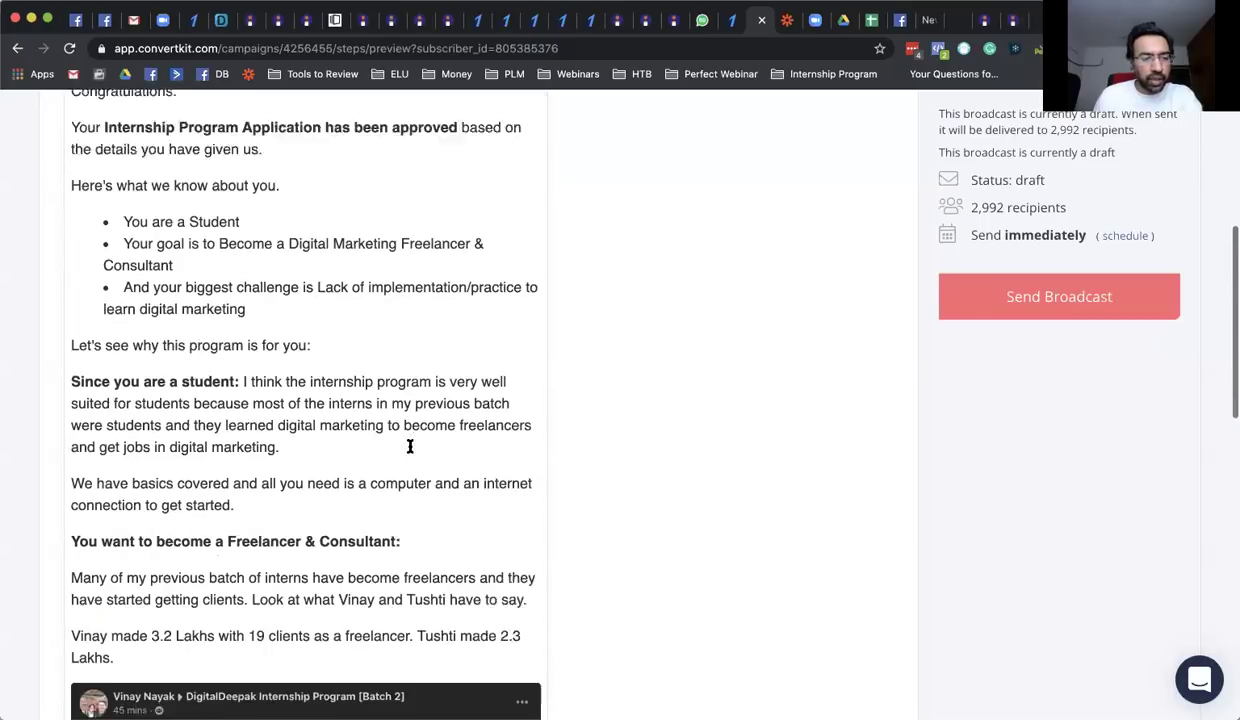
{"action": "left_click_drag", "start_coordinate": [230, 314], "coordinate": [296, 396]}
{"action": "left_click", "coordinate": [296, 396]}
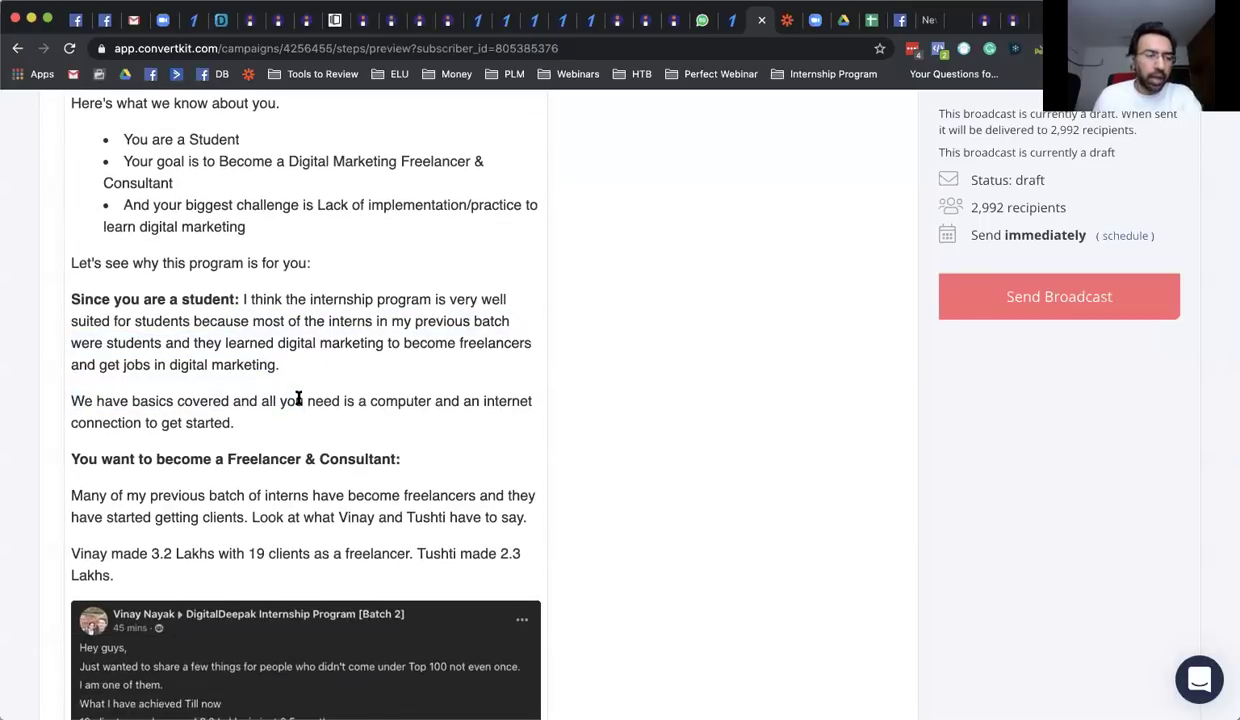
{"action": "scroll", "coordinate": [300, 402], "scroll_direction": "down", "scroll_amount": 3}
{"action": "left_click_drag", "start_coordinate": [78, 241], "coordinate": [443, 246]}
{"action": "left_click", "coordinate": [444, 250]}
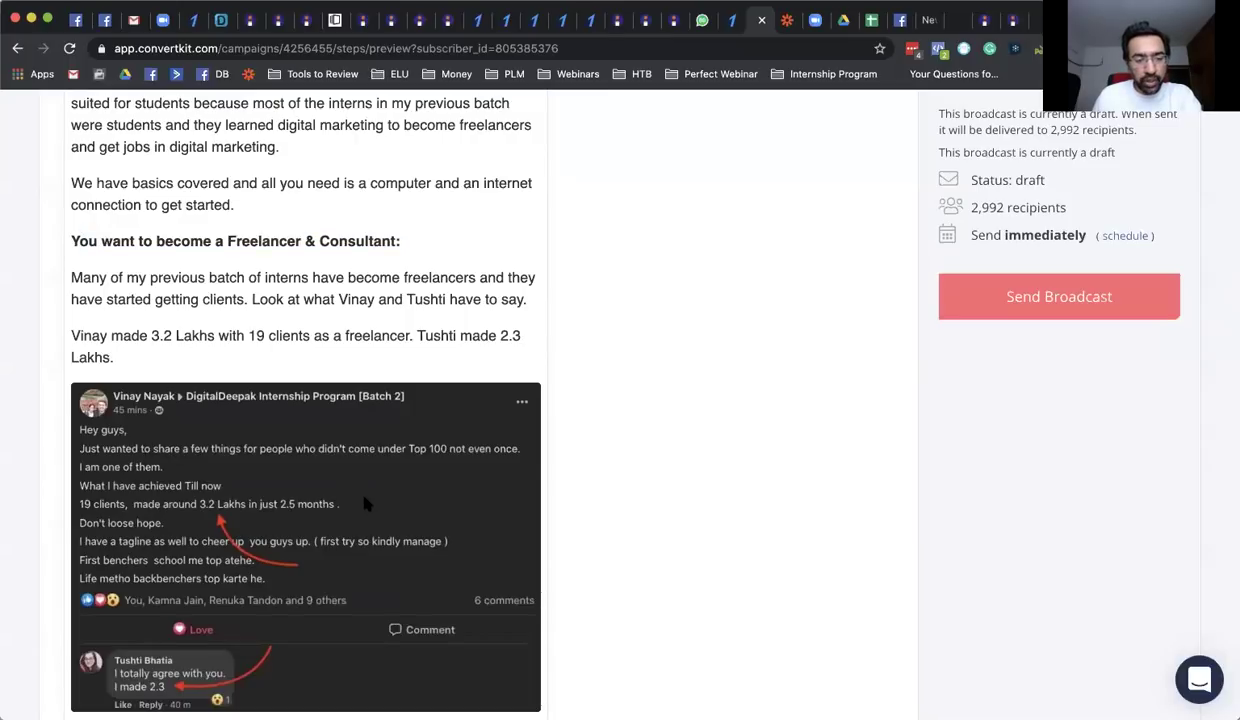
- Review the former interns' freelancing earnings text and the testimonial screenshot under the Freelancer & Consultant heading
{"action": "scroll", "coordinate": [365, 503], "scroll_direction": "down", "scroll_amount": 3}
{"action": "scroll", "coordinate": [244, 393], "scroll_direction": "up", "scroll_amount": 2}
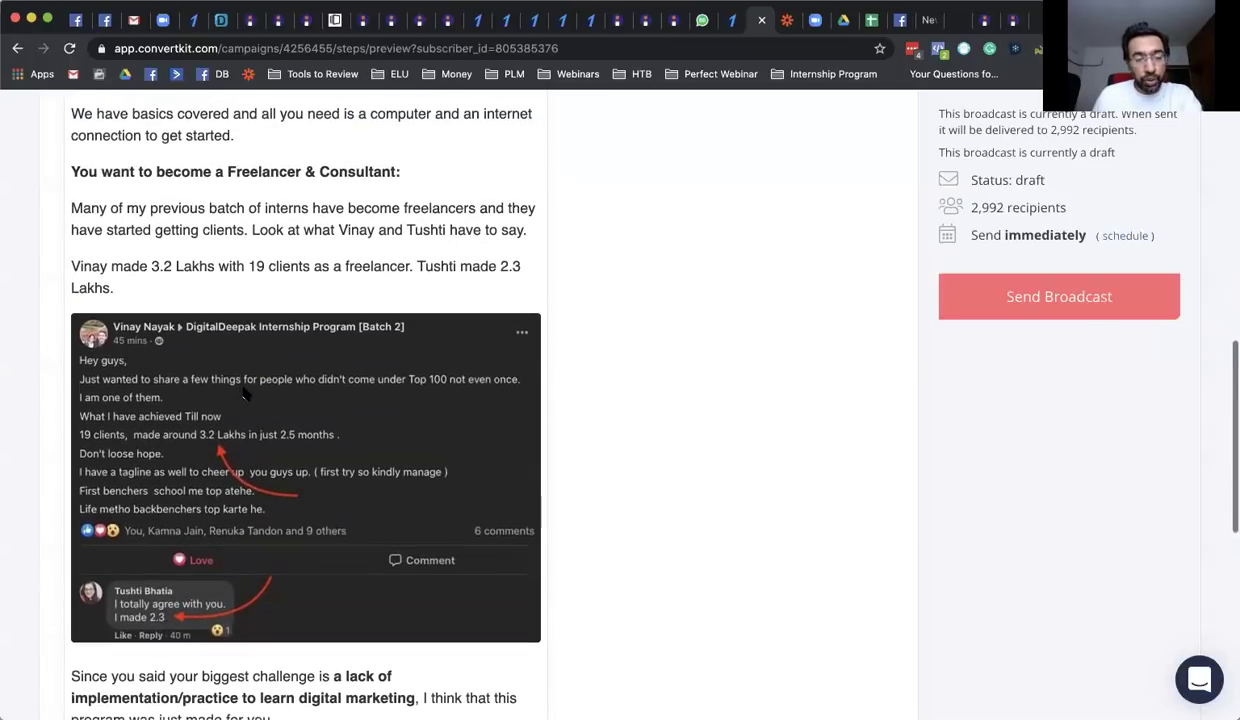
{"action": "scroll", "coordinate": [244, 393], "scroll_direction": "down", "scroll_amount": 1}
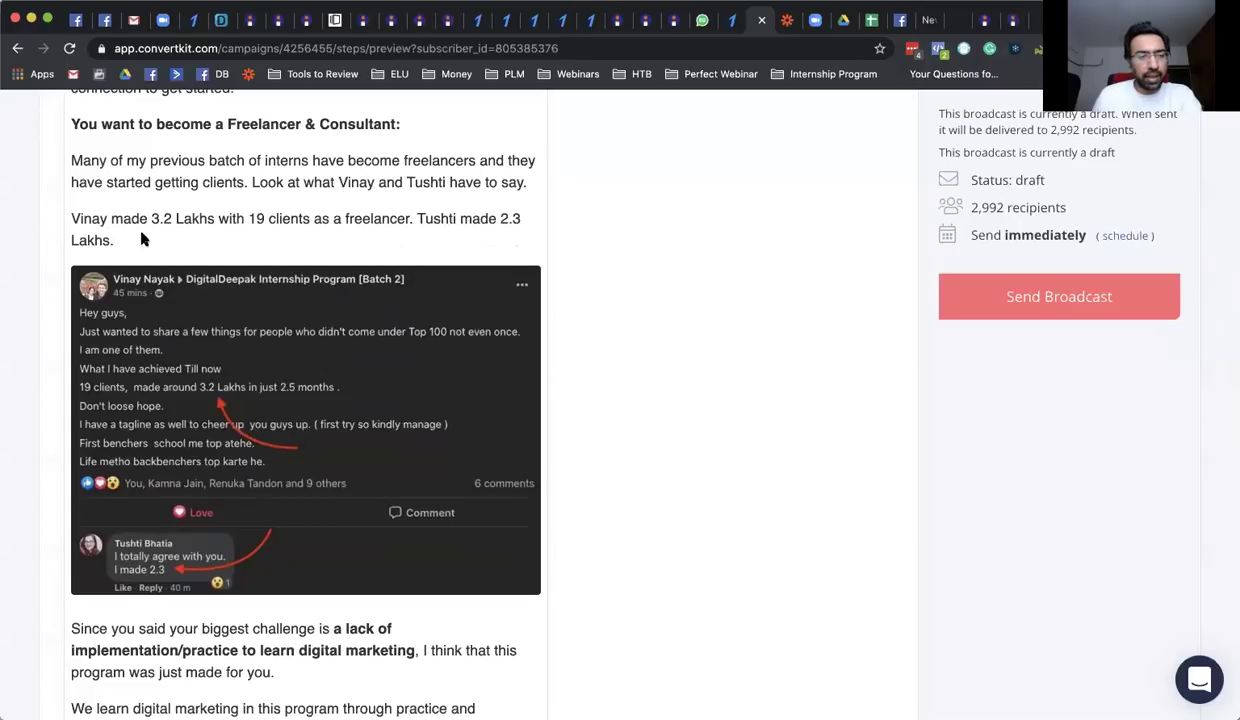
{"action": "left_click_drag", "start_coordinate": [125, 247], "coordinate": [74, 167]}
{"action": "left_click", "coordinate": [74, 167]}
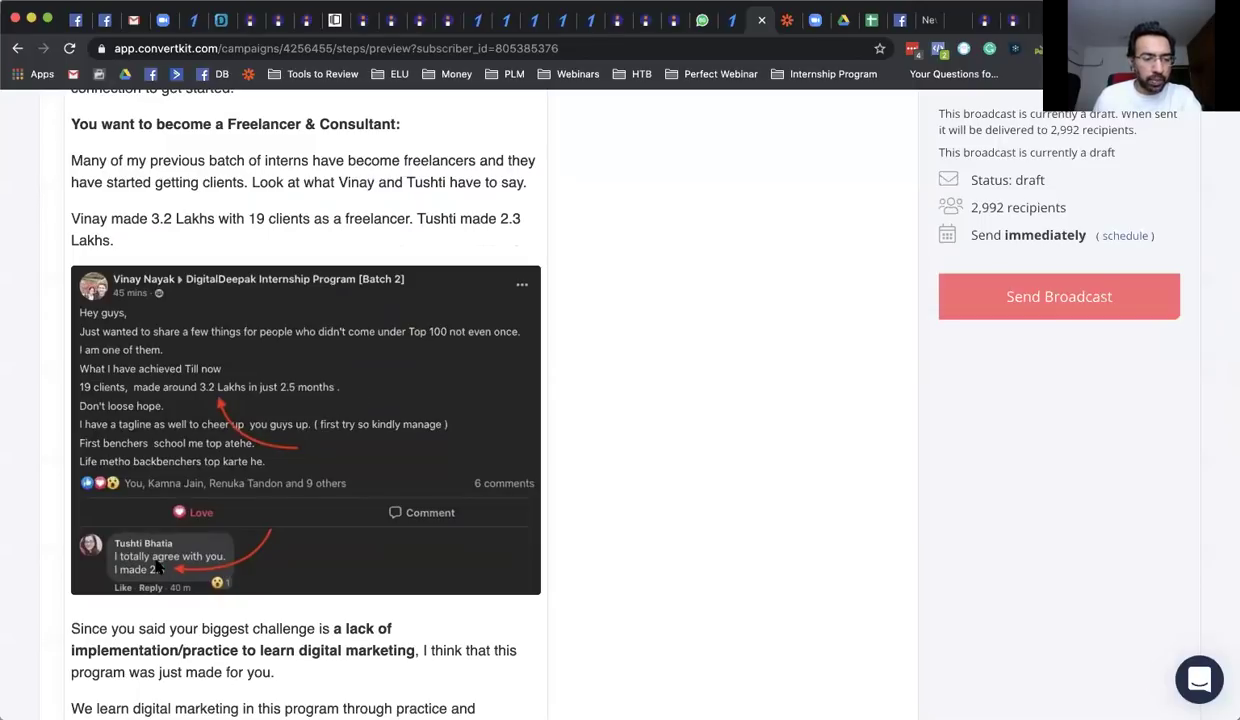
- Read the paragraphs on the lack of implementation/practice challenge, learning through practice, and the email's closing message
{"action": "scroll", "coordinate": [310, 405], "scroll_direction": "down", "scroll_amount": 5}
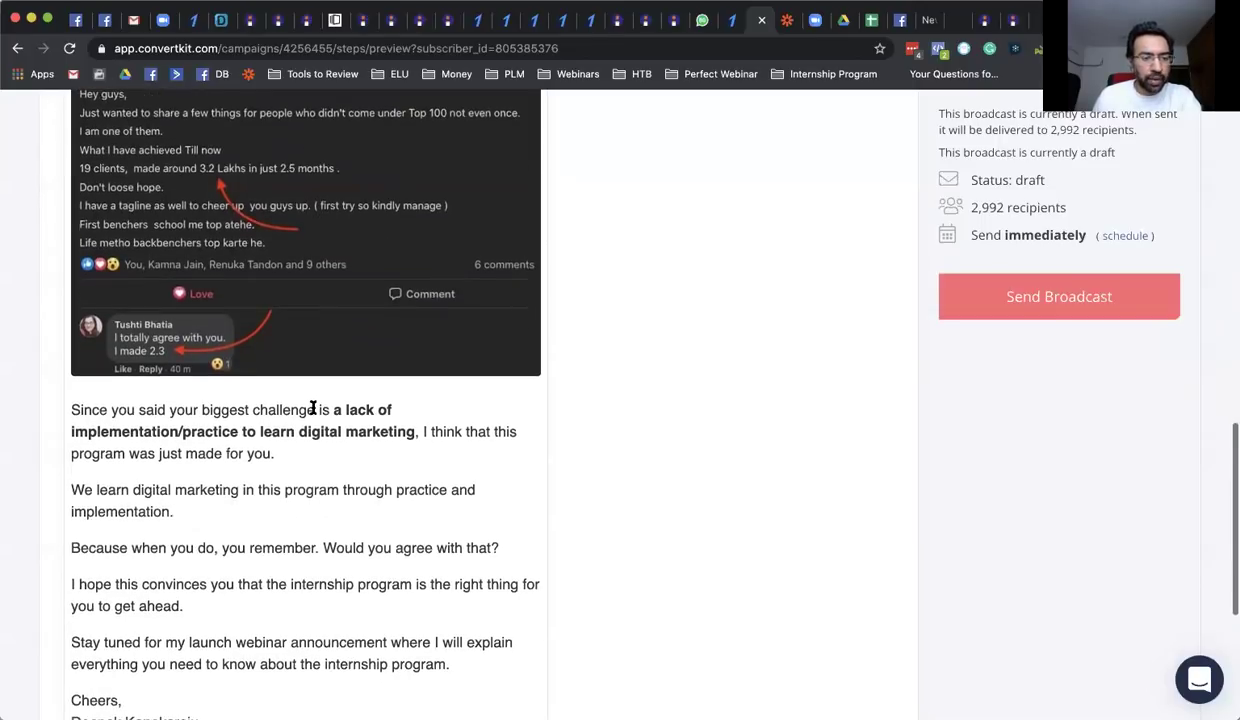
{"action": "scroll", "coordinate": [313, 408], "scroll_direction": "down", "scroll_amount": 4}
{"action": "left_click_drag", "start_coordinate": [136, 221], "coordinate": [405, 262]}
{"action": "left_click", "coordinate": [405, 262]}
{"action": "left_click_drag", "start_coordinate": [217, 242], "coordinate": [422, 254]}
{"action": "left_click", "coordinate": [422, 254]}
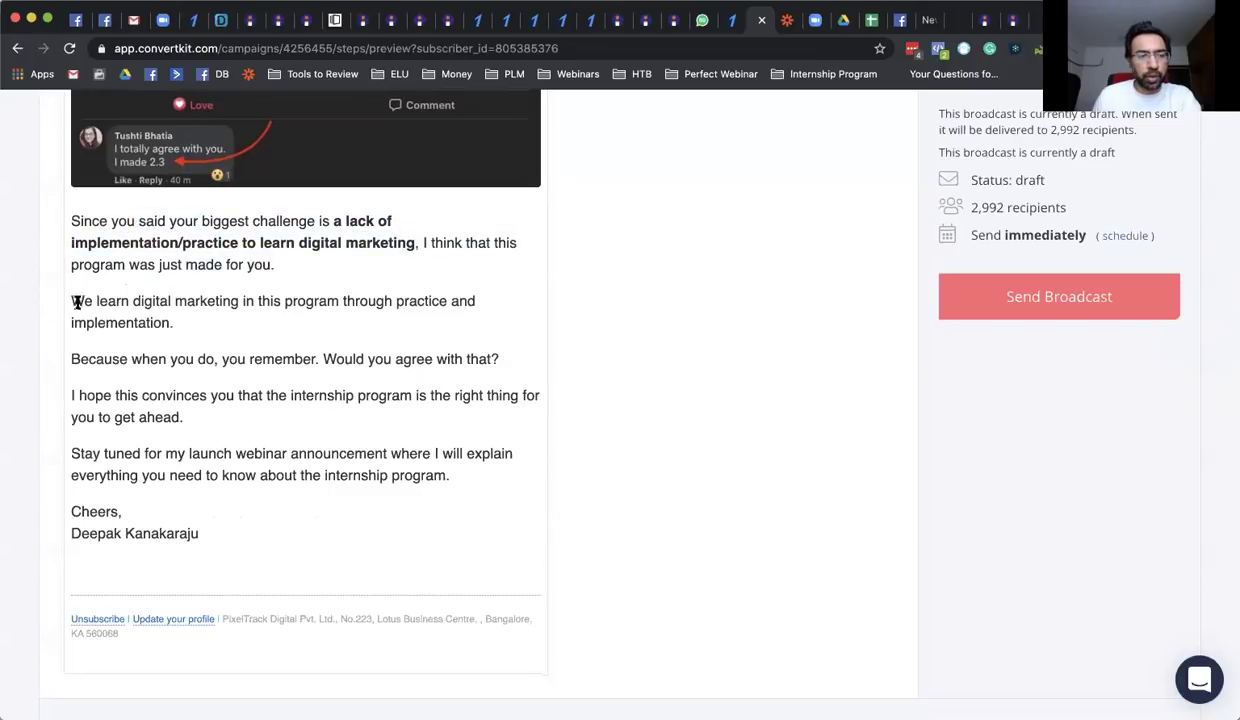
{"action": "left_click_drag", "start_coordinate": [100, 302], "coordinate": [388, 440]}
{"action": "left_click", "coordinate": [382, 434]}
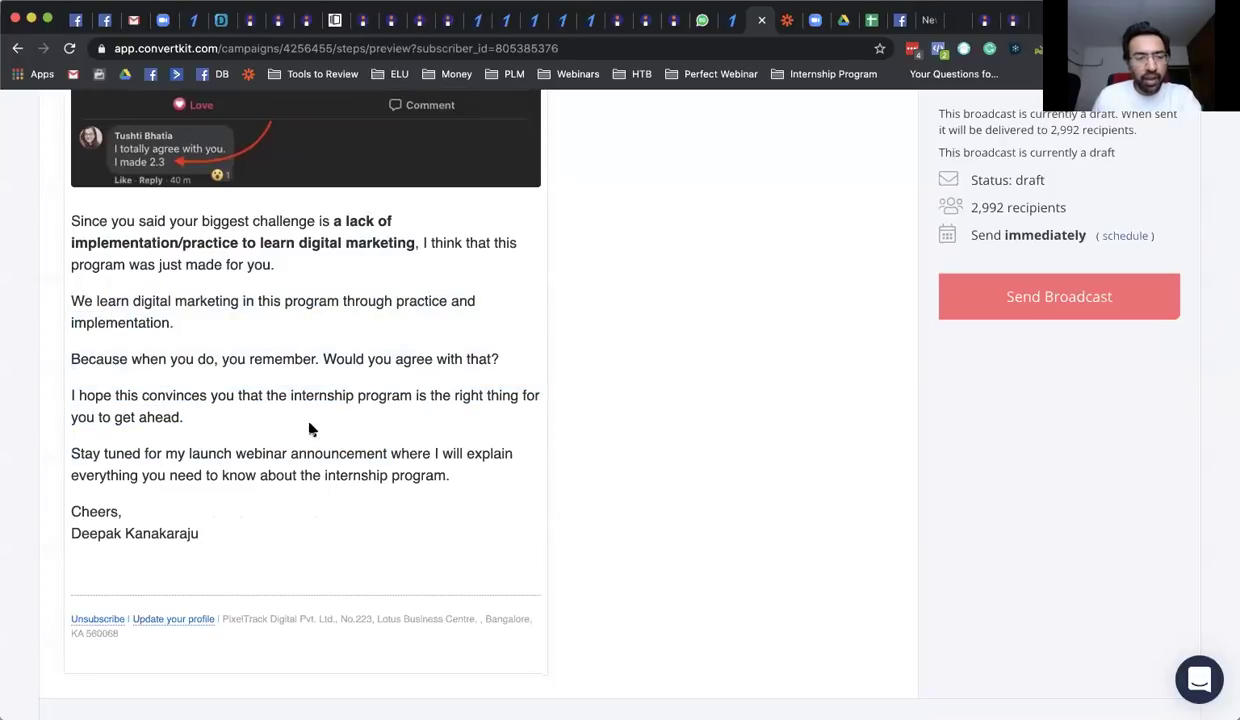
- Open the broadcast's Content stage and examine the intstatus, intgoal and intwall merge fields in the "Here's what we know about you" bullets
{"action": "scroll", "coordinate": [309, 430], "scroll_direction": "up", "scroll_amount": 15}
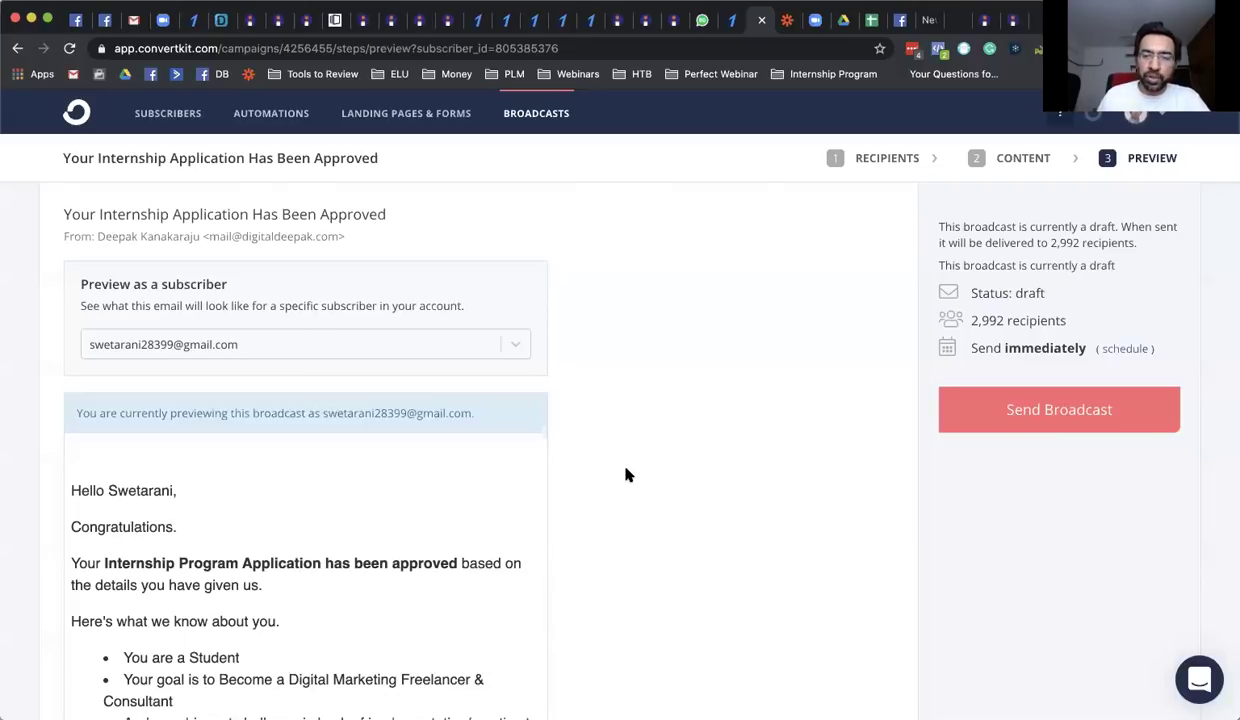
{"action": "left_click", "coordinate": [1003, 161]}
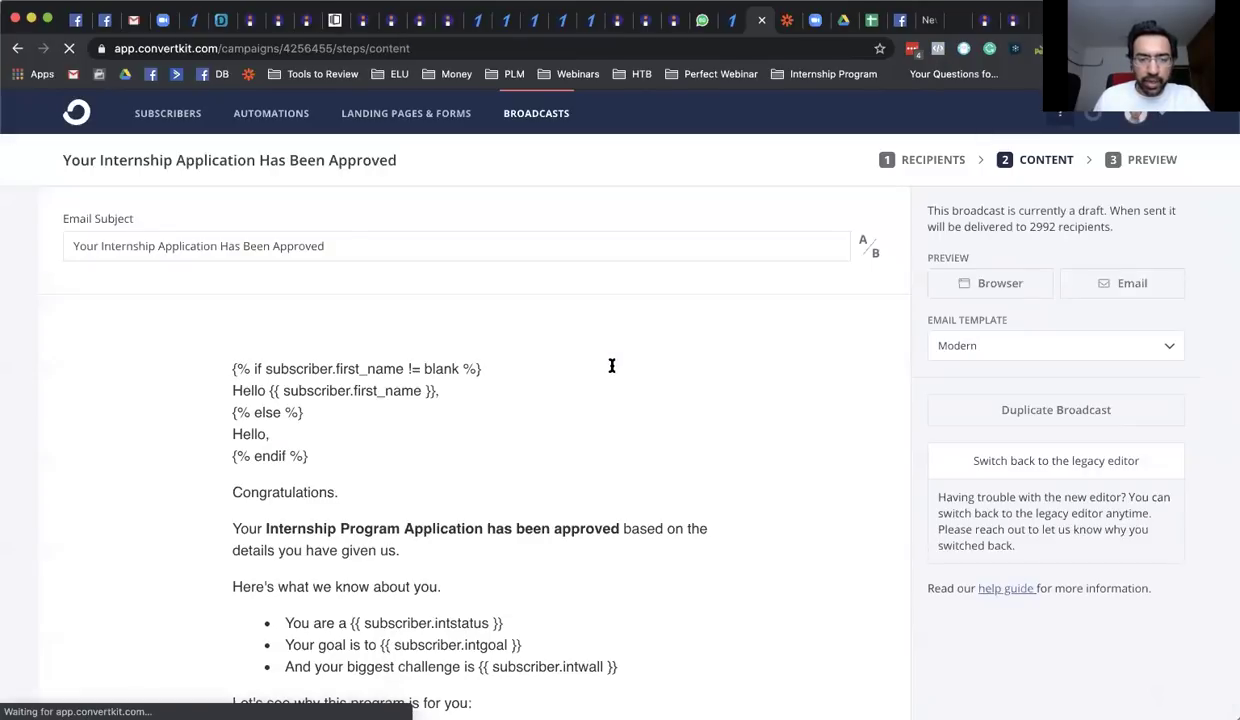
{"action": "scroll", "coordinate": [595, 399], "scroll_direction": "down", "scroll_amount": 2}
{"action": "scroll", "coordinate": [595, 399], "scroll_direction": "up", "scroll_amount": 3}
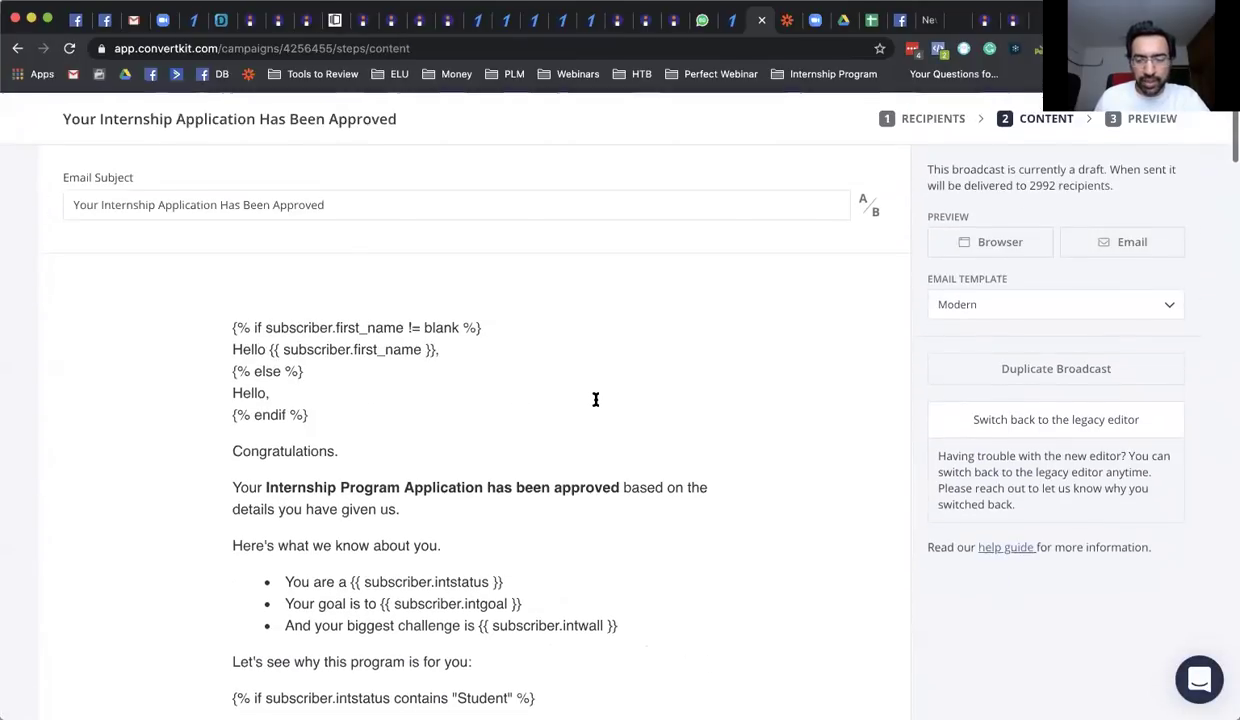
{"action": "scroll", "coordinate": [565, 350], "scroll_direction": "down", "scroll_amount": 4}
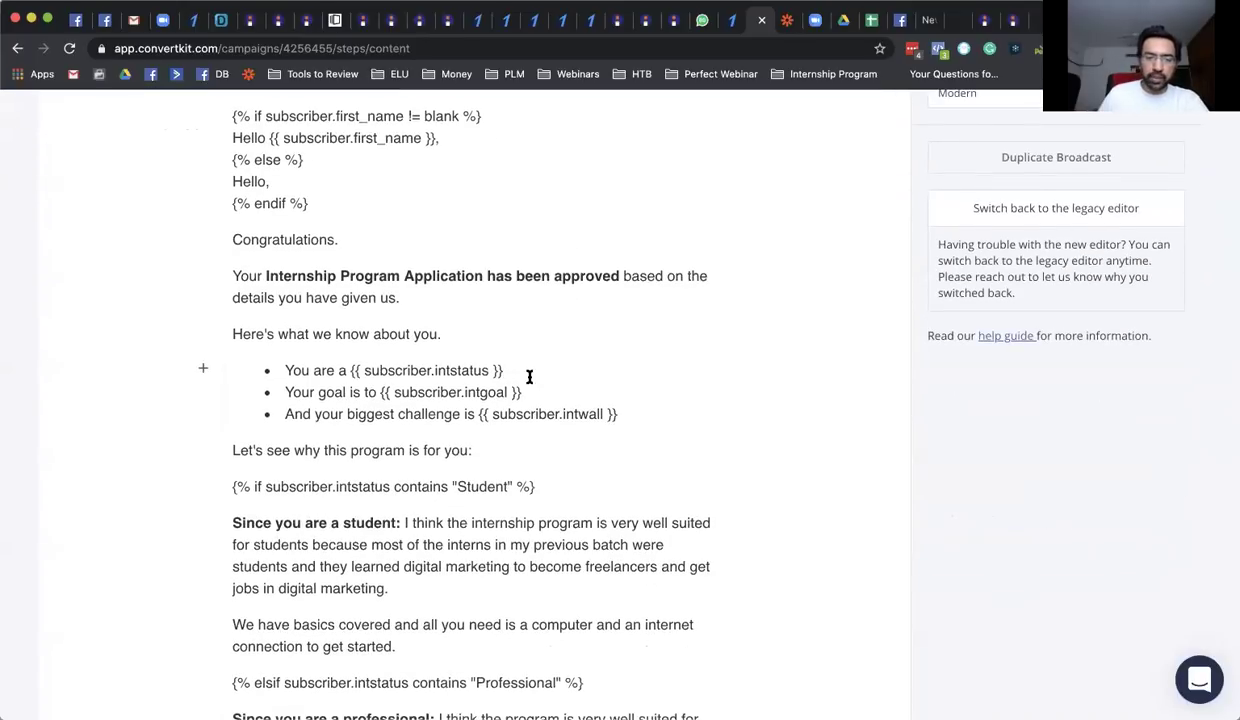
{"action": "mouse_move", "coordinate": [437, 371]}
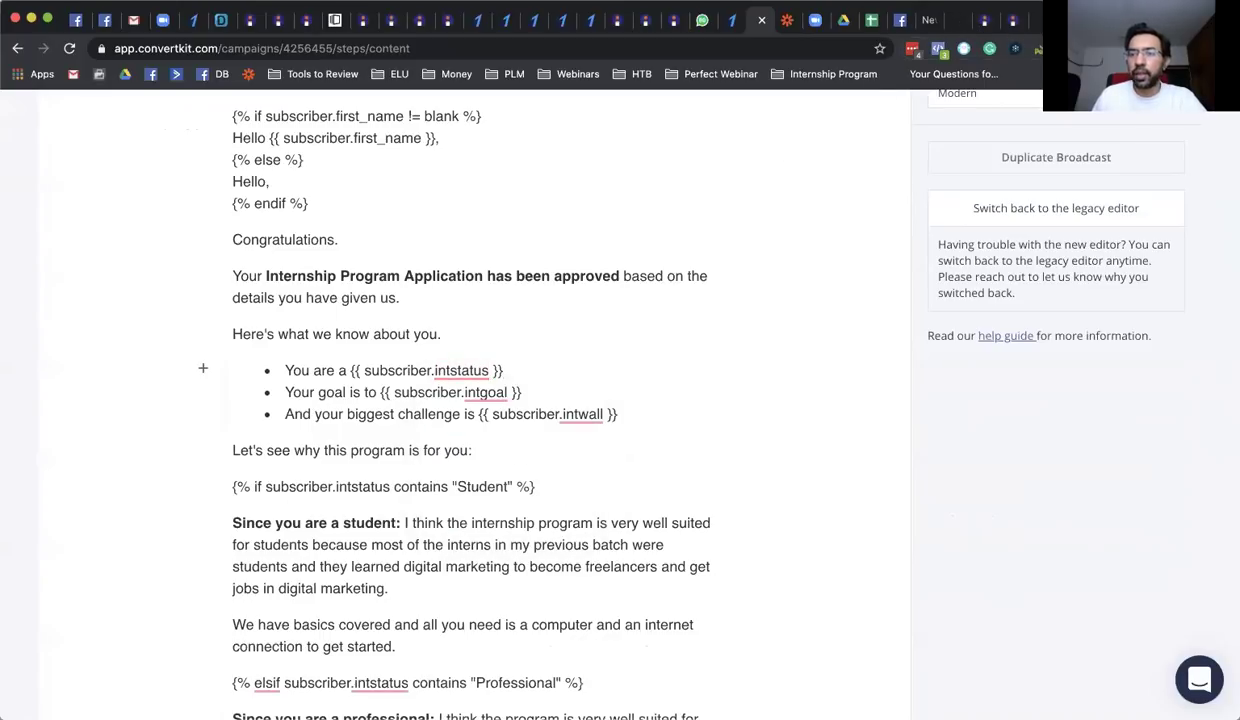
- Switch to the Google Sheets responses and inspect the intstatus, intgoal and intwall columns that supply the email's fields
{"action": "key", "text": "ctrl+Tab"}
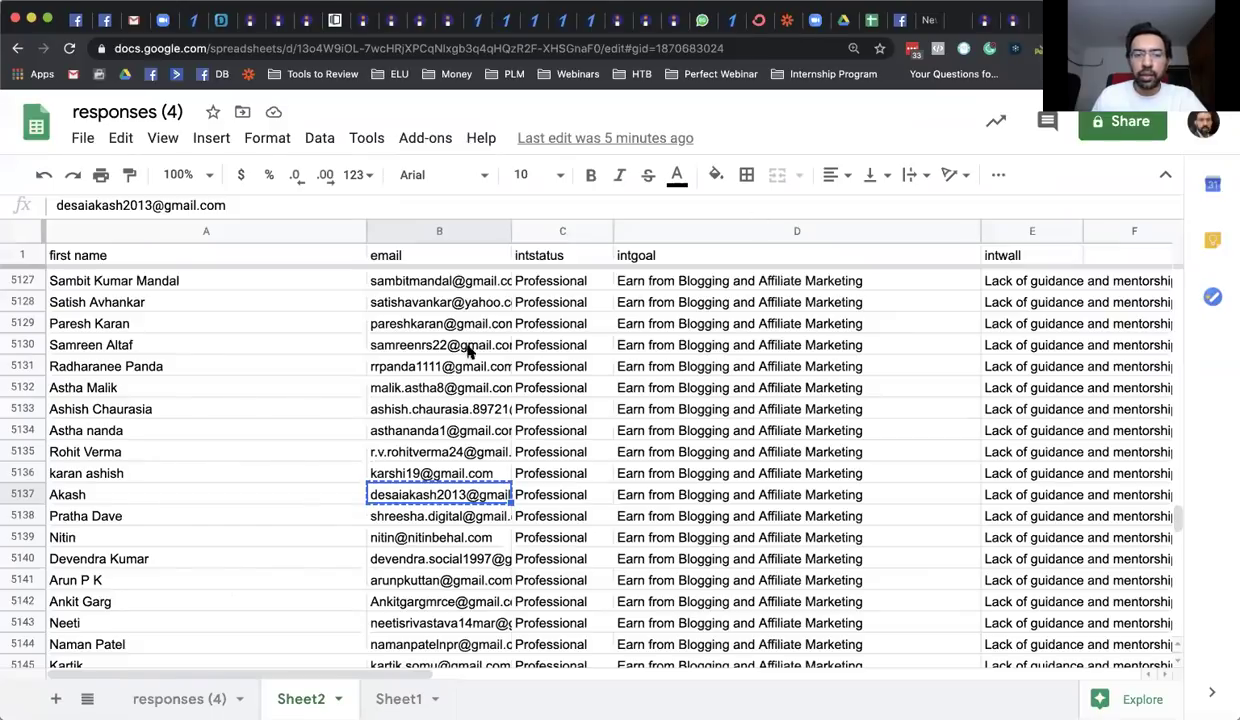
{"action": "left_click", "coordinate": [585, 260]}
{"action": "left_click", "coordinate": [567, 300]}
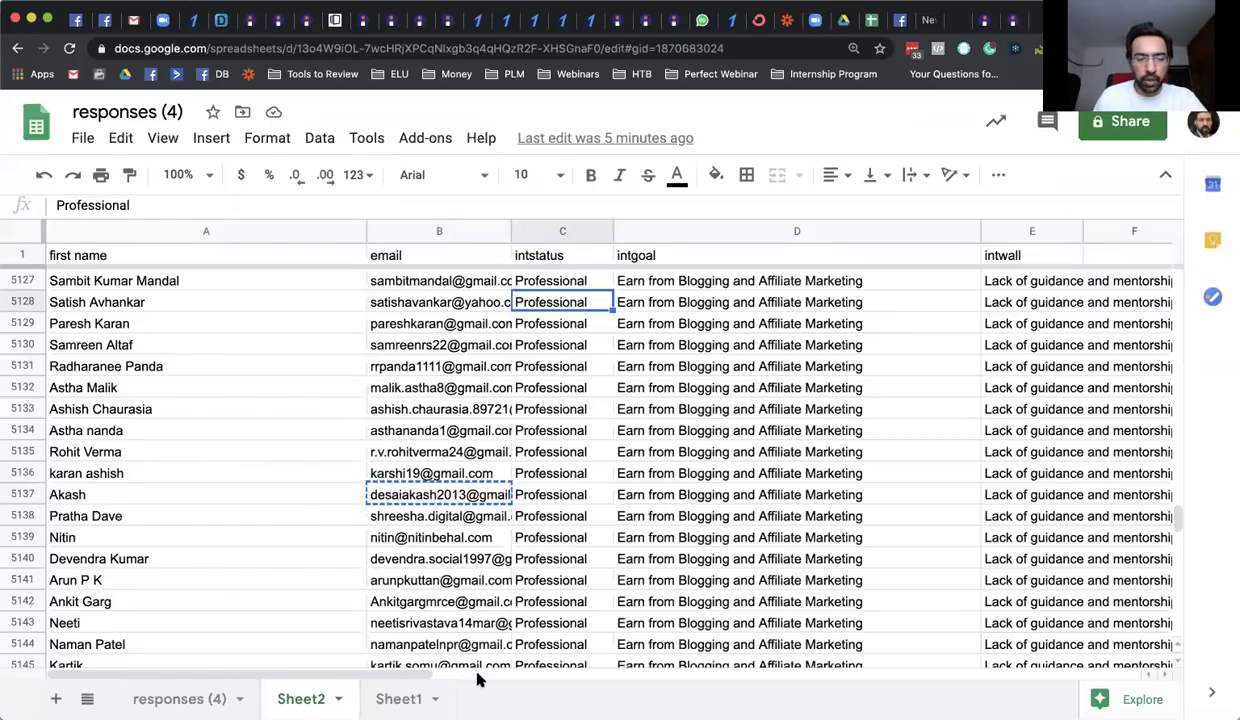
{"action": "left_click", "coordinate": [566, 345]}
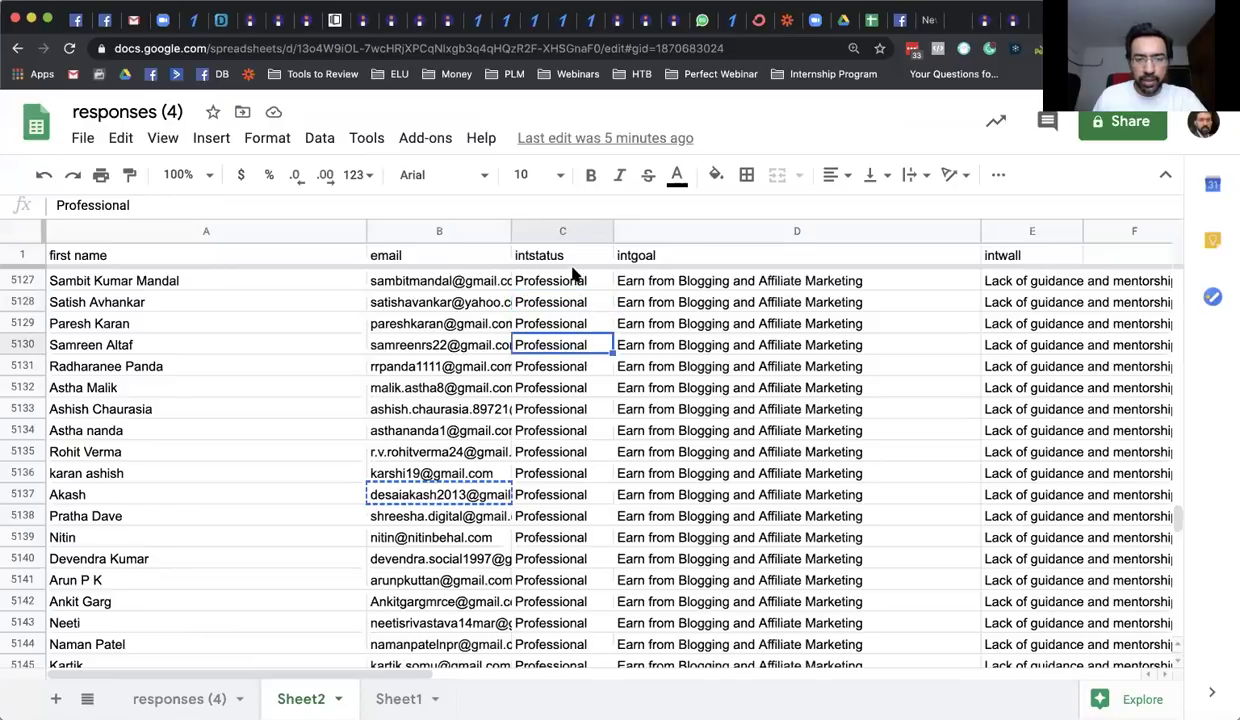
{"action": "left_click", "coordinate": [569, 257]}
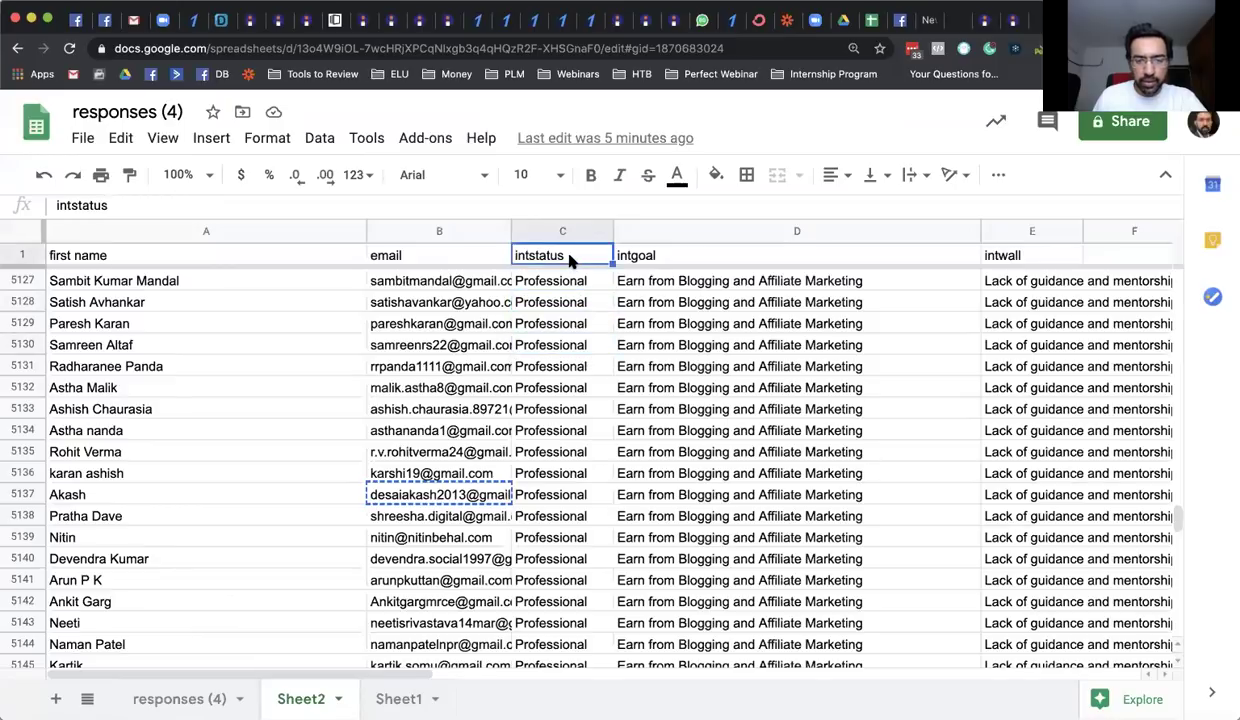
{"action": "left_click", "coordinate": [686, 262]}
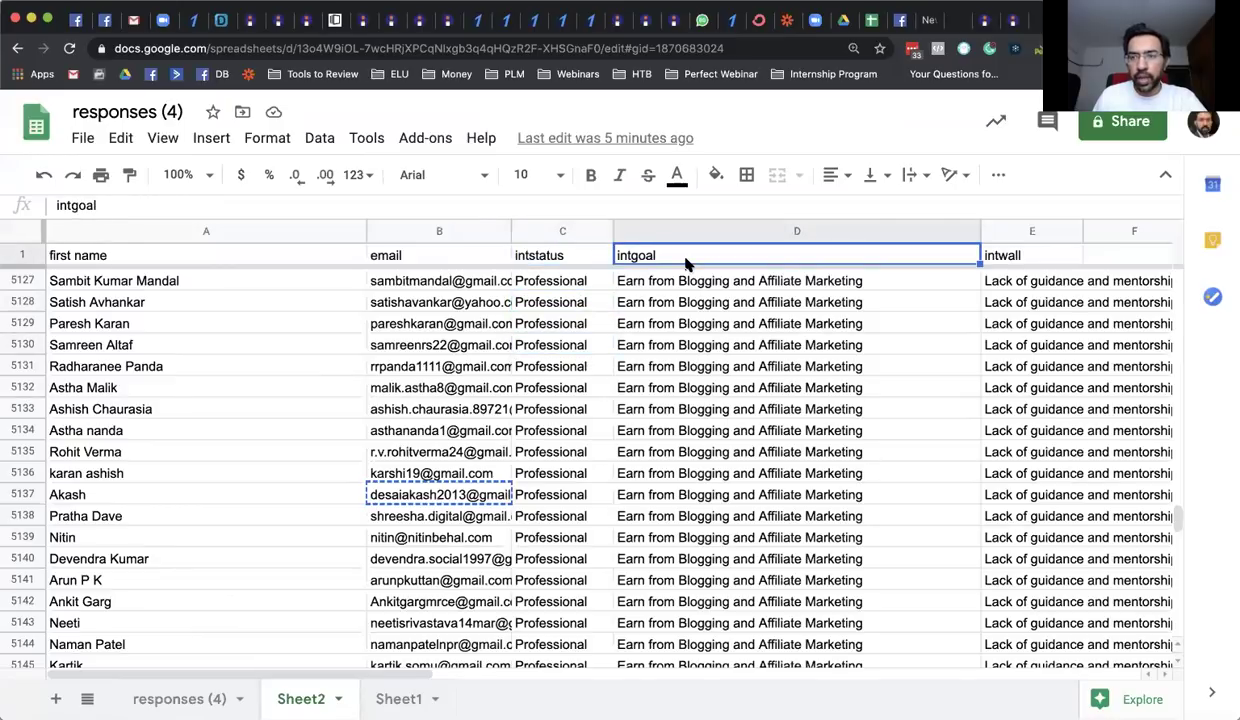
{"action": "left_click", "coordinate": [704, 368]}
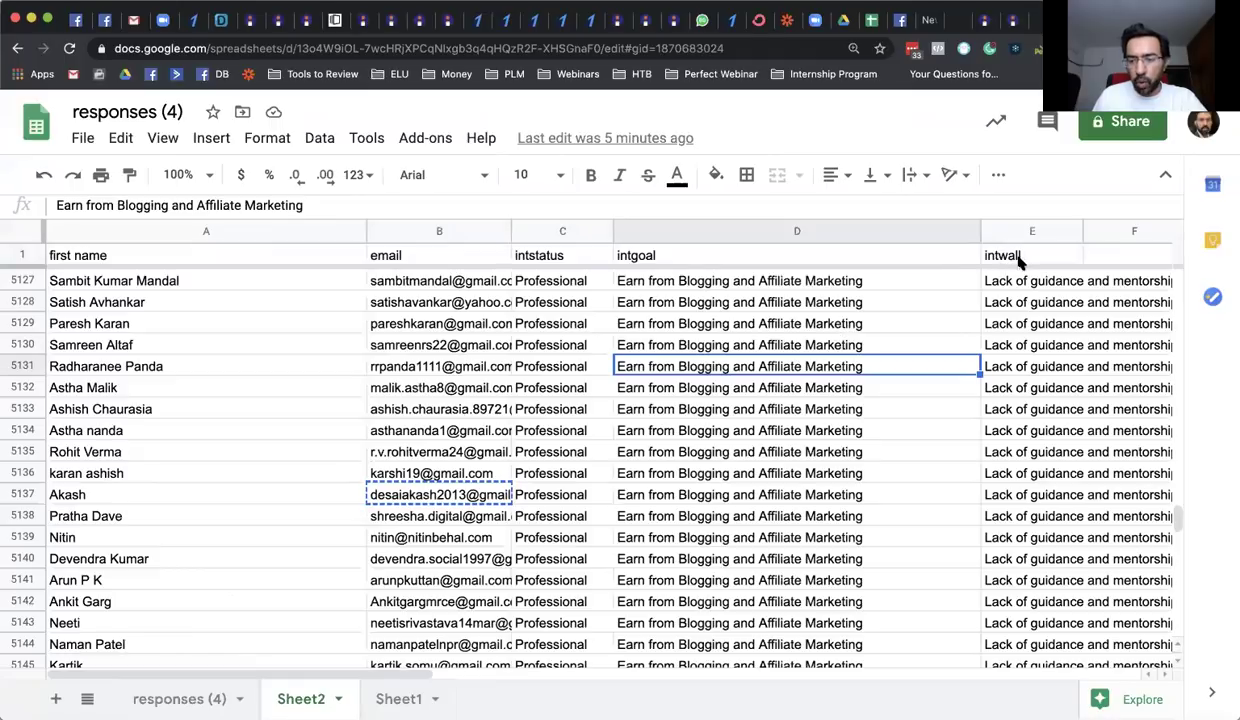
- Return to the ConvertKit email content and review the intstatus "Student" condition with the two student paragraphs beneath it
{"action": "left_click", "coordinate": [757, 22]}
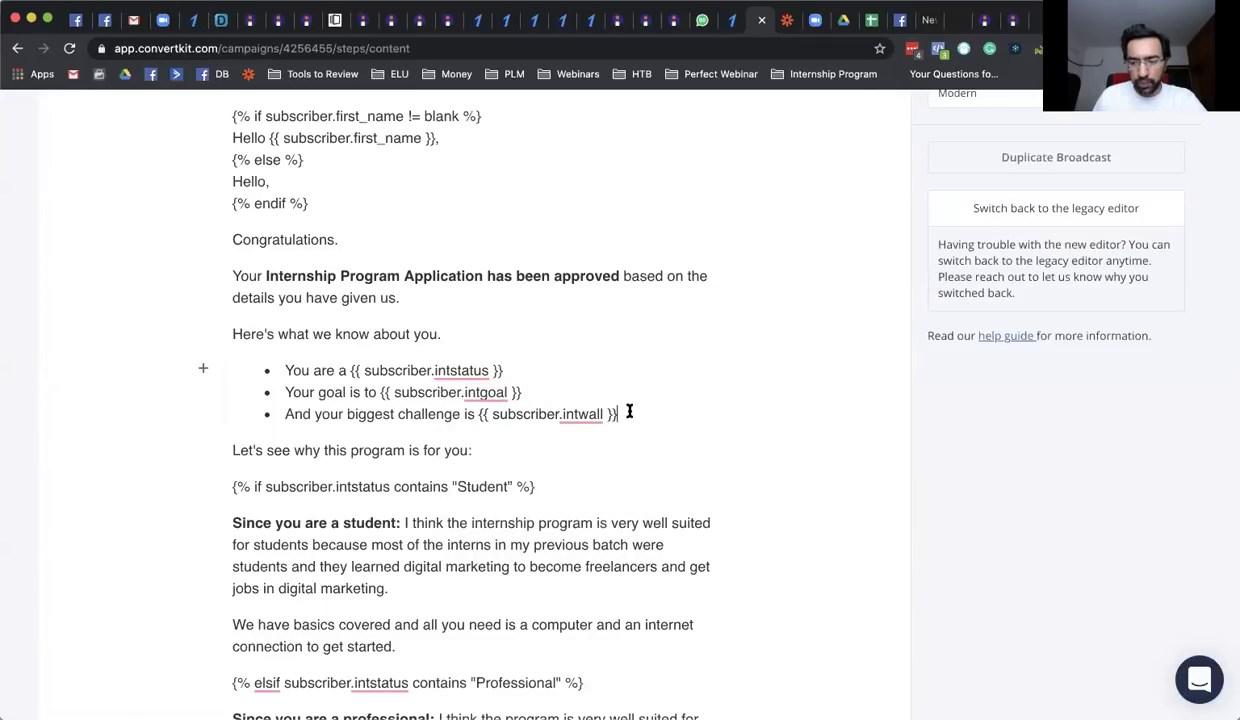
{"action": "scroll", "coordinate": [518, 372], "scroll_direction": "down", "scroll_amount": 2}
{"action": "scroll", "coordinate": [519, 373], "scroll_direction": "down", "scroll_amount": 2}
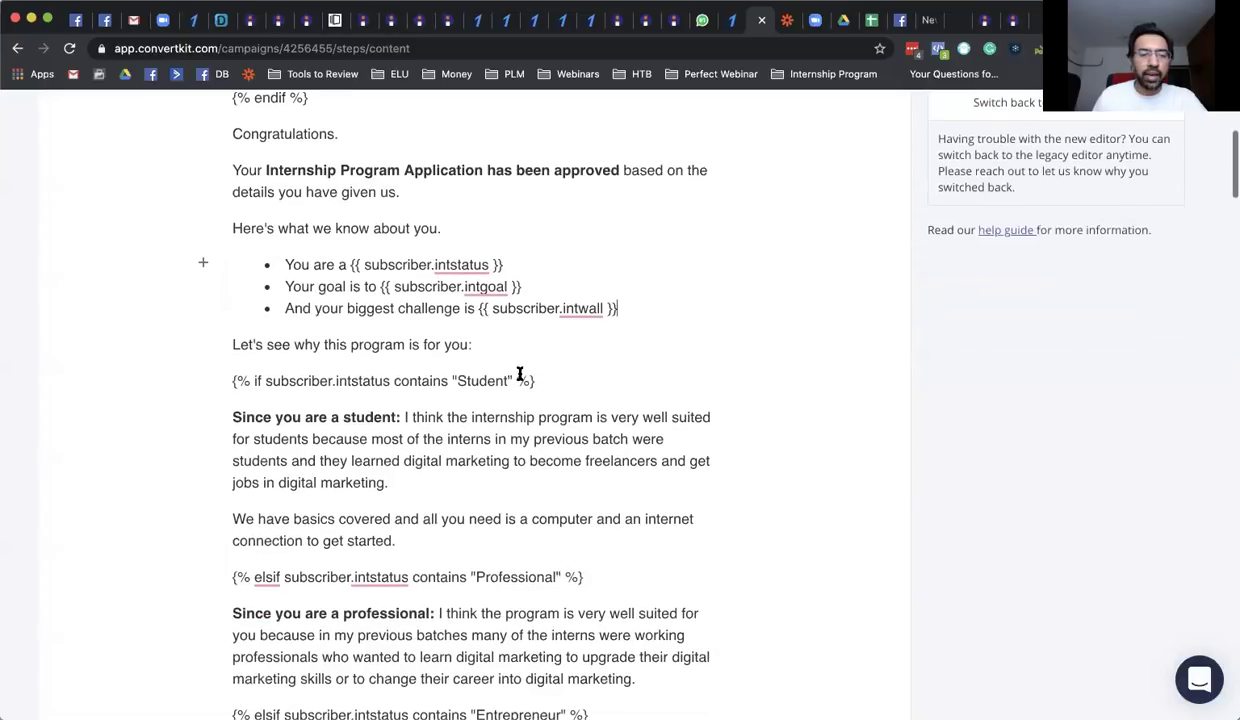
{"action": "scroll", "coordinate": [520, 371], "scroll_direction": "up", "scroll_amount": 2}
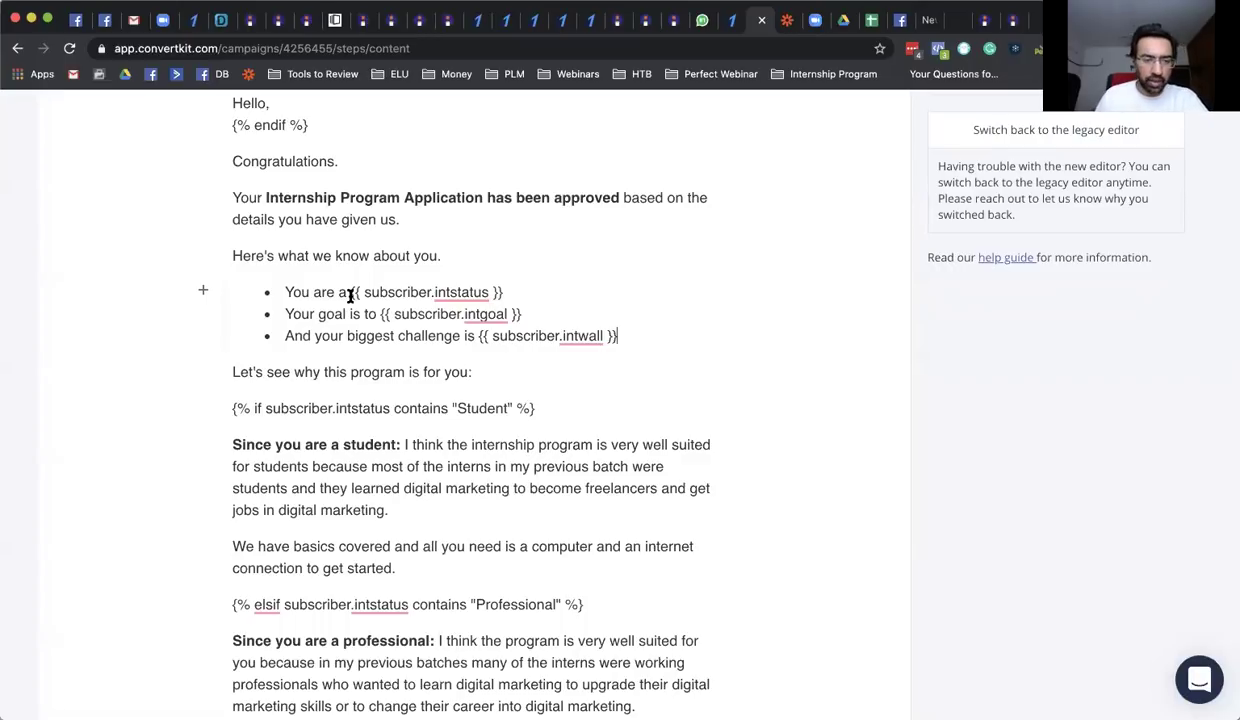
{"action": "left_click", "coordinate": [497, 384]}
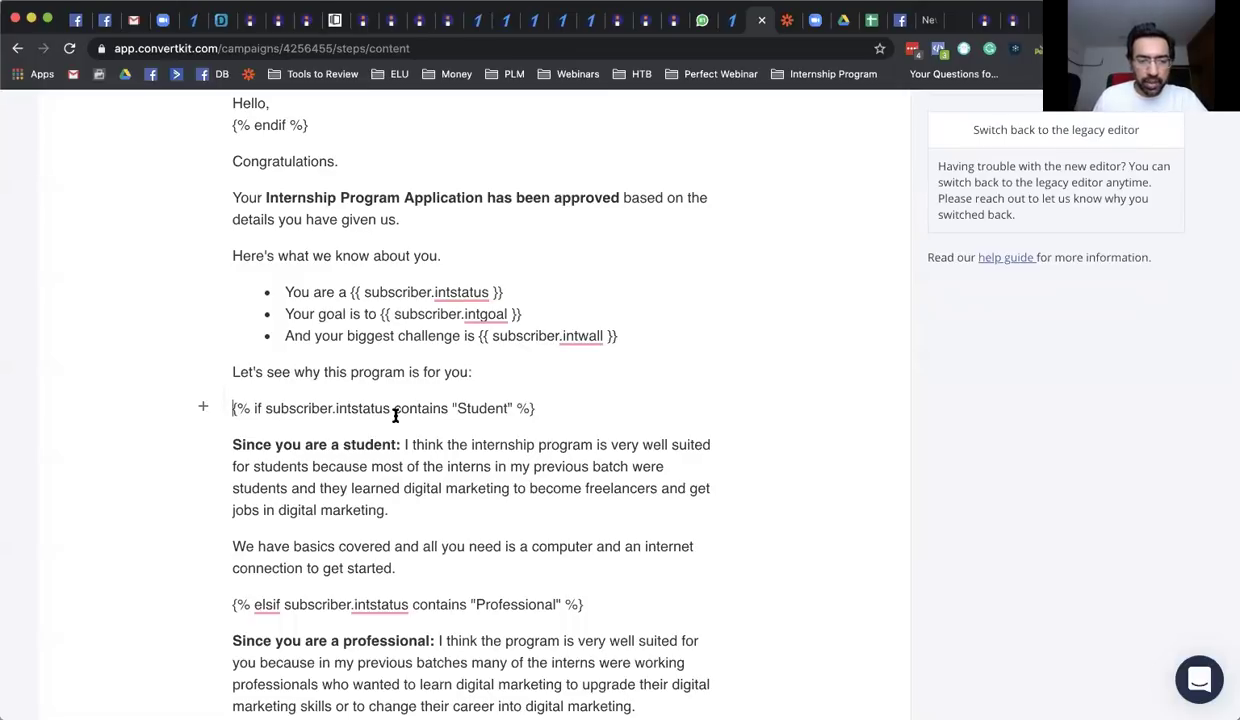
{"action": "left_click", "coordinate": [560, 410]}
{"action": "left_click", "coordinate": [434, 568]}
{"action": "left_click_drag", "start_coordinate": [434, 568], "coordinate": [237, 444]}
{"action": "left_click", "coordinate": [365, 462]}
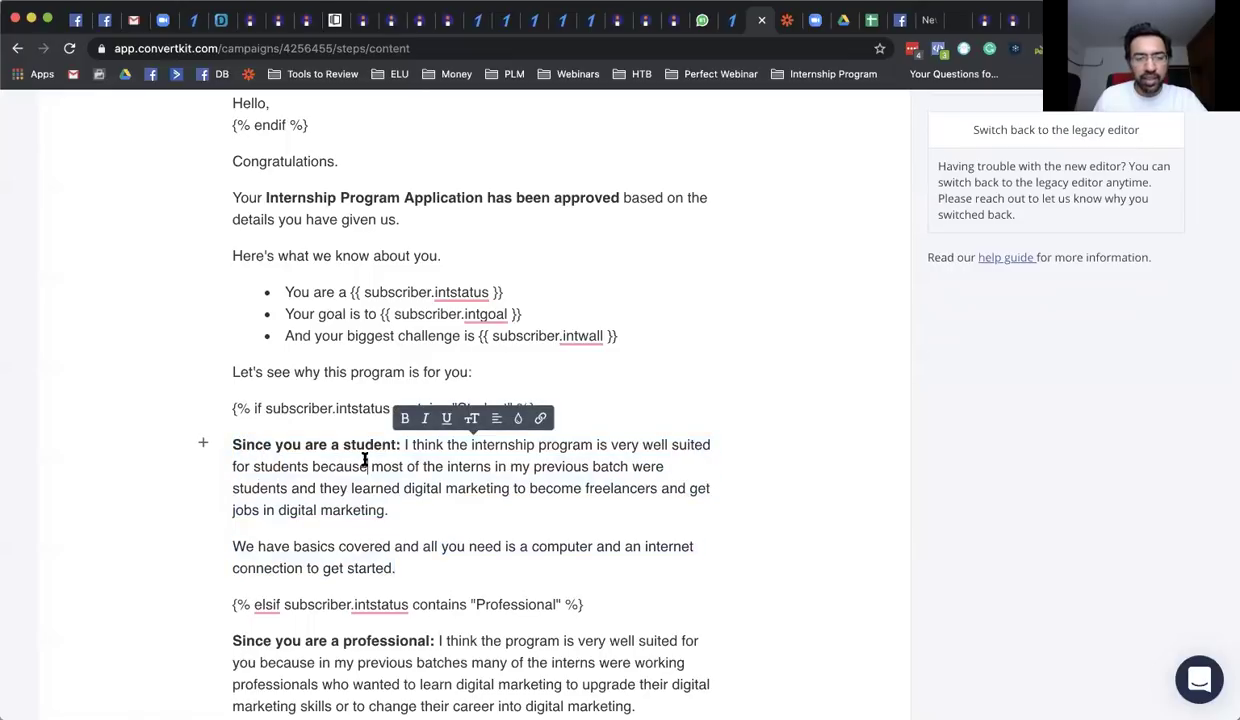
- Review the elsif condition for intstatus "Professional" and the "Since you are a professional" paragraph it controls
{"action": "scroll", "coordinate": [365, 460], "scroll_direction": "down", "scroll_amount": 5}
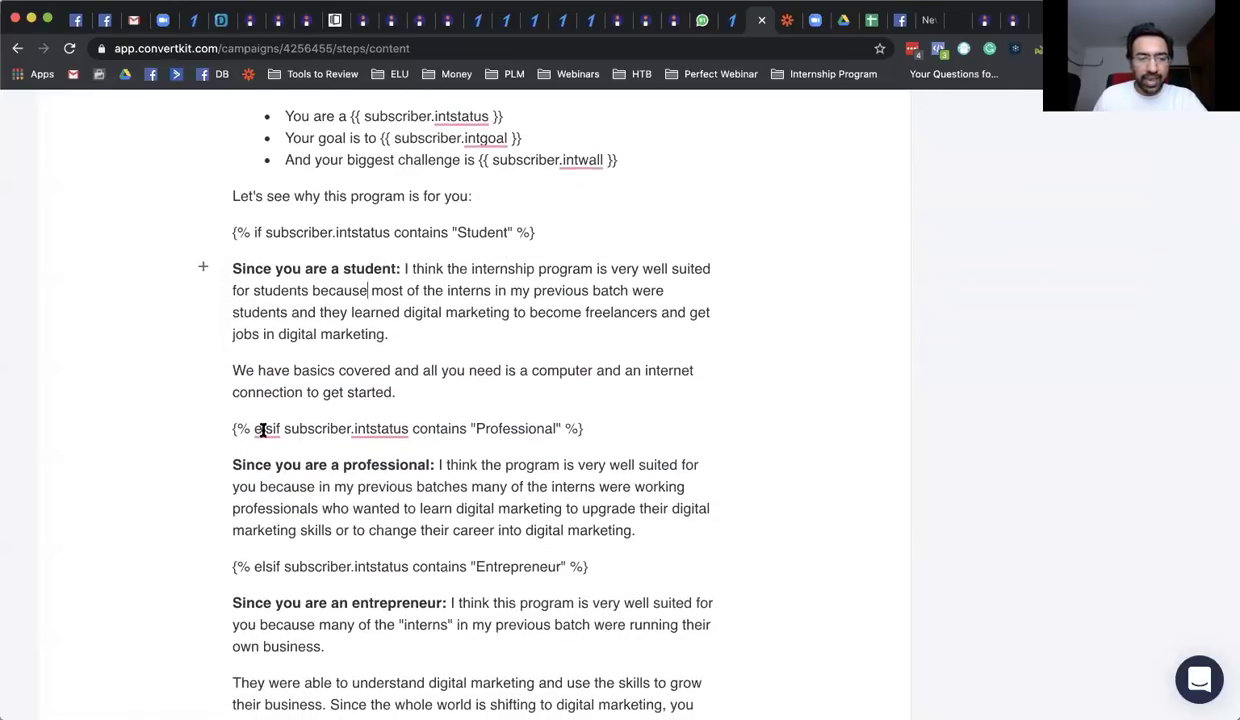
{"action": "mouse_move", "coordinate": [380, 429]}
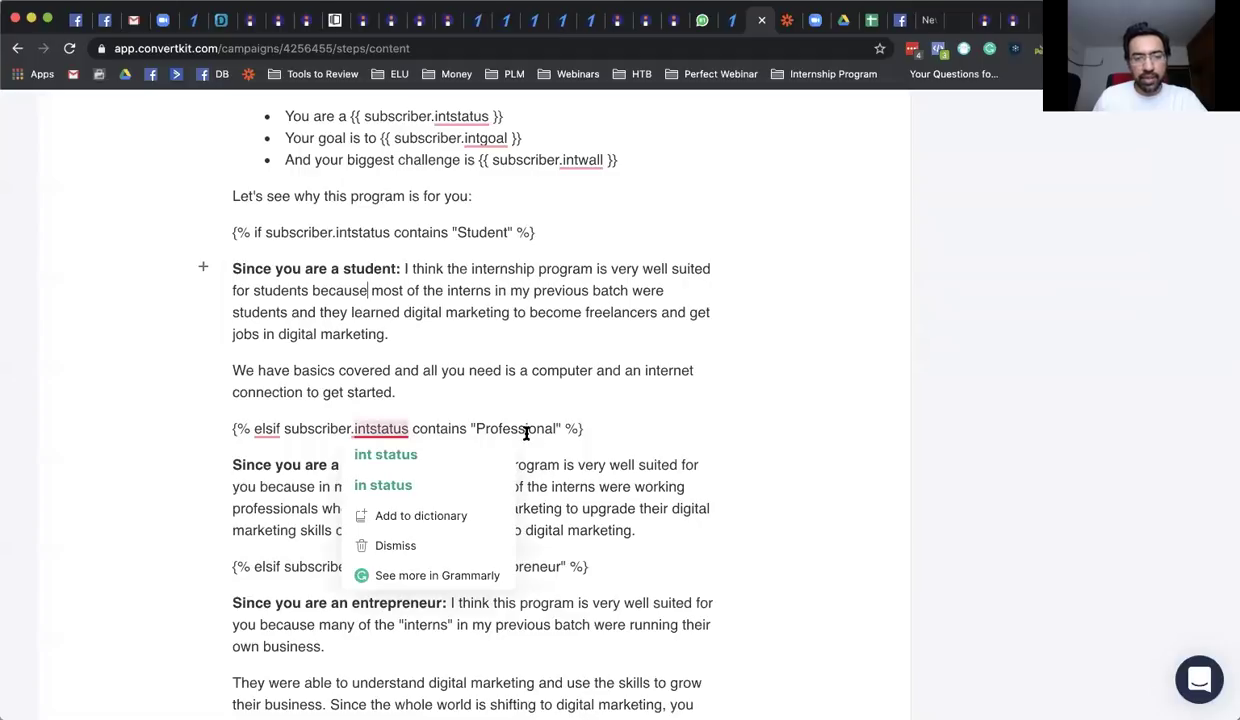
{"action": "left_click", "coordinate": [673, 427]}
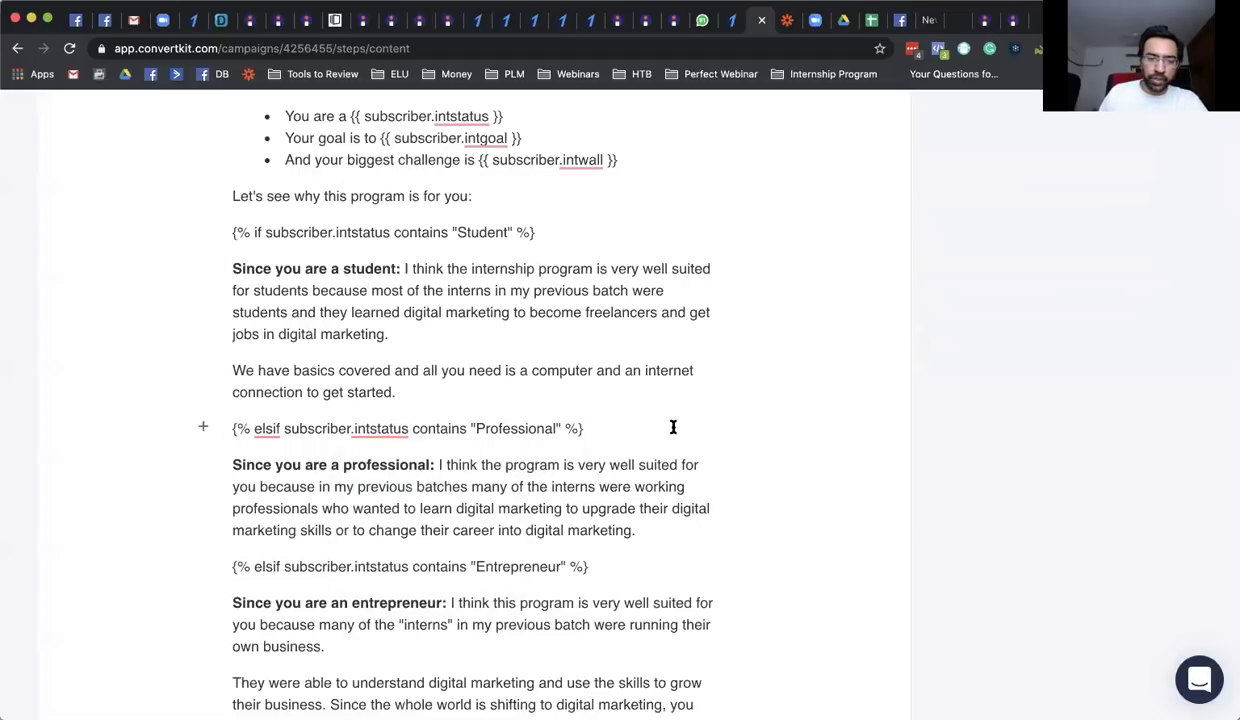
{"action": "left_click_drag", "start_coordinate": [645, 524], "coordinate": [220, 458]}
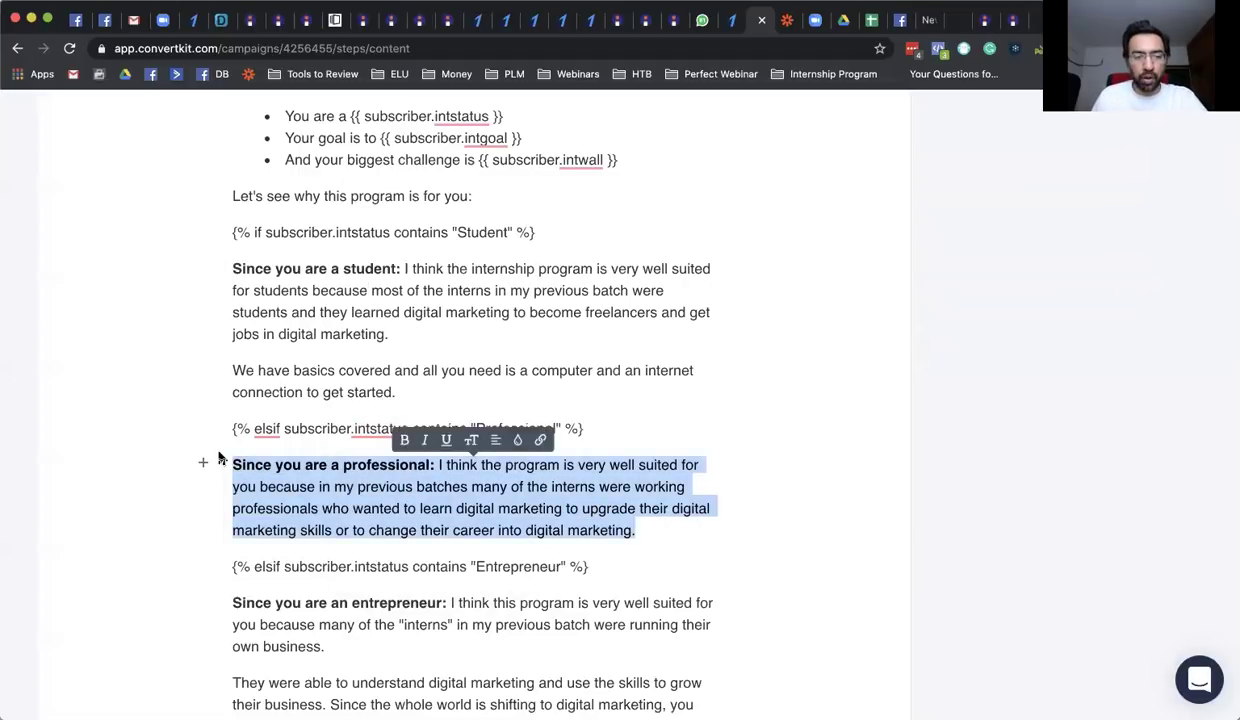
{"action": "left_click", "coordinate": [398, 486]}
- Review the elsif condition for intstatus "Entrepreneur", its paragraphs, and the endif closing the status block
{"action": "scroll", "coordinate": [396, 476], "scroll_direction": "down", "scroll_amount": 3}
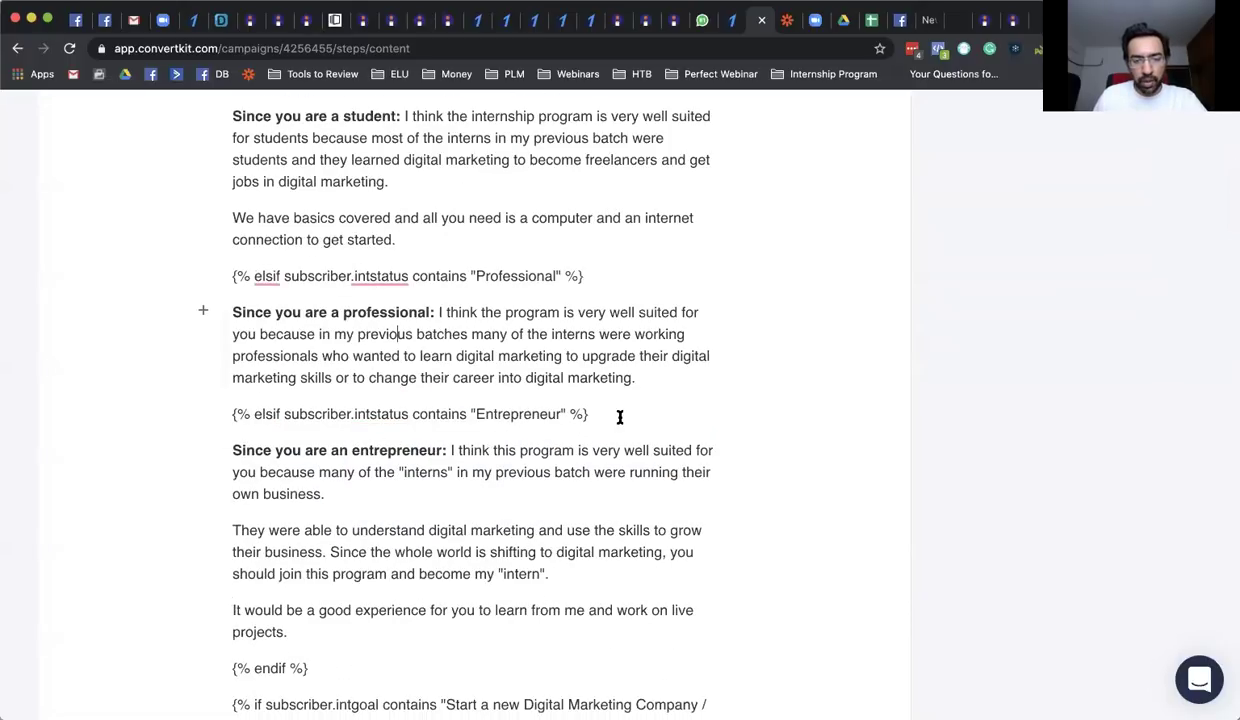
{"action": "left_click", "coordinate": [378, 476]}
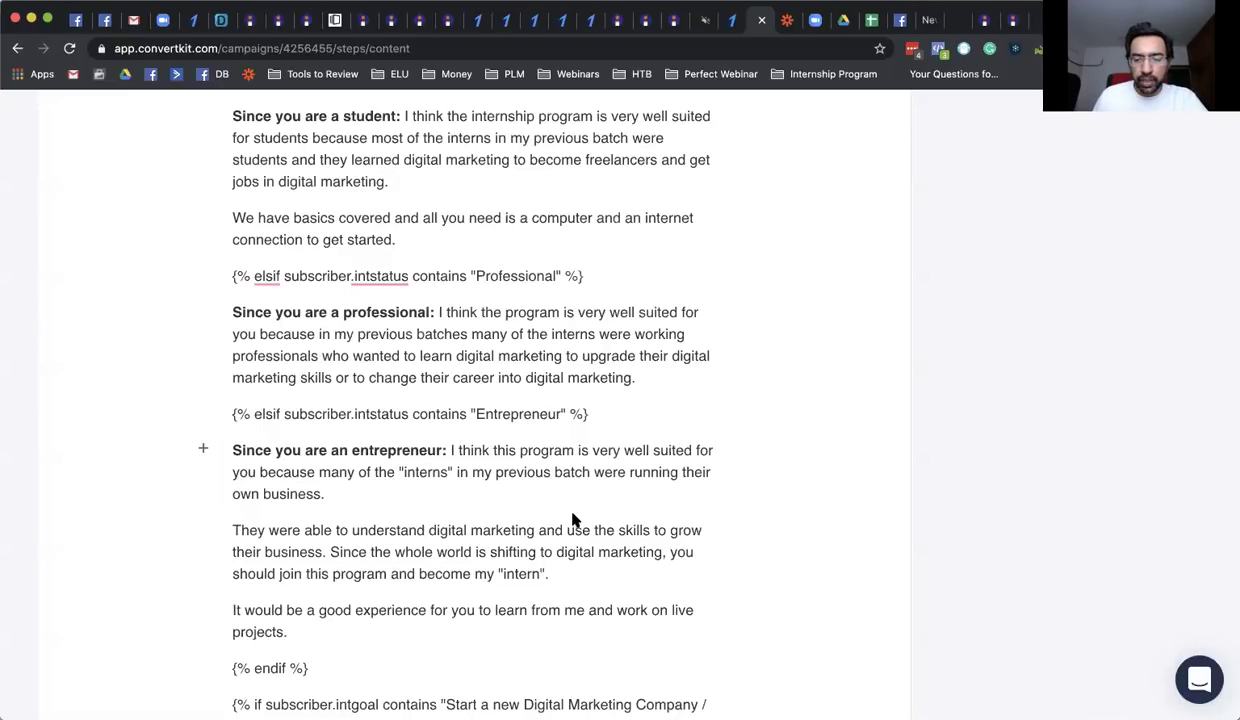
{"action": "scroll", "coordinate": [570, 519], "scroll_direction": "down", "scroll_amount": 2}
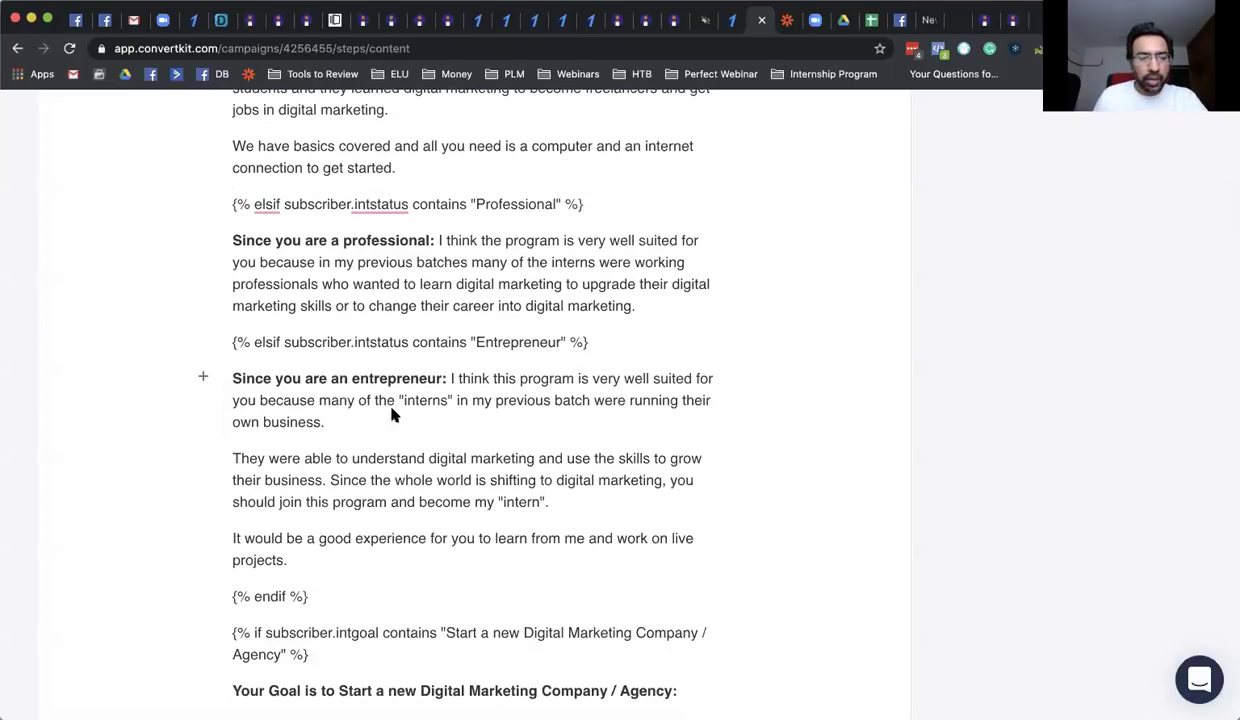
{"action": "scroll", "coordinate": [397, 420], "scroll_direction": "down", "scroll_amount": 3}
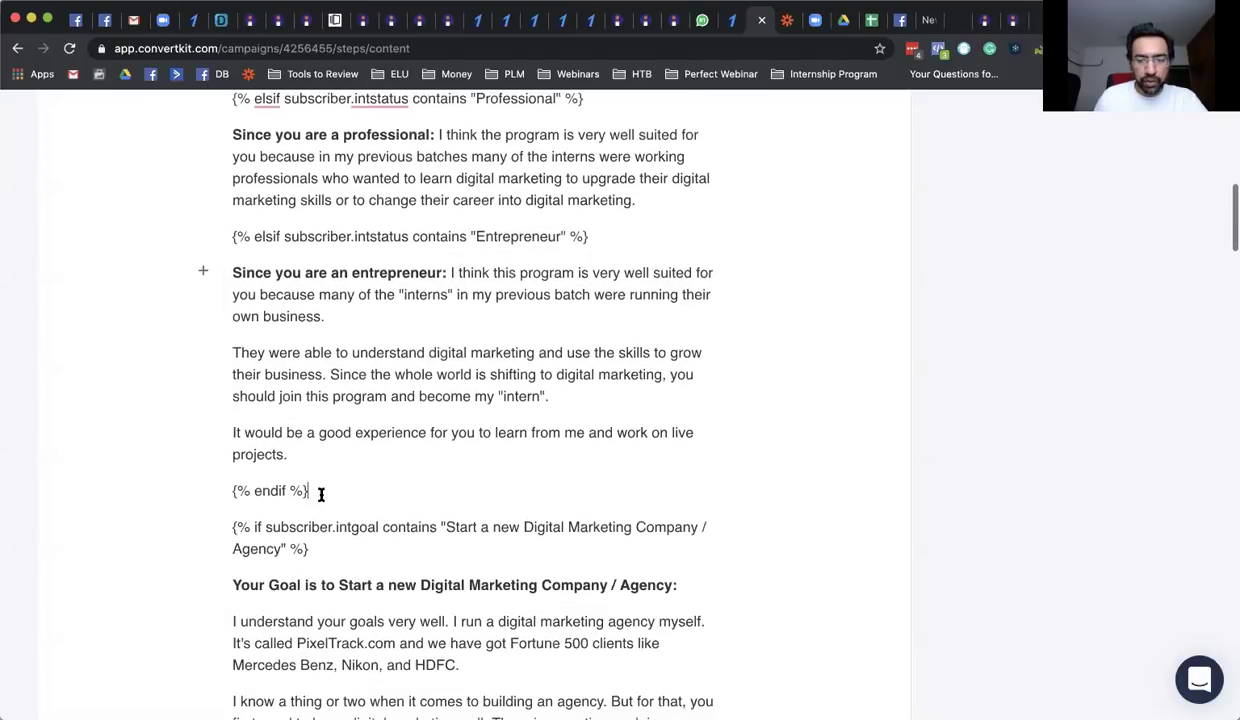
{"action": "scroll", "coordinate": [321, 494], "scroll_direction": "up", "scroll_amount": 1}
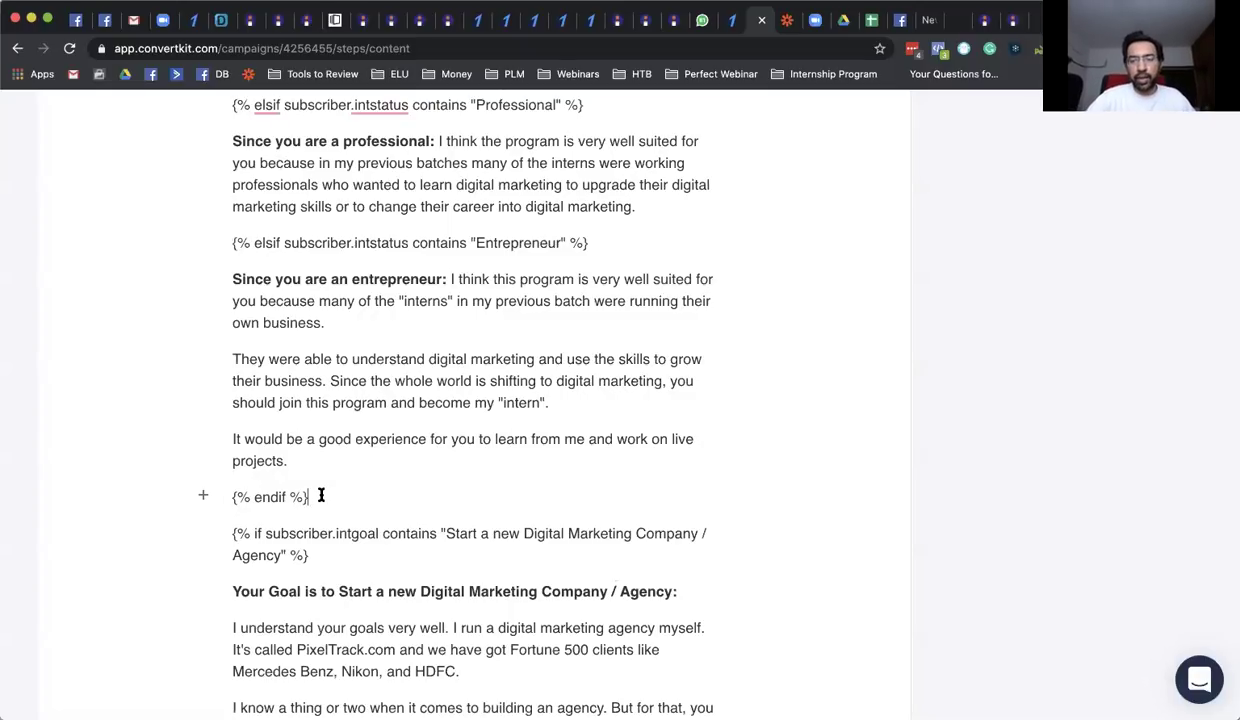
- Examine where the status block ends and the intgoal condition "Start a new Digital Marketing Company / Agency" begins
{"action": "scroll", "coordinate": [321, 495], "scroll_direction": "down", "scroll_amount": 2}
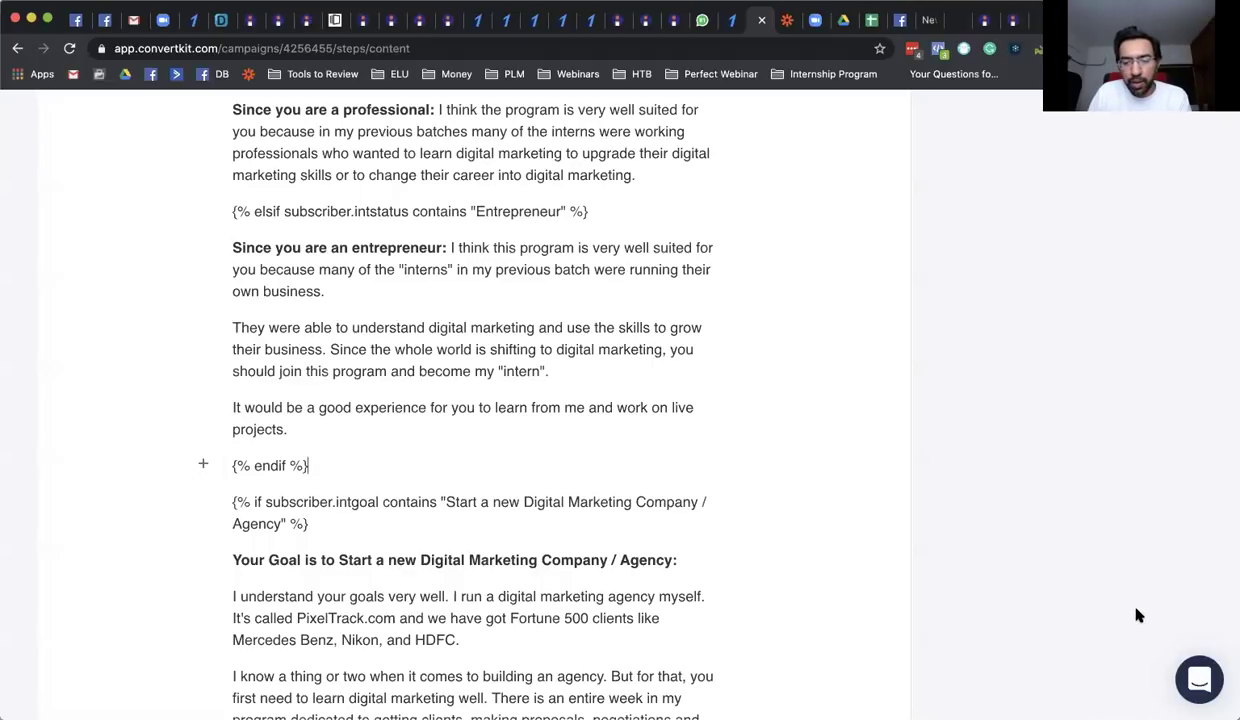
{"action": "scroll", "coordinate": [324, 463], "scroll_direction": "down", "scroll_amount": 2}
{"action": "left_click", "coordinate": [340, 452]}
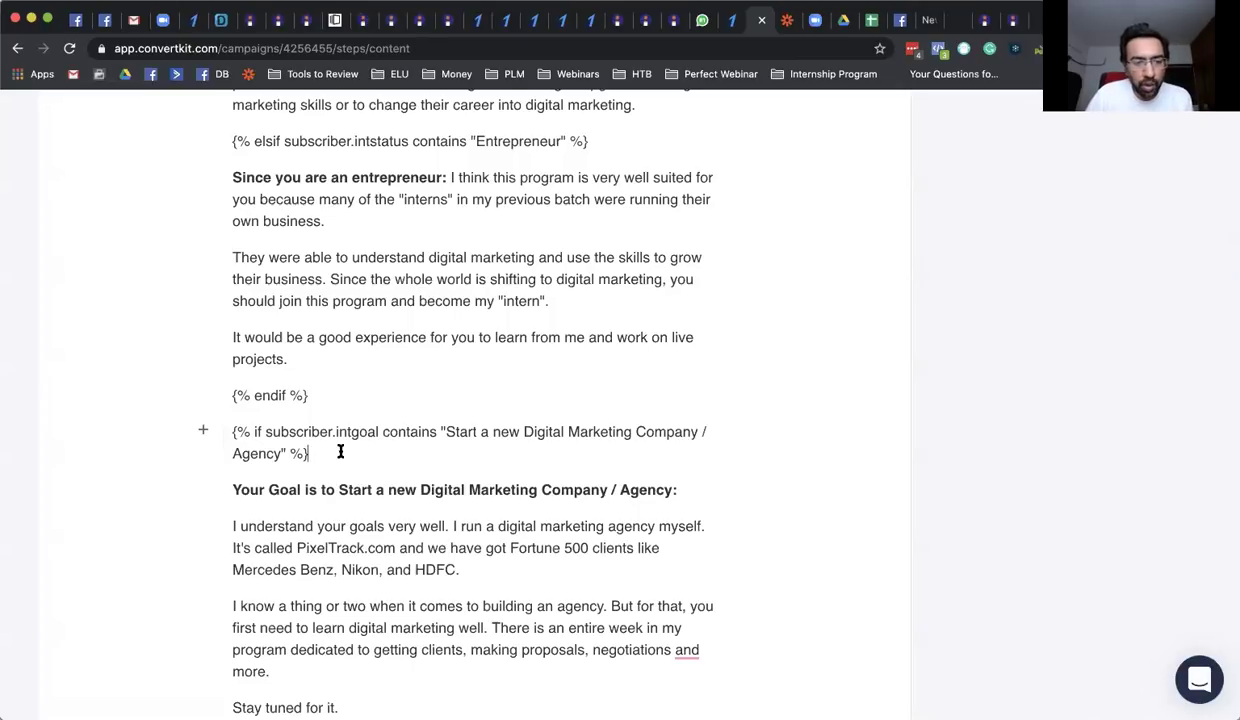
{"action": "scroll", "coordinate": [340, 452], "scroll_direction": "down", "scroll_amount": 1}
{"action": "left_click", "coordinate": [318, 373]}
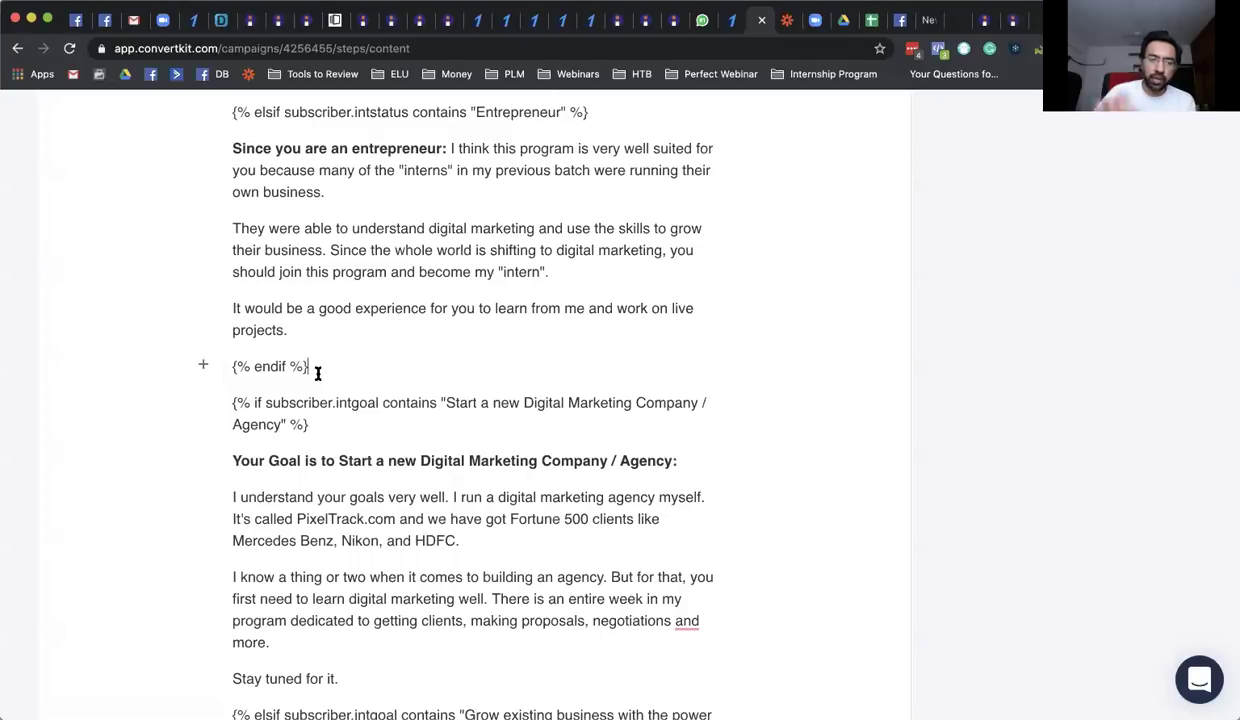
{"action": "scroll", "coordinate": [318, 373], "scroll_direction": "down", "scroll_amount": 1}
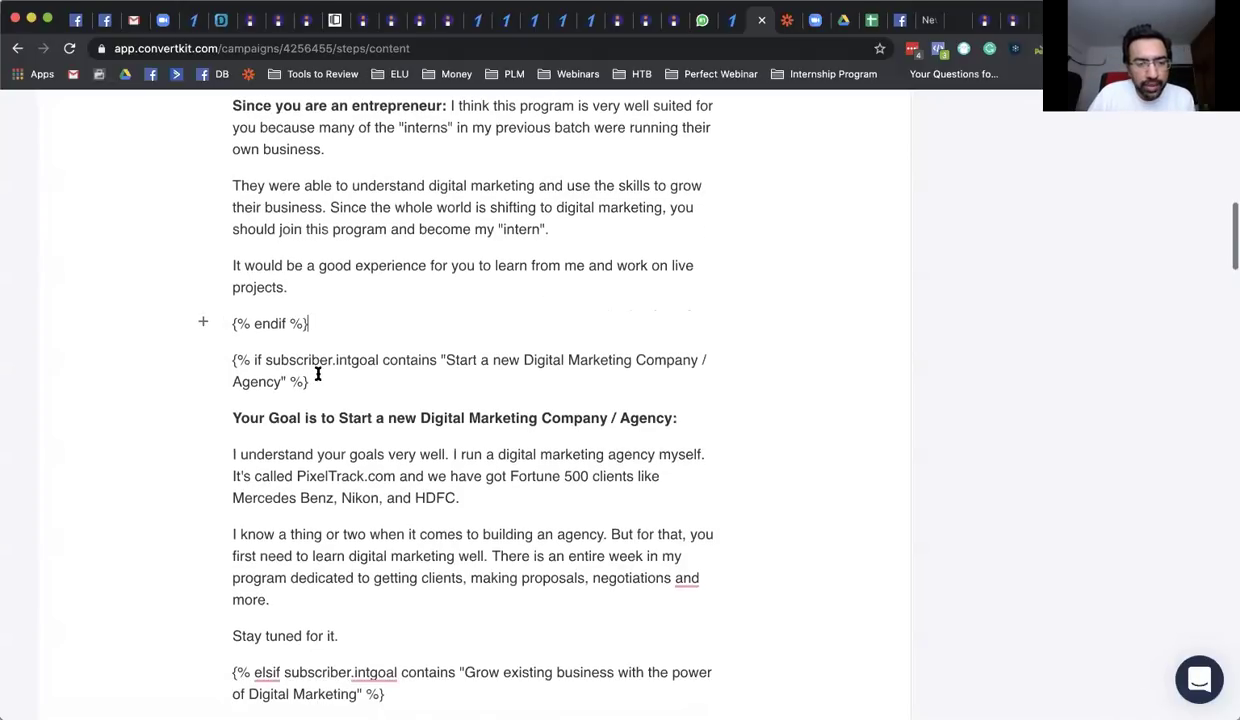
{"action": "left_click", "coordinate": [340, 380]}
{"action": "scroll", "coordinate": [342, 380], "scroll_direction": "down", "scroll_amount": 1}
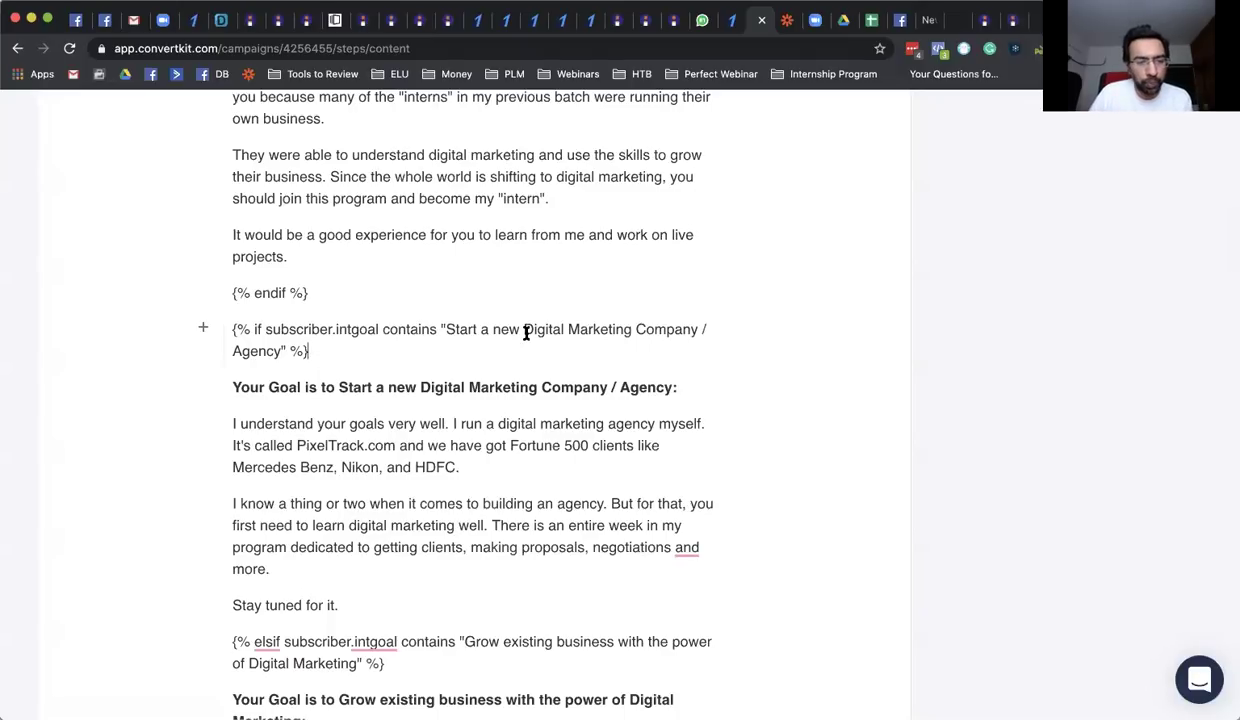
- Compare the status conditions with the intgoal conditions, reading through the "Grow existing business with the power of Digital Marketing" block
{"action": "scroll", "coordinate": [526, 333], "scroll_direction": "down", "scroll_amount": 2}
{"action": "scroll", "coordinate": [526, 333], "scroll_direction": "up", "scroll_amount": 5}
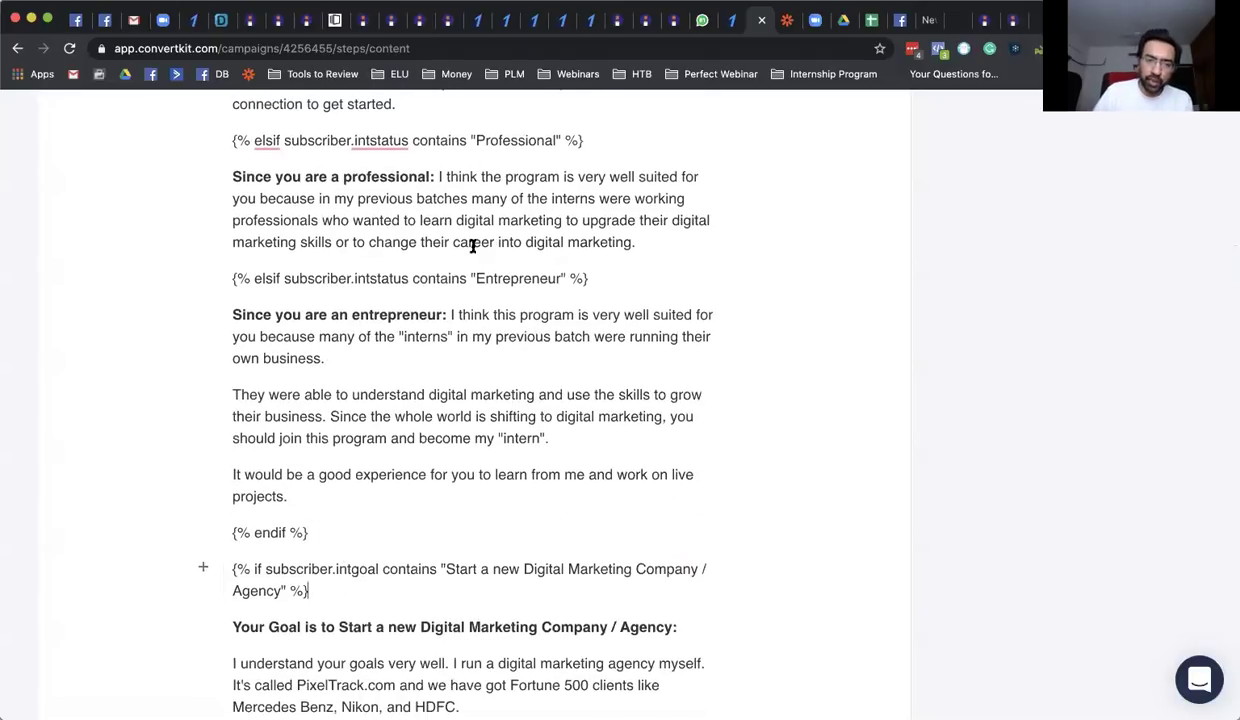
{"action": "scroll", "coordinate": [473, 358], "scroll_direction": "down", "scroll_amount": 5}
{"action": "scroll", "coordinate": [473, 358], "scroll_direction": "down", "scroll_amount": 3}
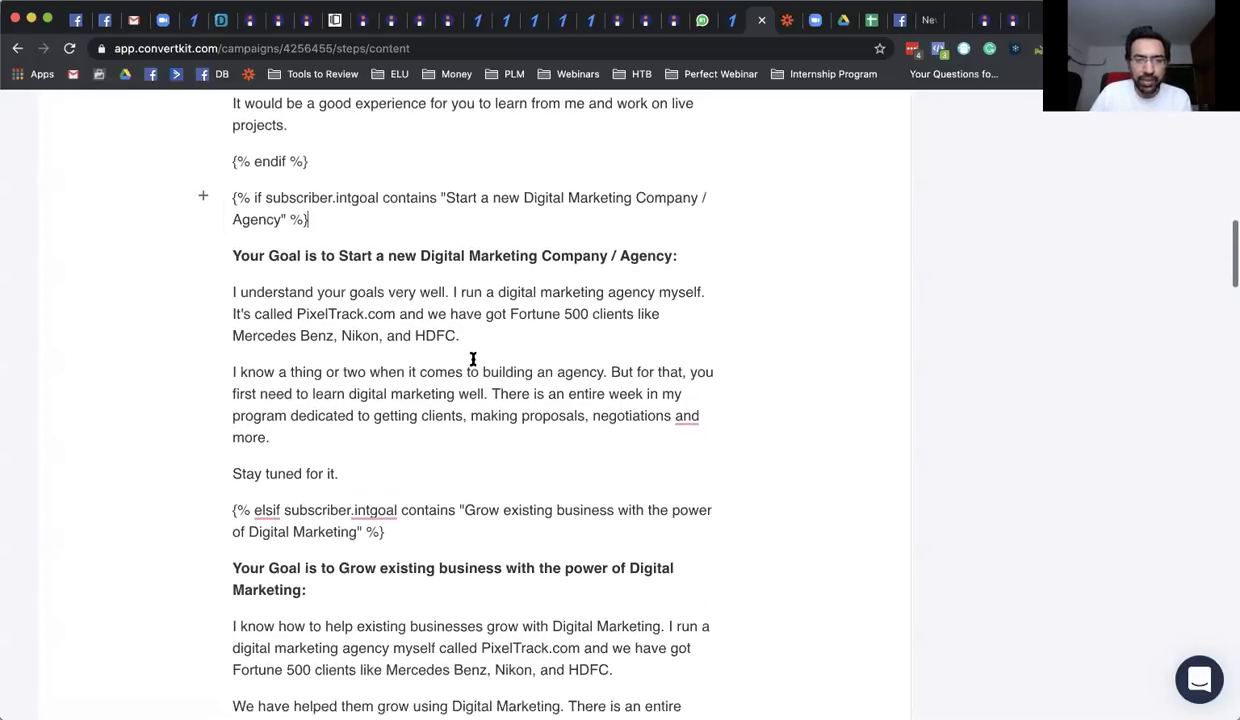
{"action": "scroll", "coordinate": [585, 150], "scroll_direction": "down", "scroll_amount": 5}
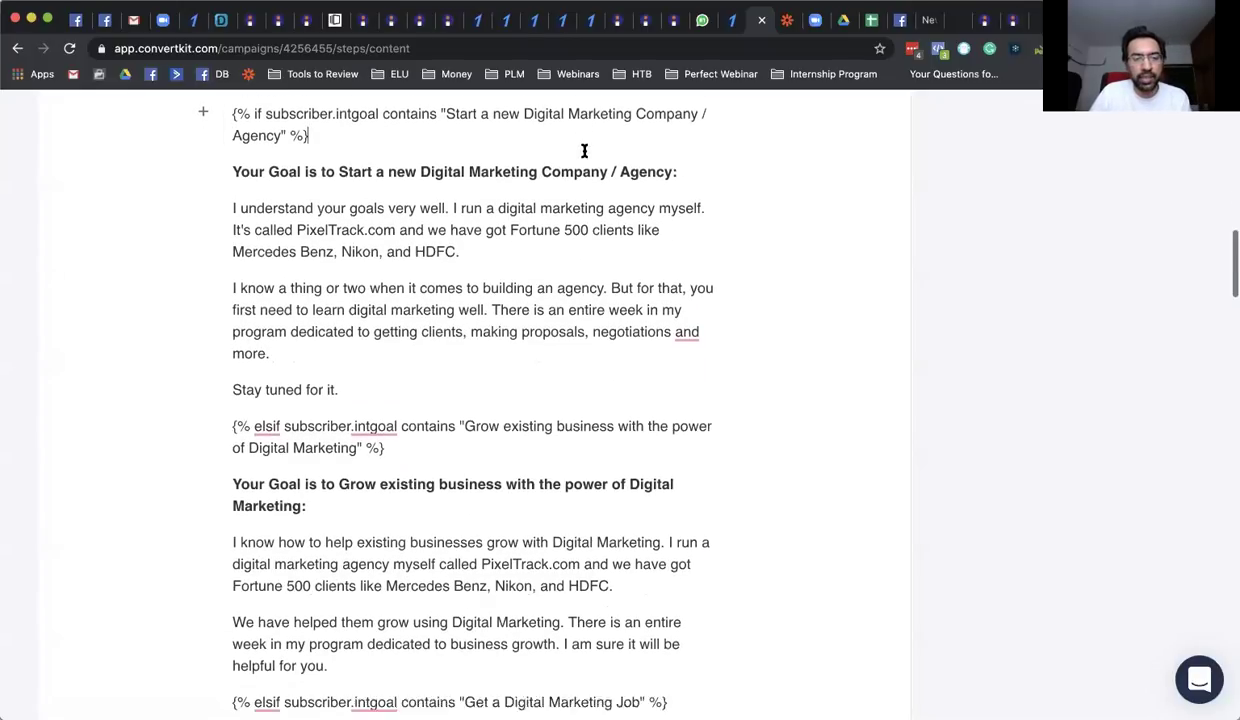
{"action": "scroll", "coordinate": [585, 150], "scroll_direction": "down", "scroll_amount": 1}
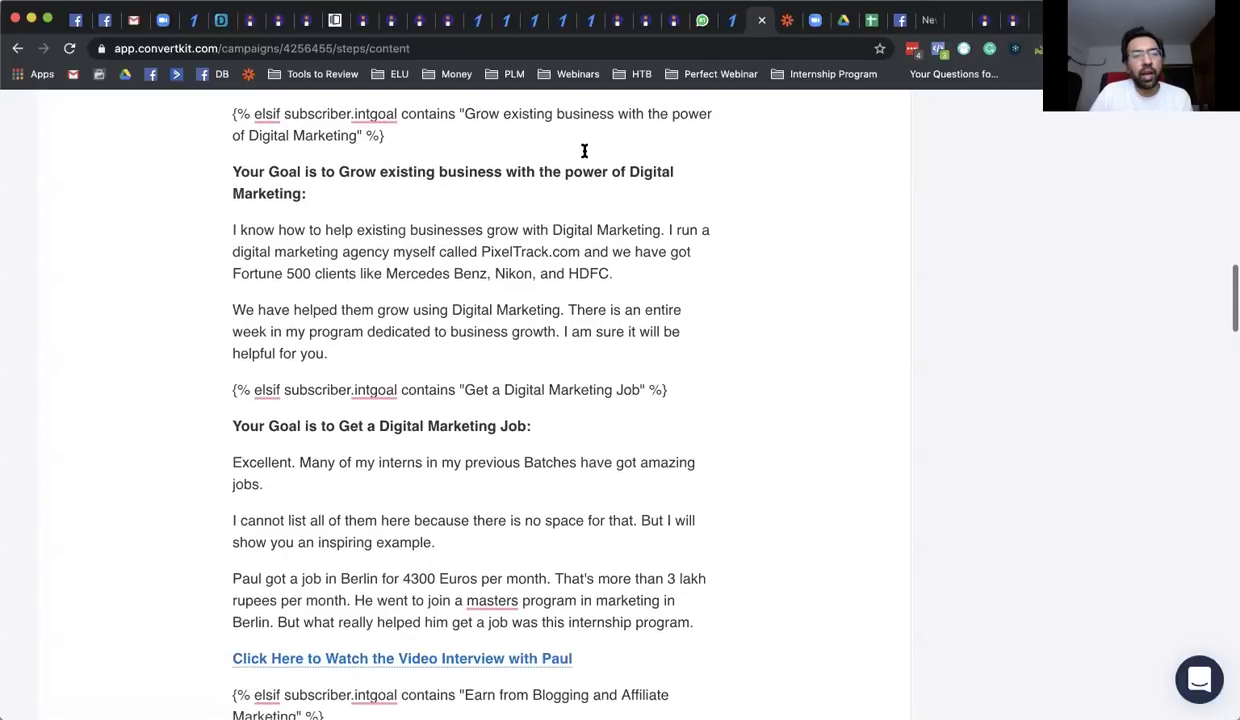
{"action": "left_click", "coordinate": [481, 127]}
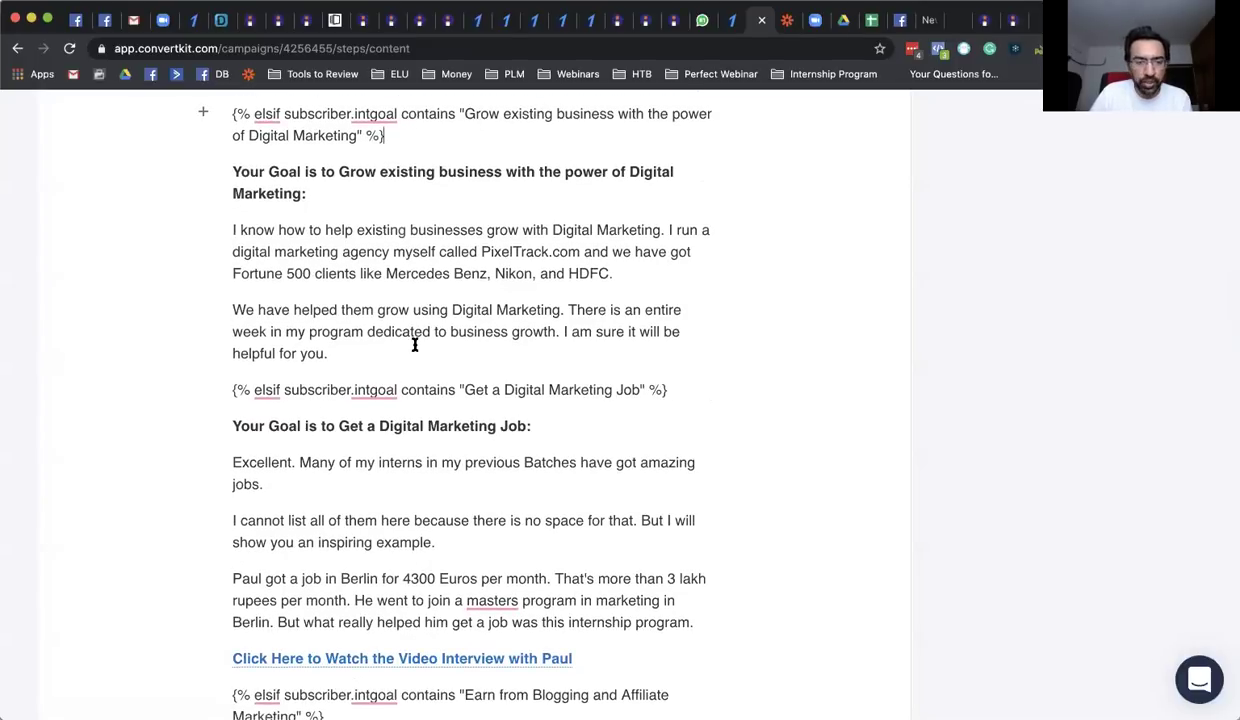
- Review the intgoal condition "Get a Digital Marketing Job" and its paragraphs down to the video interview link
{"action": "scroll", "coordinate": [415, 345], "scroll_direction": "down", "scroll_amount": 4}
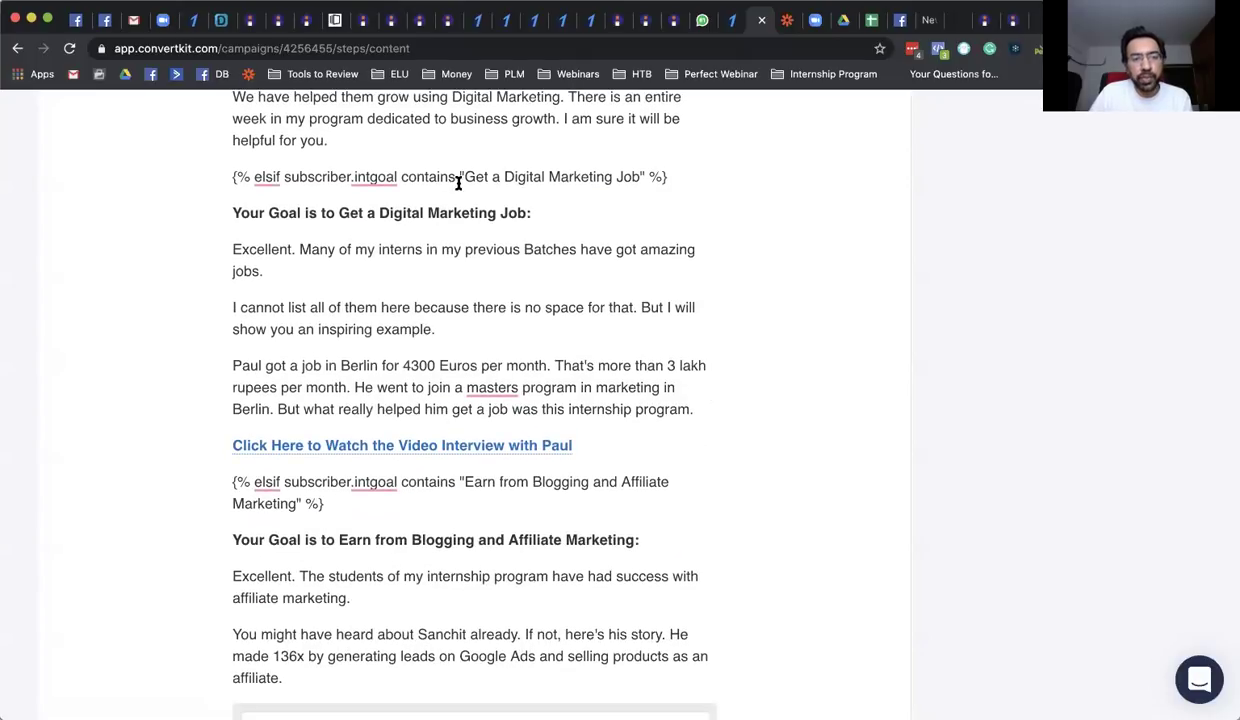
{"action": "left_click", "coordinate": [558, 212]}
{"action": "scroll", "coordinate": [558, 212], "scroll_direction": "down", "scroll_amount": 1}
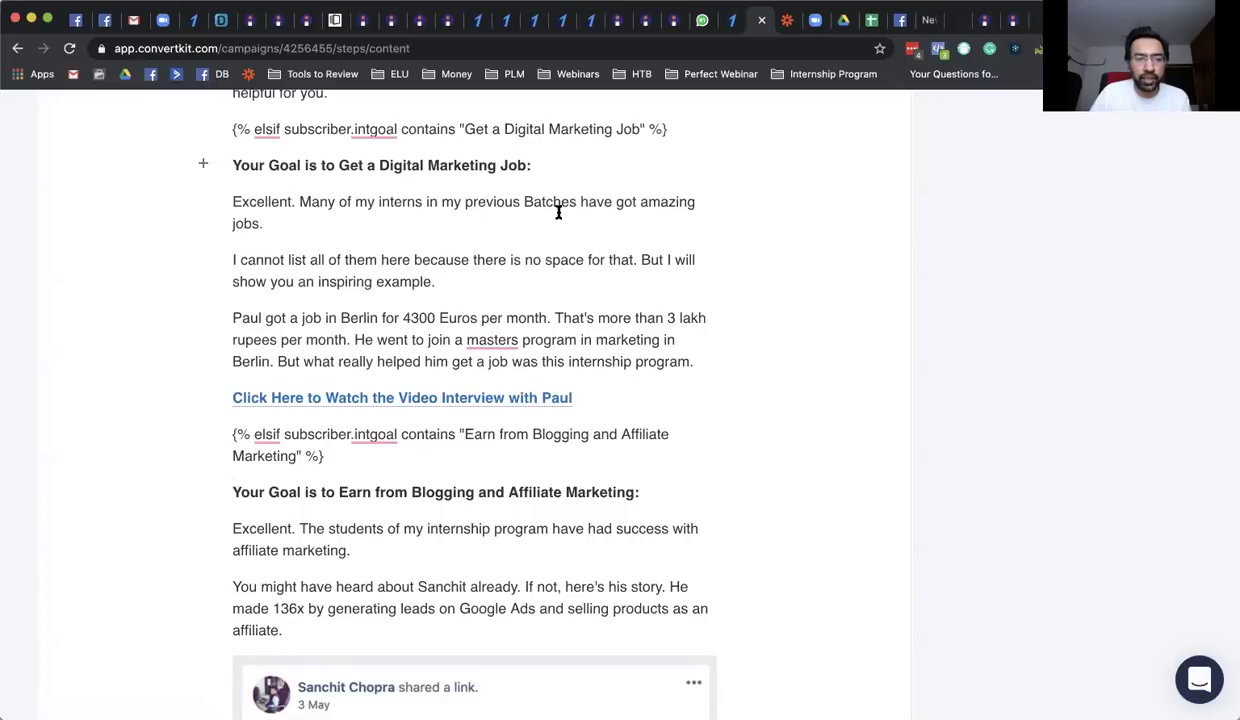
{"action": "scroll", "coordinate": [558, 212], "scroll_direction": "down", "scroll_amount": 1}
{"action": "left_click", "coordinate": [598, 368]}
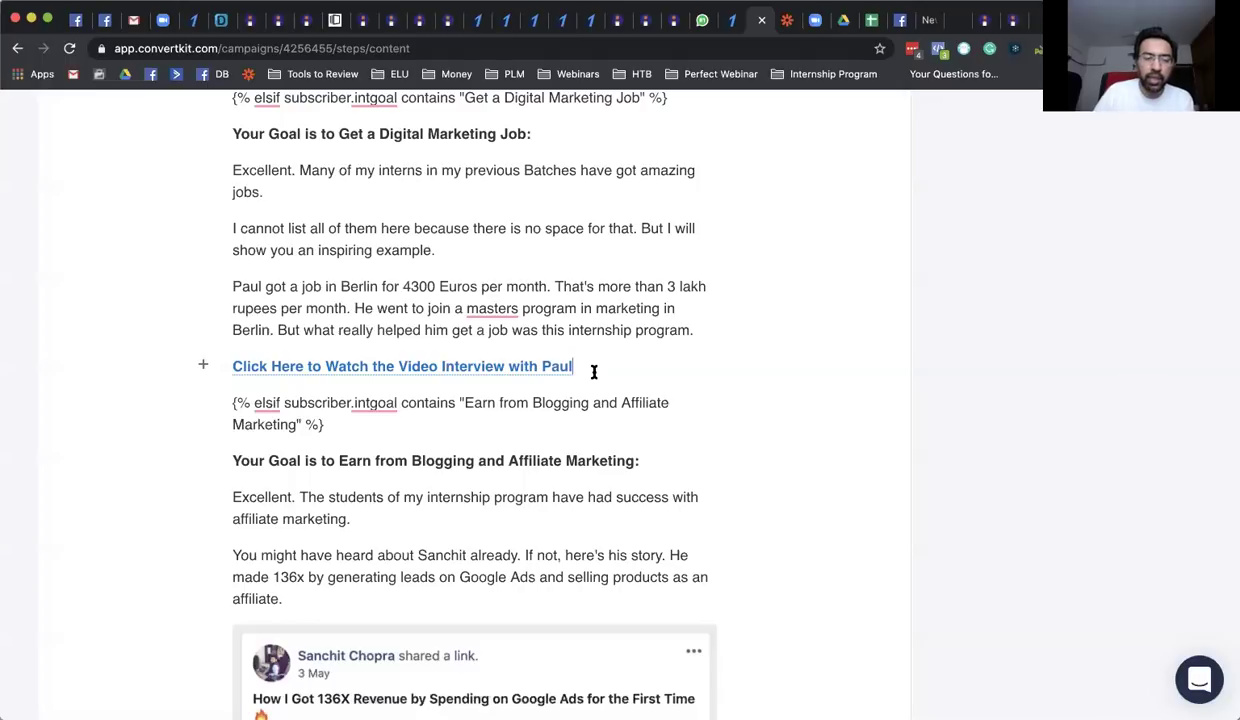
{"action": "scroll", "coordinate": [594, 372], "scroll_direction": "down", "scroll_amount": 1}
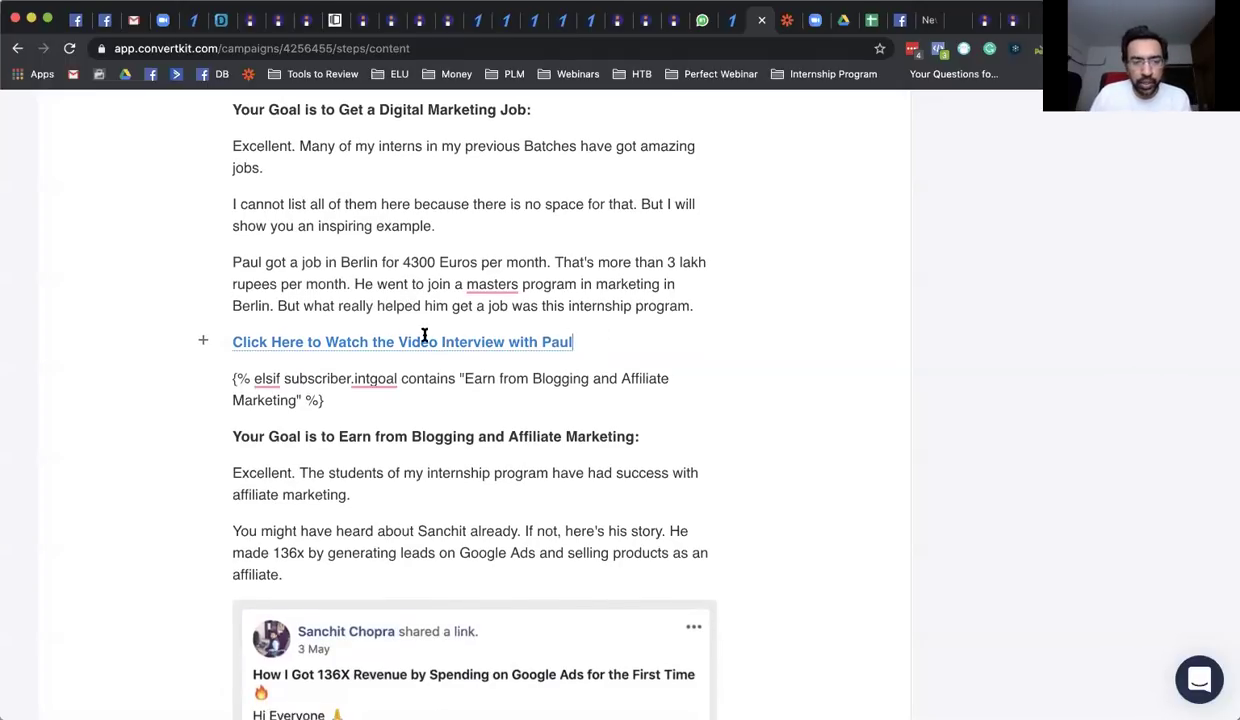
- Review the elsif condition for intgoal "Earn from Blogging and Affiliate Marketing" and read through its student success story
{"action": "left_click", "coordinate": [374, 402]}
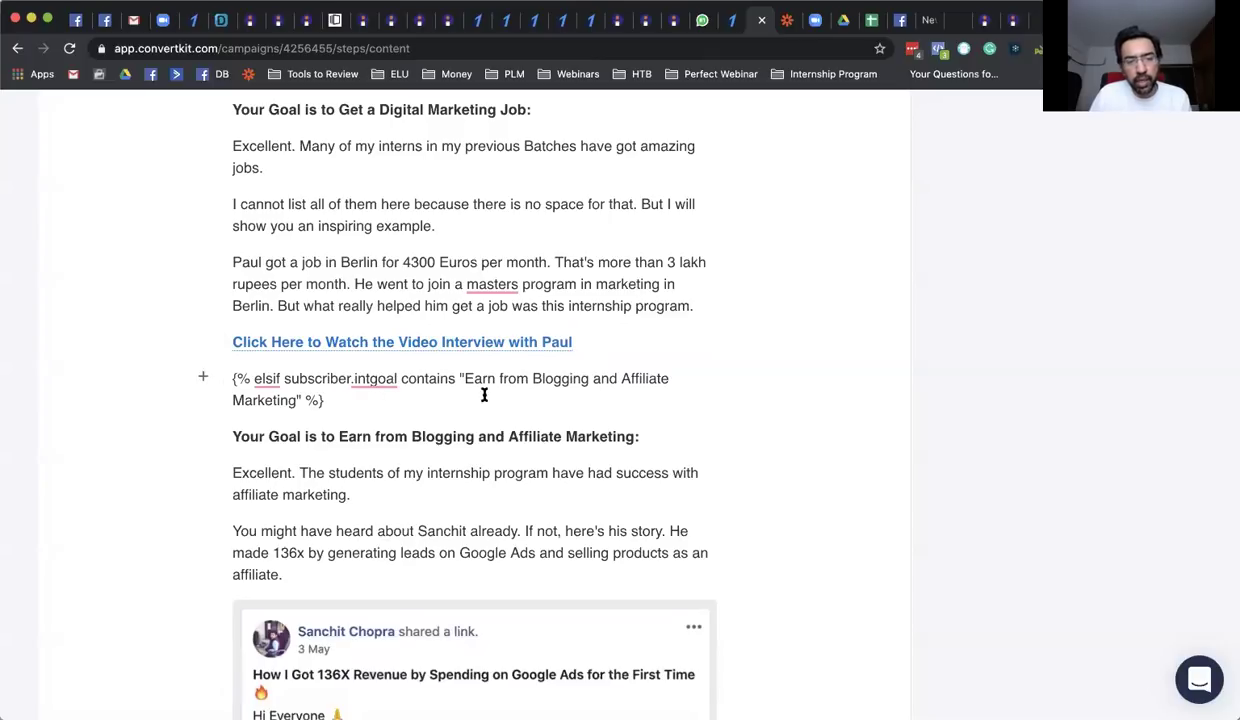
{"action": "scroll", "coordinate": [504, 410], "scroll_direction": "down", "scroll_amount": 3}
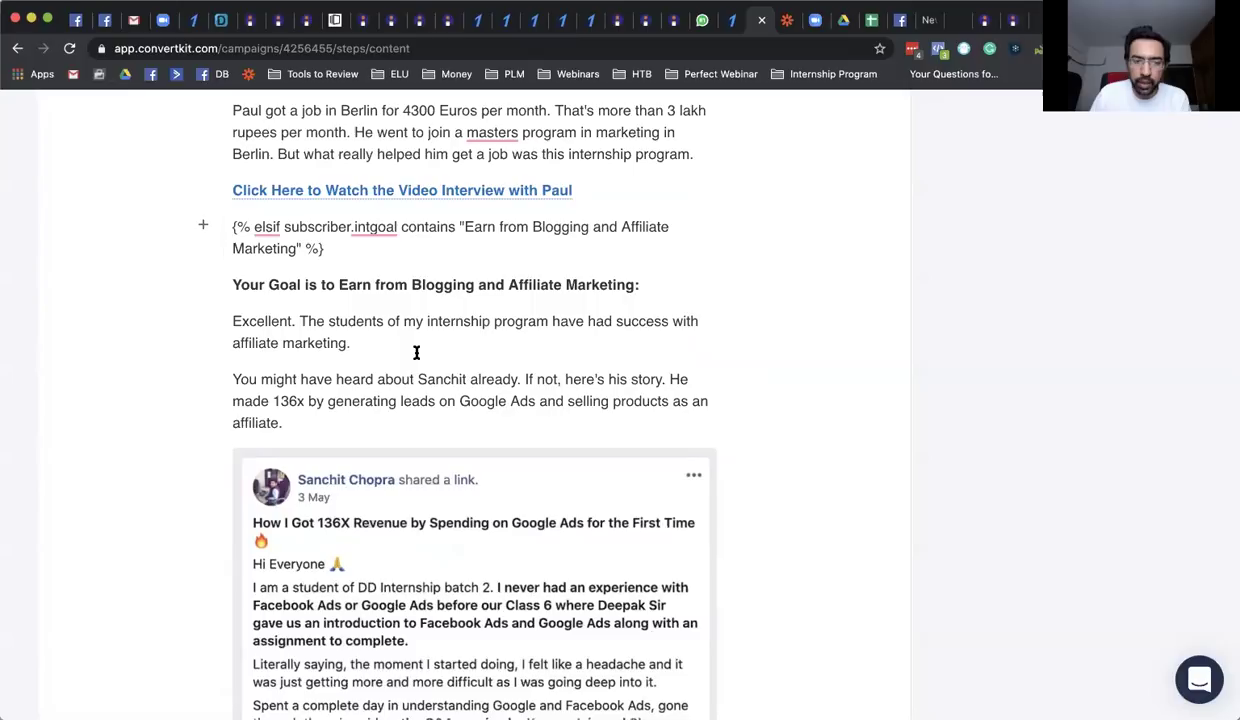
{"action": "left_click", "coordinate": [383, 334]}
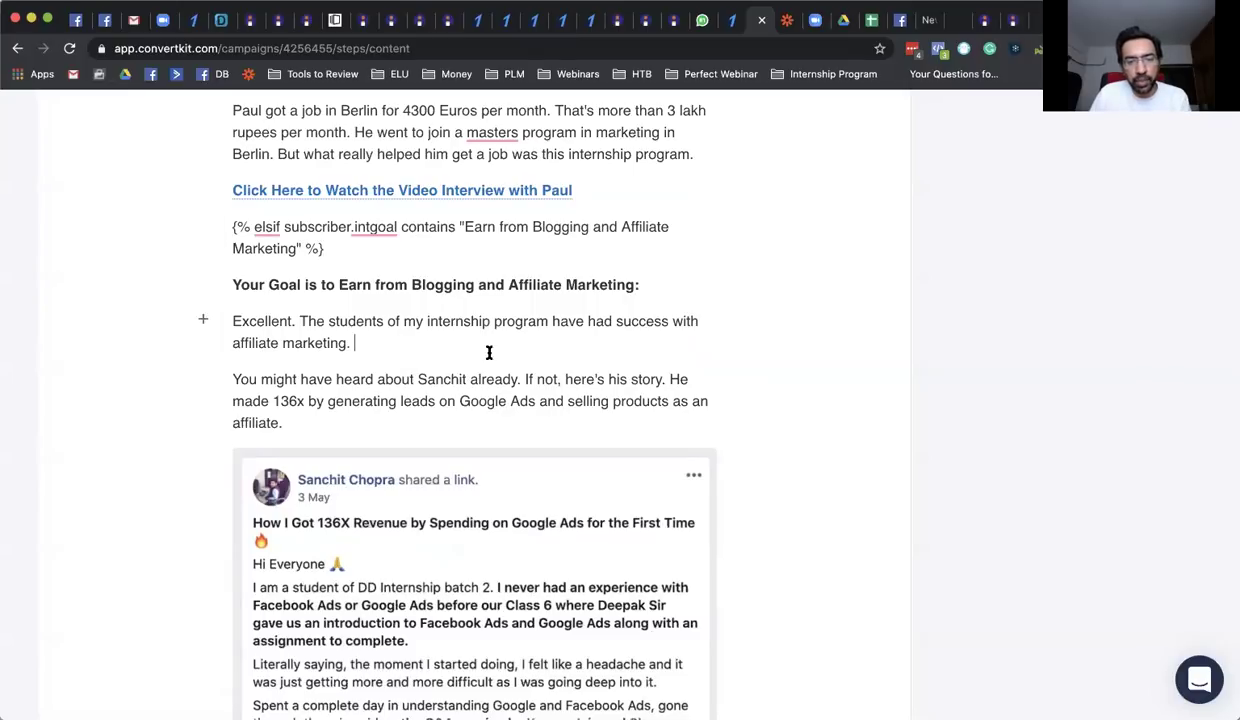
{"action": "scroll", "coordinate": [480, 355], "scroll_direction": "down", "scroll_amount": 10}
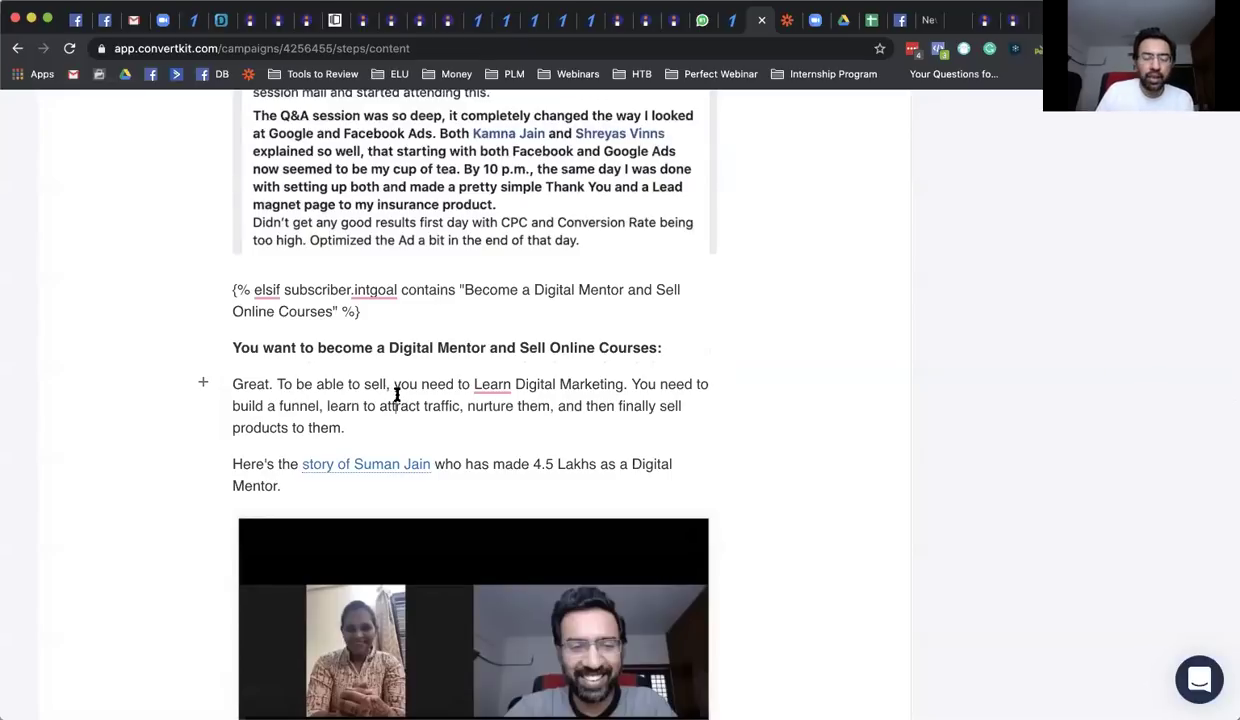
- Review the elsif condition for intgoal "Become a Digital Mentor and Sell Online Courses" and the paragraphs it controls
{"action": "left_click", "coordinate": [397, 397]}
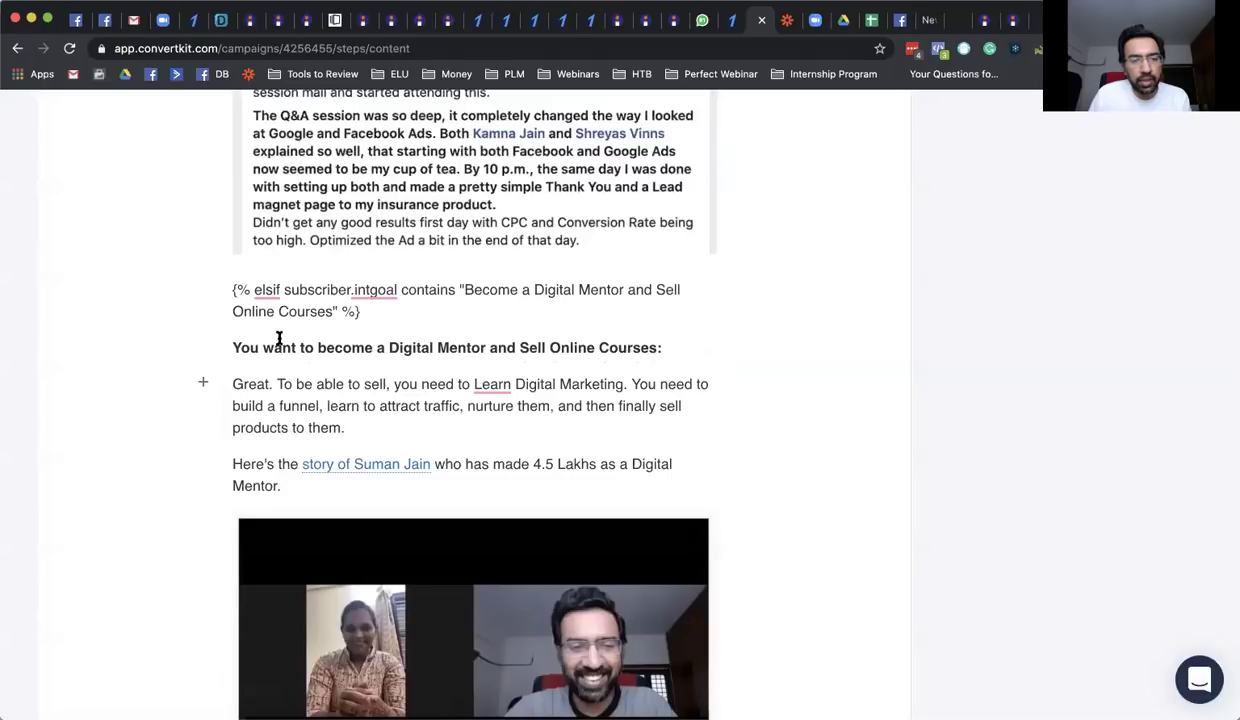
{"action": "mouse_move", "coordinate": [262, 290]}
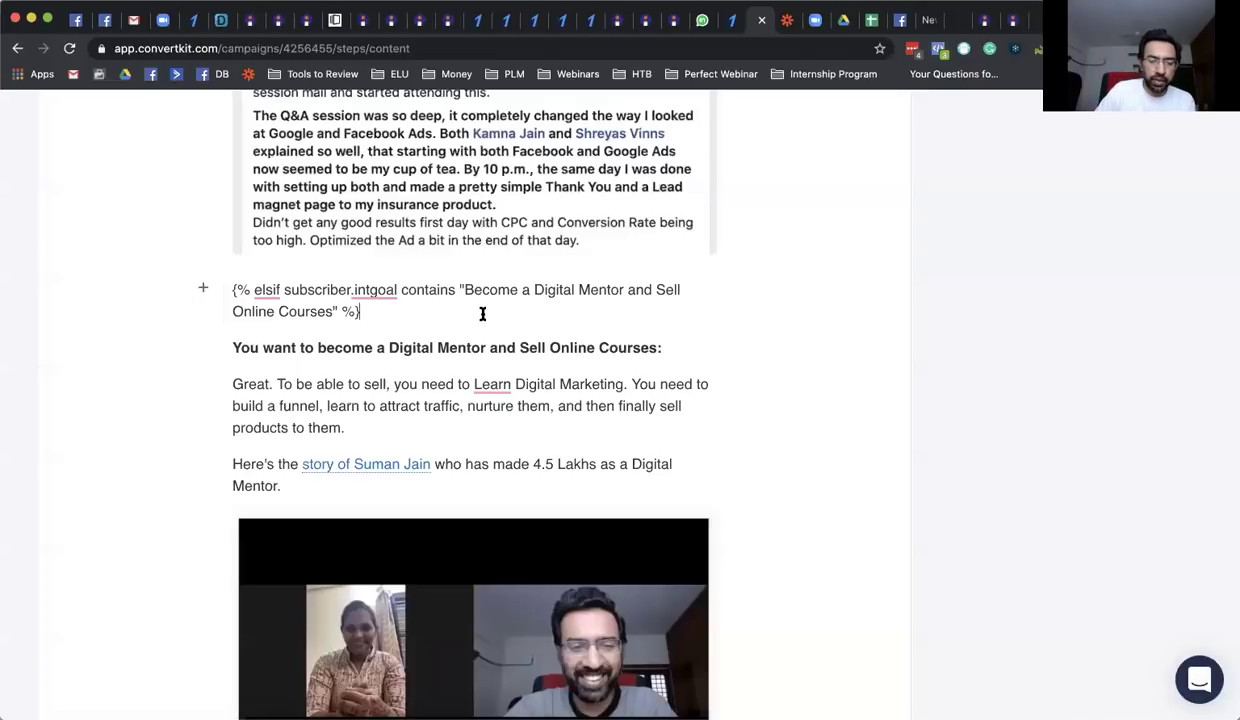
{"action": "scroll", "coordinate": [482, 314], "scroll_direction": "down", "scroll_amount": 3}
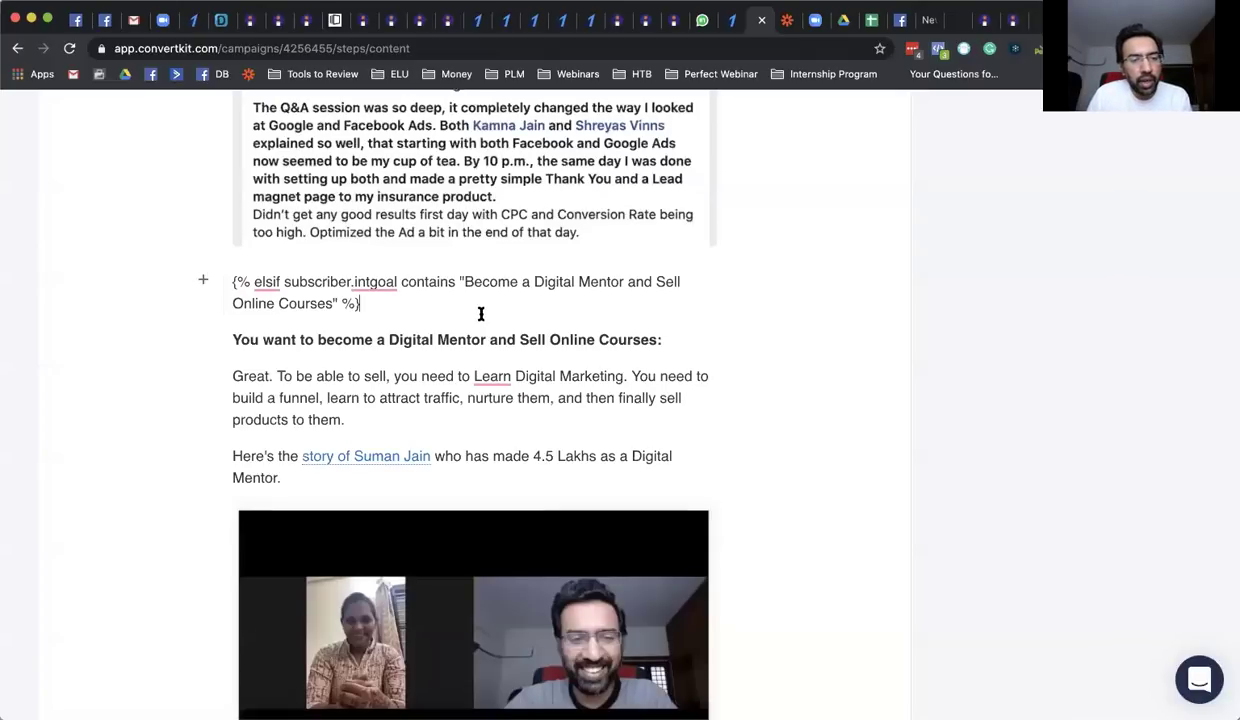
{"action": "left_click", "coordinate": [424, 309]}
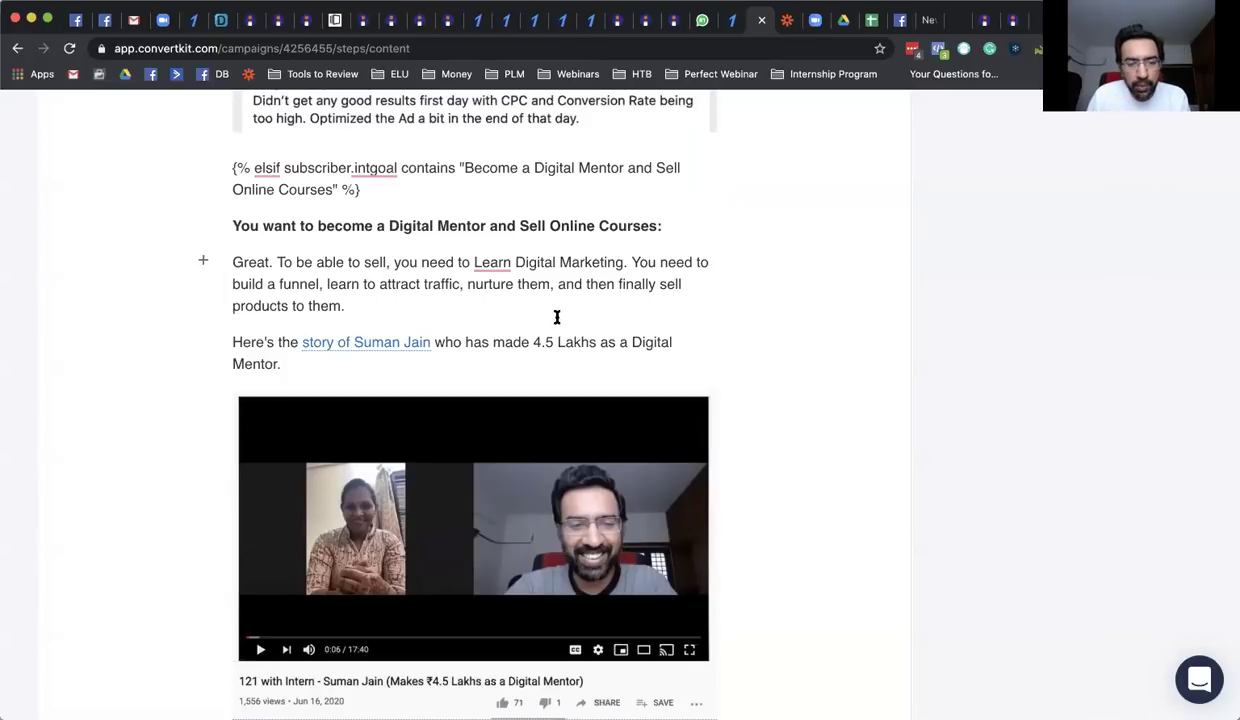
- Look through the else block for "Freelancer & Consultant", its endif, and the start of the intwall conditions
{"action": "scroll", "coordinate": [557, 316], "scroll_direction": "down", "scroll_amount": 8}
{"action": "scroll", "coordinate": [557, 316], "scroll_direction": "down", "scroll_amount": 6}
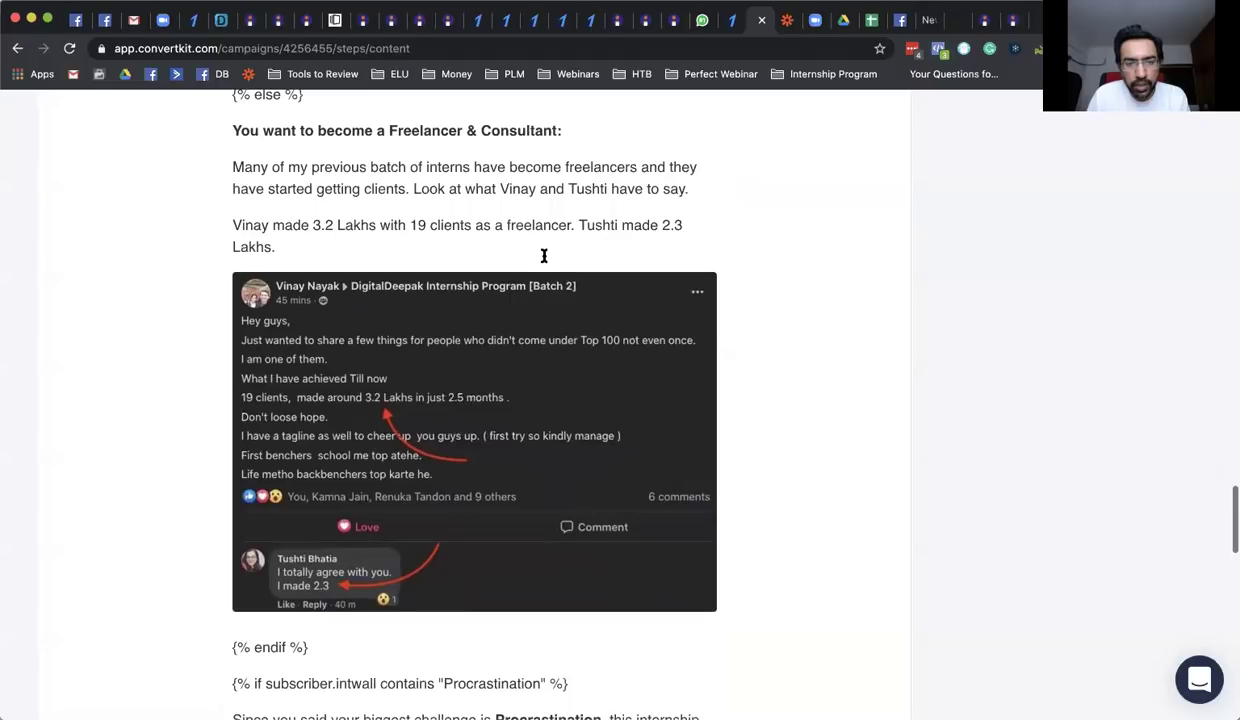
{"action": "scroll", "coordinate": [450, 246], "scroll_direction": "down", "scroll_amount": 10}
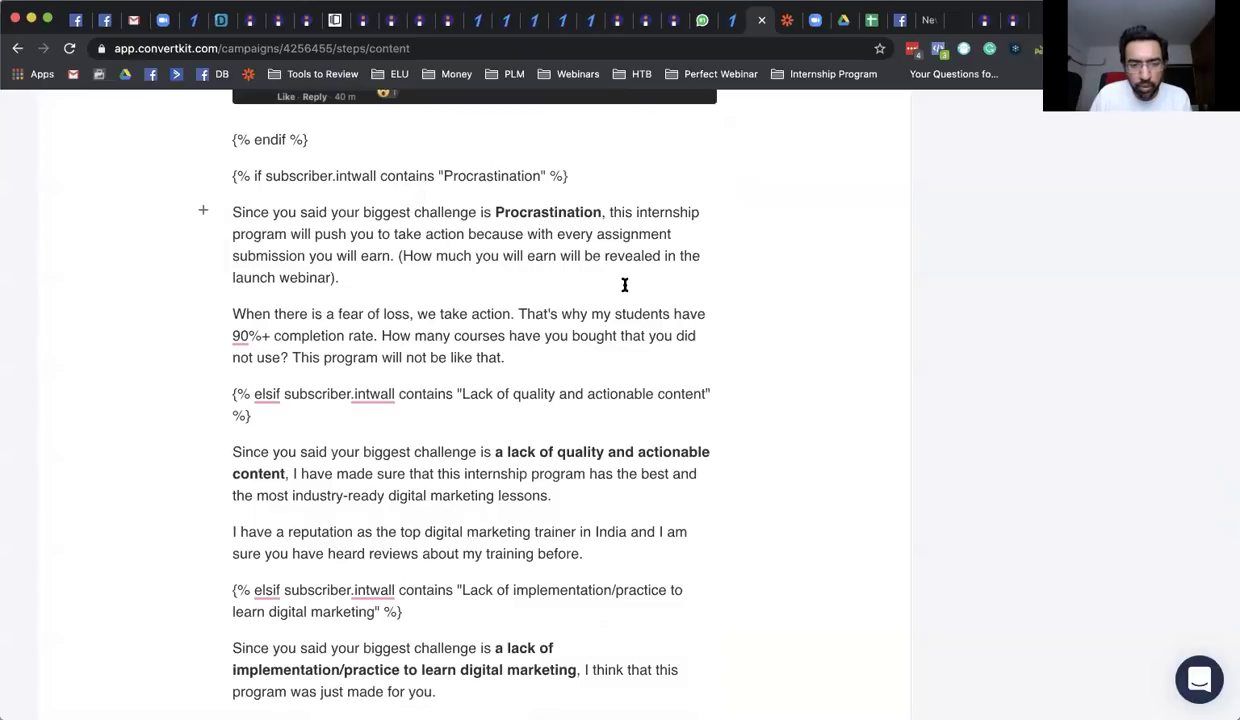
- Read the two paragraphs controlled by the intwall condition "Procrastination", from the biggest-challenge sentence to the completion-rate text
{"action": "left_click", "coordinate": [563, 359]}
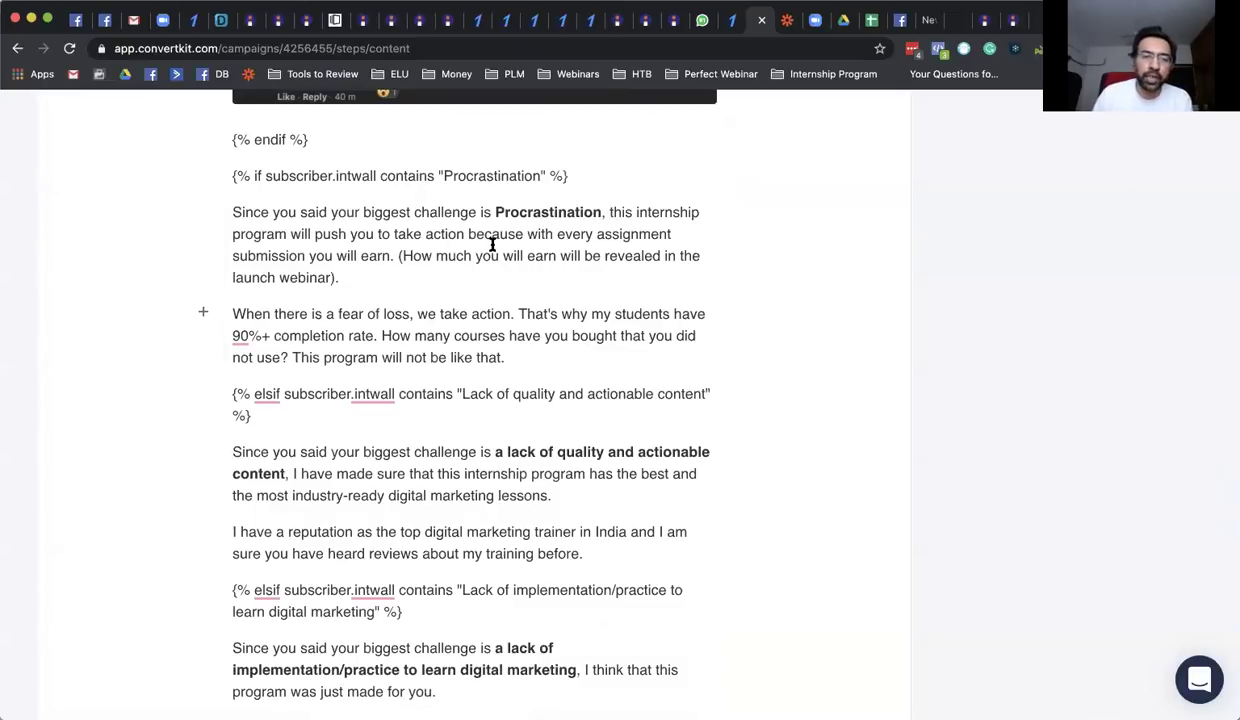
{"action": "left_click", "coordinate": [355, 236]}
{"action": "left_click", "coordinate": [556, 236]}
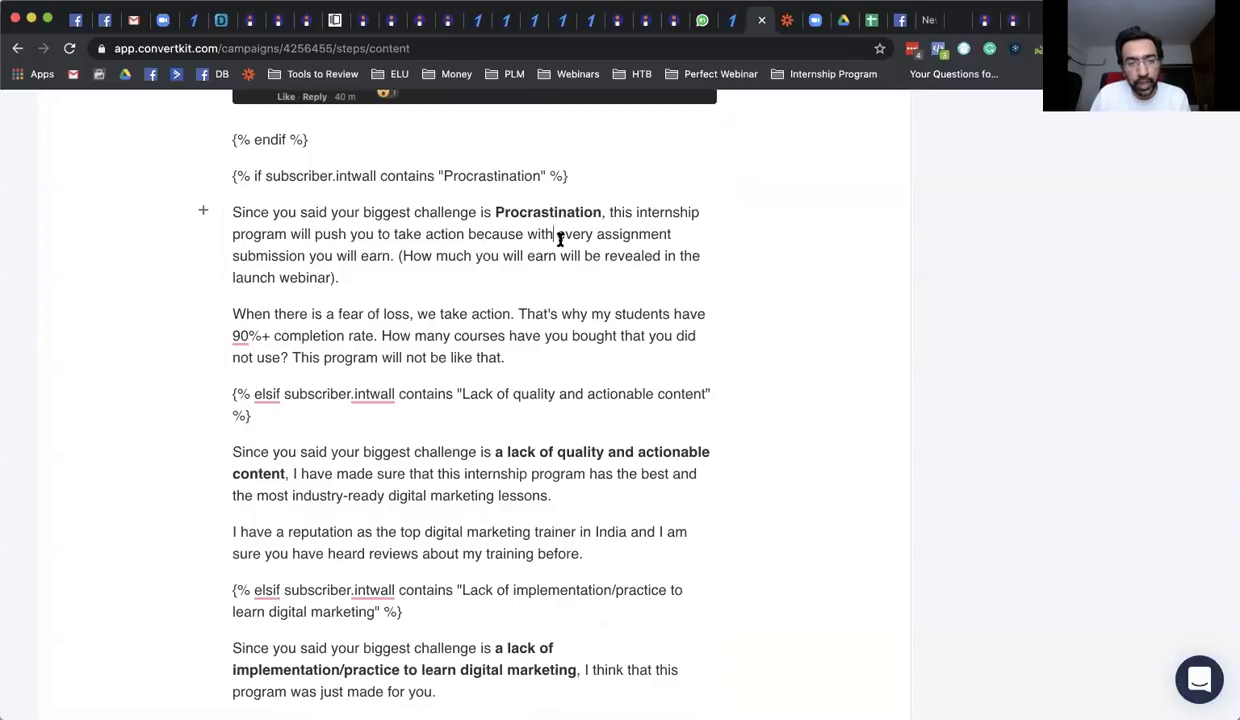
{"action": "left_click_drag", "start_coordinate": [313, 255], "coordinate": [509, 285]}
{"action": "left_click", "coordinate": [432, 292]}
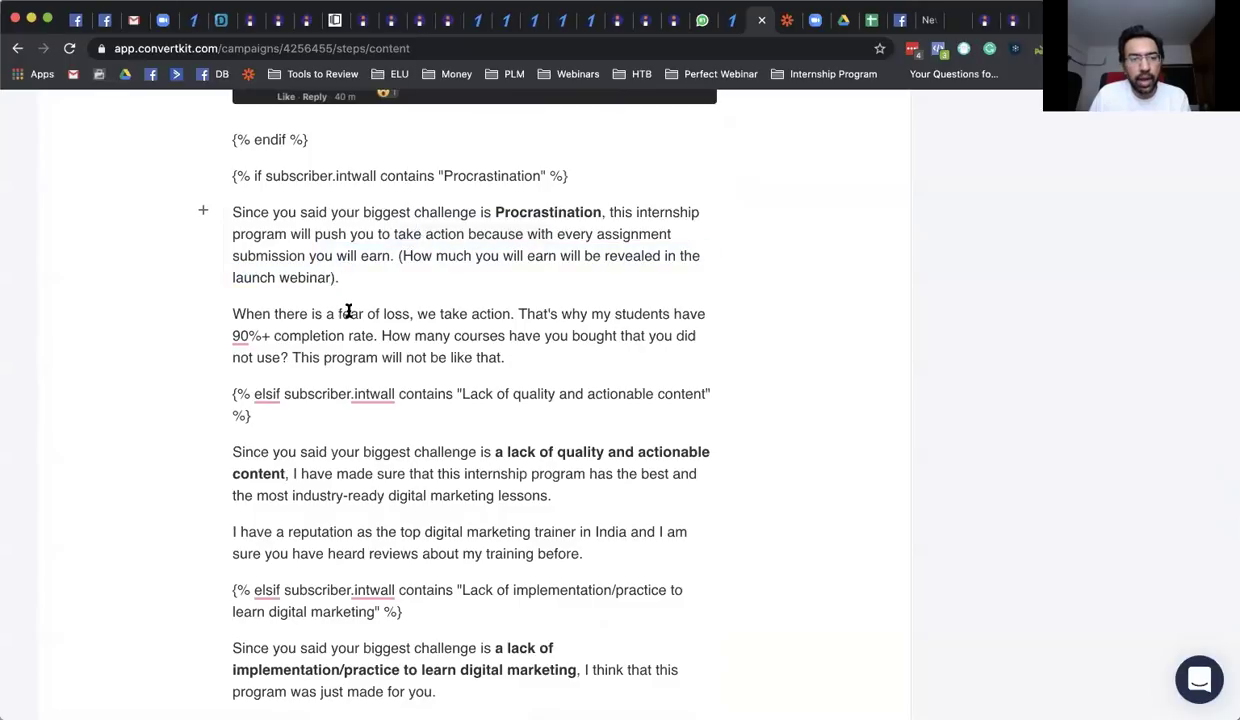
{"action": "left_click", "coordinate": [493, 337]}
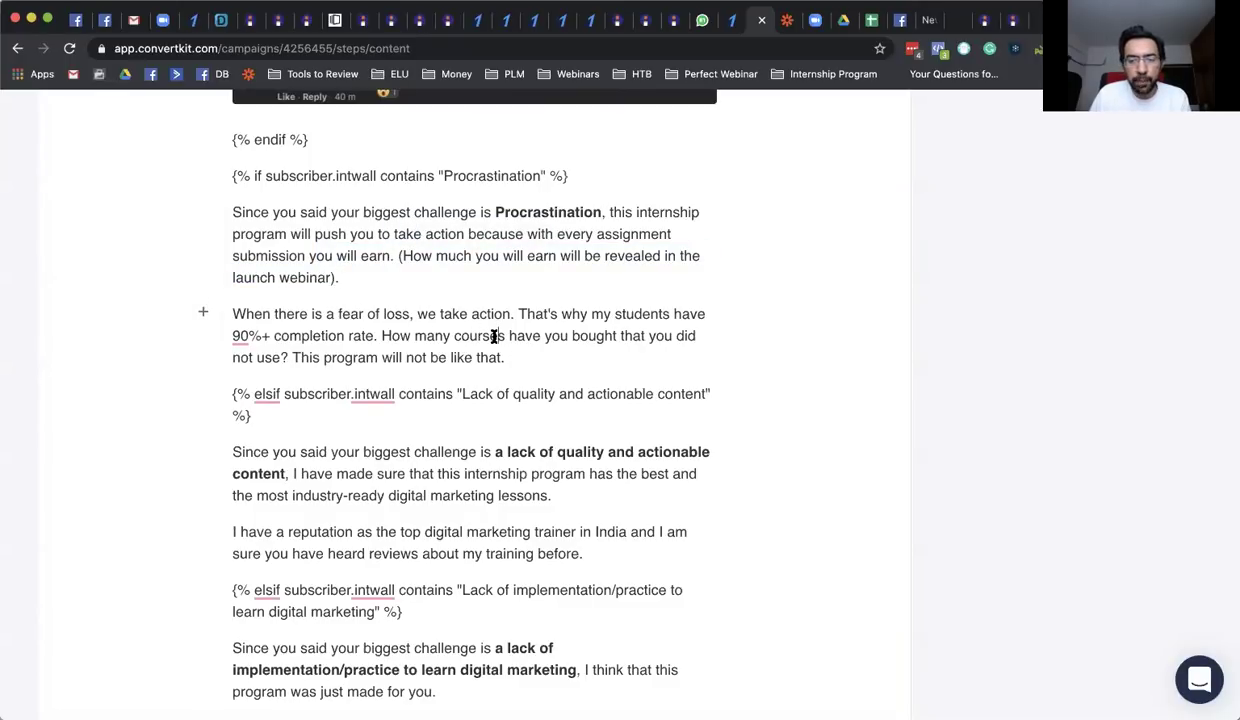
{"action": "scroll", "coordinate": [493, 337], "scroll_direction": "down", "scroll_amount": 3}
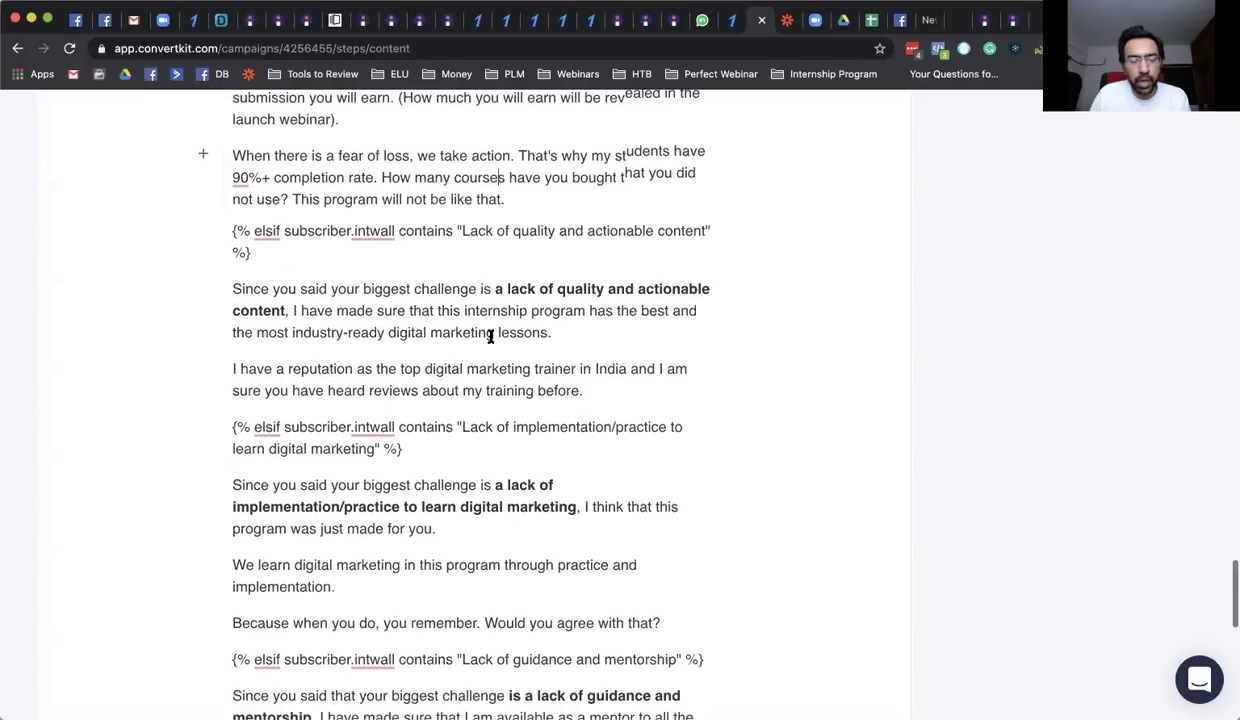
- Review the elsif condition for intwall "Lack of quality and actionable content" and its matching challenge sentence
{"action": "scroll", "coordinate": [490, 337], "scroll_direction": "up", "scroll_amount": 2}
{"action": "left_click", "coordinate": [456, 323]}
{"action": "scroll", "coordinate": [457, 321], "scroll_direction": "up", "scroll_amount": 3}
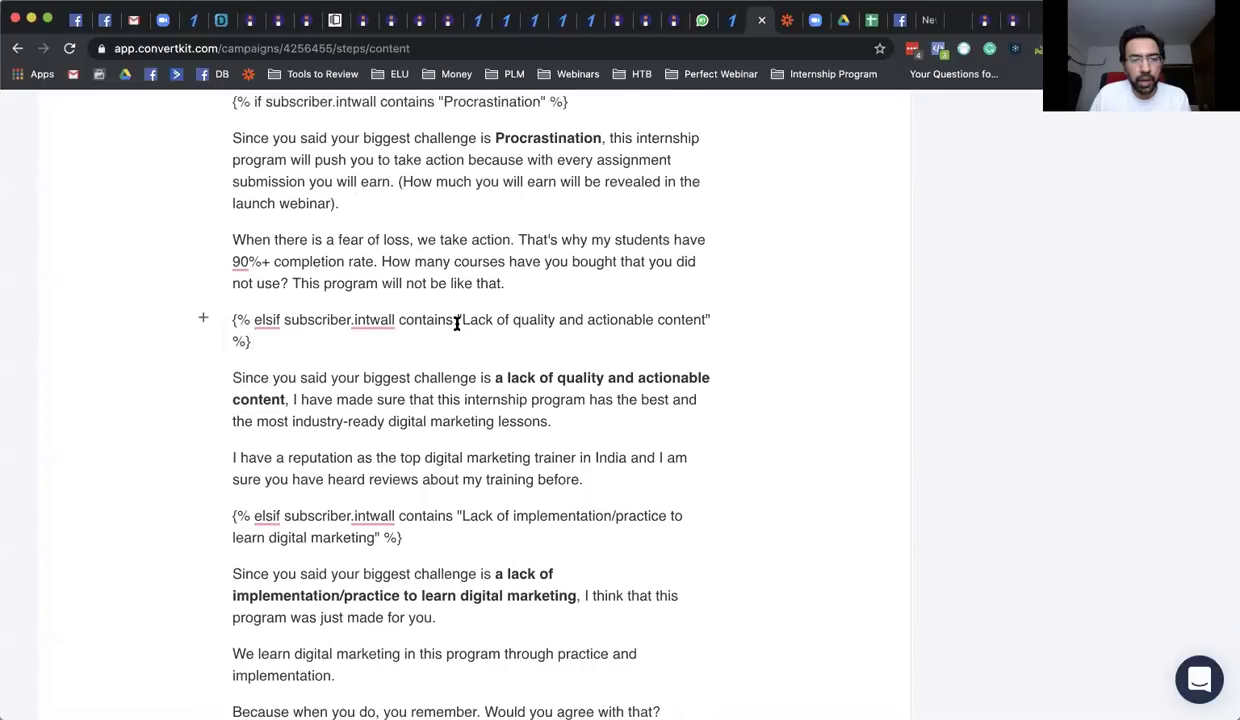
{"action": "scroll", "coordinate": [484, 316], "scroll_direction": "down", "scroll_amount": 5}
{"action": "left_click", "coordinate": [494, 281]}
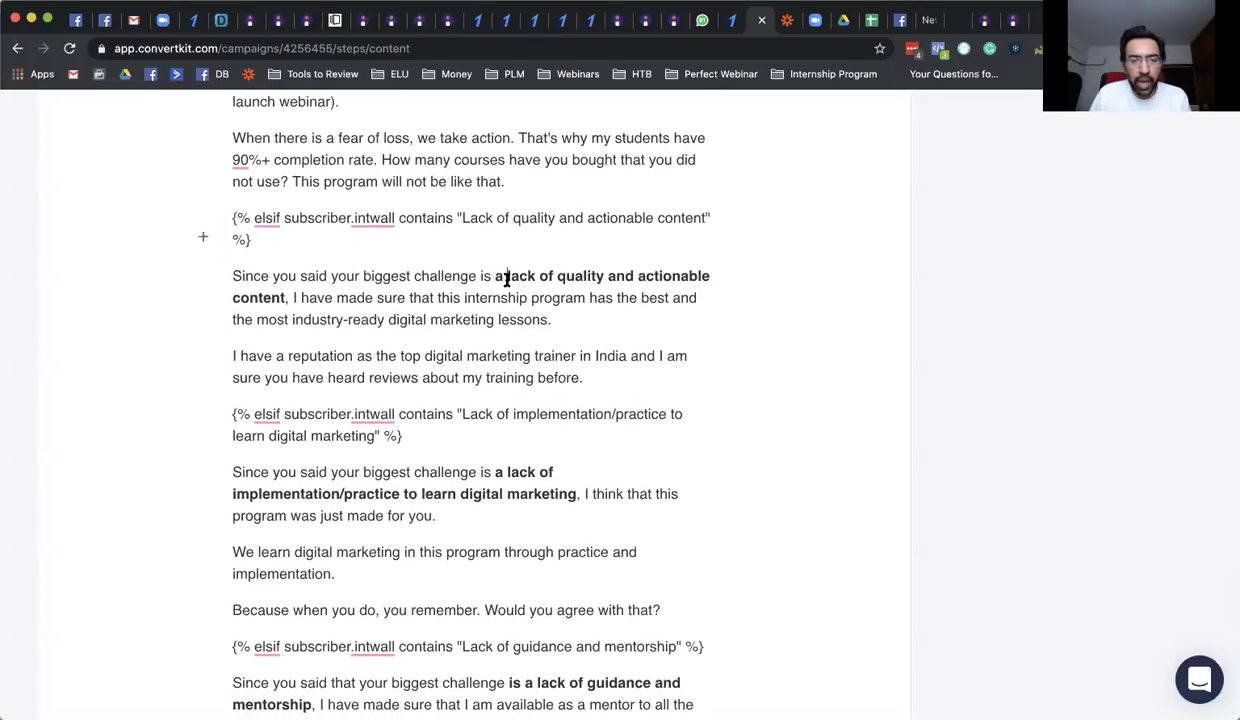
- Review the remaining intwall blocks for implementation/practice, guidance and mentorship, and community/network, through the endif and closing text
{"action": "scroll", "coordinate": [446, 340], "scroll_direction": "down", "scroll_amount": 4}
{"action": "left_click", "coordinate": [445, 312]}
{"action": "scroll", "coordinate": [445, 310], "scroll_direction": "down", "scroll_amount": 5}
{"action": "left_click", "coordinate": [601, 310]}
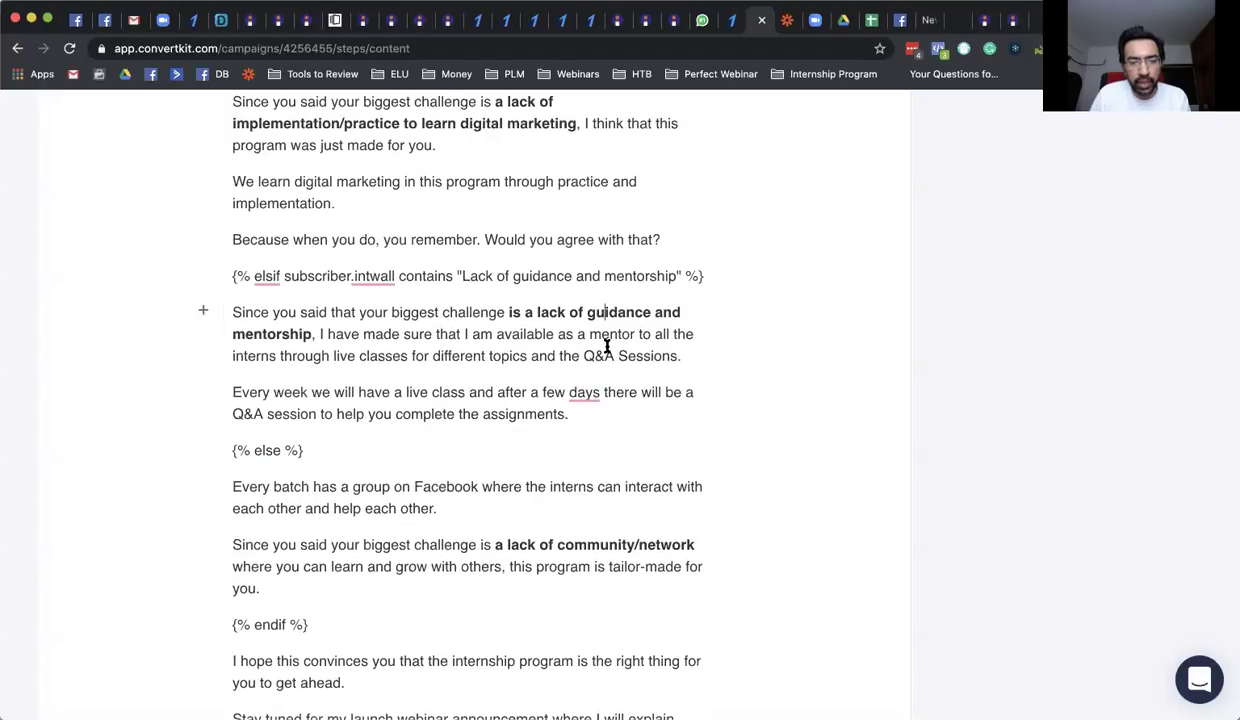
{"action": "left_click", "coordinate": [612, 527]}
{"action": "scroll", "coordinate": [588, 371], "scroll_direction": "down", "scroll_amount": 1}
{"action": "scroll", "coordinate": [588, 371], "scroll_direction": "down", "scroll_amount": 8}
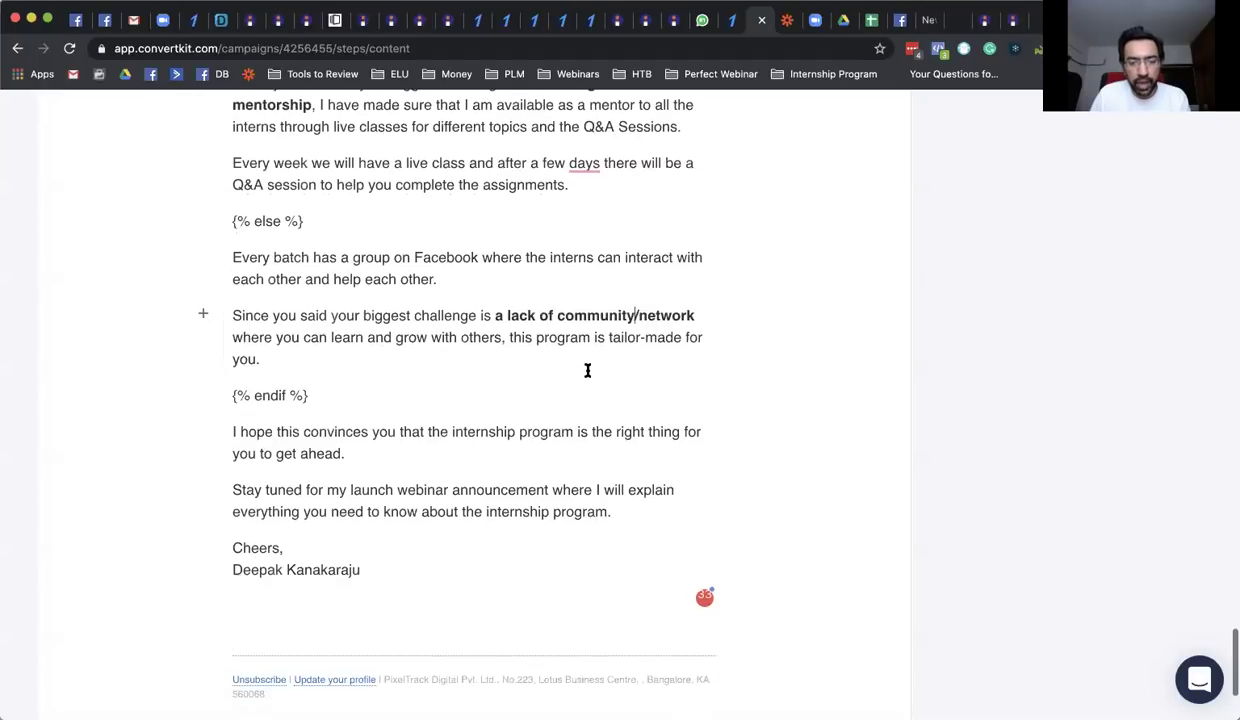
{"action": "left_click", "coordinate": [448, 448]}
- Go back to the beginning of the email with its subject, greeting condition and the three merge fields
{"action": "scroll", "coordinate": [449, 450], "scroll_direction": "up", "scroll_amount": 15}
{"action": "scroll", "coordinate": [448, 450], "scroll_direction": "up", "scroll_amount": 20}
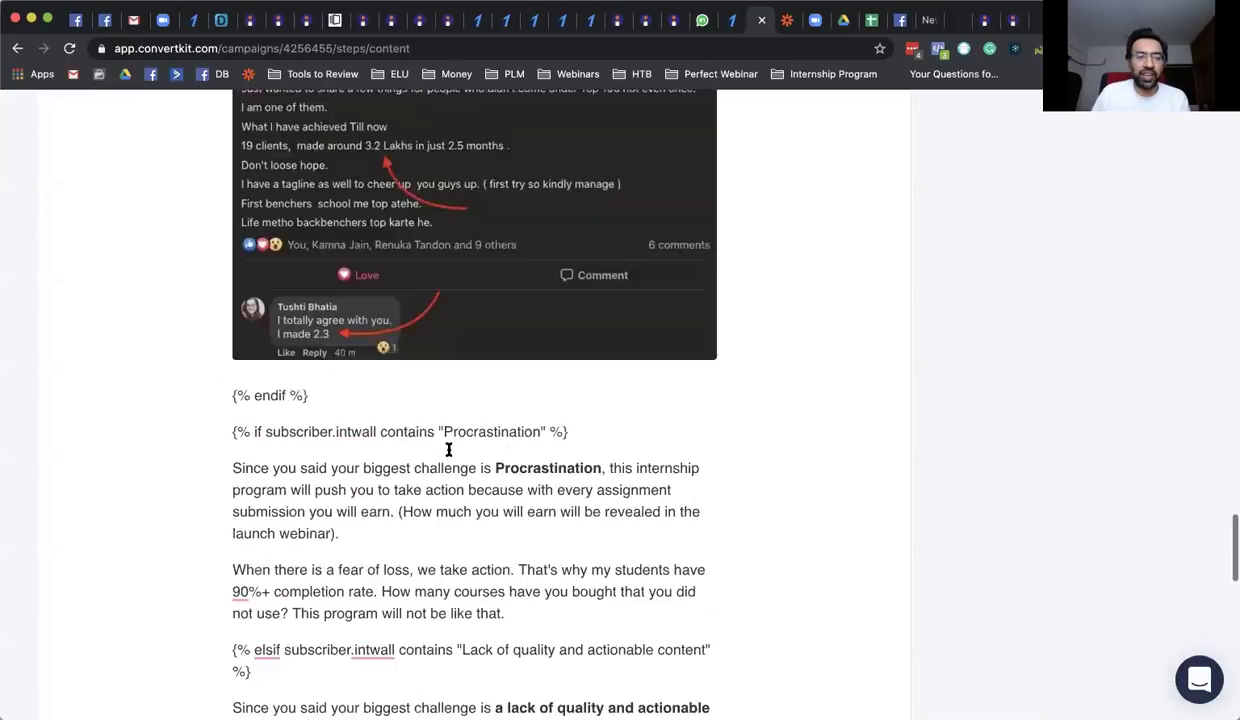
{"action": "scroll", "coordinate": [448, 450], "scroll_direction": "up", "scroll_amount": 15}
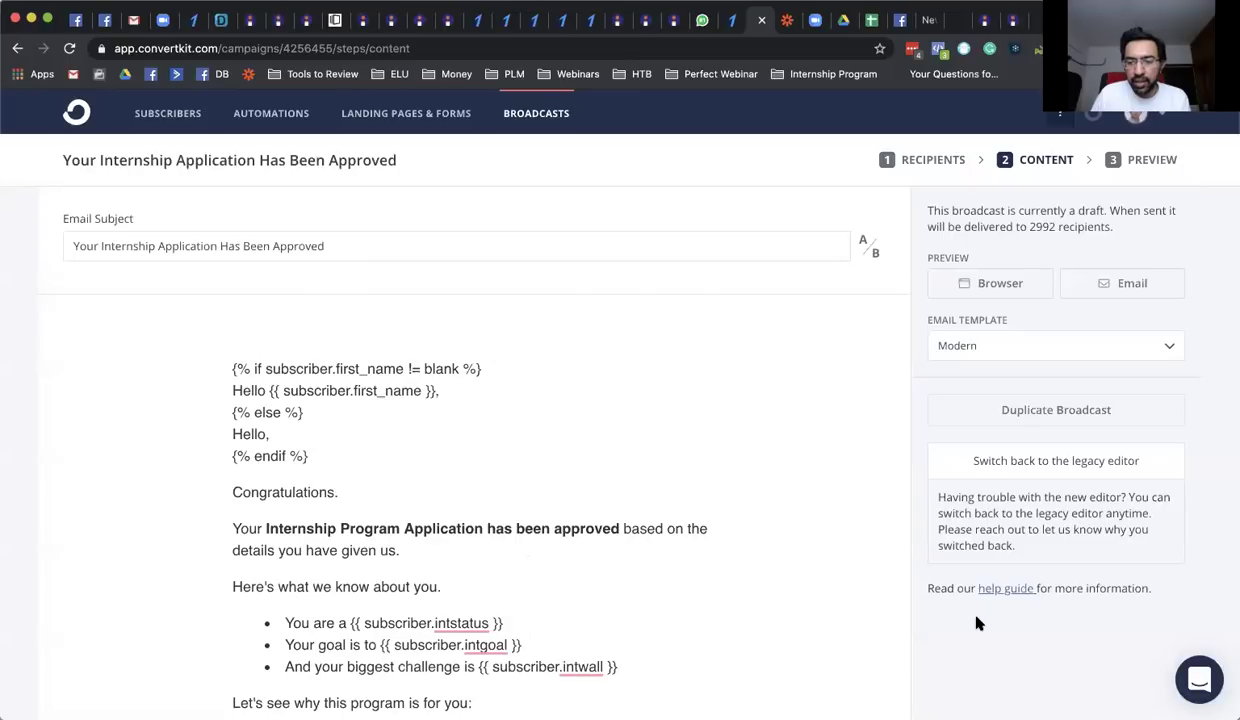
- Switch to the Keynote presentation, delete "Starts at 9:05 PM" from the title slide's subtitle, and set the view to Slide Only
{"action": "key", "text": "super+Tab"}
{"action": "left_click", "coordinate": [55, 80]}
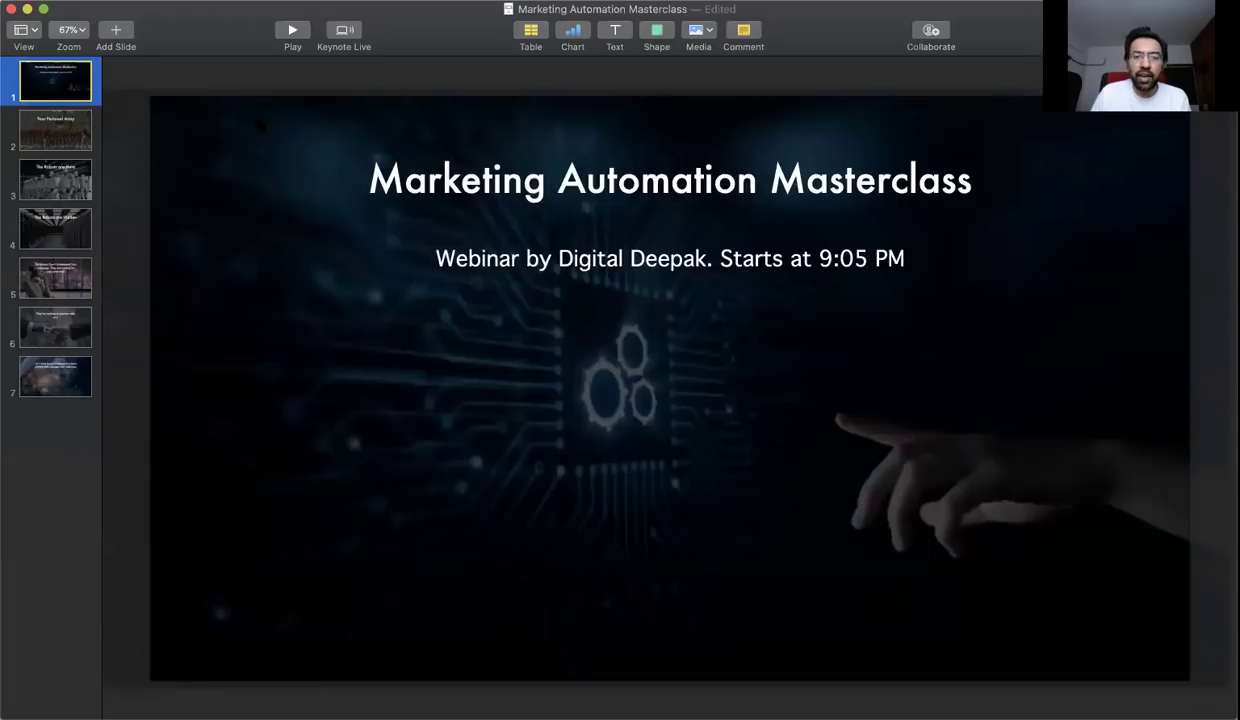
{"action": "left_click", "coordinate": [670, 258]}
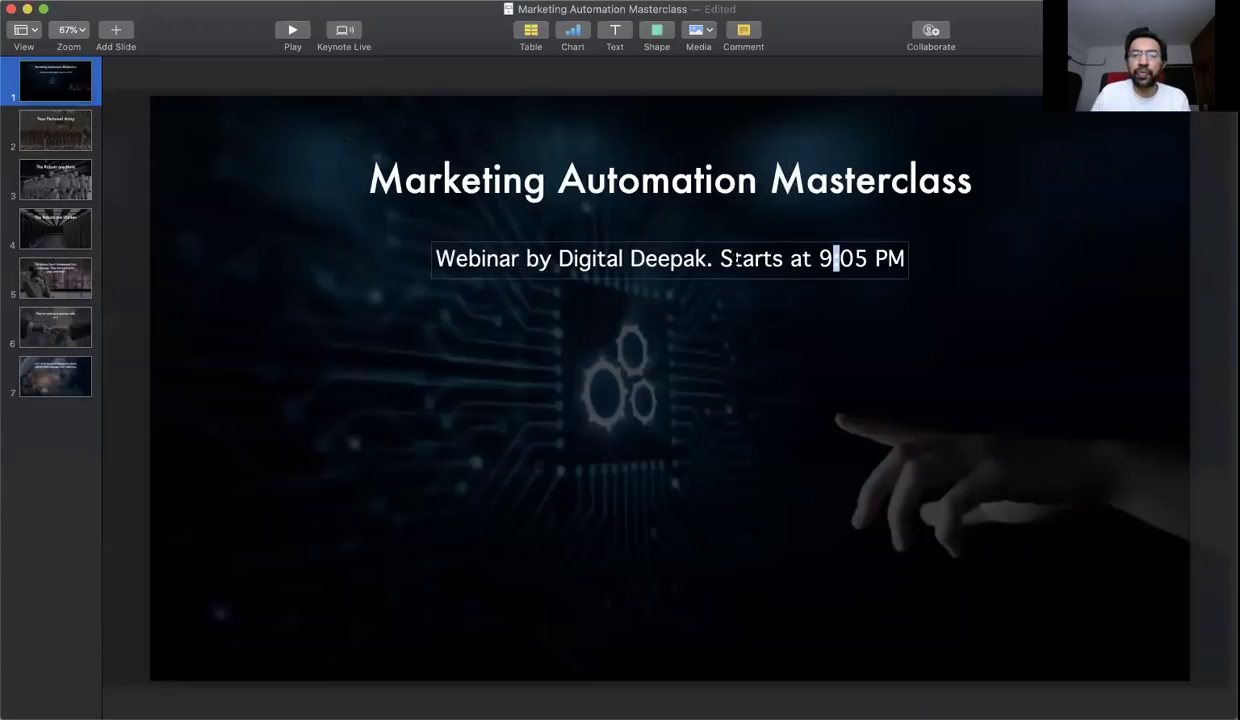
{"action": "left_click_drag", "start_coordinate": [718, 258], "coordinate": [905, 258]}
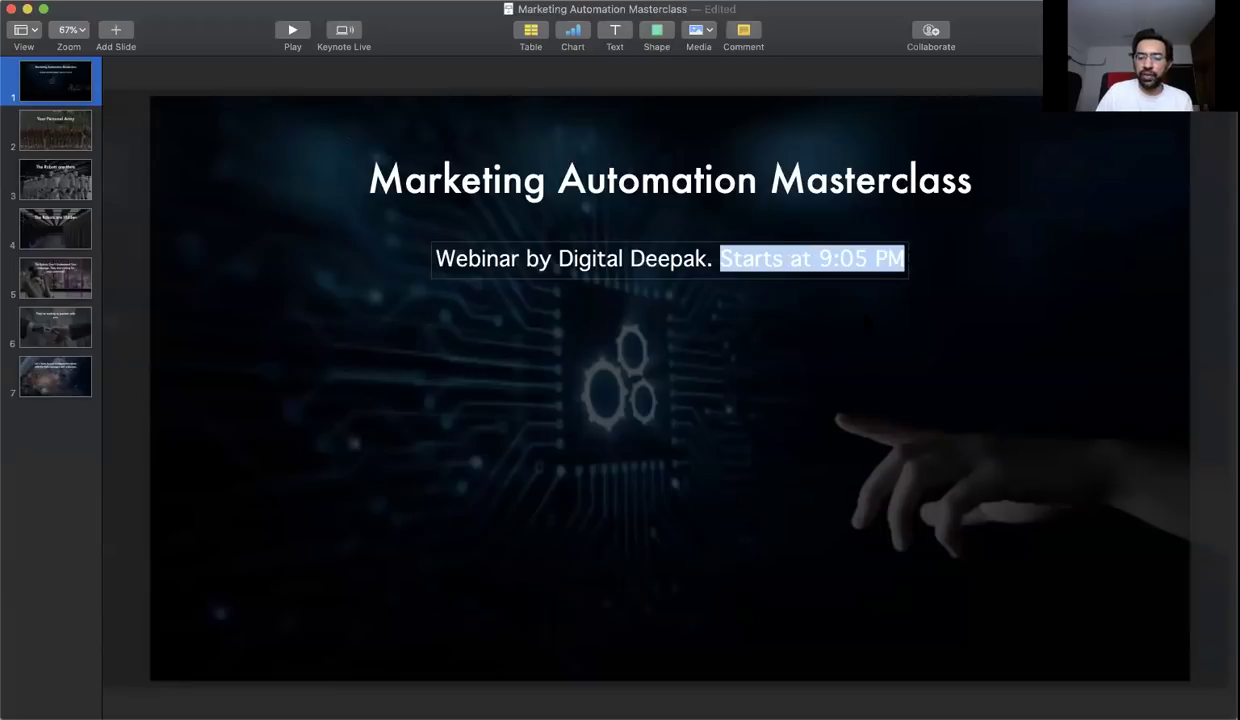
{"action": "key", "text": "BackSpace"}
{"action": "left_click", "coordinate": [136, 120]}
{"action": "left_click", "coordinate": [28, 30]}
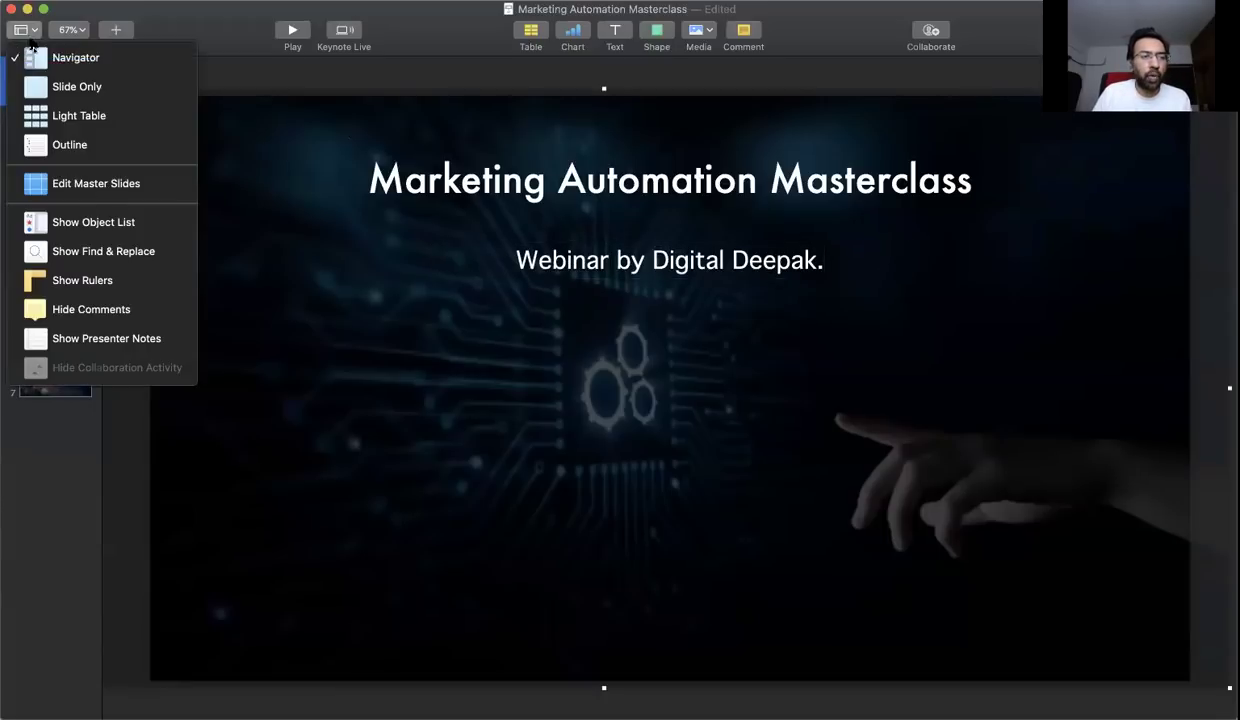
{"action": "left_click", "coordinate": [76, 86]}
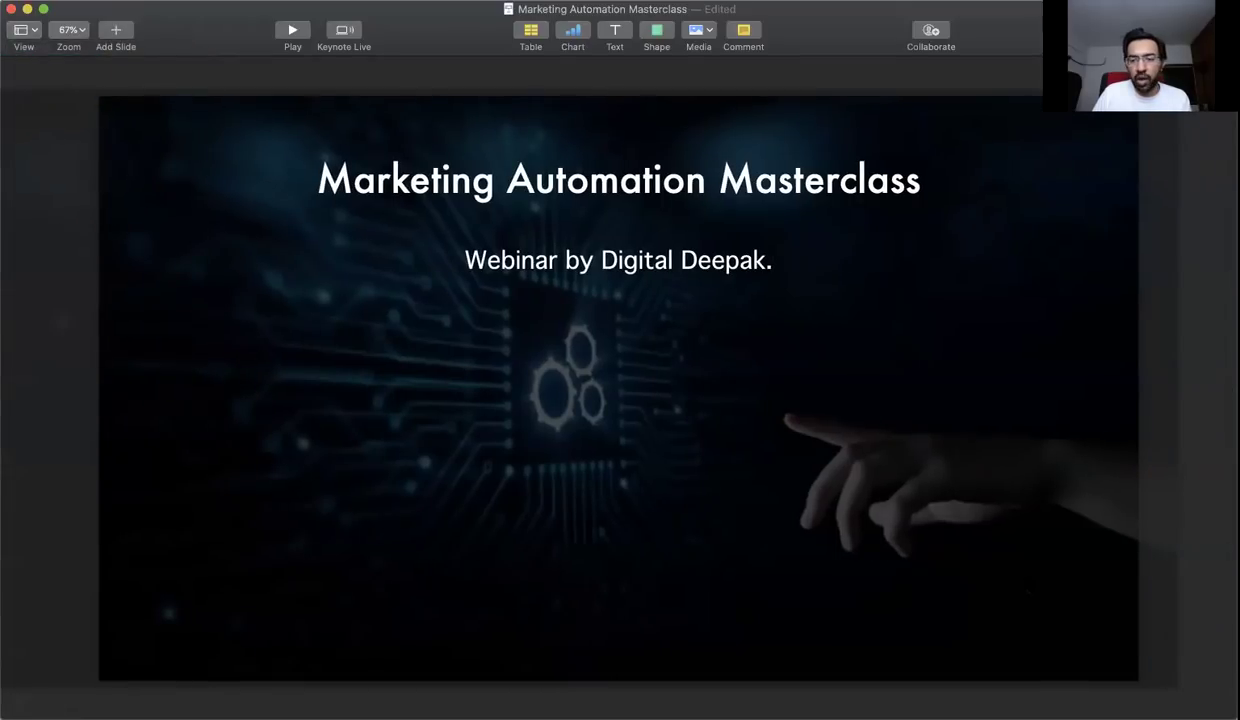
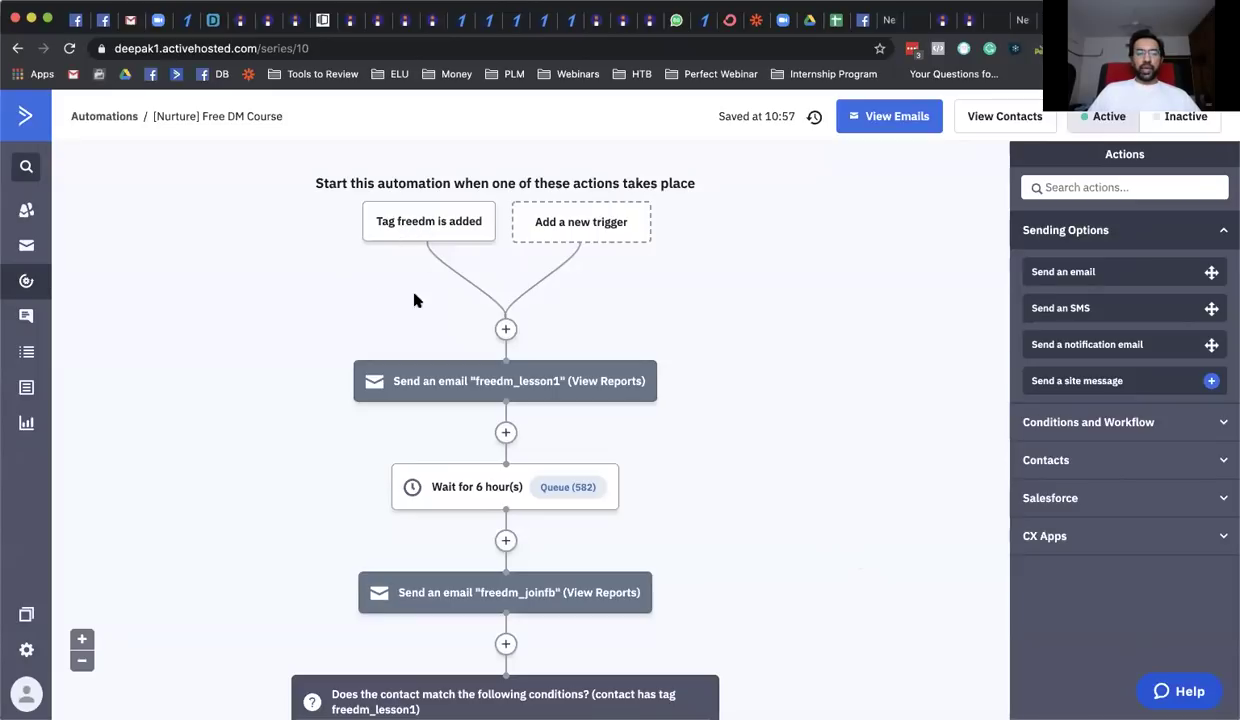
- Open the "freedm_lesson1" email from the ActiveCampaign automation "[Nurture] Free DM Course" in its designer and select the body text block
{"action": "scroll", "coordinate": [418, 328], "scroll_direction": "down", "scroll_amount": 3}
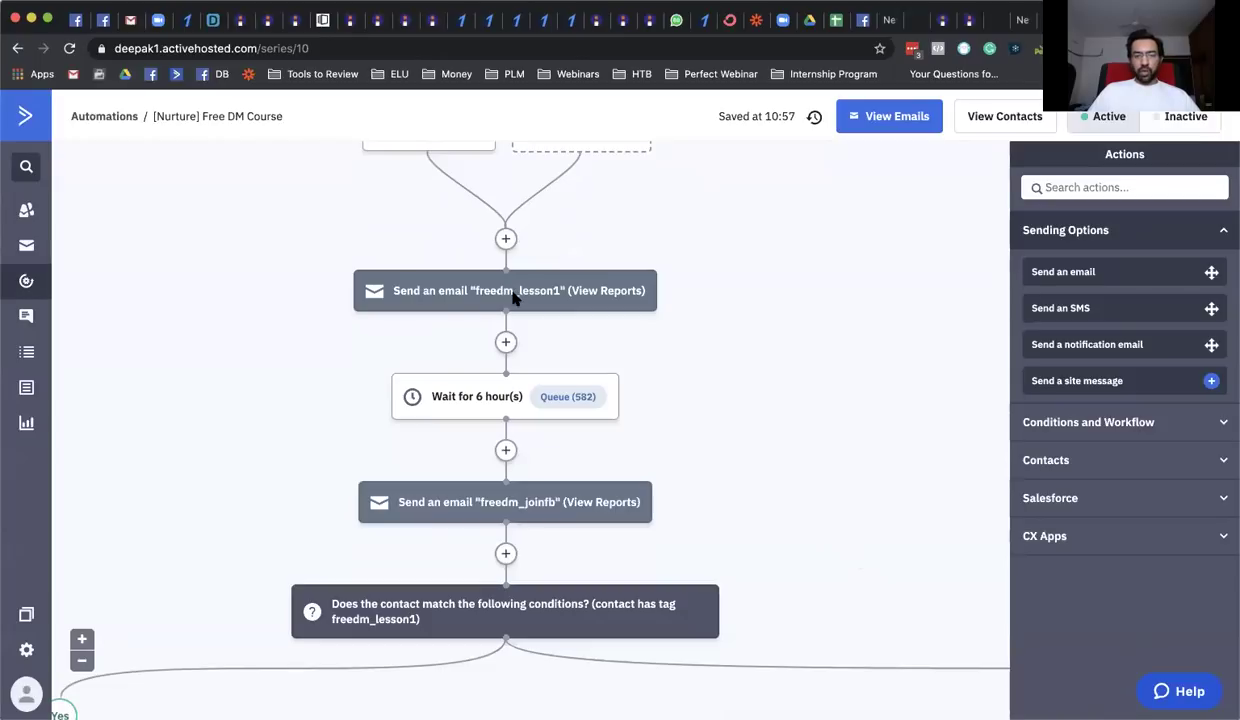
{"action": "left_click", "coordinate": [513, 295]}
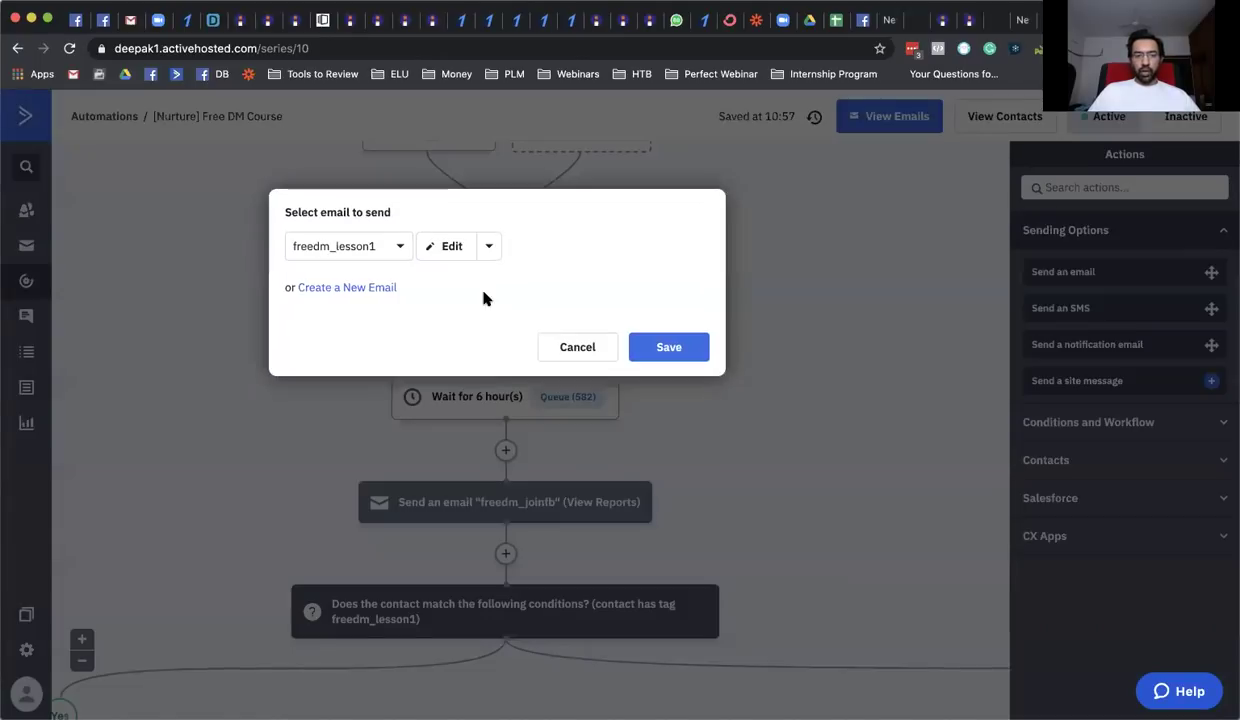
{"action": "left_click", "coordinate": [459, 258]}
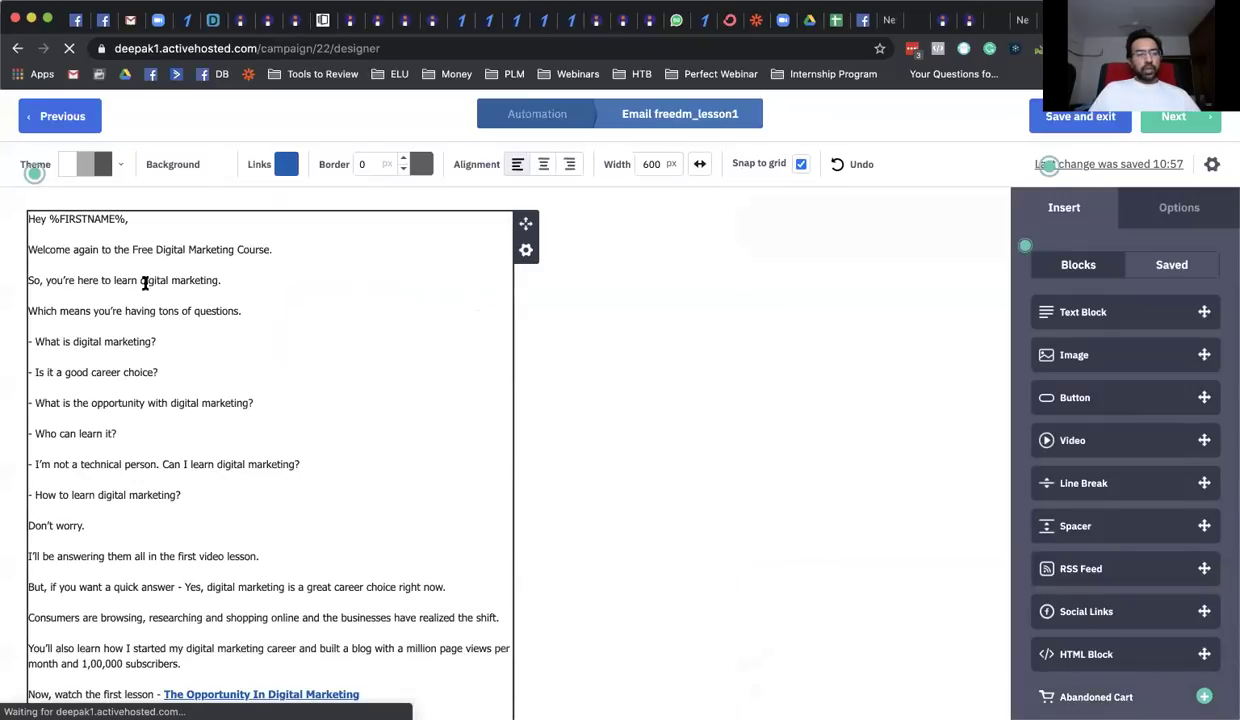
{"action": "left_click", "coordinate": [266, 310]}
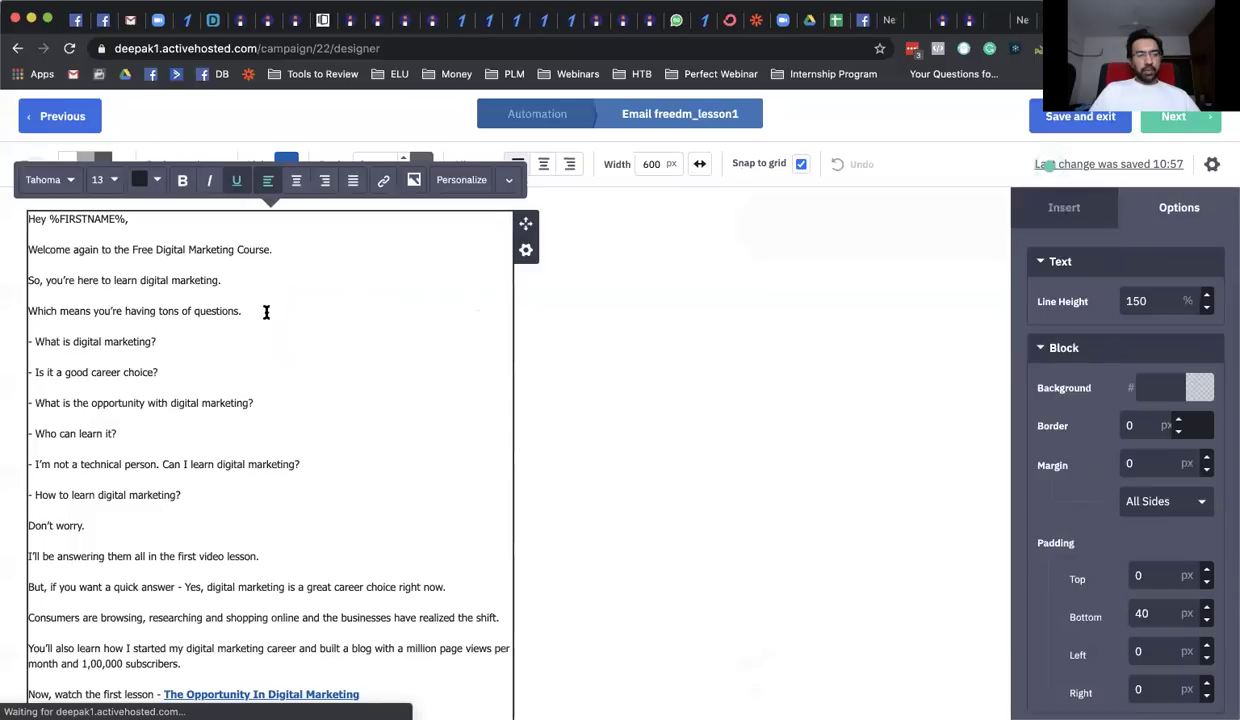
- Inspect the click action set on the "The Opportunity In Digital Marketing" link in the email body, then cancel without changes
{"action": "scroll", "coordinate": [269, 312], "scroll_direction": "down", "scroll_amount": 3}
{"action": "scroll", "coordinate": [269, 312], "scroll_direction": "down", "scroll_amount": 2}
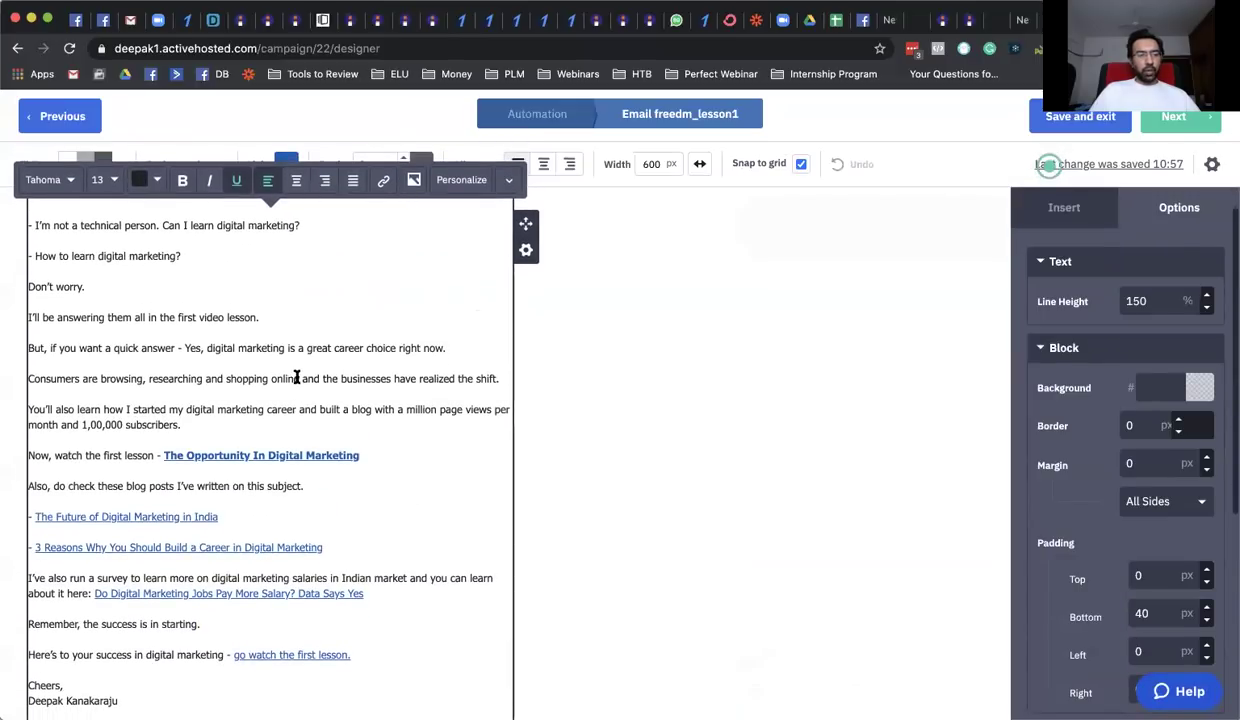
{"action": "left_click", "coordinate": [371, 452]}
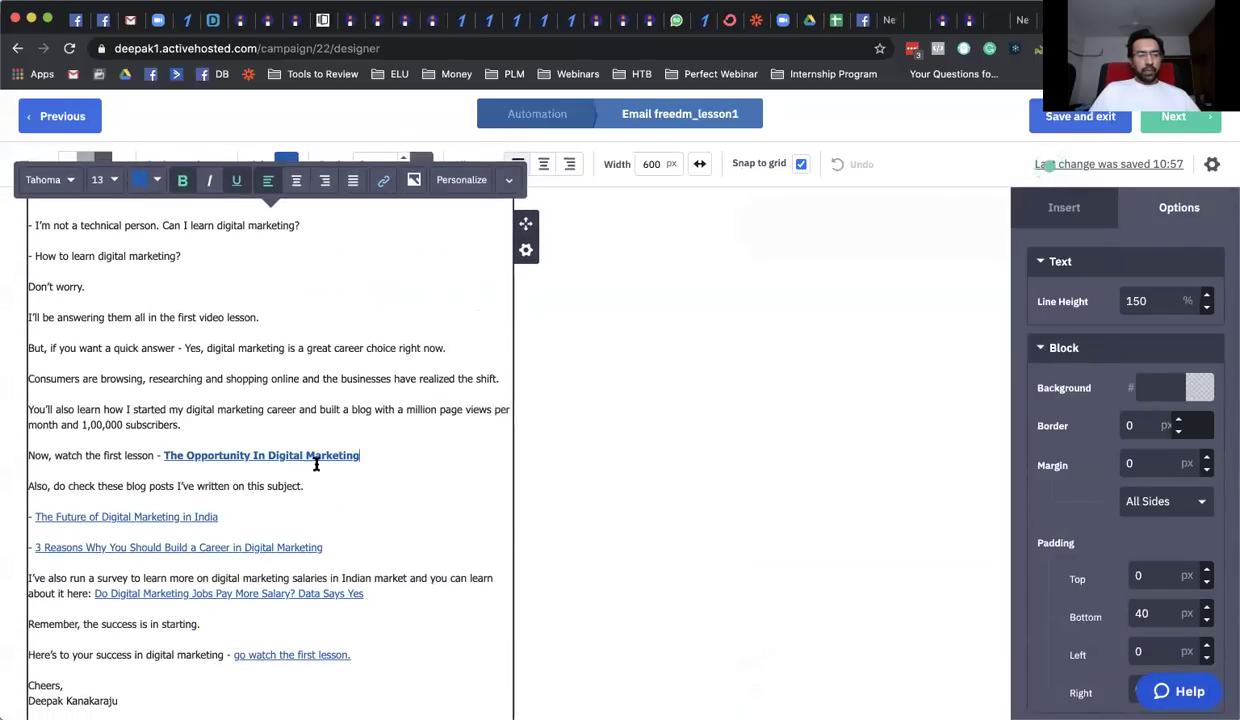
{"action": "scroll", "coordinate": [316, 413], "scroll_direction": "down", "scroll_amount": 2}
{"action": "left_click_drag", "start_coordinate": [357, 365], "coordinate": [162, 366]}
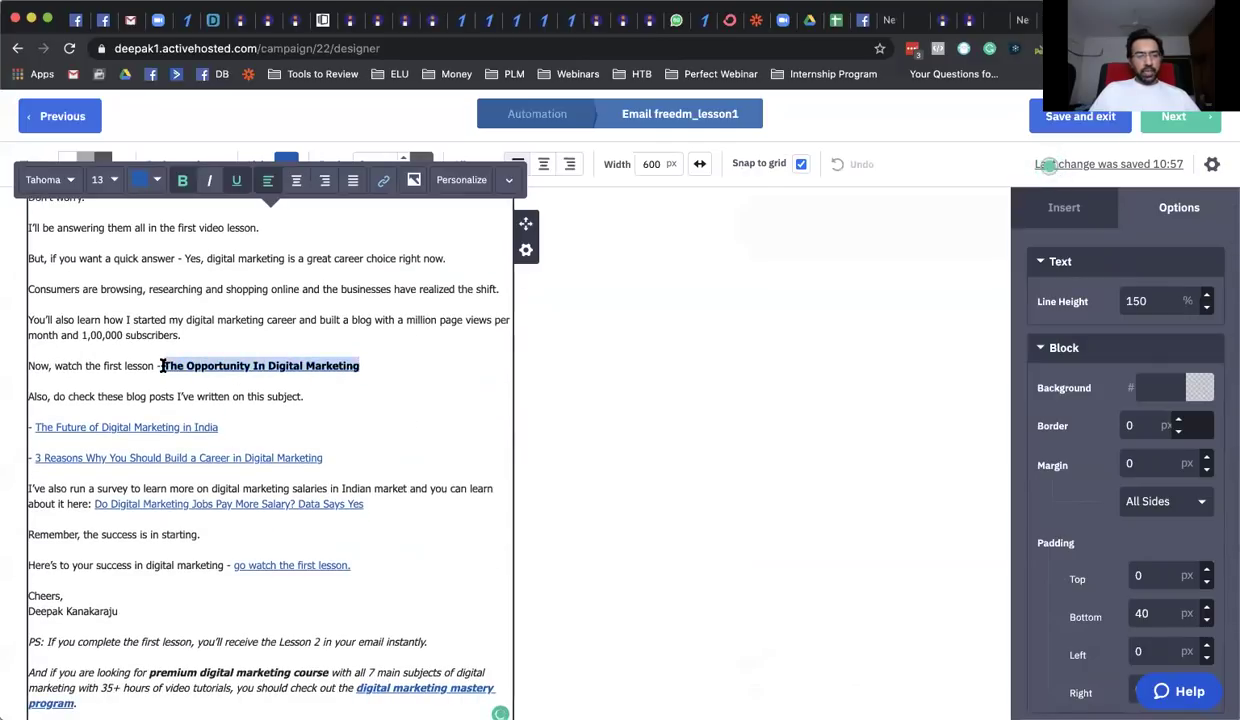
{"action": "left_click", "coordinate": [384, 181]}
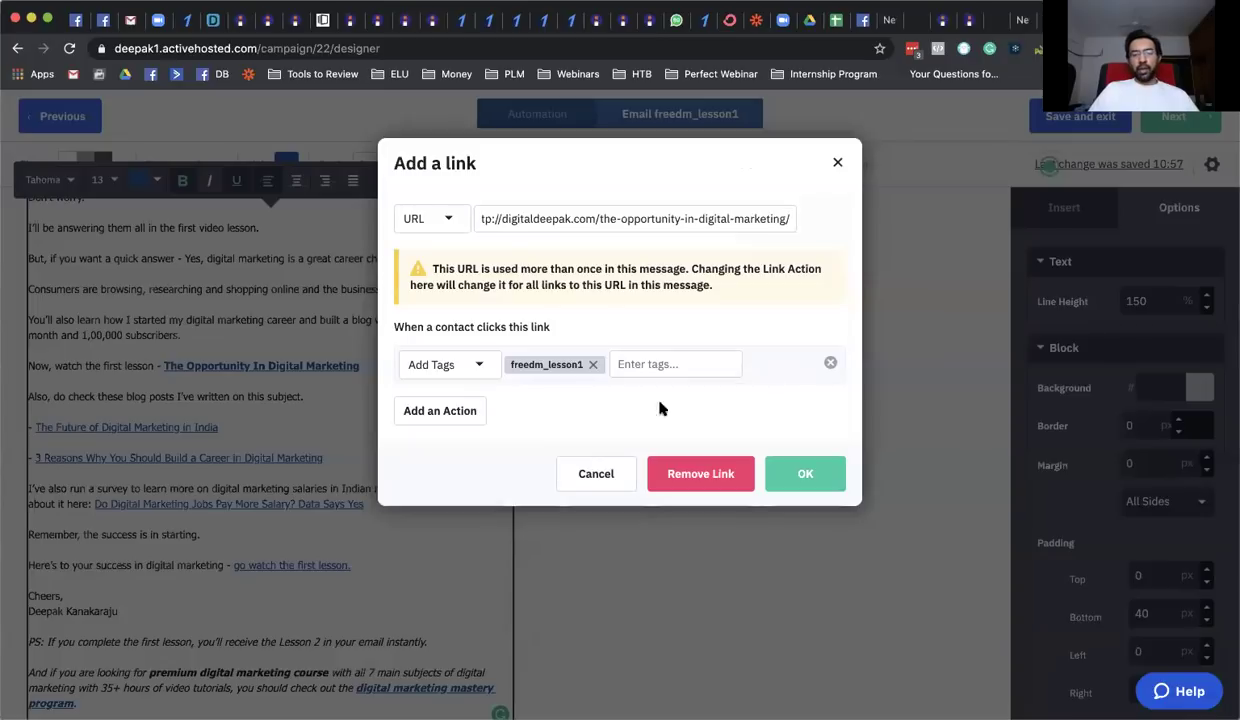
{"action": "left_click", "coordinate": [590, 476]}
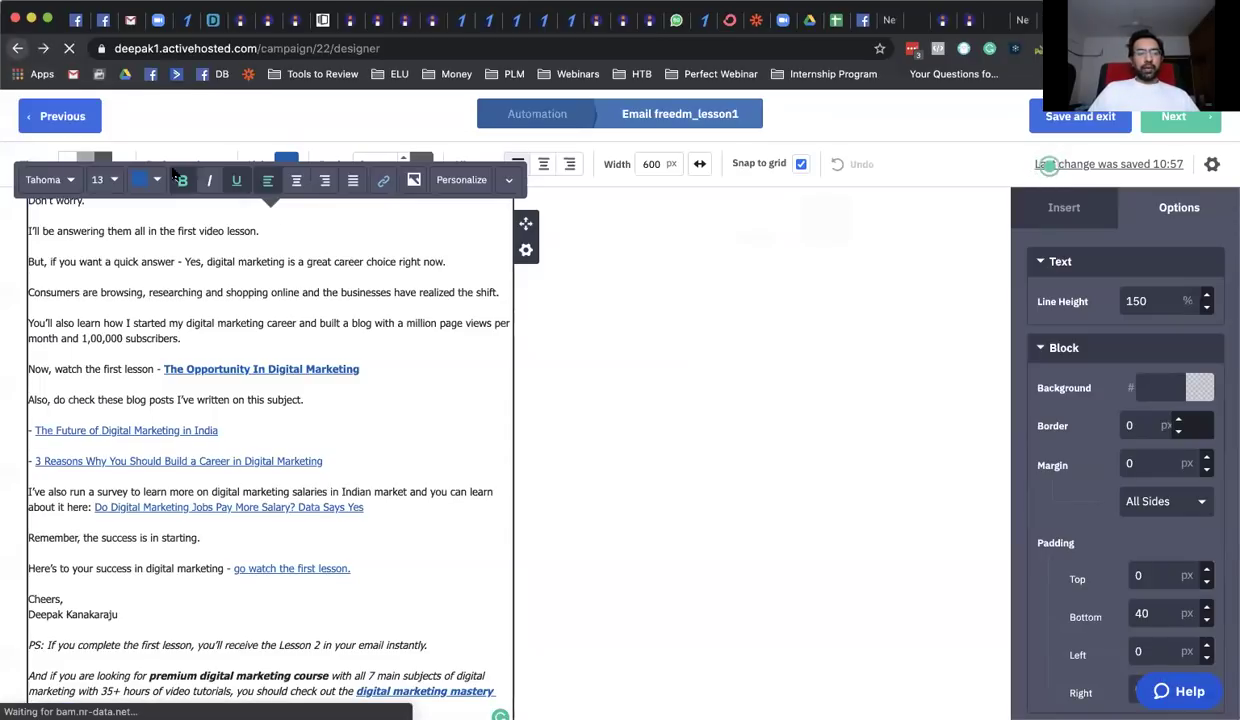
- Return to the "[Nurture] Free DM Course" automation and review its flow from the "freedm_lesson1" email through the freedm_lesson1 tag condition
{"action": "left_click", "coordinate": [733, 249]}
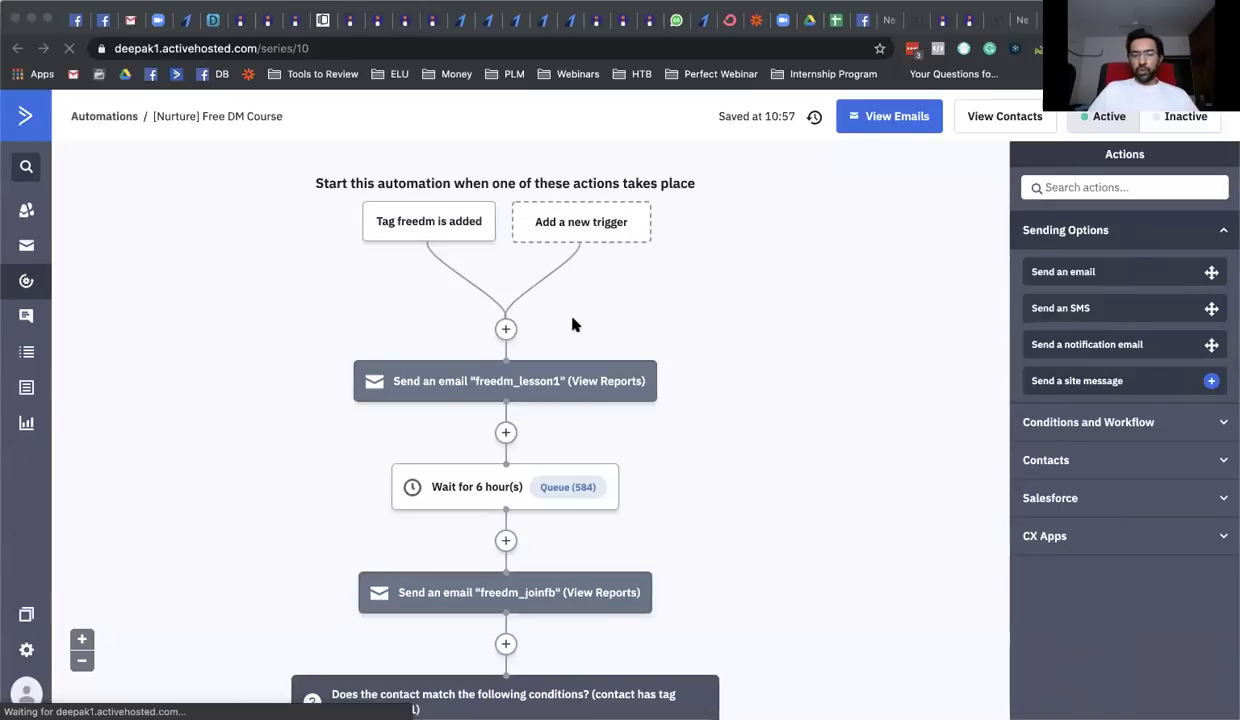
{"action": "scroll", "coordinate": [573, 325], "scroll_direction": "down", "scroll_amount": 2}
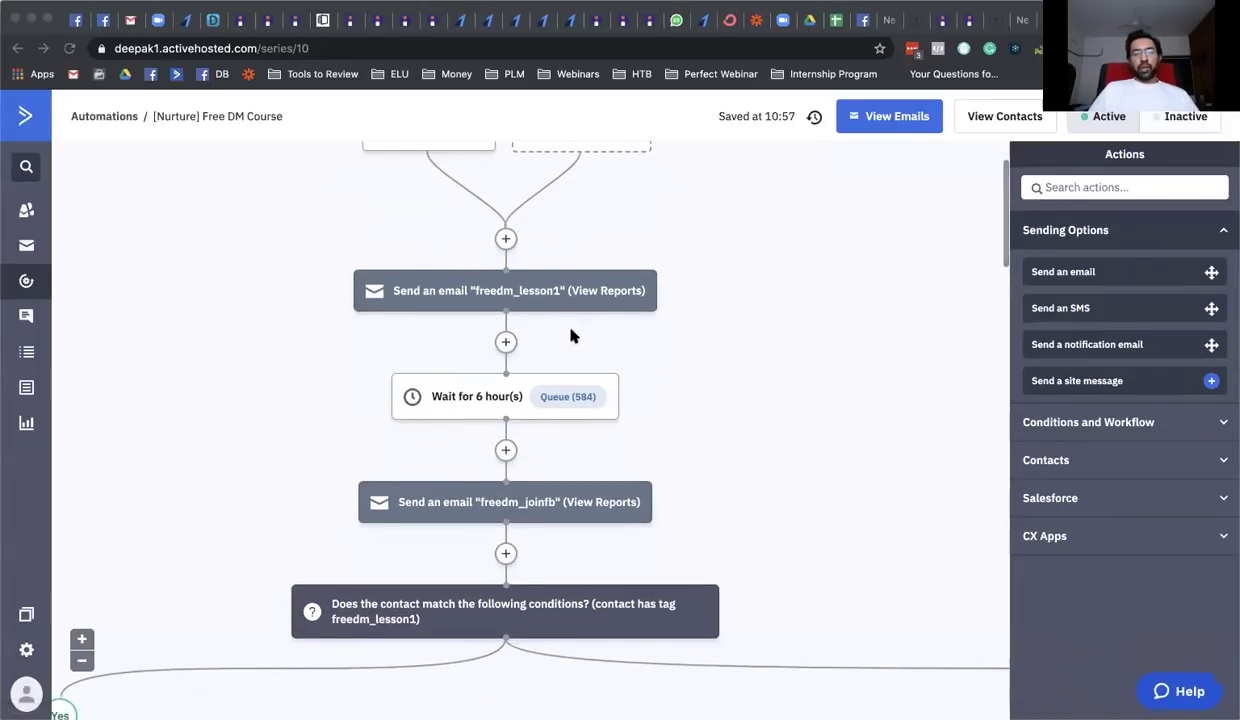
{"action": "left_click", "coordinate": [713, 416]}
{"action": "mouse_move", "coordinate": [490, 510]}
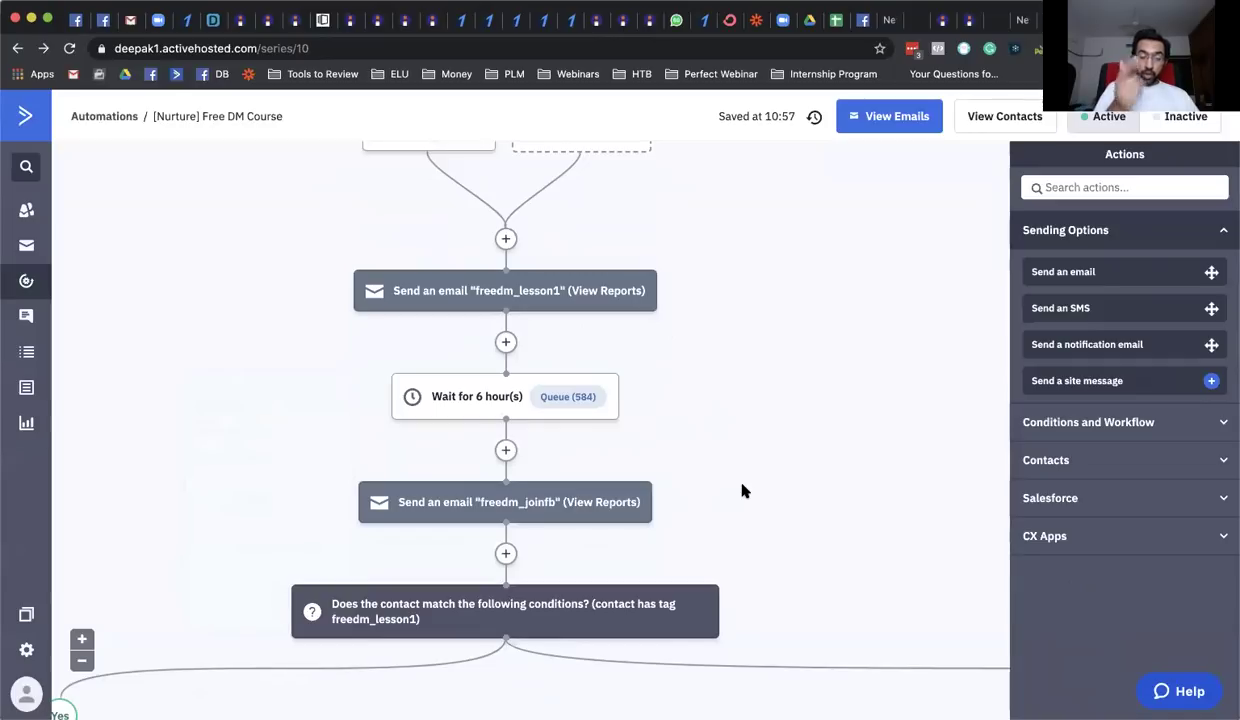
{"action": "scroll", "coordinate": [700, 451], "scroll_direction": "down", "scroll_amount": 3}
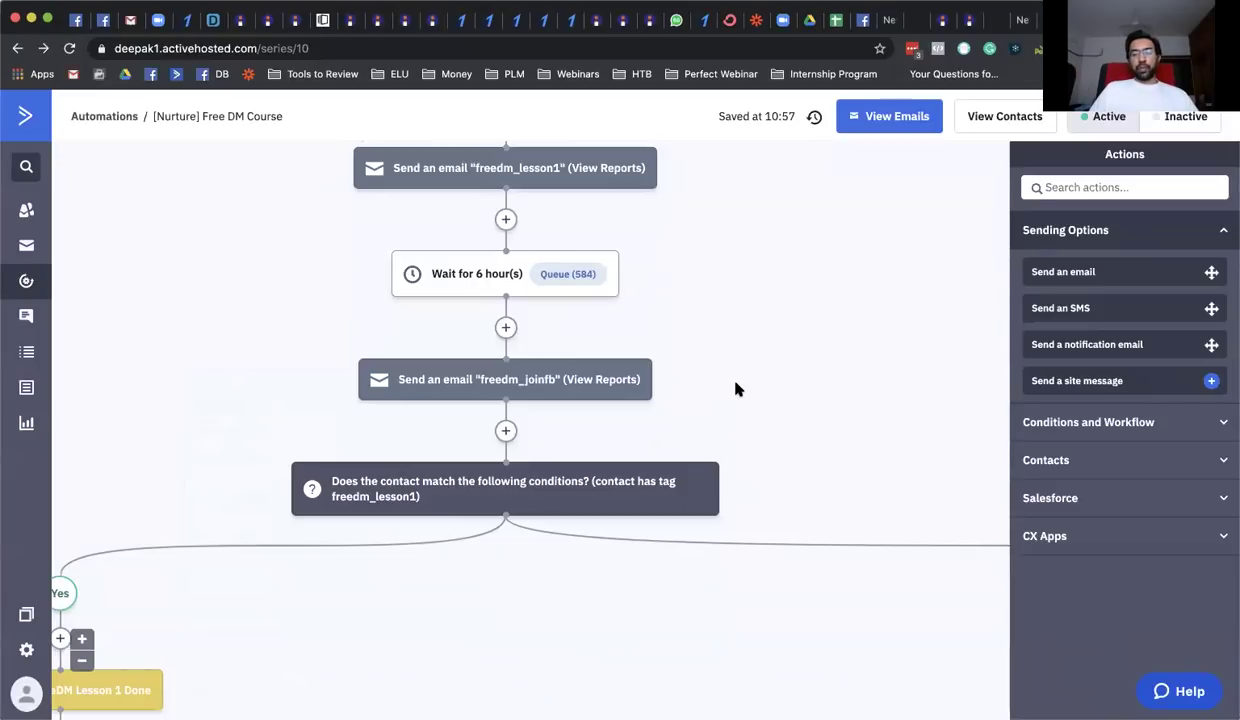
{"action": "scroll", "coordinate": [731, 407], "scroll_direction": "down", "scroll_amount": 2}
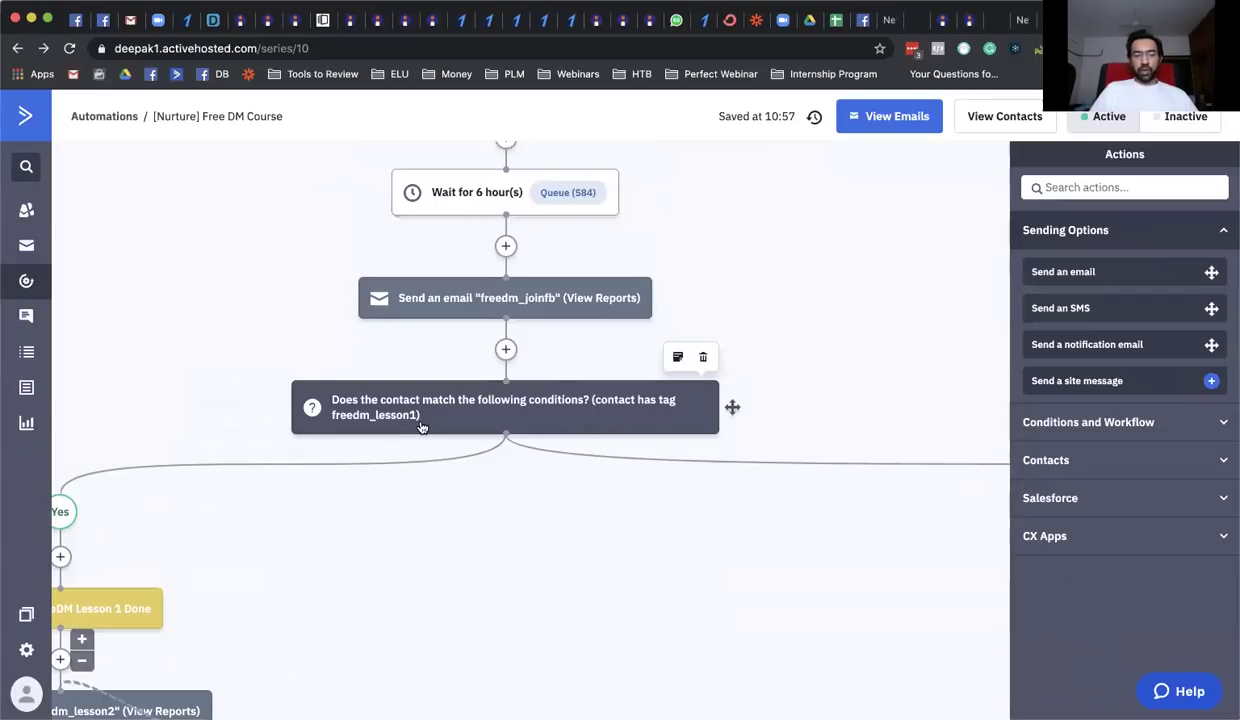
{"action": "scroll", "coordinate": [440, 420], "scroll_direction": "up", "scroll_amount": 2}
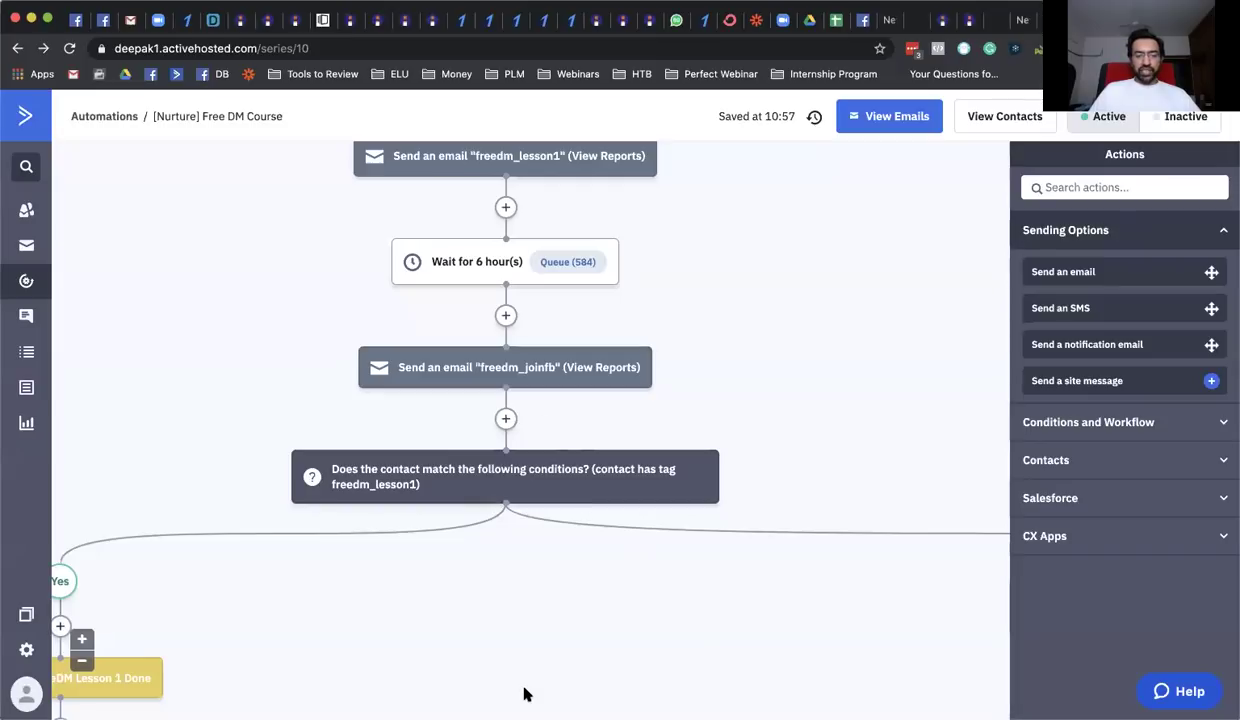
- Examine the Yes branch of the freedm_lesson1 condition through its goal, the "freedm_lesson2" email and both sides of the freedm_lesson2 condition
{"action": "scroll", "coordinate": [459, 584], "scroll_direction": "left", "scroll_amount": 4}
{"action": "scroll", "coordinate": [459, 584], "scroll_direction": "down", "scroll_amount": 5}
{"action": "scroll", "coordinate": [459, 584], "scroll_direction": "down", "scroll_amount": 1}
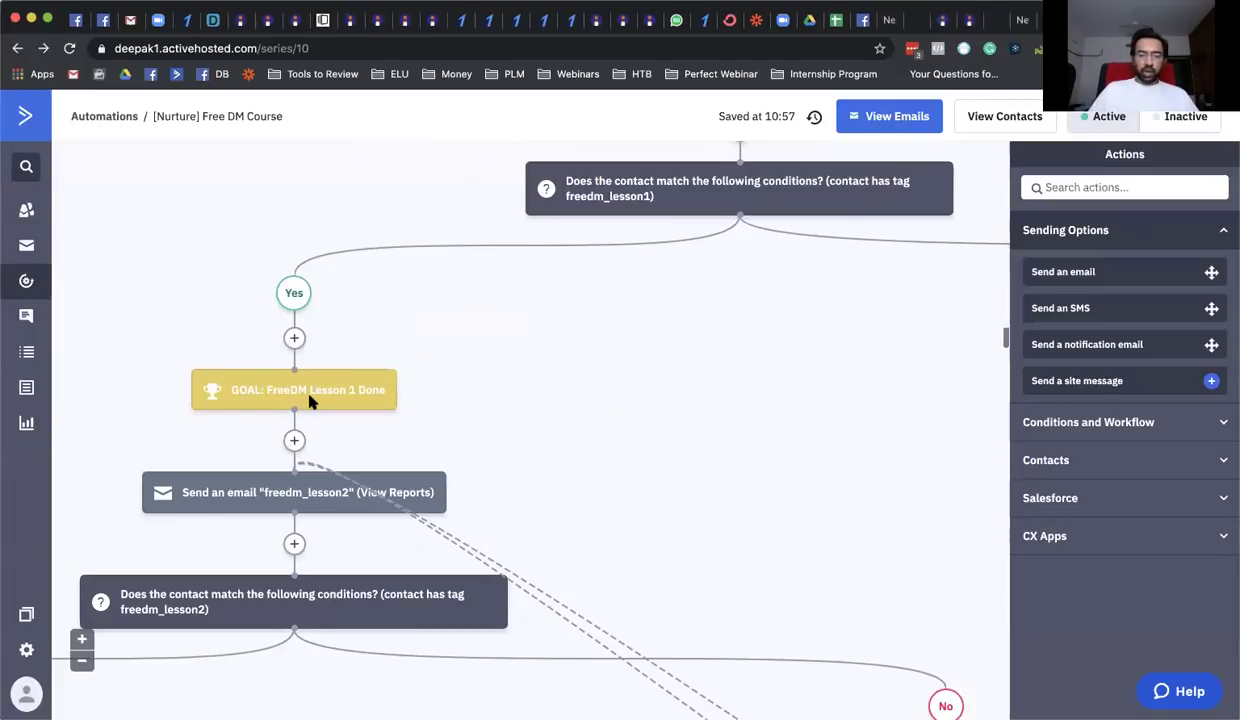
{"action": "scroll", "coordinate": [309, 400], "scroll_direction": "down", "scroll_amount": 2}
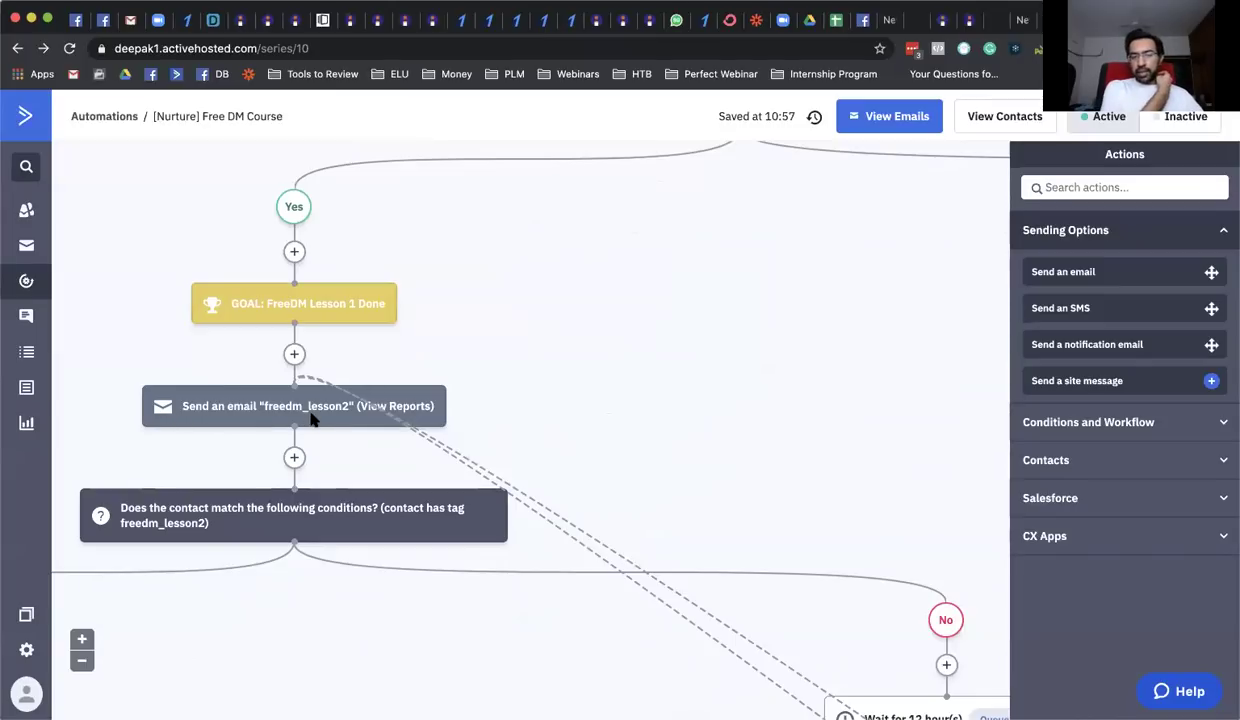
{"action": "scroll", "coordinate": [310, 420], "scroll_direction": "down", "scroll_amount": 2}
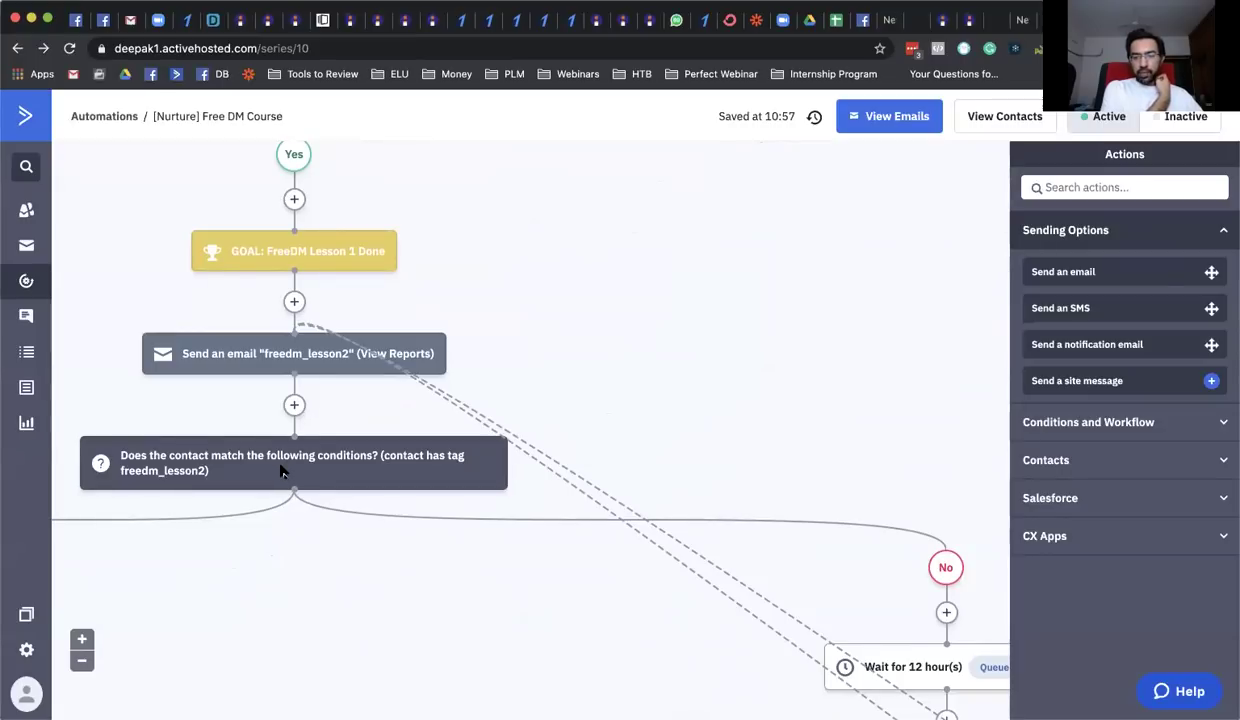
{"action": "scroll", "coordinate": [280, 470], "scroll_direction": "left", "scroll_amount": 5}
{"action": "scroll", "coordinate": [280, 470], "scroll_direction": "down", "scroll_amount": 3}
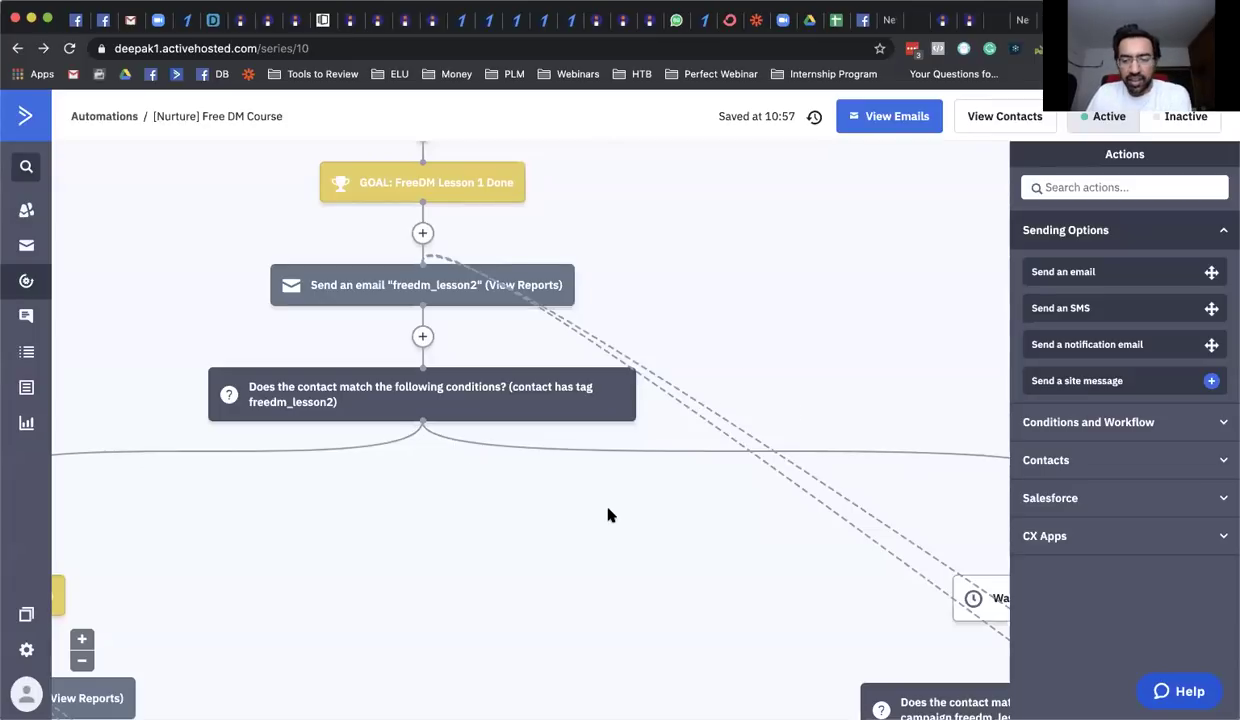
{"action": "scroll", "coordinate": [380, 468], "scroll_direction": "down", "scroll_amount": 1}
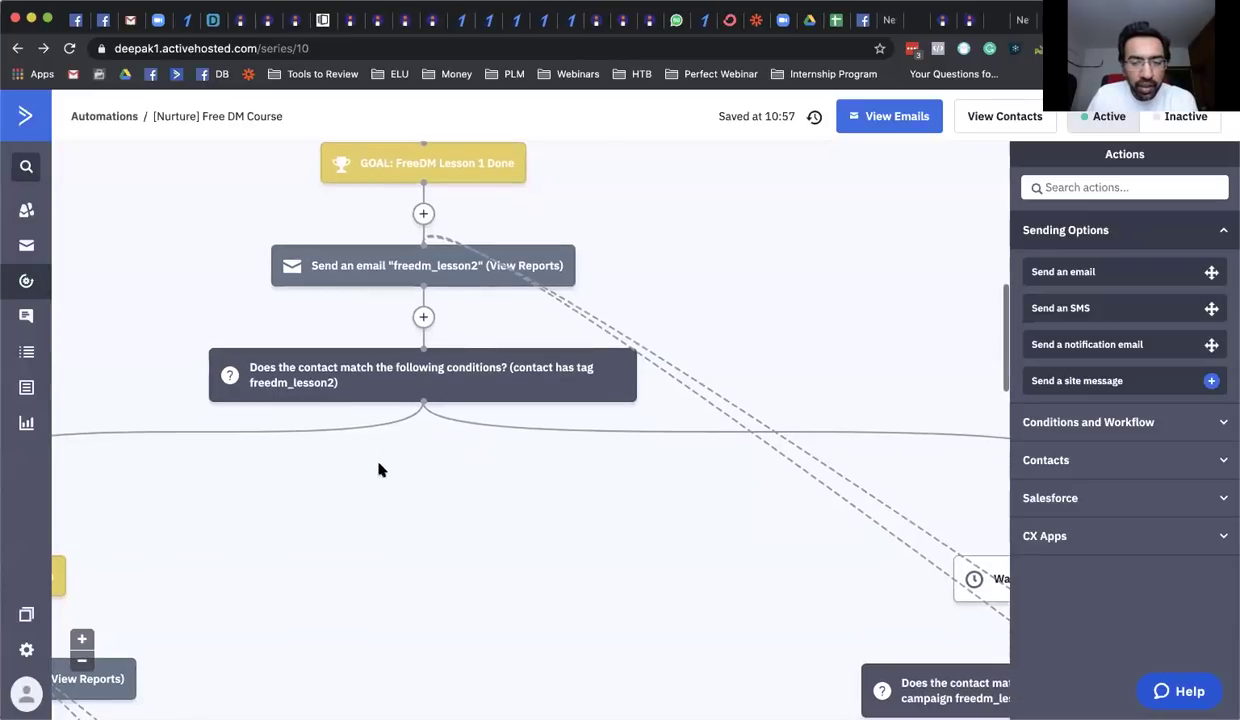
{"action": "scroll", "coordinate": [316, 429], "scroll_direction": "left", "scroll_amount": 2}
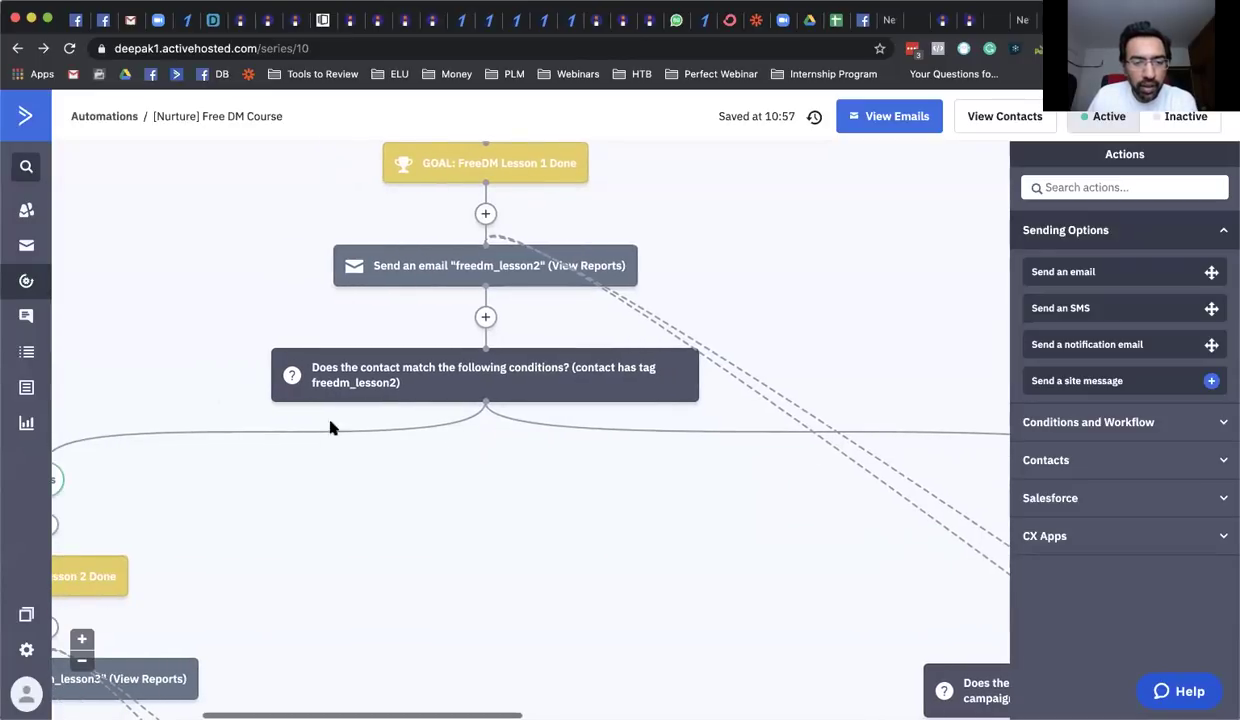
{"action": "scroll", "coordinate": [396, 410], "scroll_direction": "right", "scroll_amount": 2}
{"action": "scroll", "coordinate": [393, 412], "scroll_direction": "right", "scroll_amount": 1}
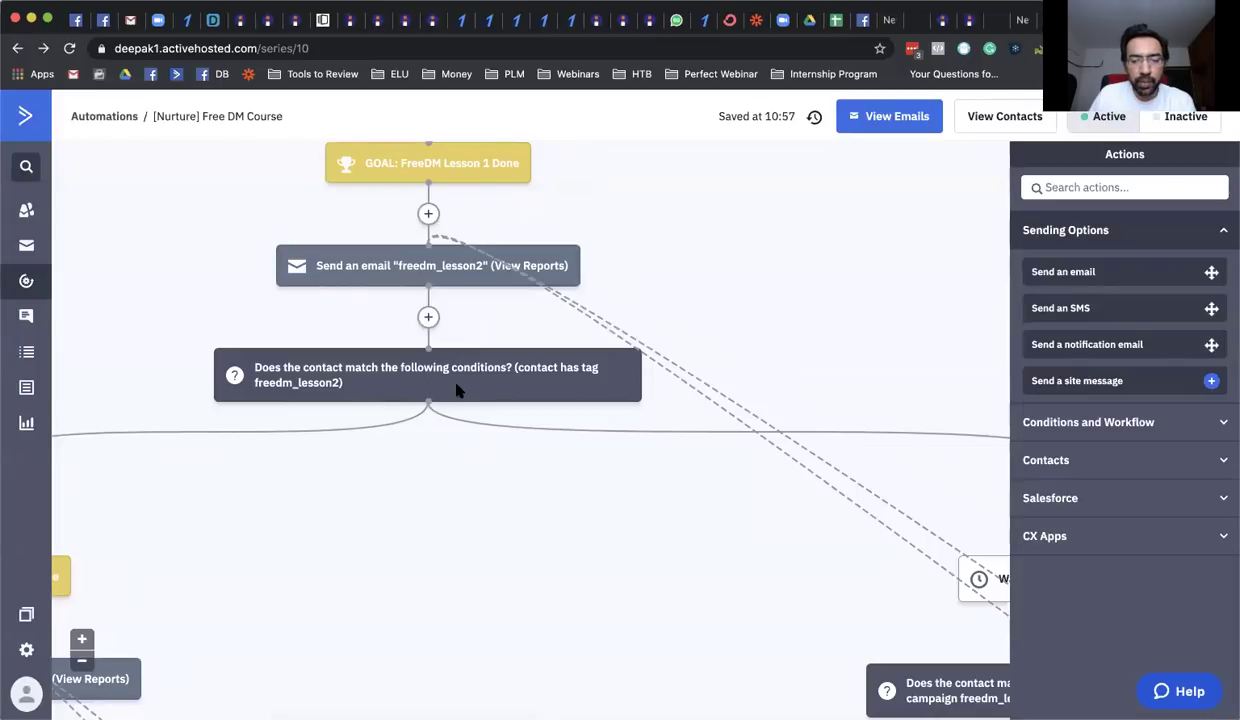
{"action": "scroll", "coordinate": [456, 390], "scroll_direction": "right", "scroll_amount": 5}
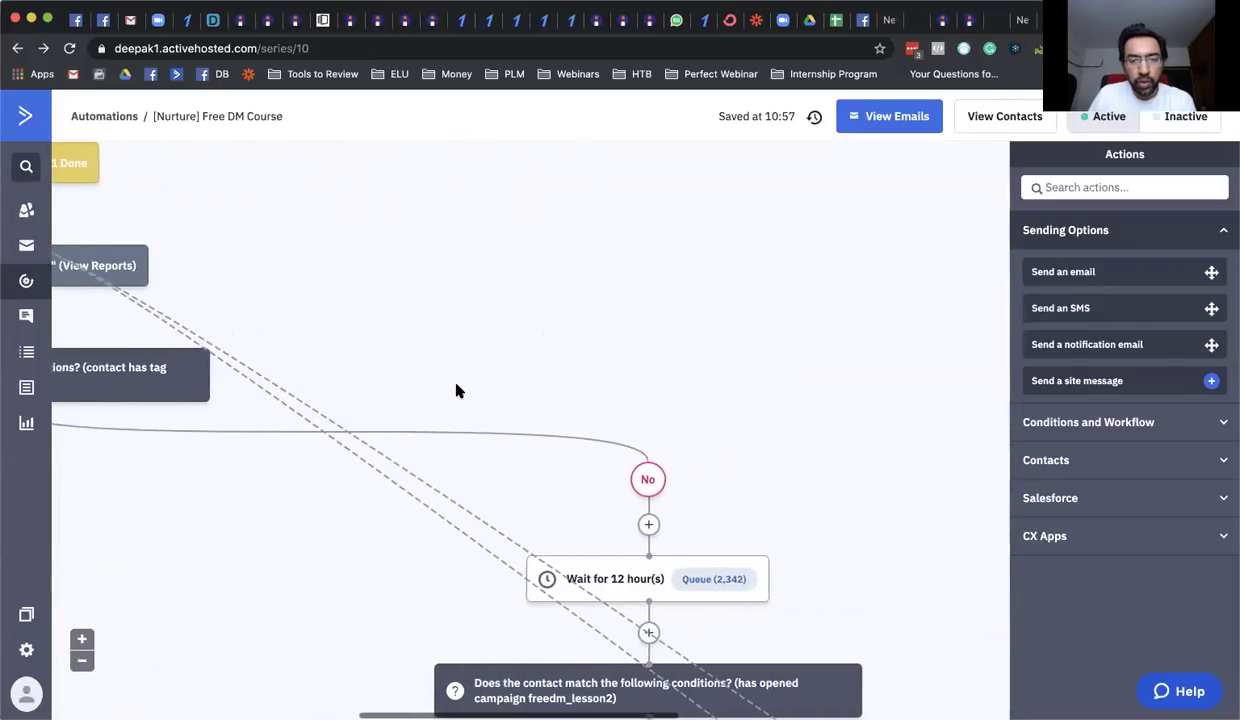
- Examine the No branch of the freedm_lesson1 condition, from the 12-hour wait through the reminder emails to the dropoff tags
{"action": "scroll", "coordinate": [456, 390], "scroll_direction": "up", "scroll_amount": 5}
{"action": "scroll", "coordinate": [456, 390], "scroll_direction": "down", "scroll_amount": 2}
{"action": "scroll", "coordinate": [458, 390], "scroll_direction": "up", "scroll_amount": 4}
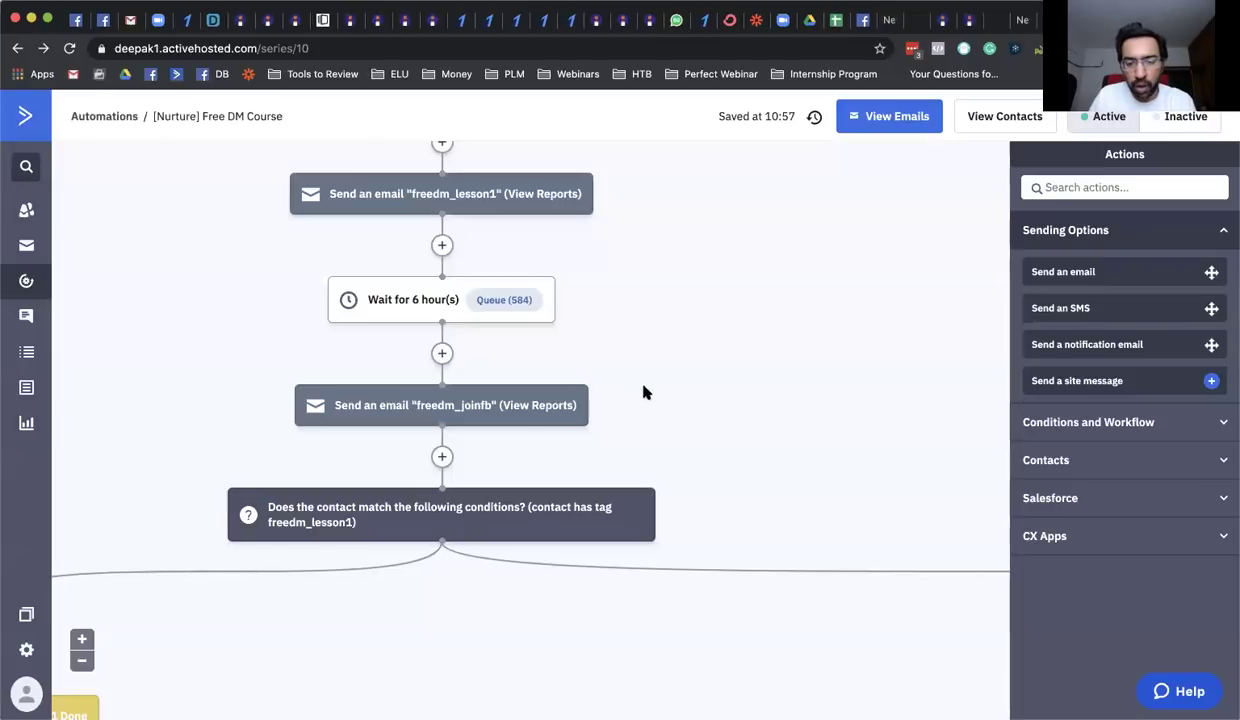
{"action": "scroll", "coordinate": [643, 392], "scroll_direction": "right", "scroll_amount": 3}
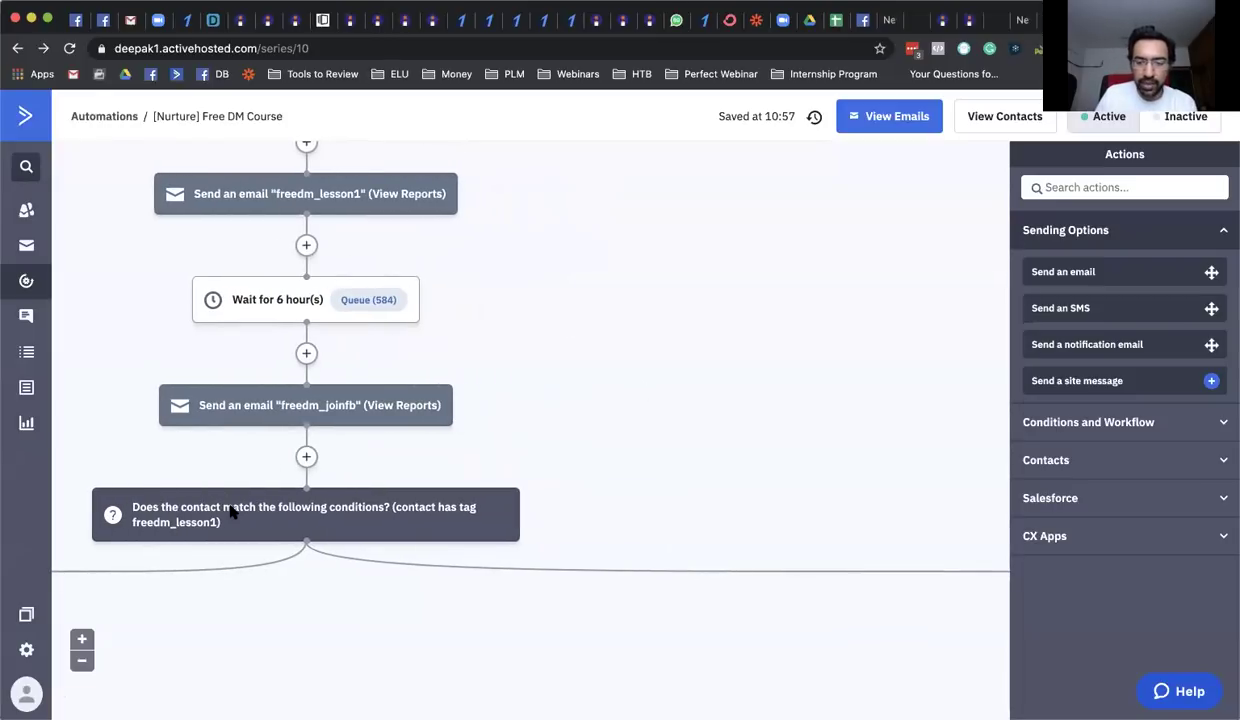
{"action": "scroll", "coordinate": [230, 512], "scroll_direction": "right", "scroll_amount": 10}
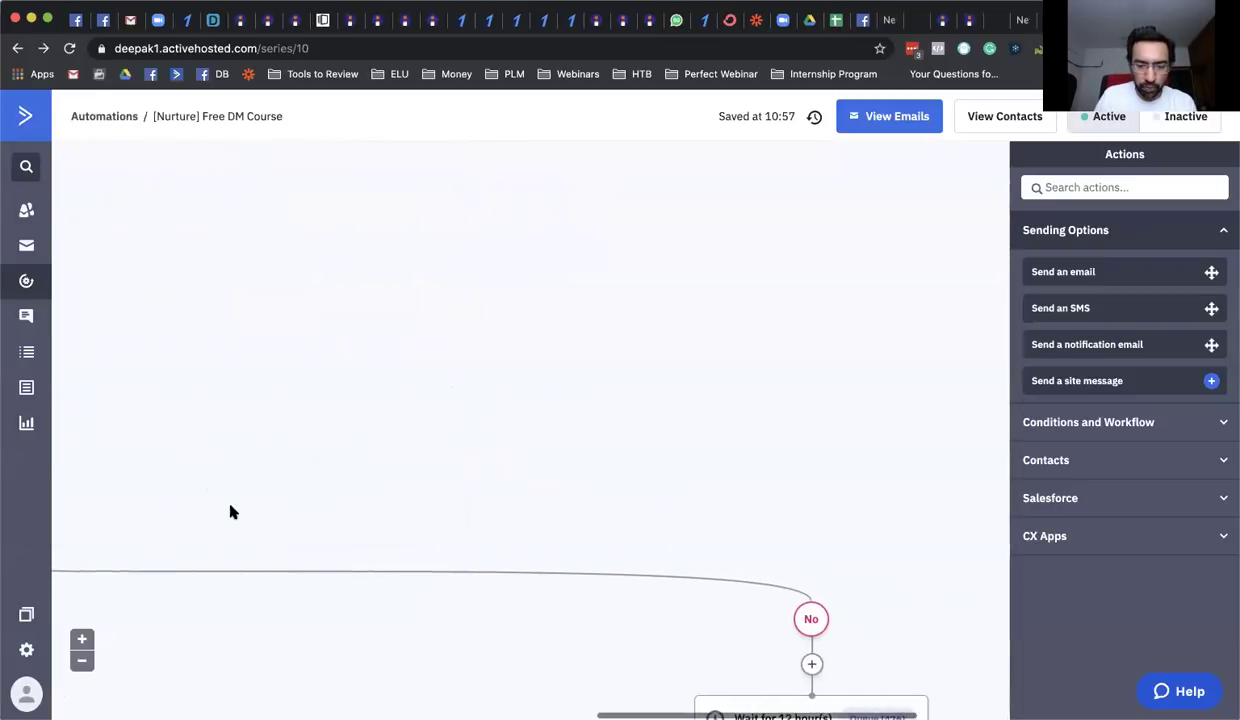
{"action": "scroll", "coordinate": [230, 512], "scroll_direction": "down", "scroll_amount": 7}
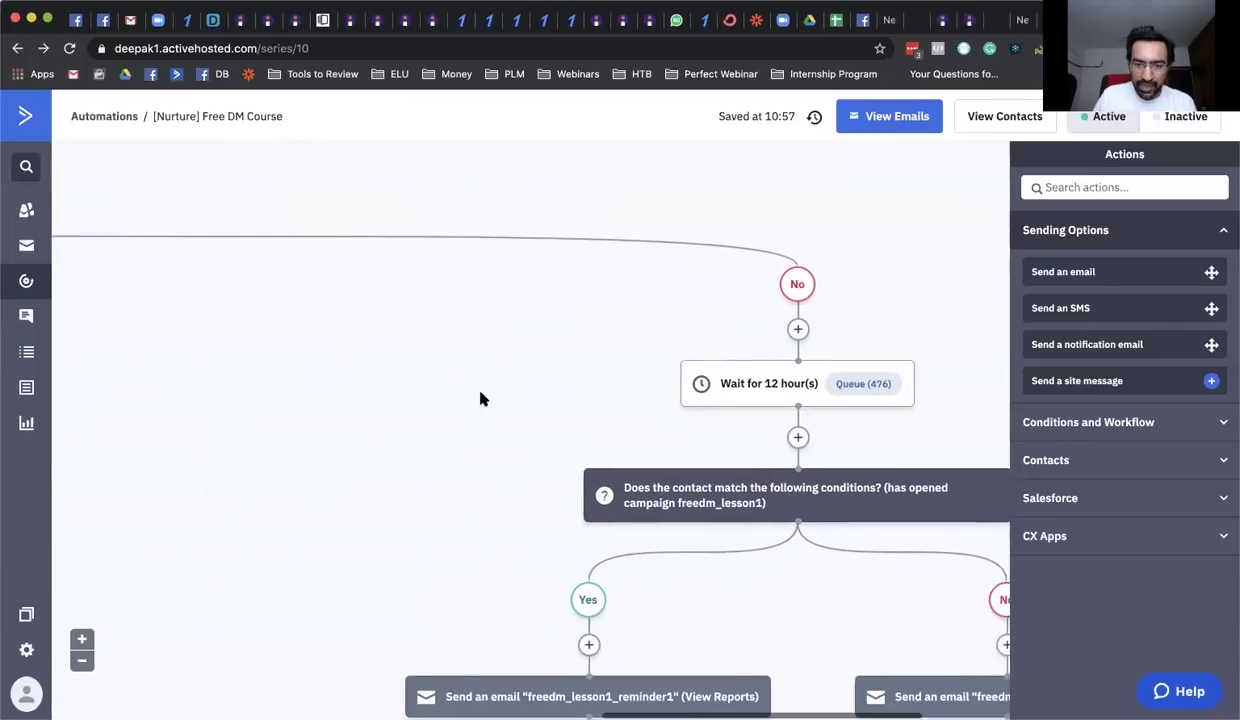
{"action": "scroll", "coordinate": [480, 398], "scroll_direction": "right", "scroll_amount": 3}
{"action": "scroll", "coordinate": [480, 398], "scroll_direction": "down", "scroll_amount": 15}
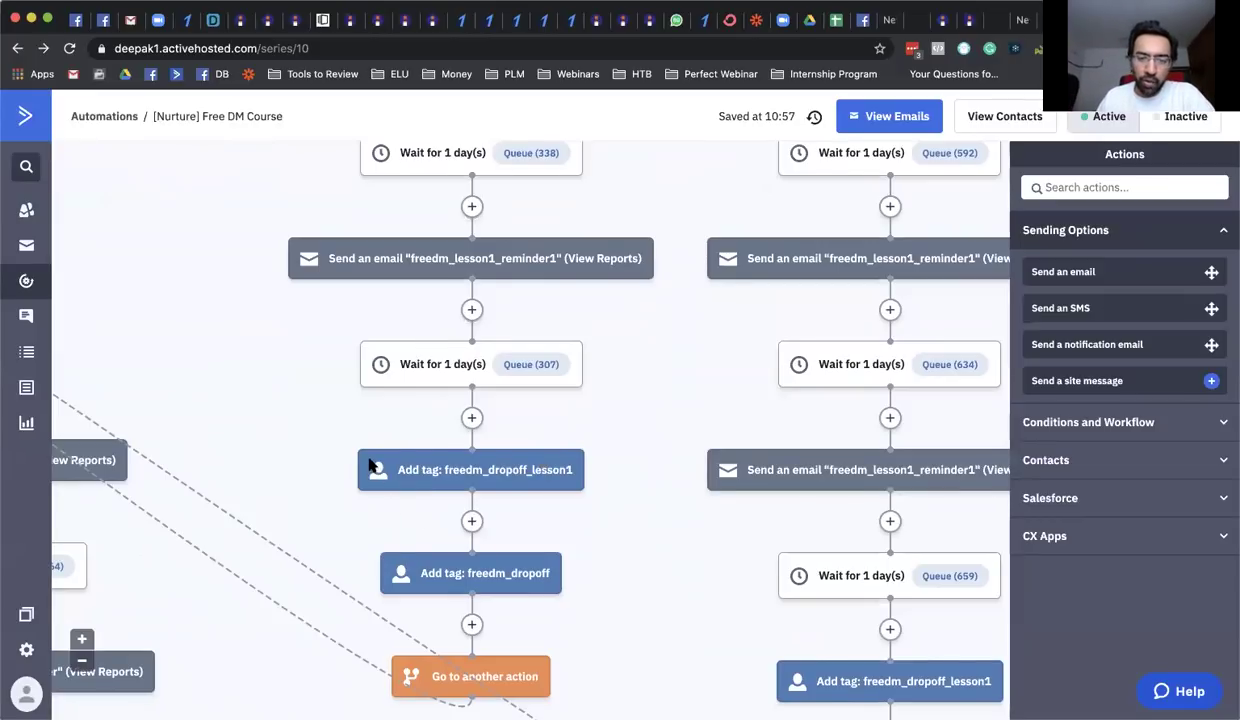
{"action": "scroll", "coordinate": [369, 464], "scroll_direction": "up", "scroll_amount": 1}
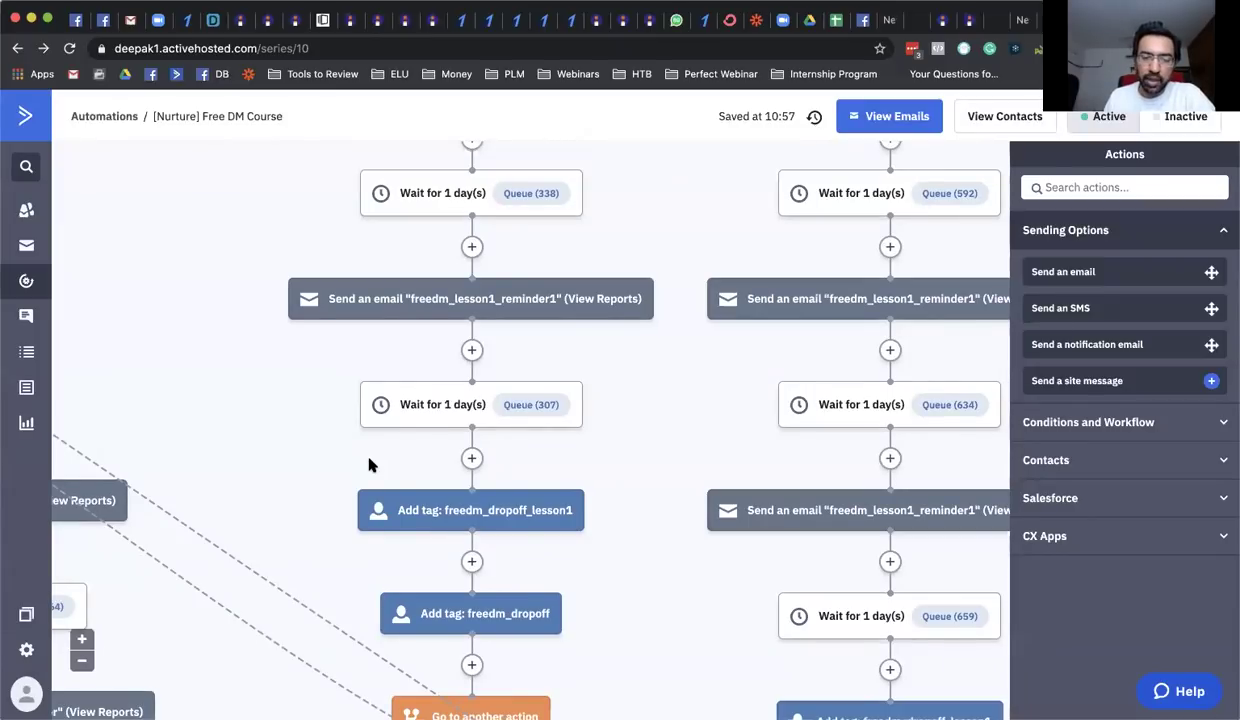
- Go back to the "FreeDM Lesson 1 Done" goal, check its jump conditions and settings, and close it without saving
{"action": "scroll", "coordinate": [368, 464], "scroll_direction": "up", "scroll_amount": 15}
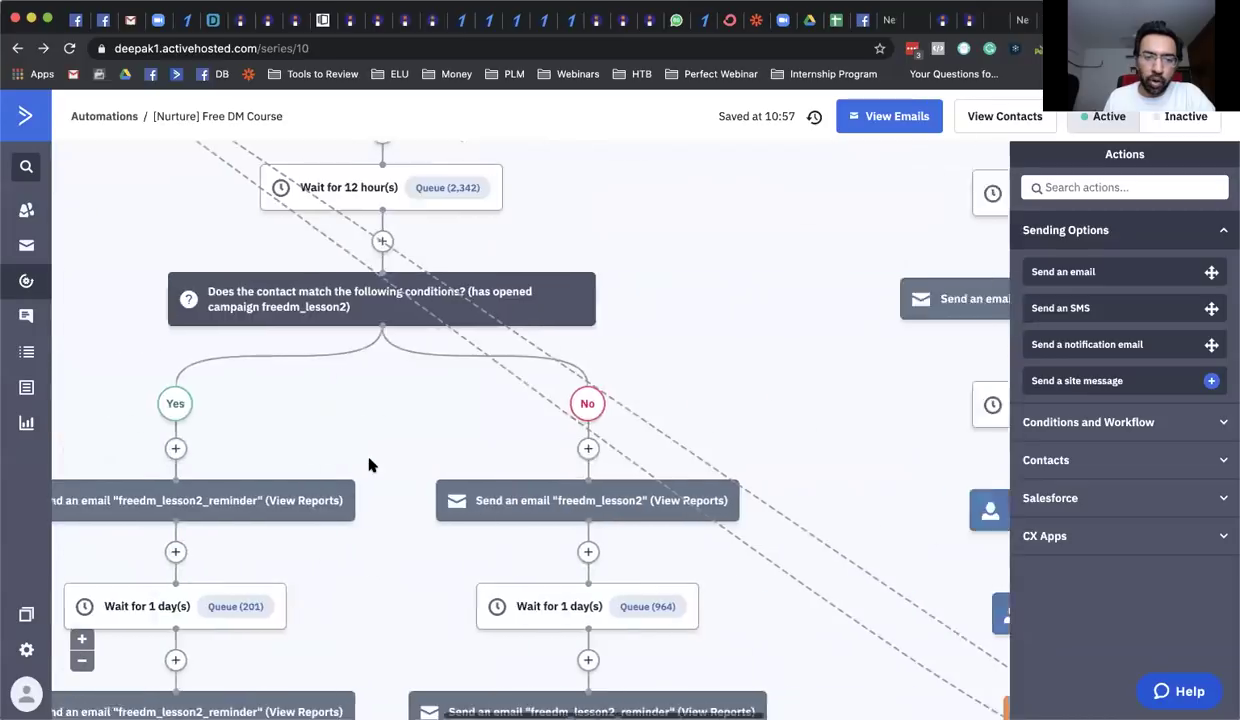
{"action": "scroll", "coordinate": [368, 464], "scroll_direction": "left", "scroll_amount": 5}
{"action": "scroll", "coordinate": [368, 464], "scroll_direction": "up", "scroll_amount": 8}
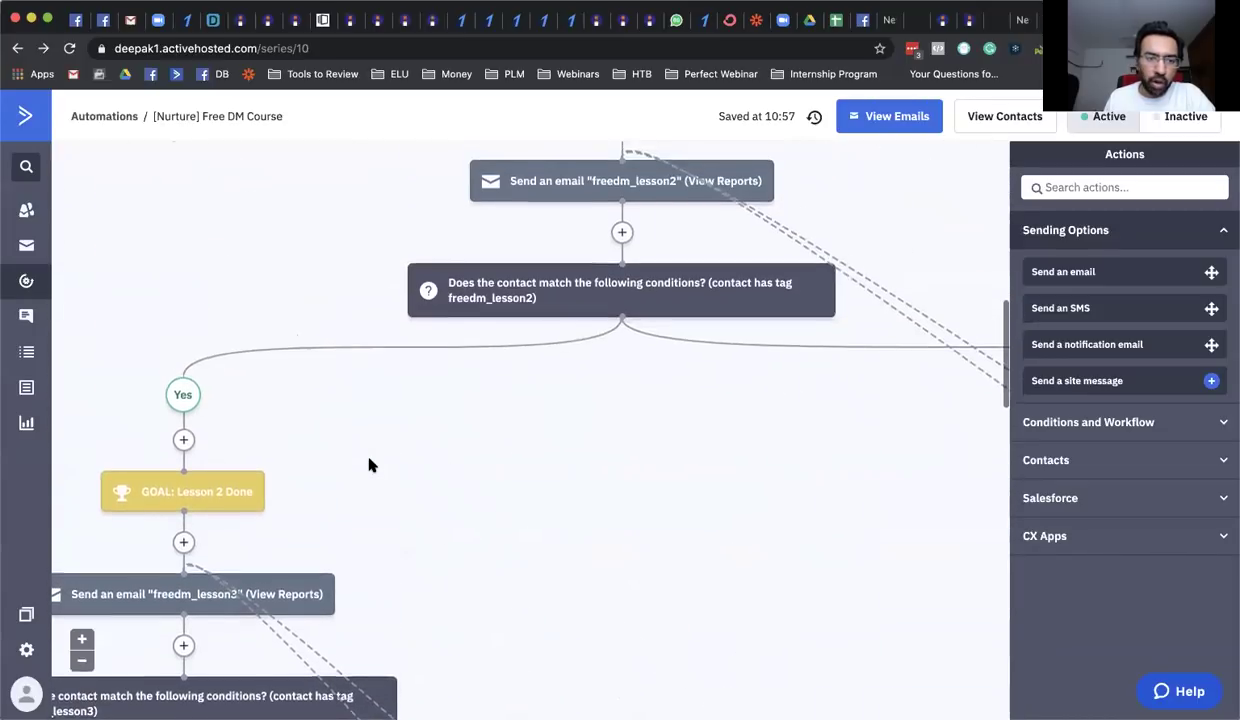
{"action": "scroll", "coordinate": [368, 464], "scroll_direction": "right", "scroll_amount": 3}
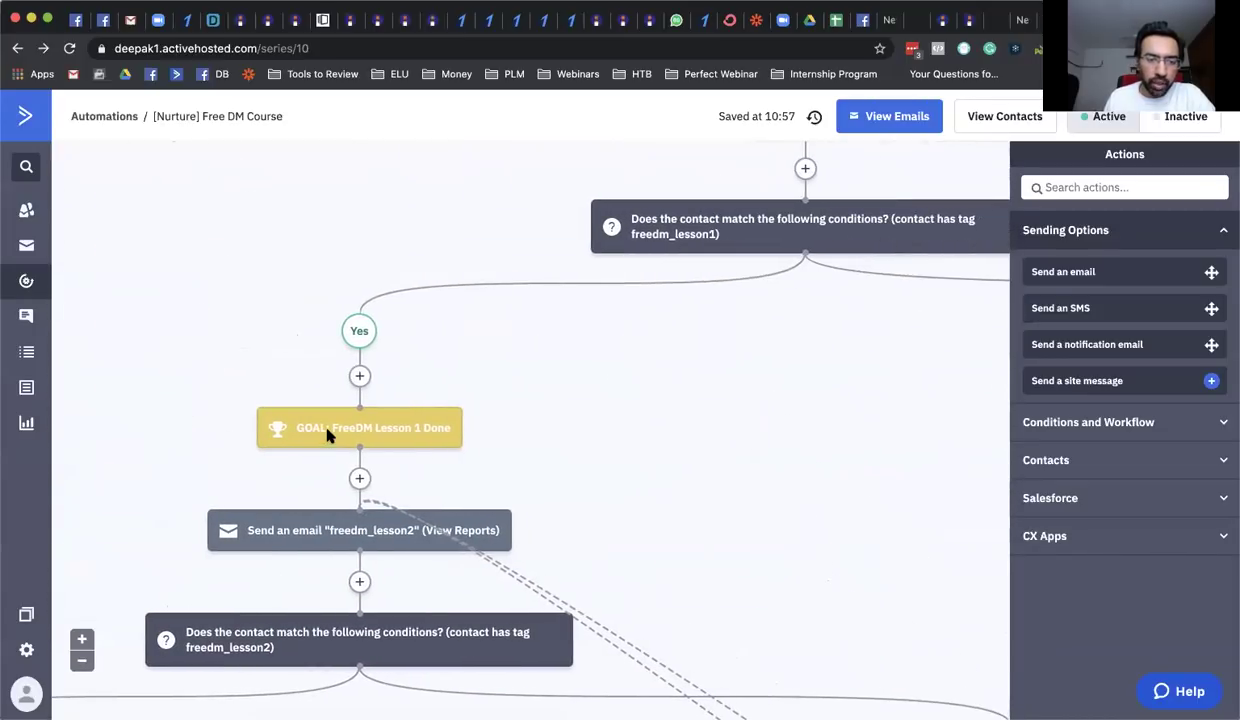
{"action": "left_click", "coordinate": [328, 432]}
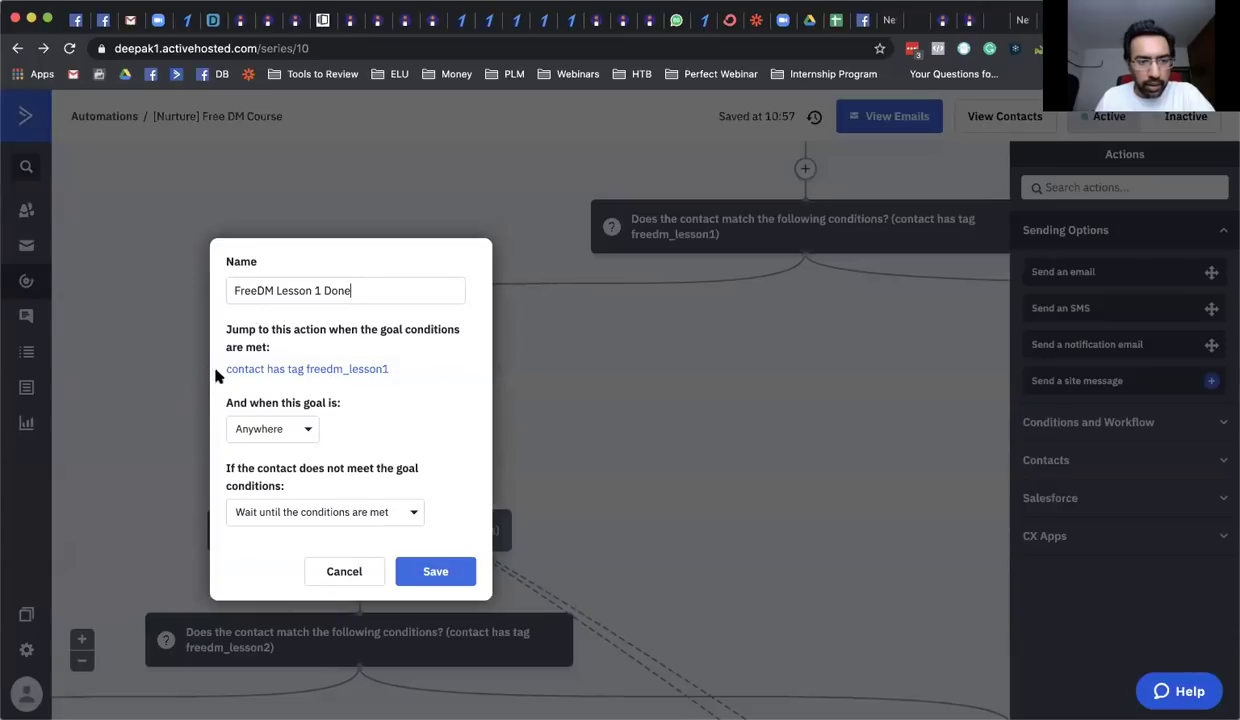
{"action": "left_click_drag", "start_coordinate": [281, 330], "coordinate": [284, 345]}
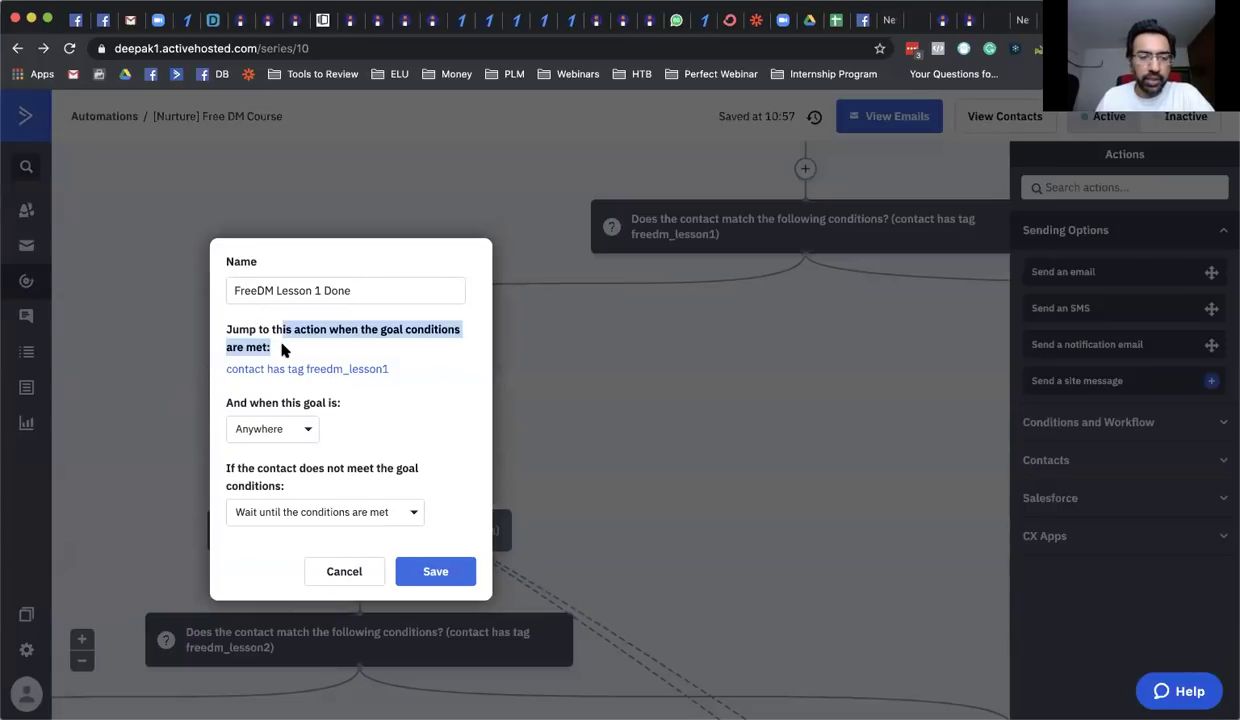
{"action": "left_click", "coordinate": [281, 343]}
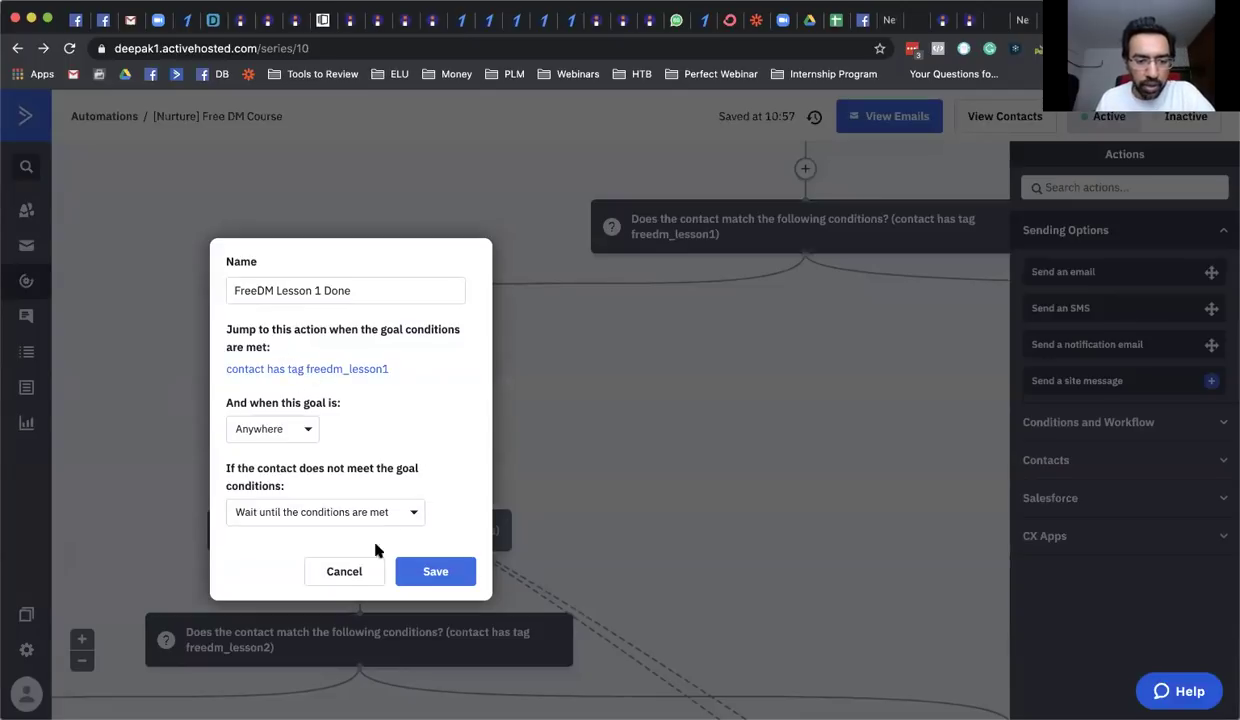
{"action": "left_click", "coordinate": [344, 571]}
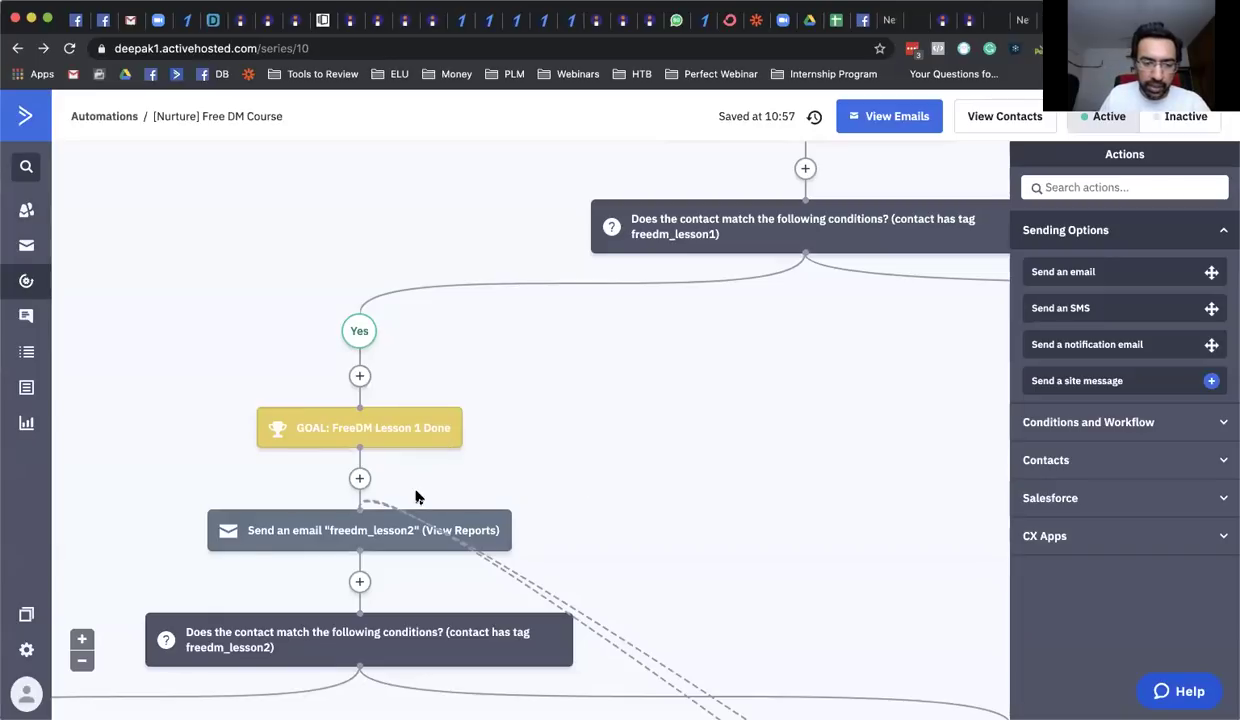
- Examine the Yes branch of the freedm_lesson2 condition through the "Lesson 2 Done" goal, "freedm_lesson3" email and freedm_lesson3 condition
{"action": "scroll", "coordinate": [415, 493], "scroll_direction": "down", "scroll_amount": 5}
{"action": "scroll", "coordinate": [420, 220], "scroll_direction": "left", "scroll_amount": 10}
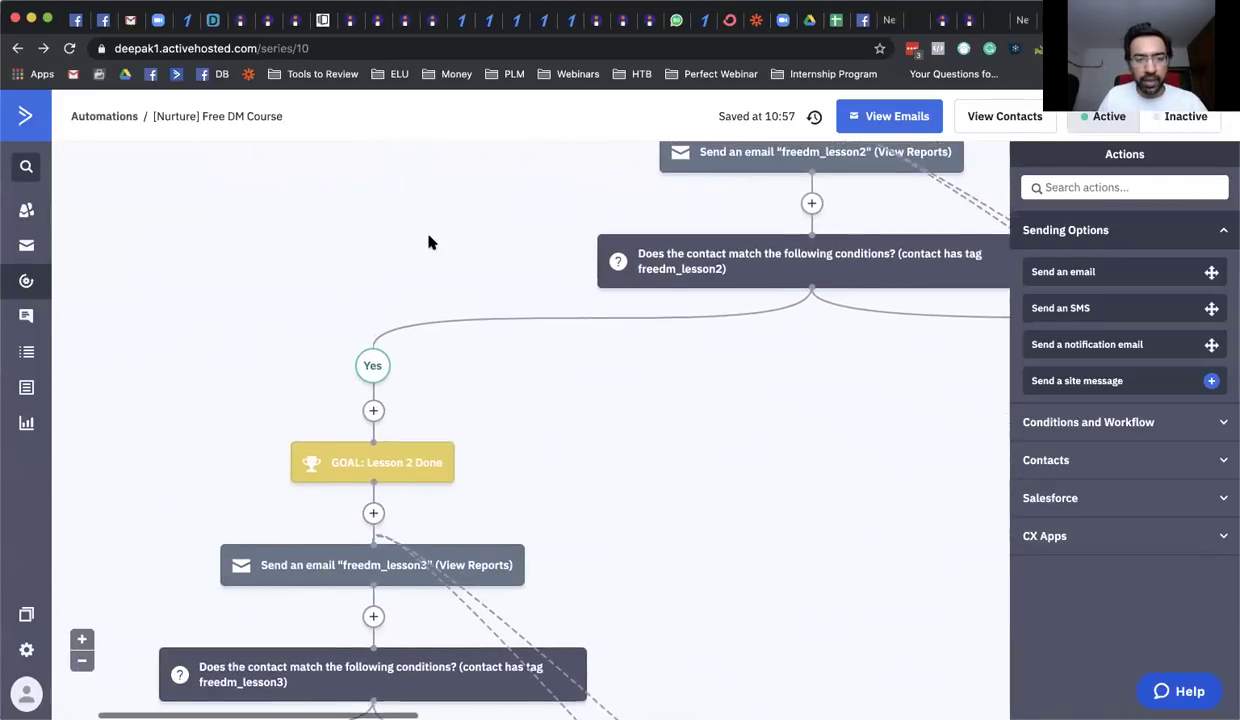
{"action": "scroll", "coordinate": [413, 222], "scroll_direction": "up", "scroll_amount": 1}
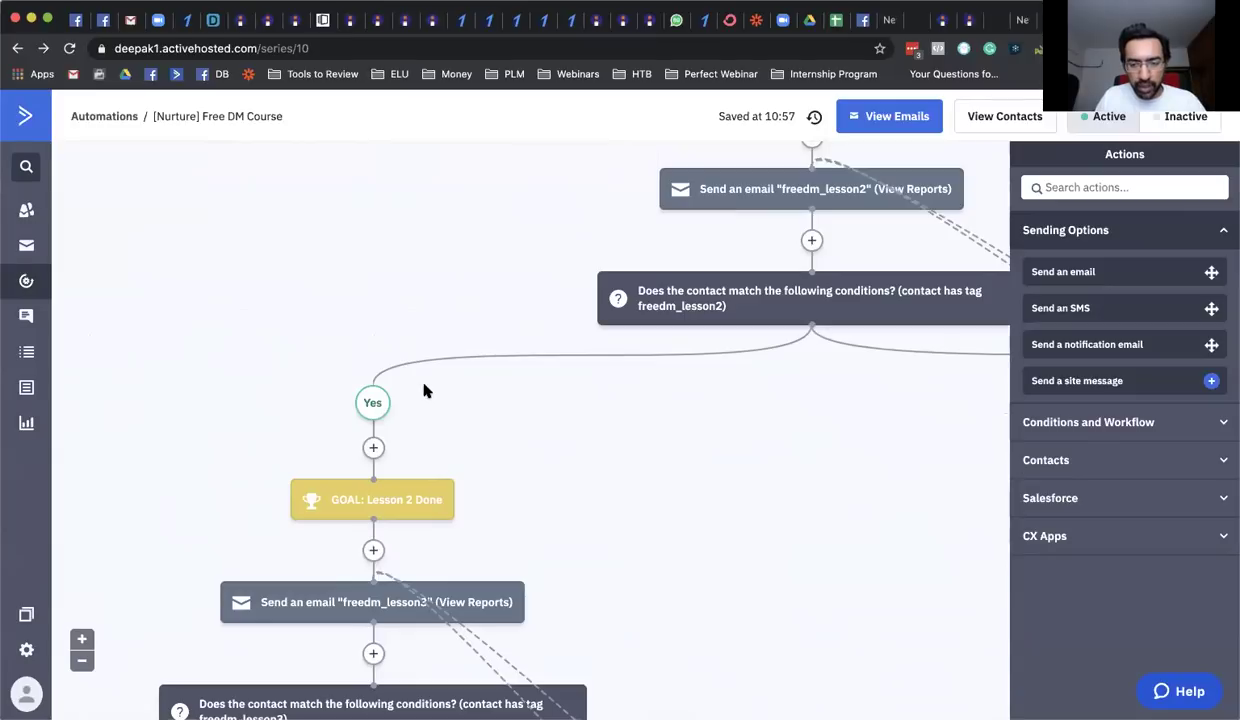
{"action": "scroll", "coordinate": [423, 392], "scroll_direction": "down", "scroll_amount": 2}
{"action": "scroll", "coordinate": [425, 390], "scroll_direction": "down", "scroll_amount": 2}
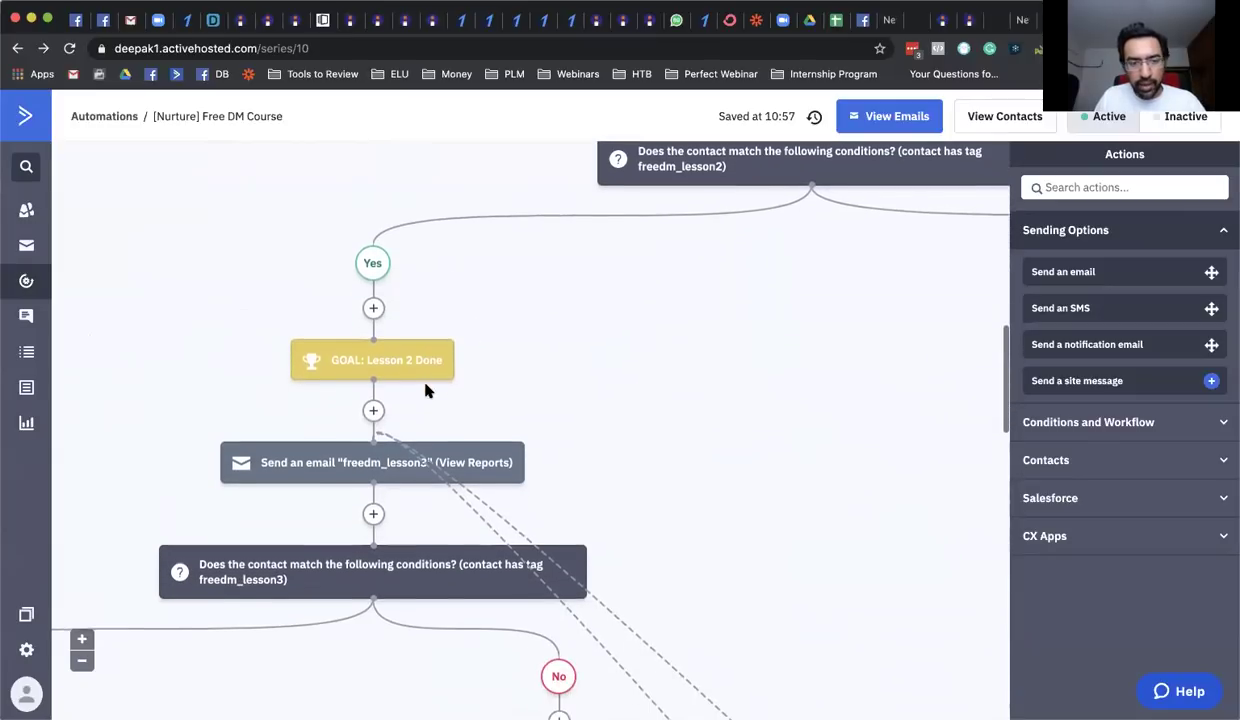
- Examine the Yes branch of the freedm_lesson3 condition through the "Lesson 3 Done" goal, "freedm_feedback1" email, freedm_stage2 tag and Stage 2 automation entry
{"action": "scroll", "coordinate": [424, 430], "scroll_direction": "down", "scroll_amount": 3}
{"action": "scroll", "coordinate": [429, 415], "scroll_direction": "left", "scroll_amount": 6}
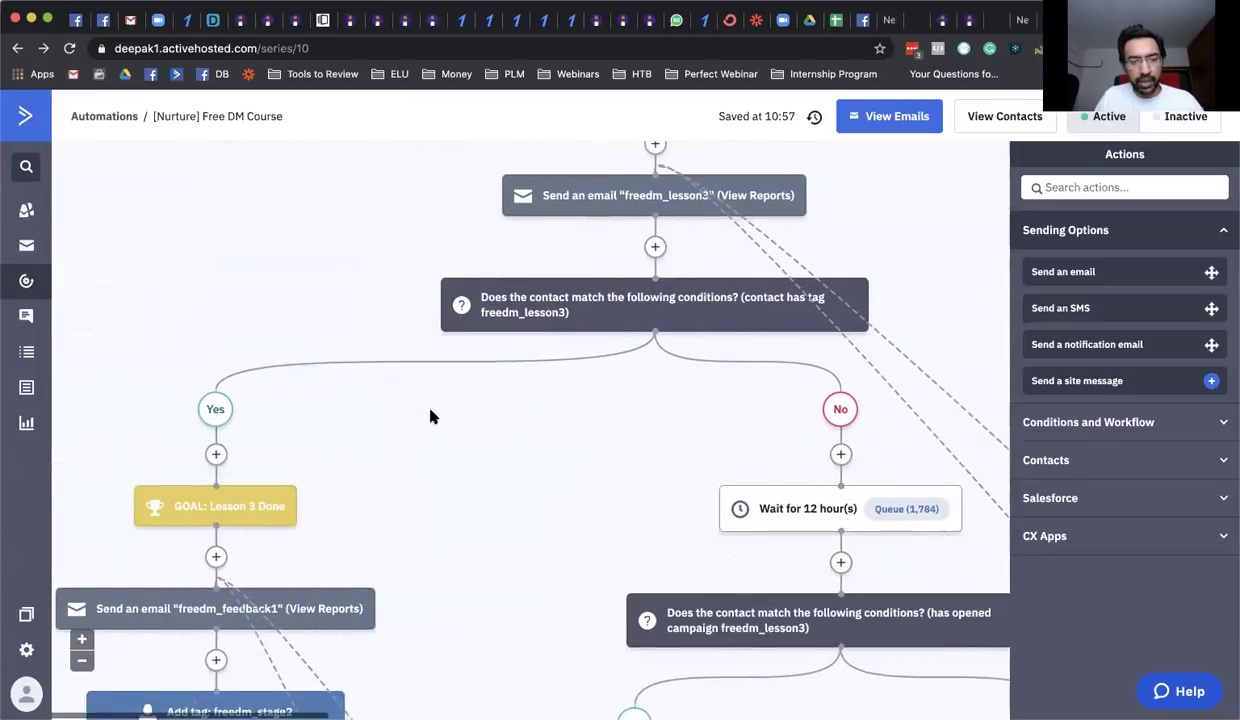
{"action": "scroll", "coordinate": [430, 417], "scroll_direction": "down", "scroll_amount": 3}
{"action": "scroll", "coordinate": [430, 416], "scroll_direction": "down", "scroll_amount": 3}
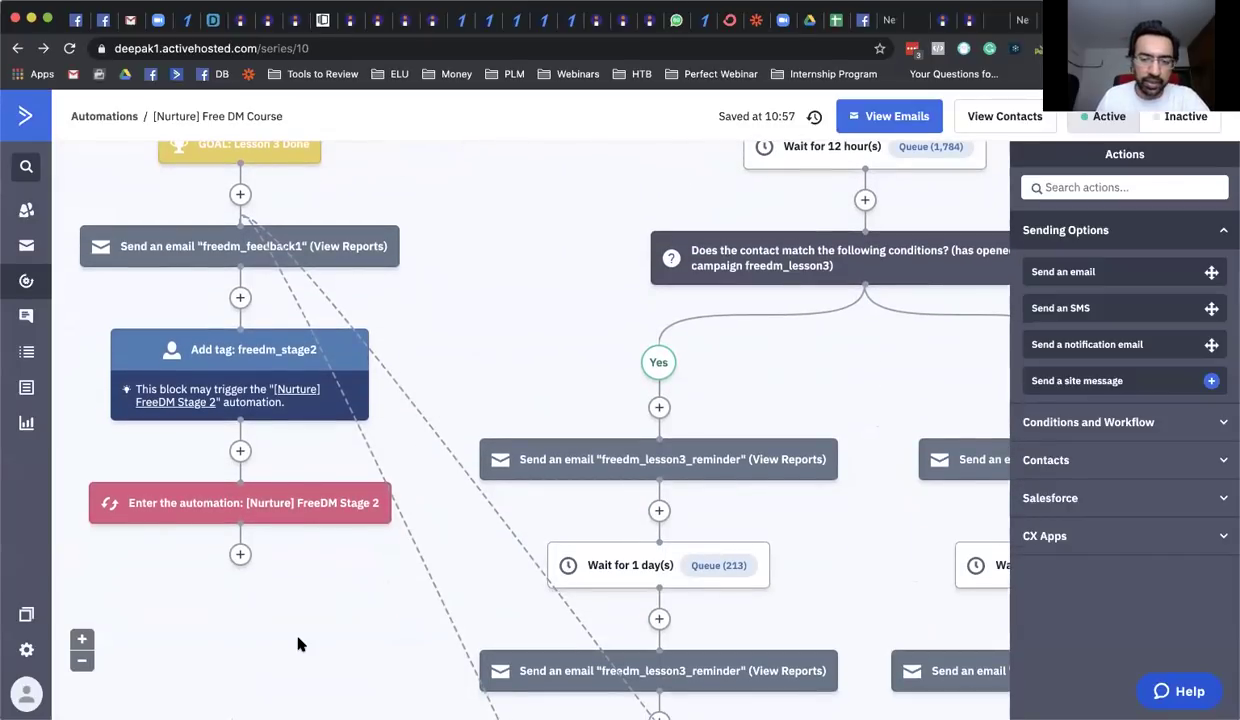
- Survey the whole Free DM Course automation from its trigger down to the reminder and dropoff branches of all three lessons
{"action": "left_click", "coordinate": [82, 661]}
{"action": "scroll", "coordinate": [293, 424], "scroll_direction": "down", "scroll_amount": 5}
{"action": "scroll", "coordinate": [329, 421], "scroll_direction": "right", "scroll_amount": 10}
{"action": "scroll", "coordinate": [329, 421], "scroll_direction": "left", "scroll_amount": 10}
{"action": "scroll", "coordinate": [329, 421], "scroll_direction": "up", "scroll_amount": 10}
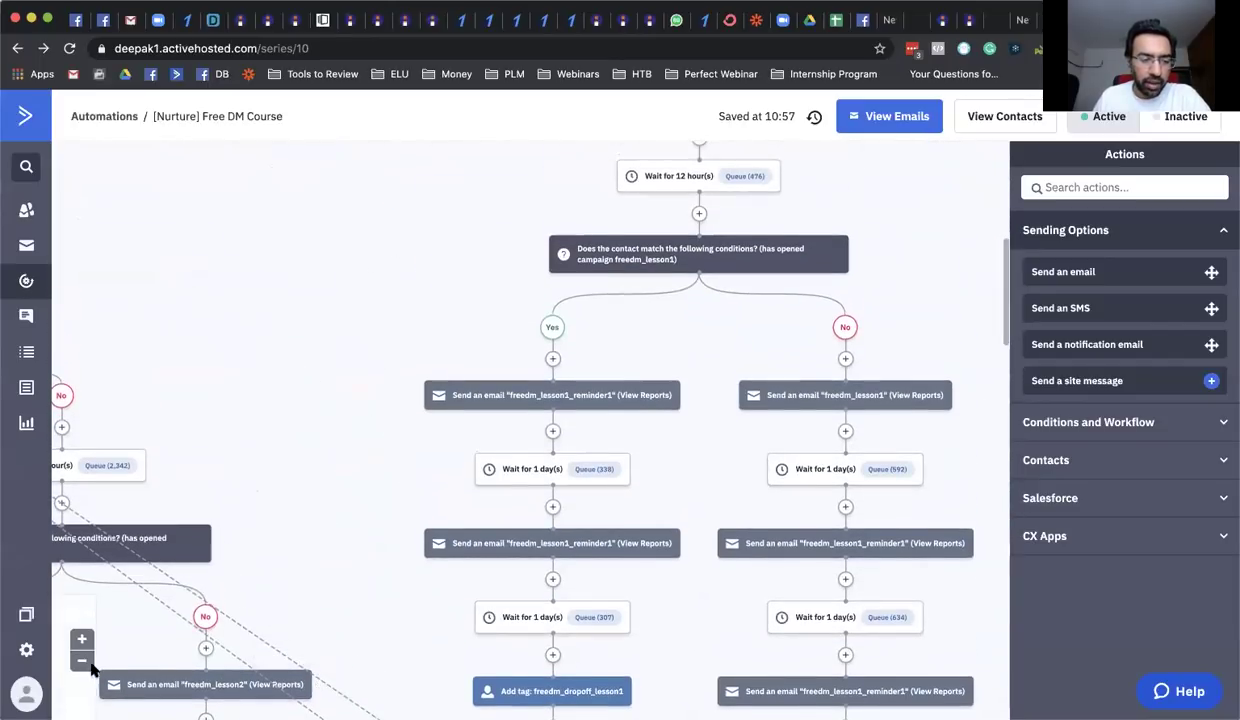
{"action": "left_click", "coordinate": [86, 665]}
{"action": "left_click", "coordinate": [86, 665]}
{"action": "left_click", "coordinate": [84, 662]}
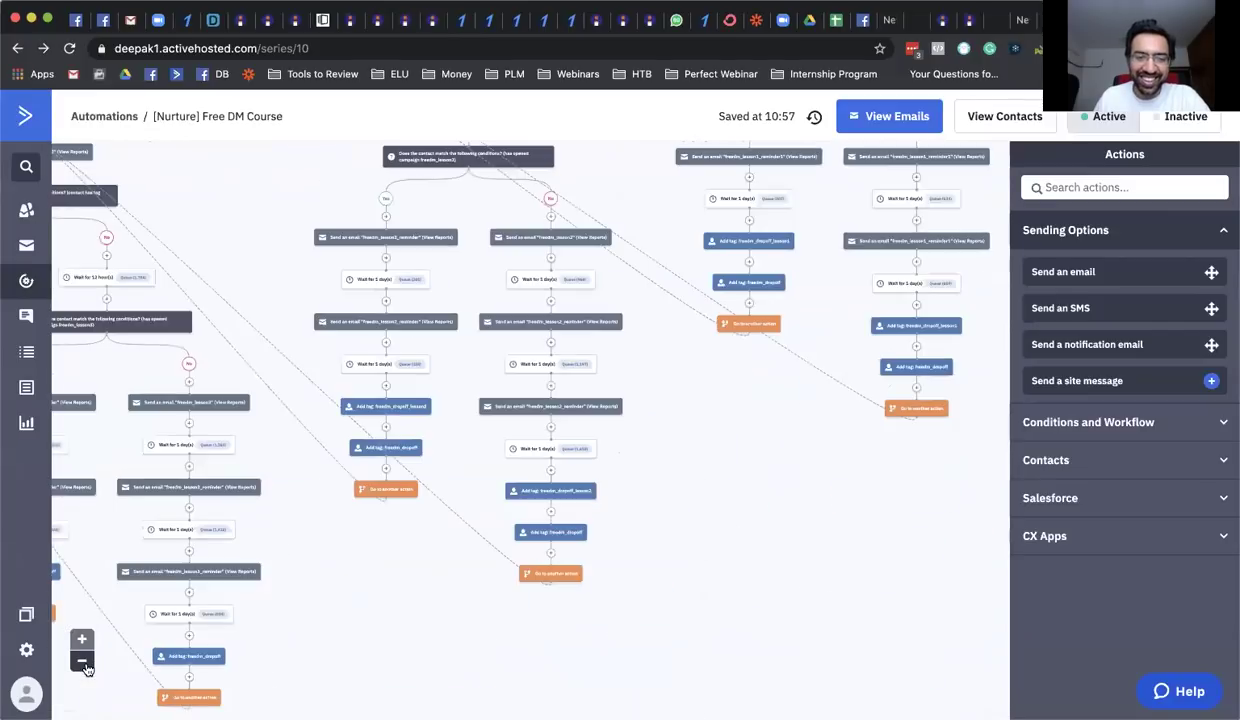
{"action": "left_click", "coordinate": [84, 662]}
{"action": "scroll", "coordinate": [405, 510], "scroll_direction": "up", "scroll_amount": 4}
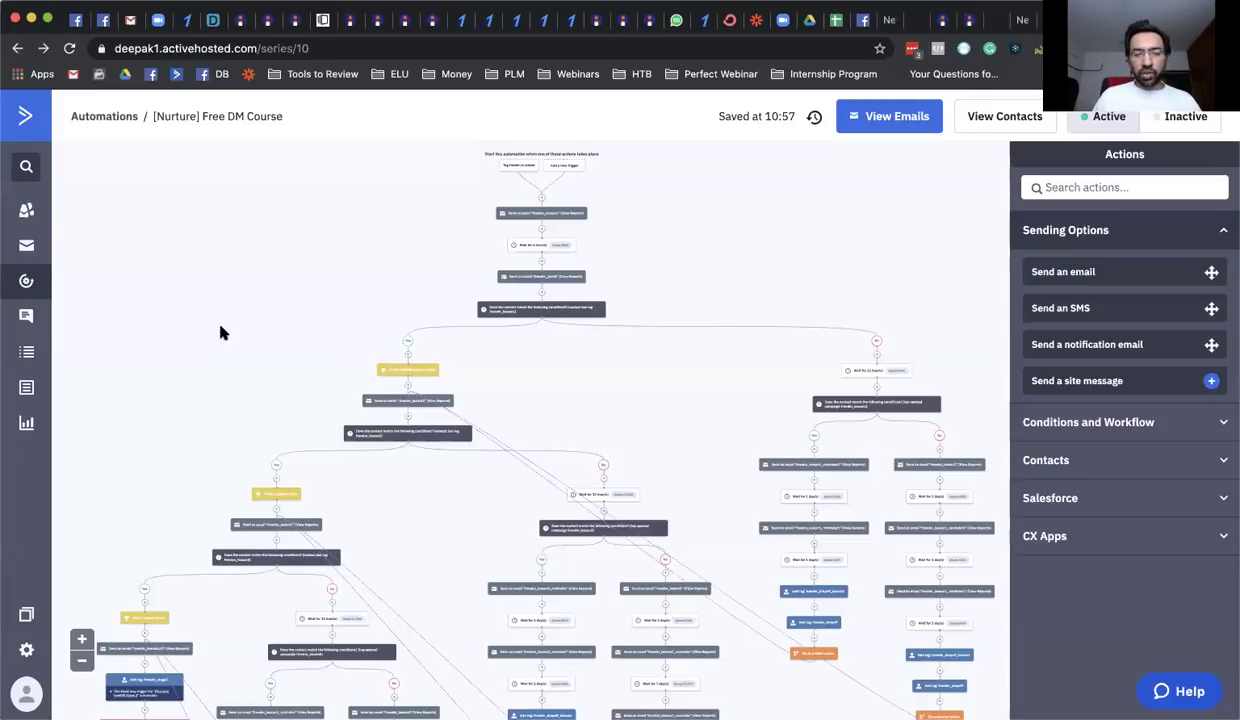
{"action": "scroll", "coordinate": [219, 327], "scroll_direction": "down", "scroll_amount": 5}
{"action": "scroll", "coordinate": [222, 333], "scroll_direction": "up", "scroll_amount": 5}
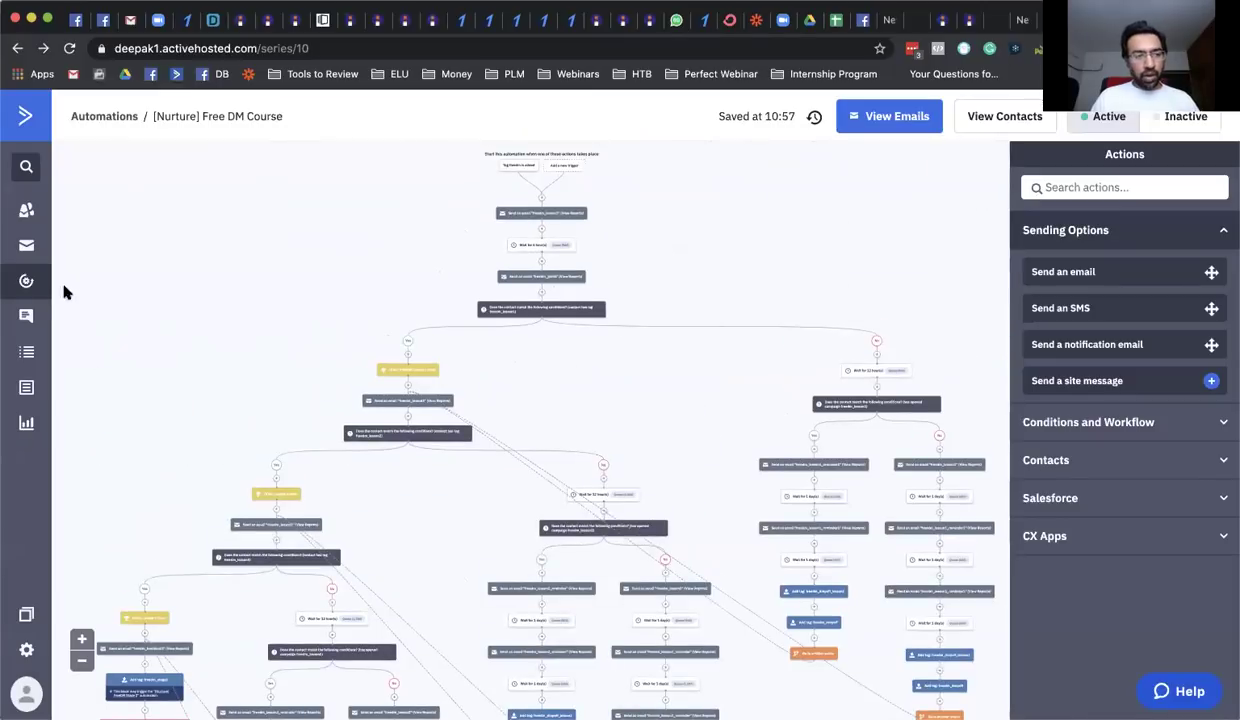
- Filter the contact list by the freedm_lesson2 tag
{"action": "left_click", "coordinate": [27, 212]}
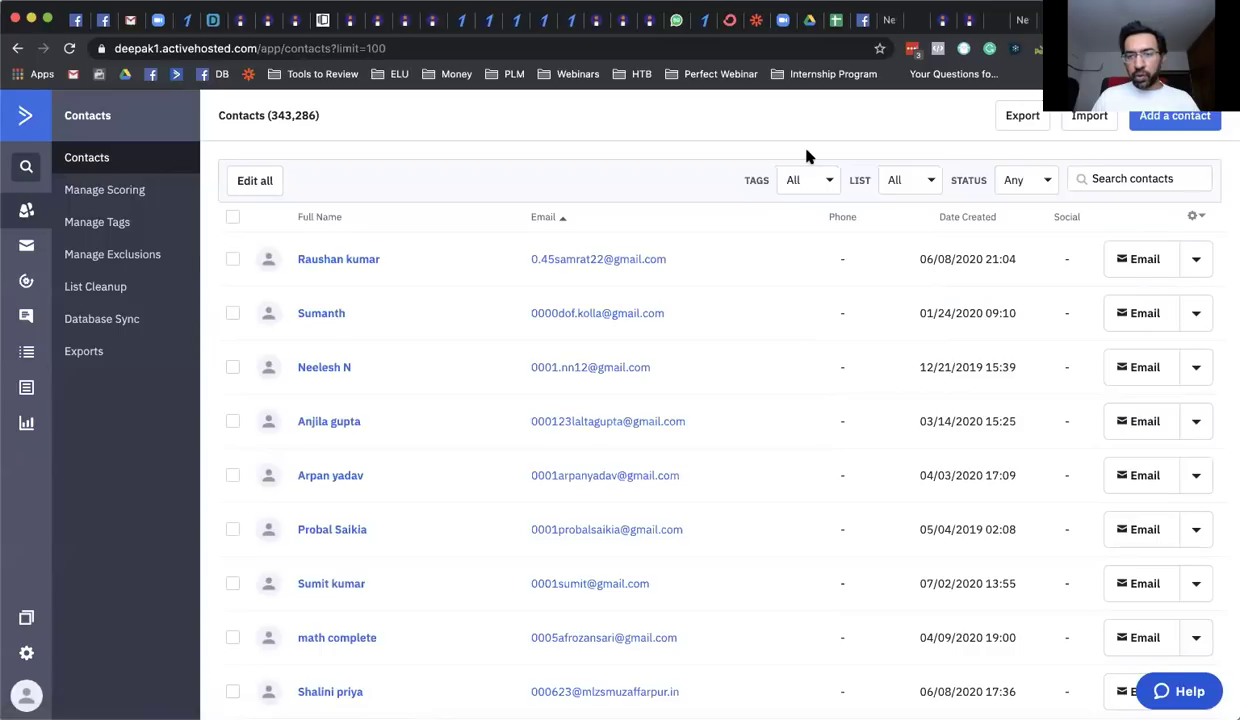
{"action": "left_click", "coordinate": [810, 181]}
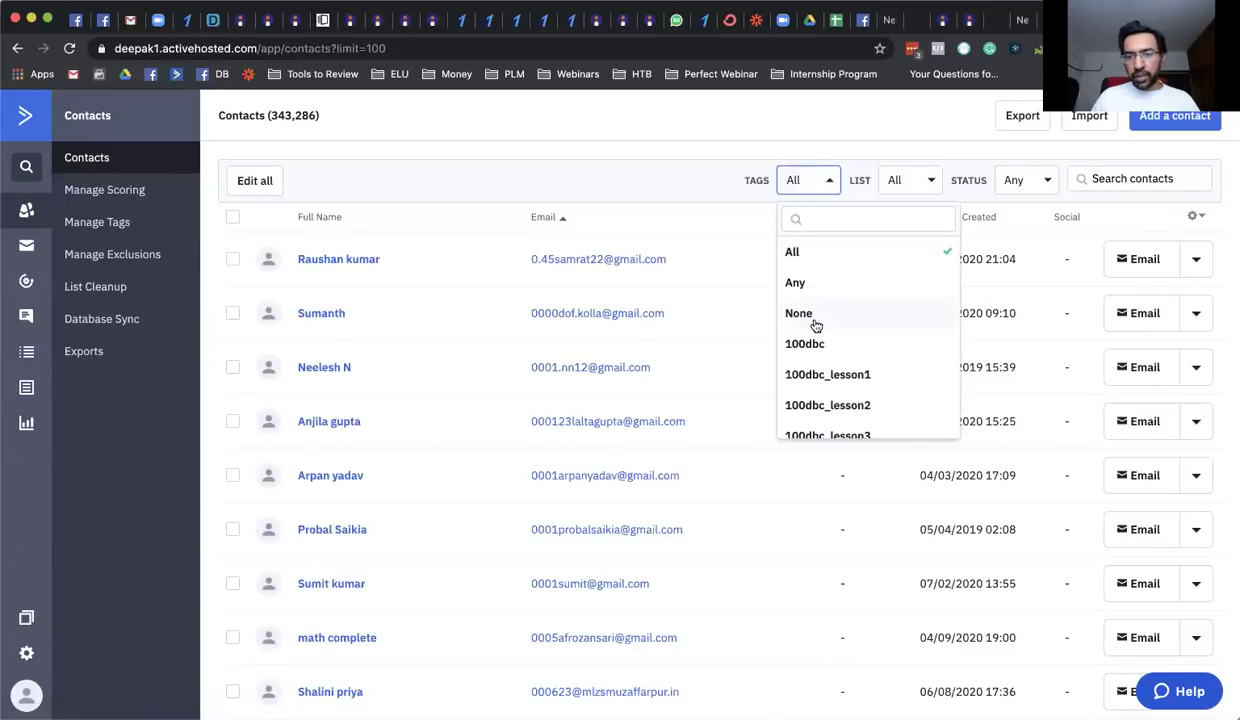
{"action": "scroll", "coordinate": [820, 326], "scroll_direction": "down", "scroll_amount": 5}
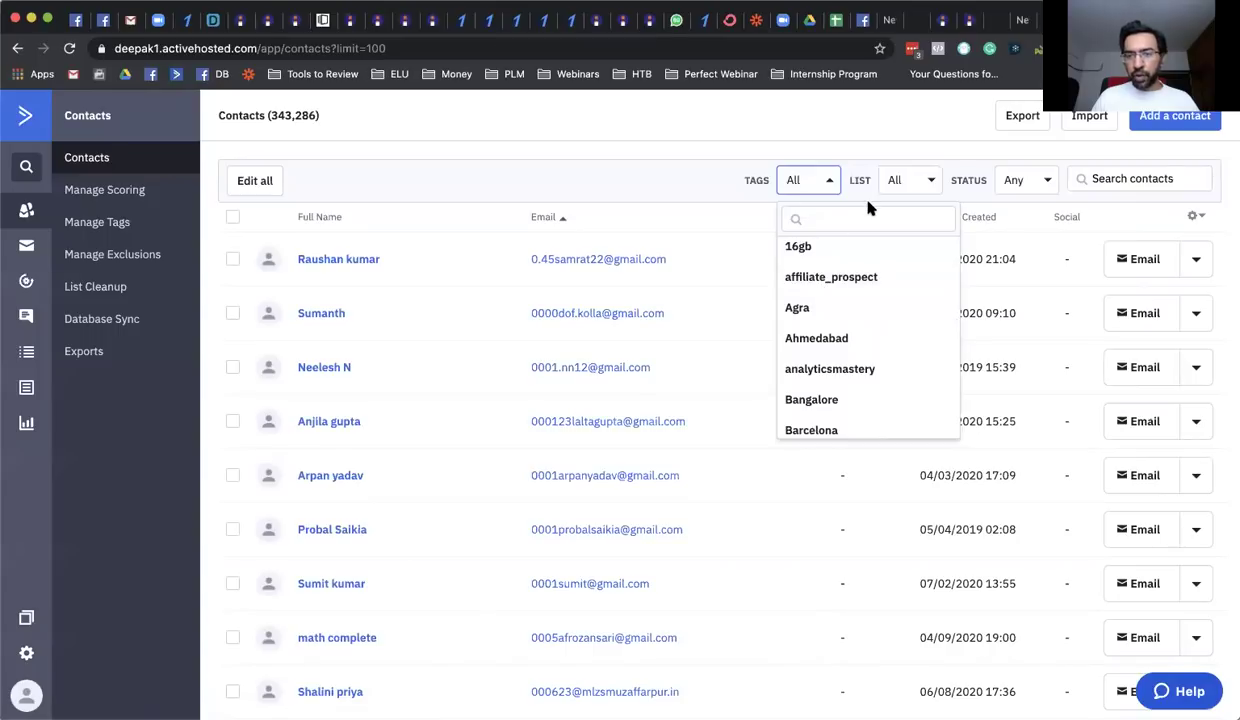
{"action": "scroll", "coordinate": [839, 335], "scroll_direction": "down", "scroll_amount": 5}
{"action": "left_click", "coordinate": [815, 215]}
{"action": "type", "text": "free"}
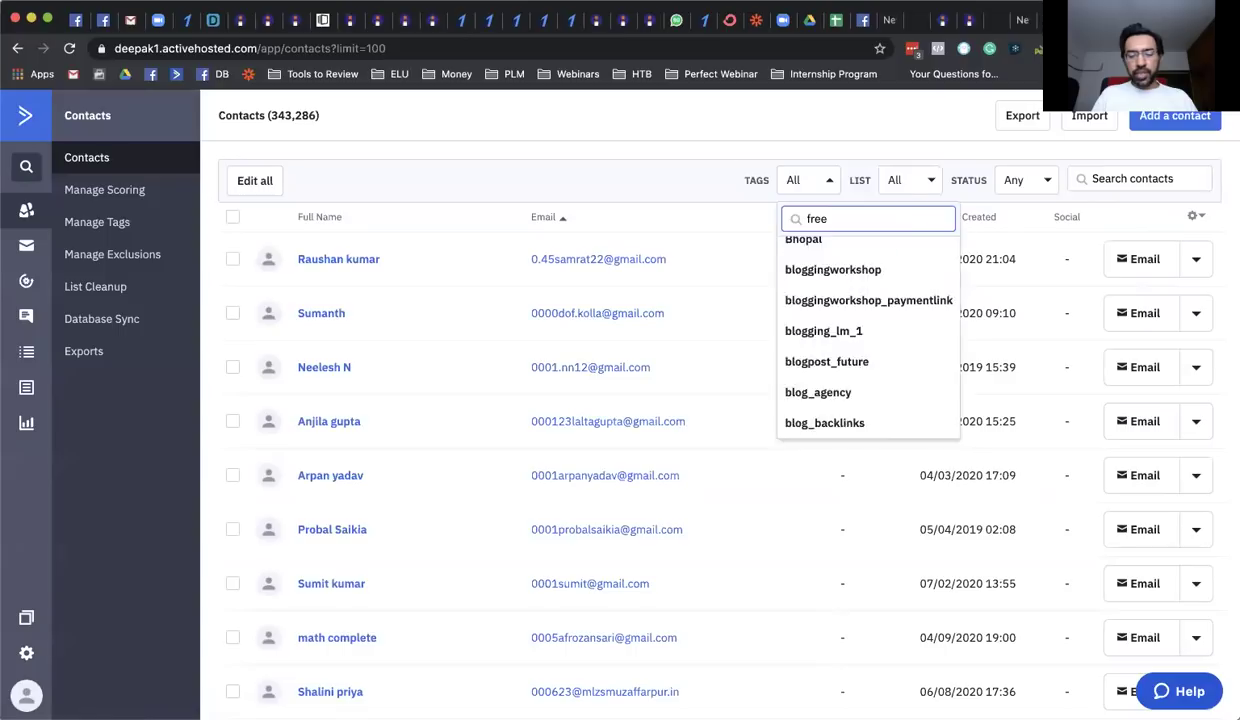
{"action": "type", "text": "dm_lesson2"}
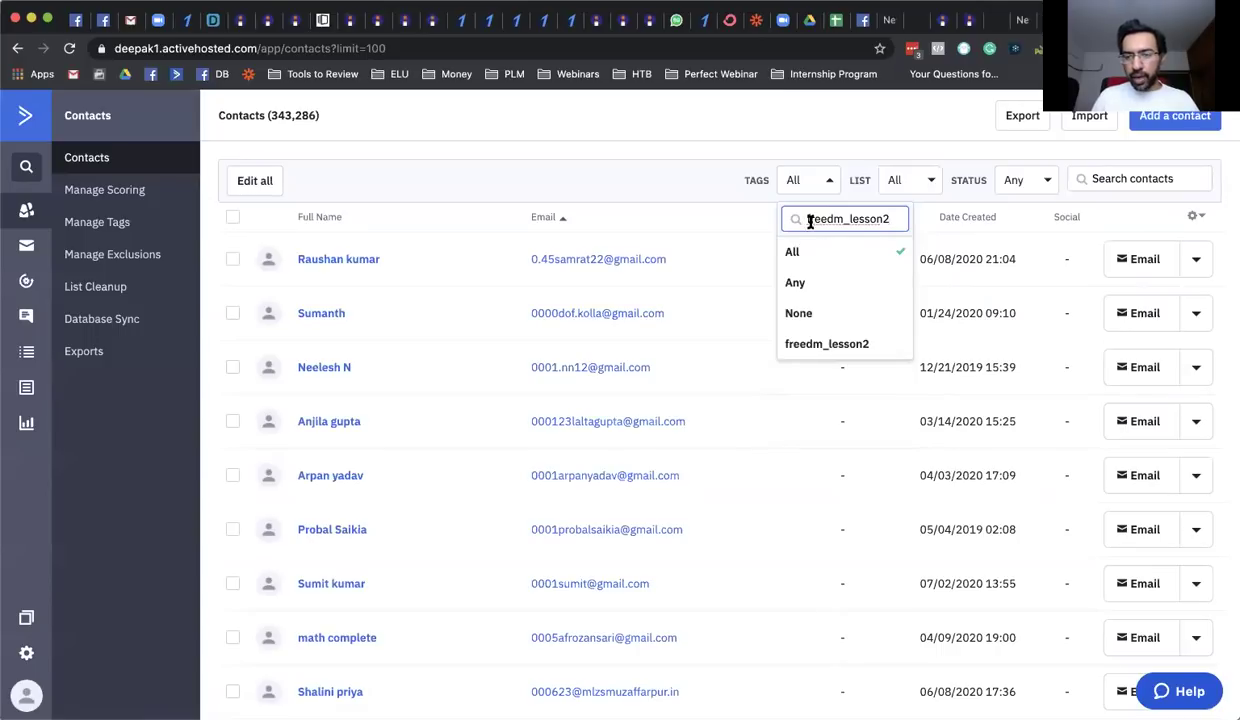
{"action": "left_click", "coordinate": [811, 343]}
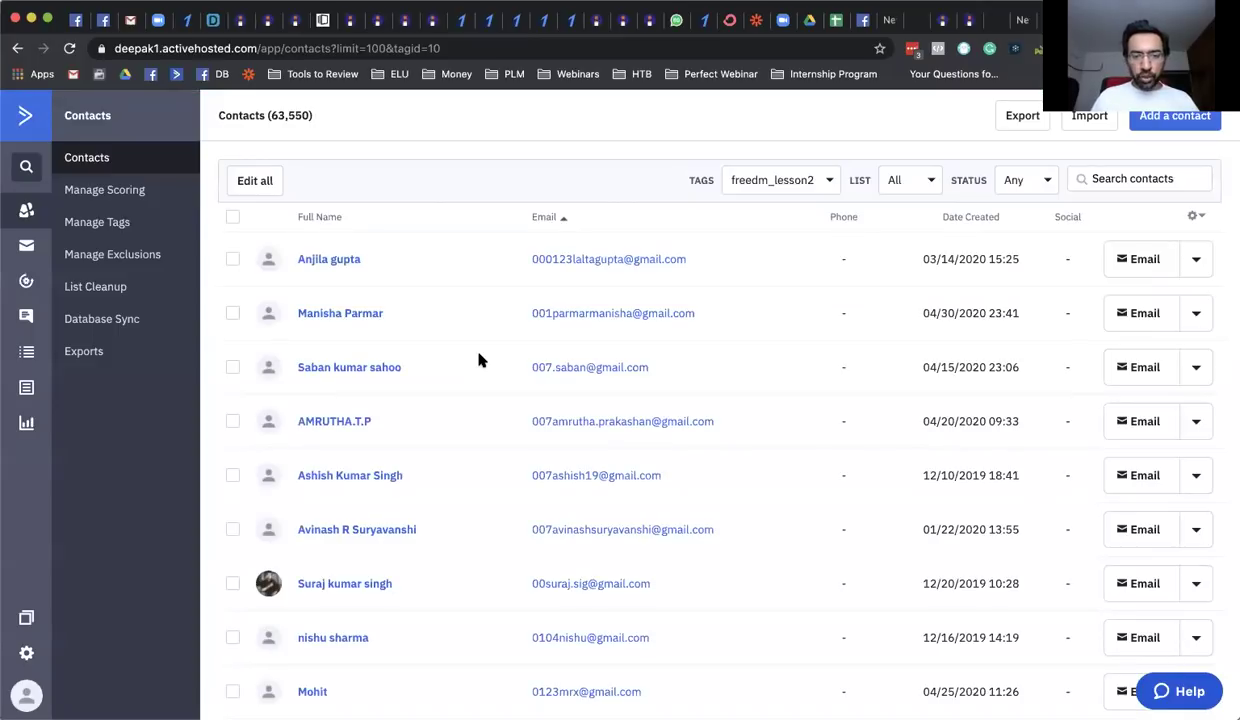
- Open the profile of one of the filtered contacts and limit the recent activities to Automations
{"action": "left_click", "coordinate": [580, 410]}
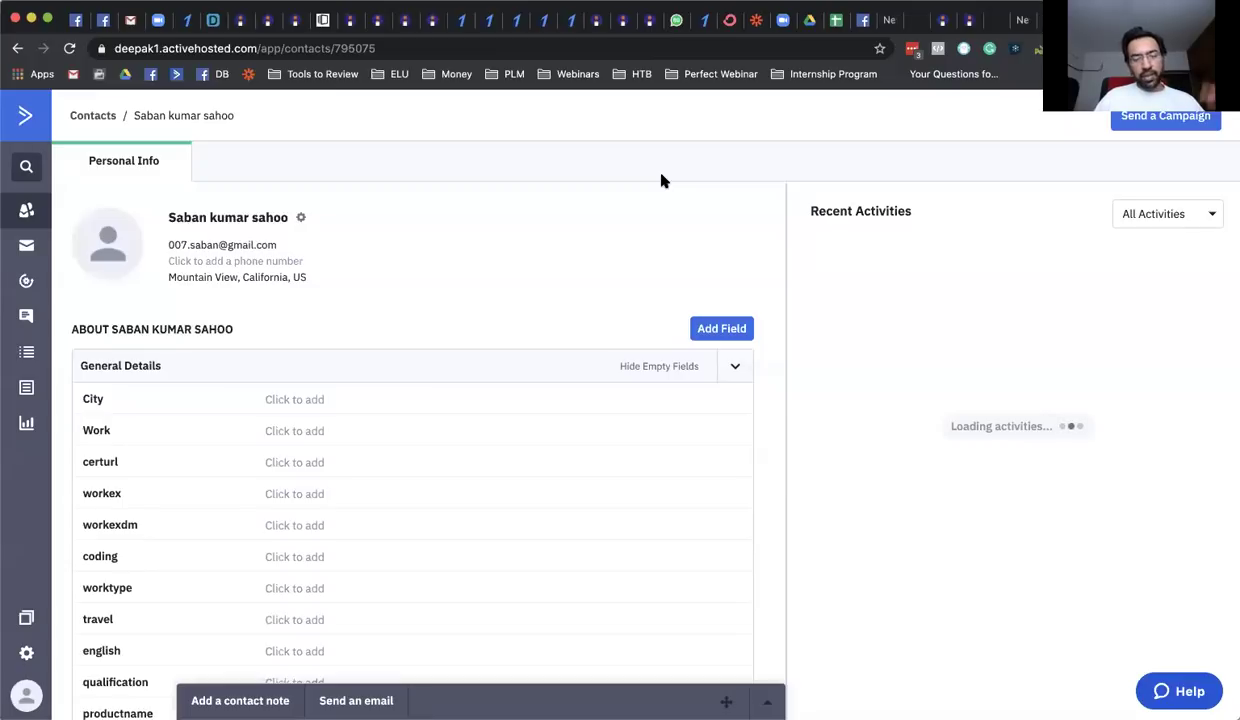
{"action": "left_click", "coordinate": [1190, 214]}
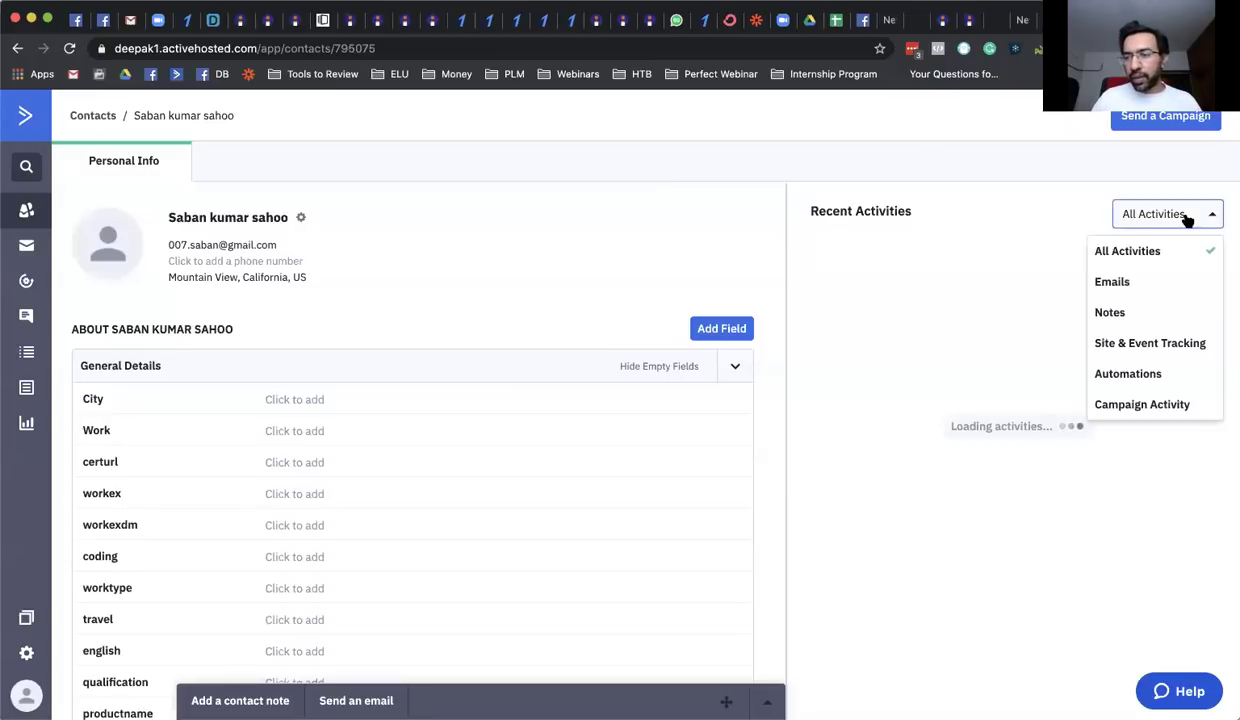
{"action": "left_click", "coordinate": [1141, 378]}
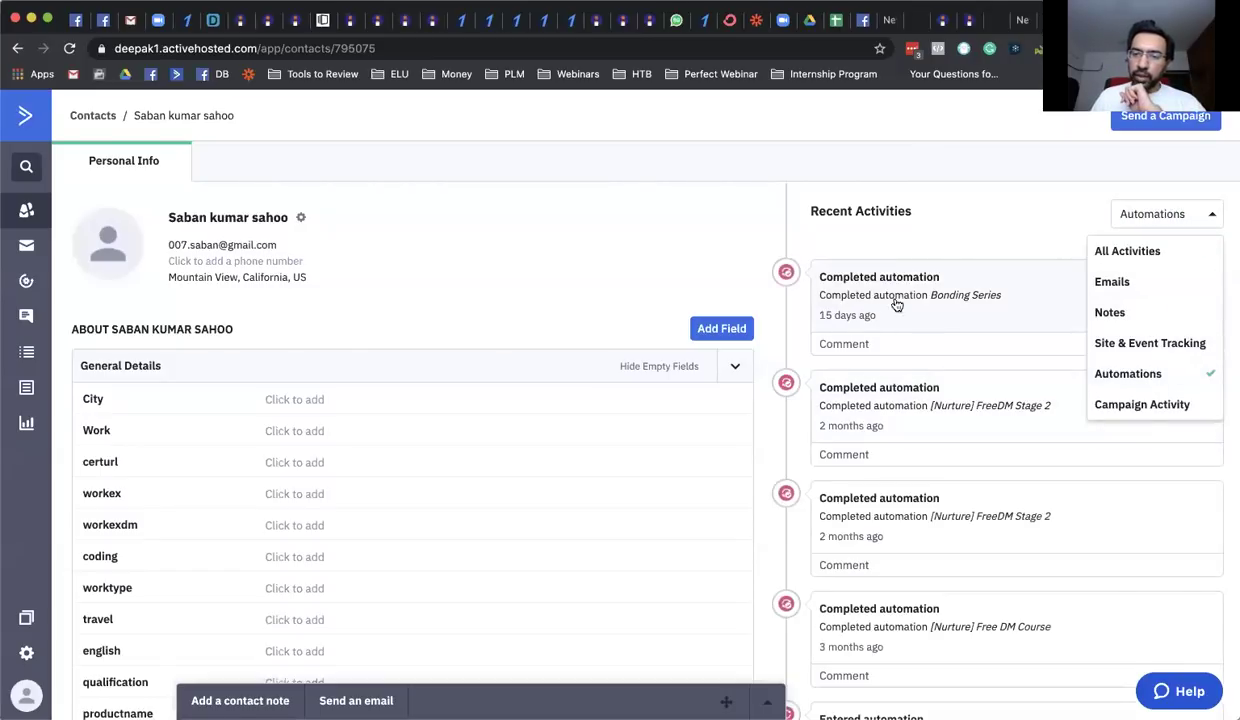
- Find the contact's entry into "[Nurture] Free DM Course" in the activities and open their path through that automation
{"action": "scroll", "coordinate": [983, 410], "scroll_direction": "down", "scroll_amount": 8}
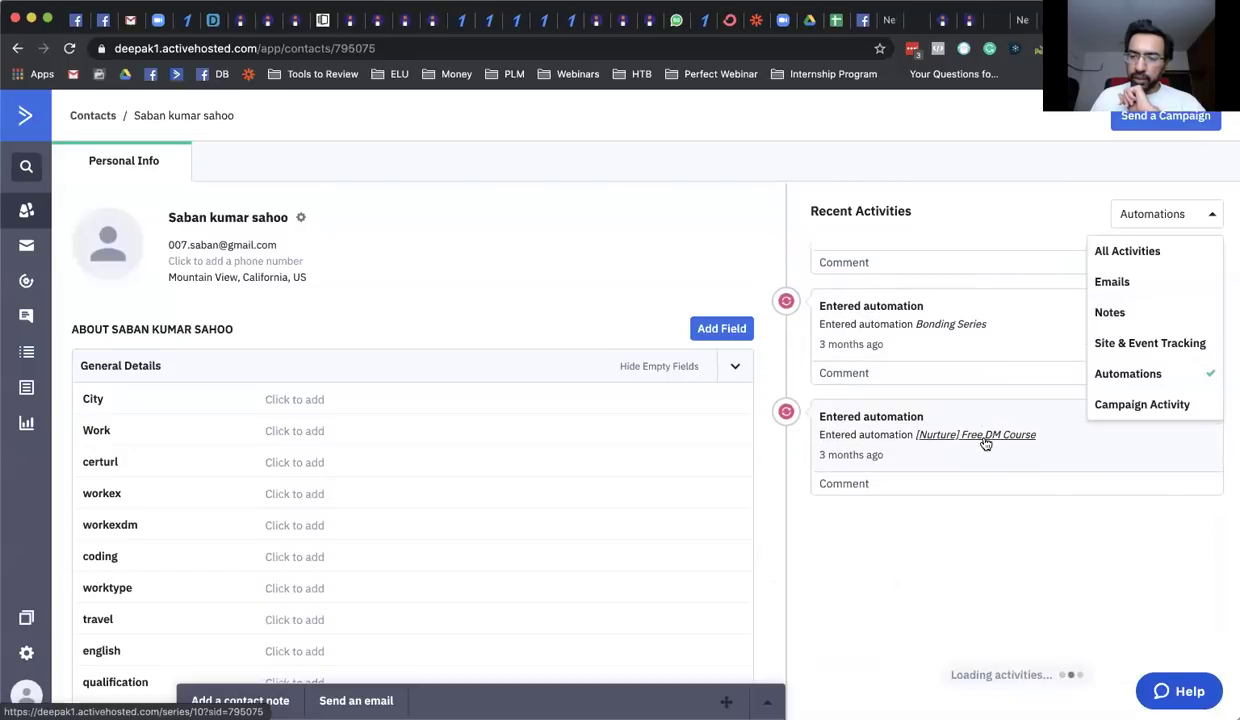
{"action": "left_click", "coordinate": [856, 457]}
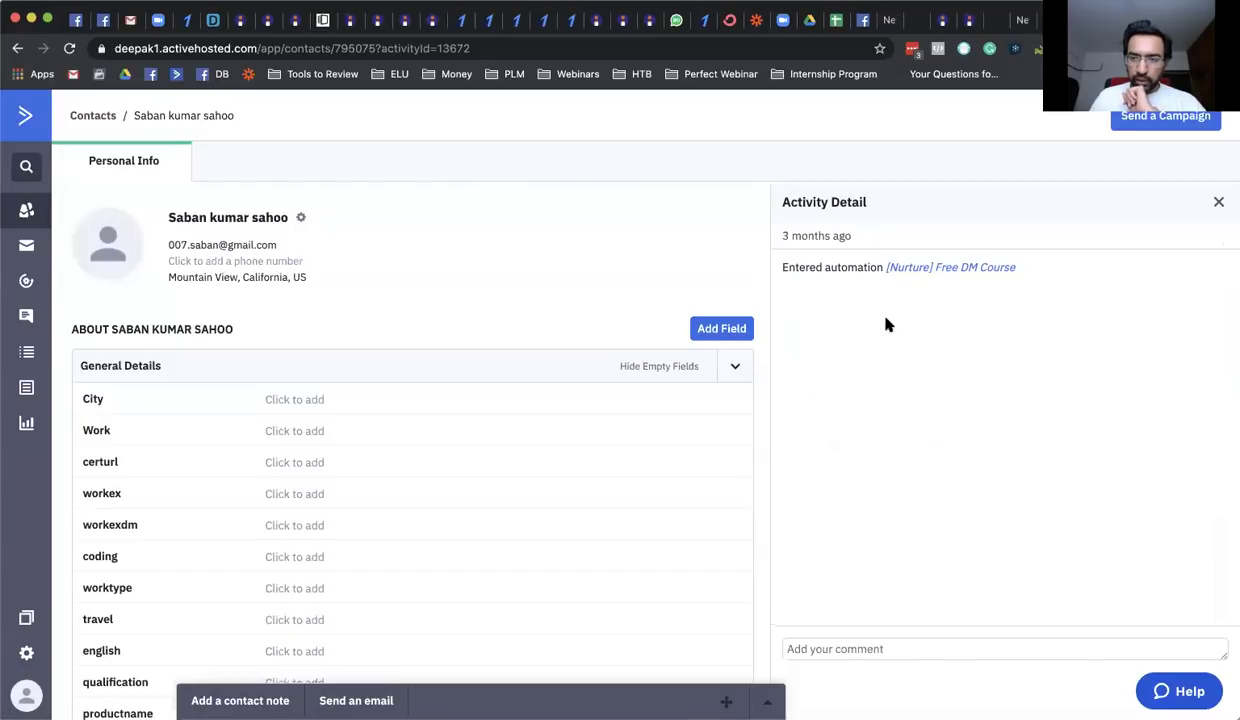
{"action": "left_click", "coordinate": [906, 278]}
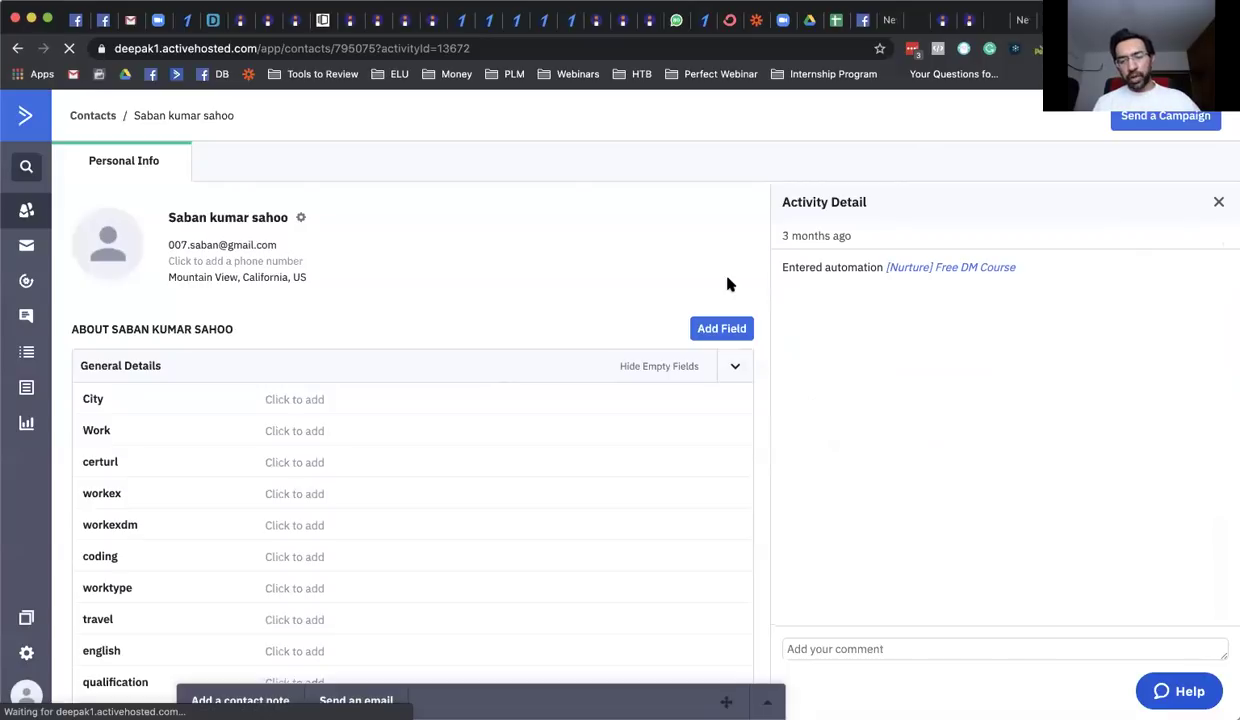
{"action": "left_click", "coordinate": [918, 268]}
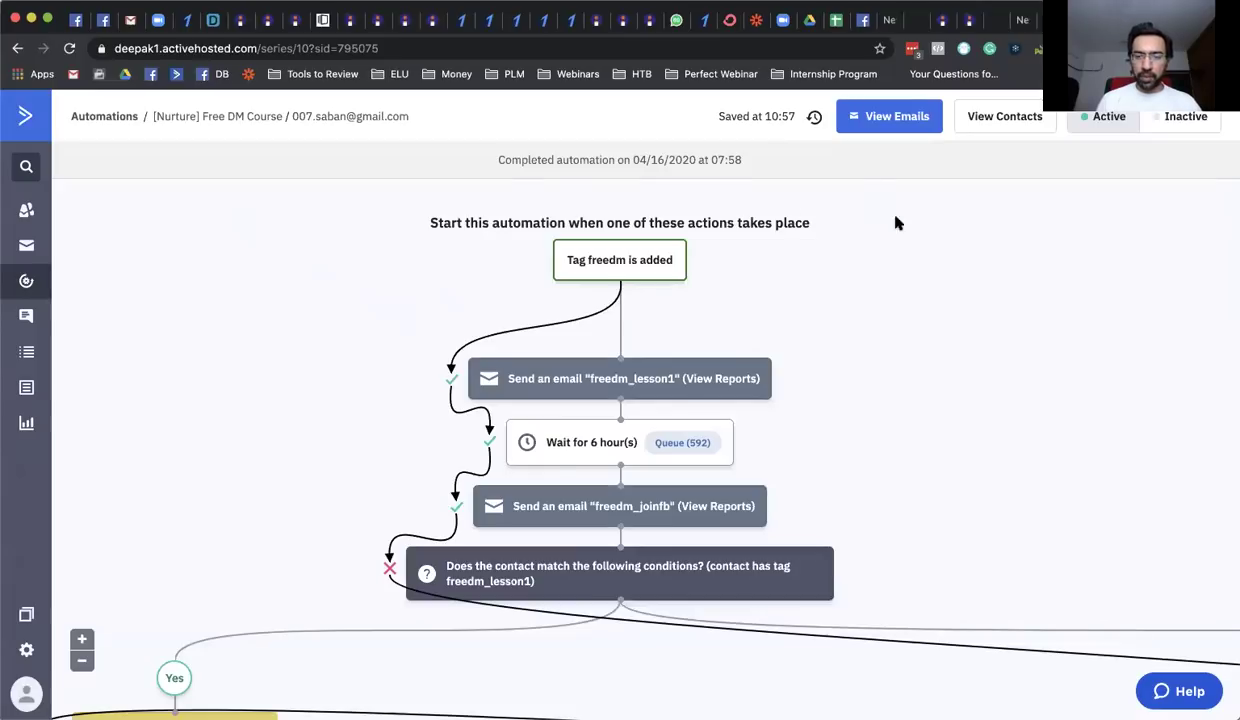
- Trace the contact's path from the freedm tag trigger through the first emails and the 6-hour wait to the freedm_lesson1 condition
{"action": "left_click", "coordinate": [82, 661]}
{"action": "left_click", "coordinate": [82, 661]}
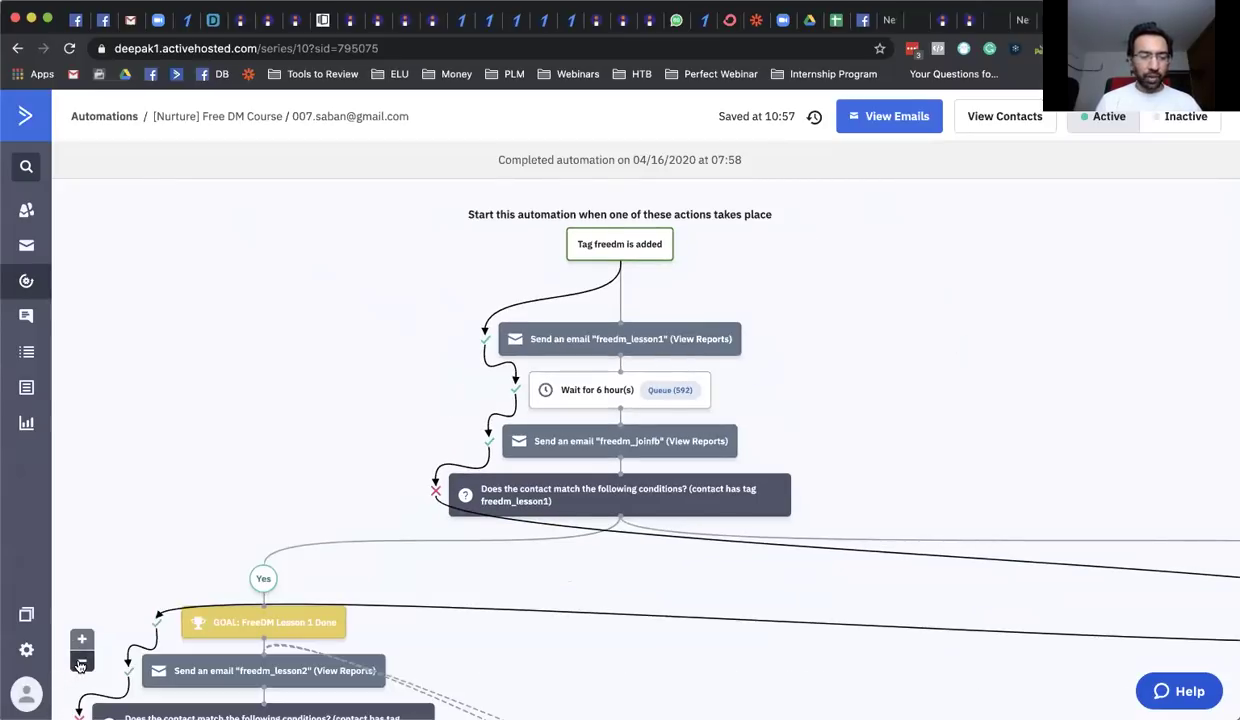
{"action": "left_click", "coordinate": [82, 661]}
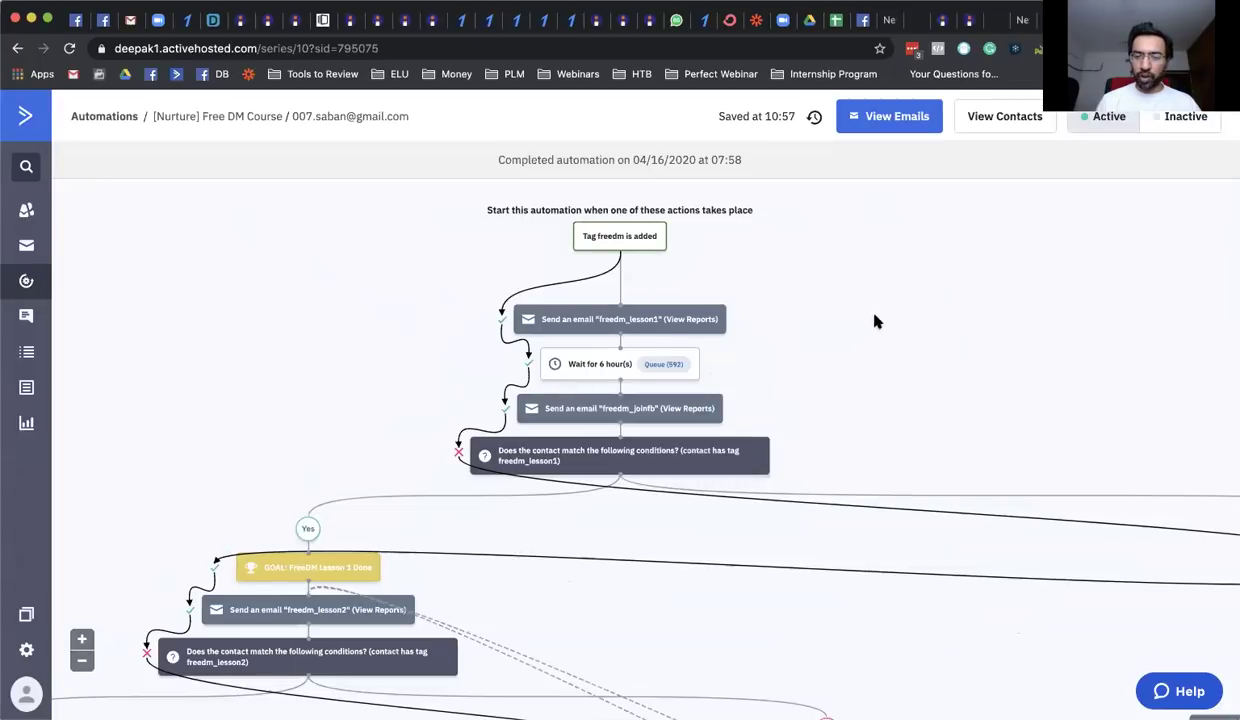
{"action": "left_click", "coordinate": [83, 662]}
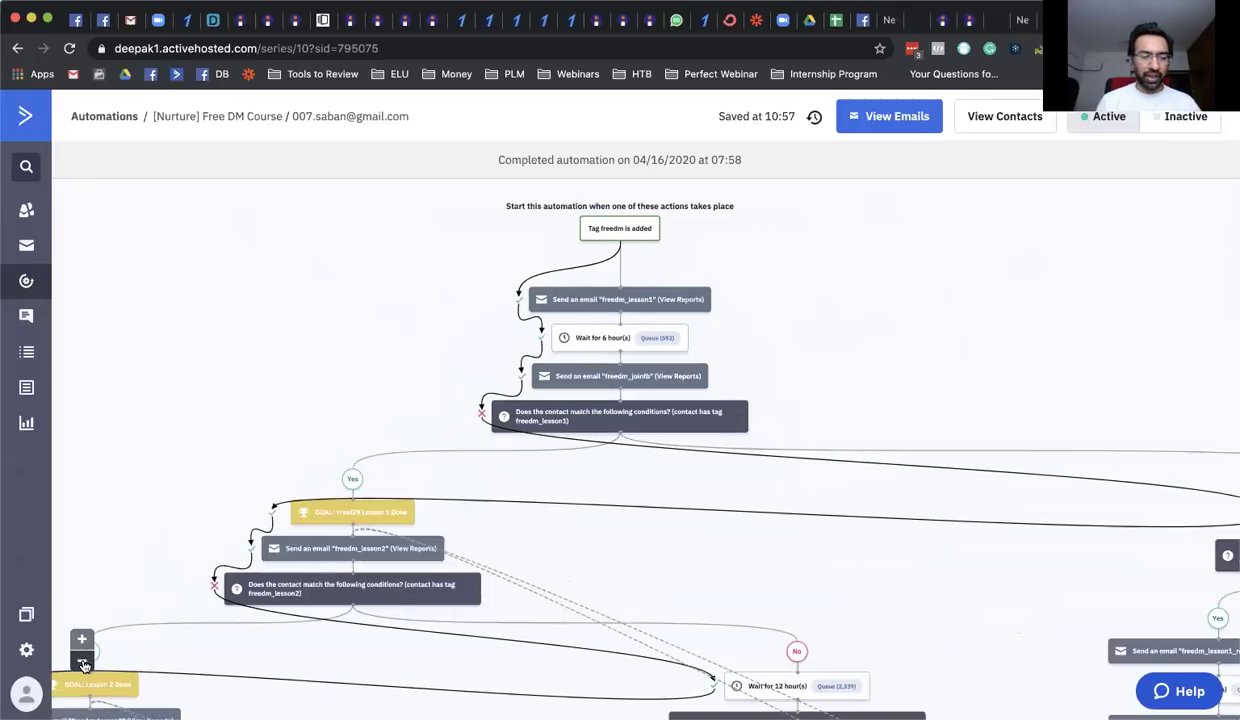
{"action": "left_click", "coordinate": [83, 662]}
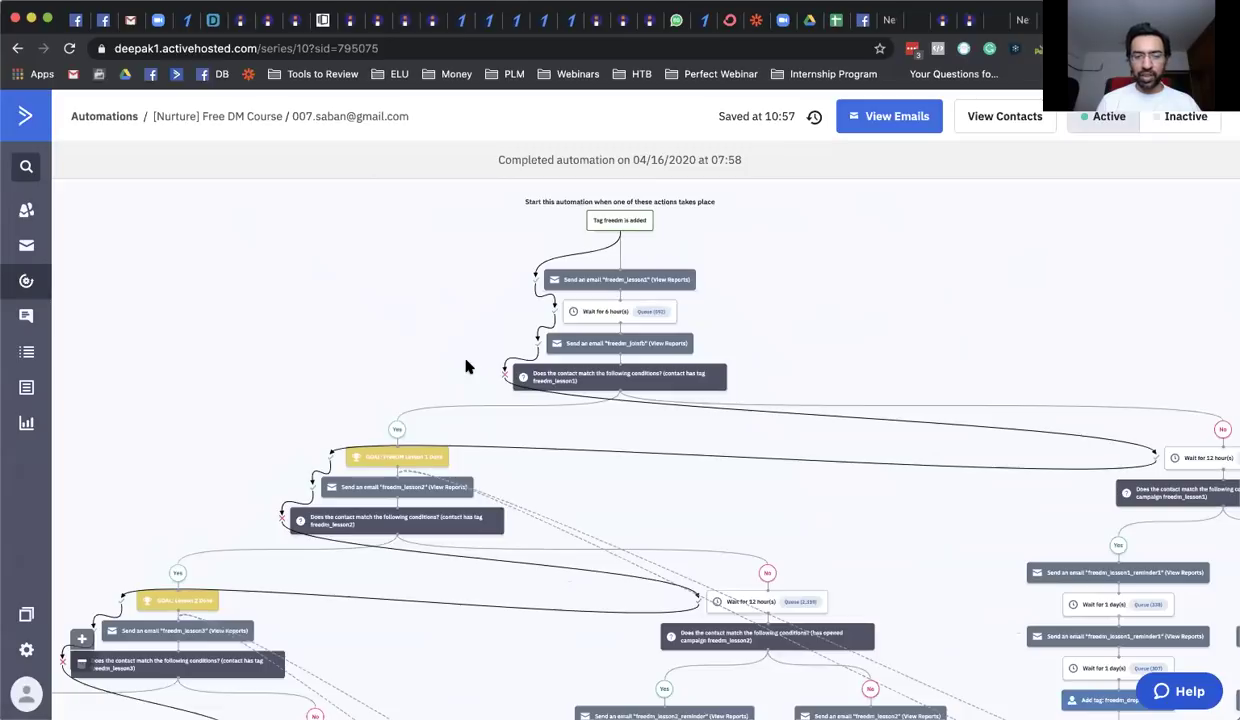
{"action": "left_click", "coordinate": [83, 639]}
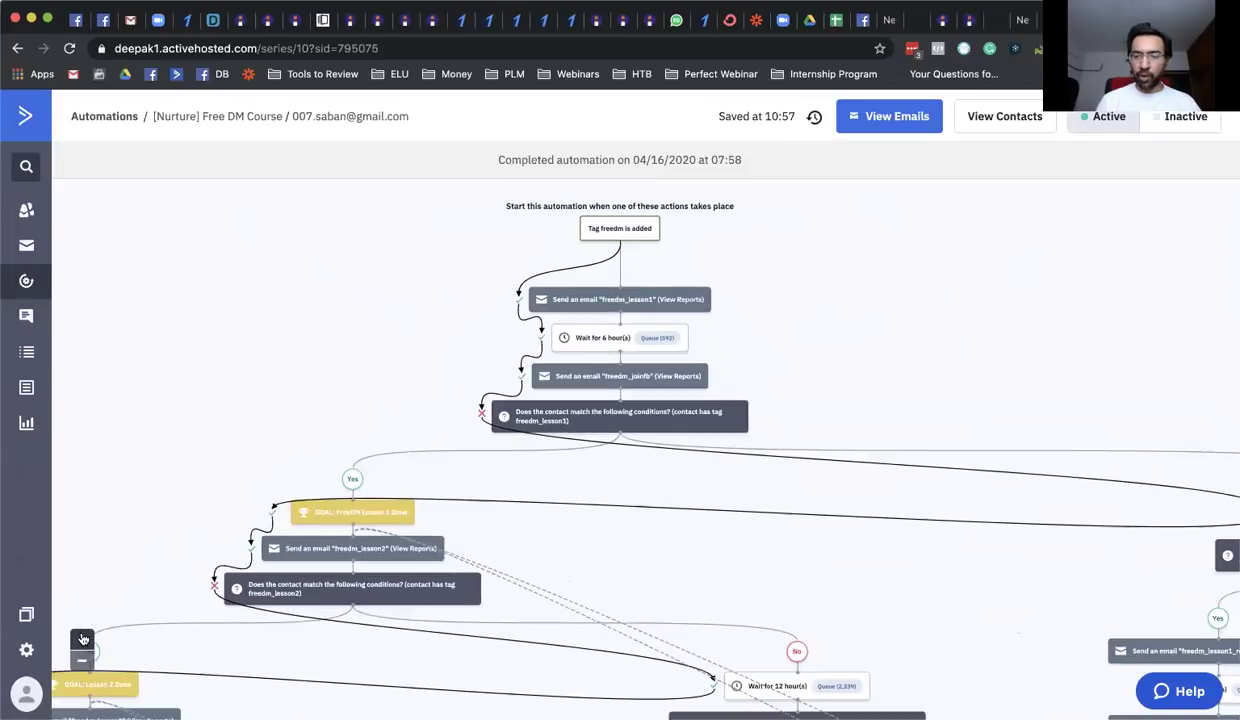
{"action": "left_click", "coordinate": [83, 639]}
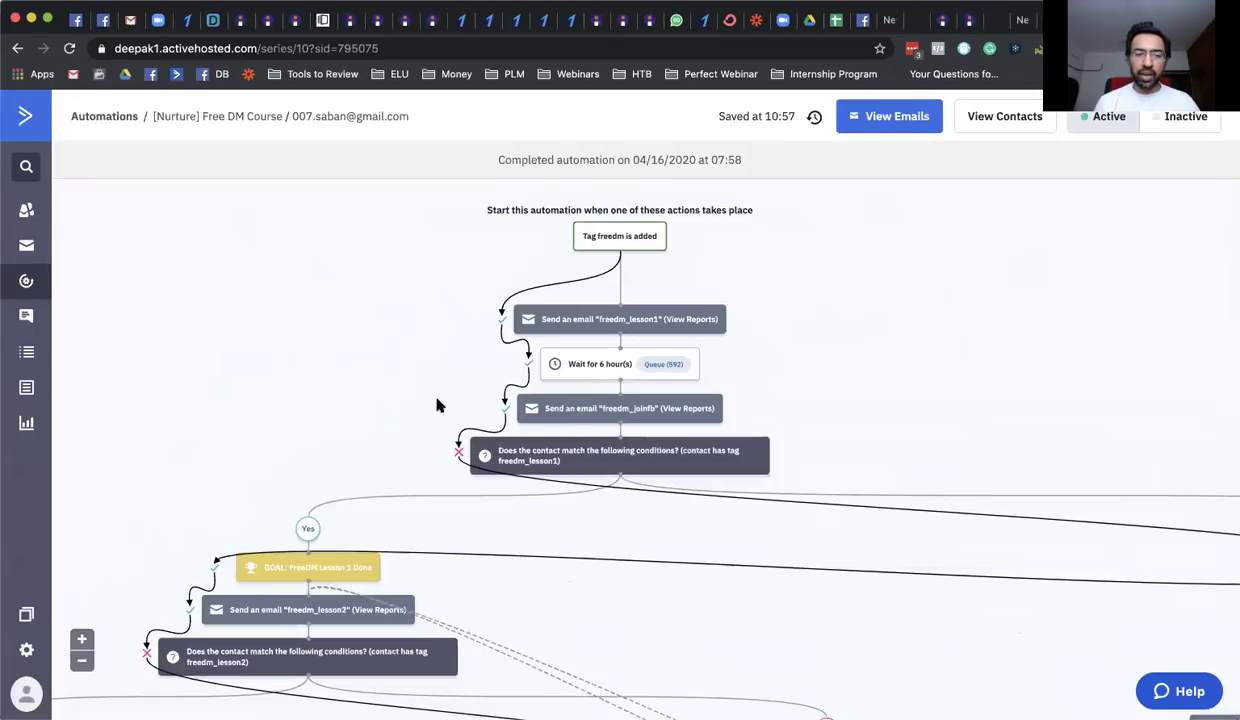
{"action": "scroll", "coordinate": [437, 406], "scroll_direction": "right", "scroll_amount": 2}
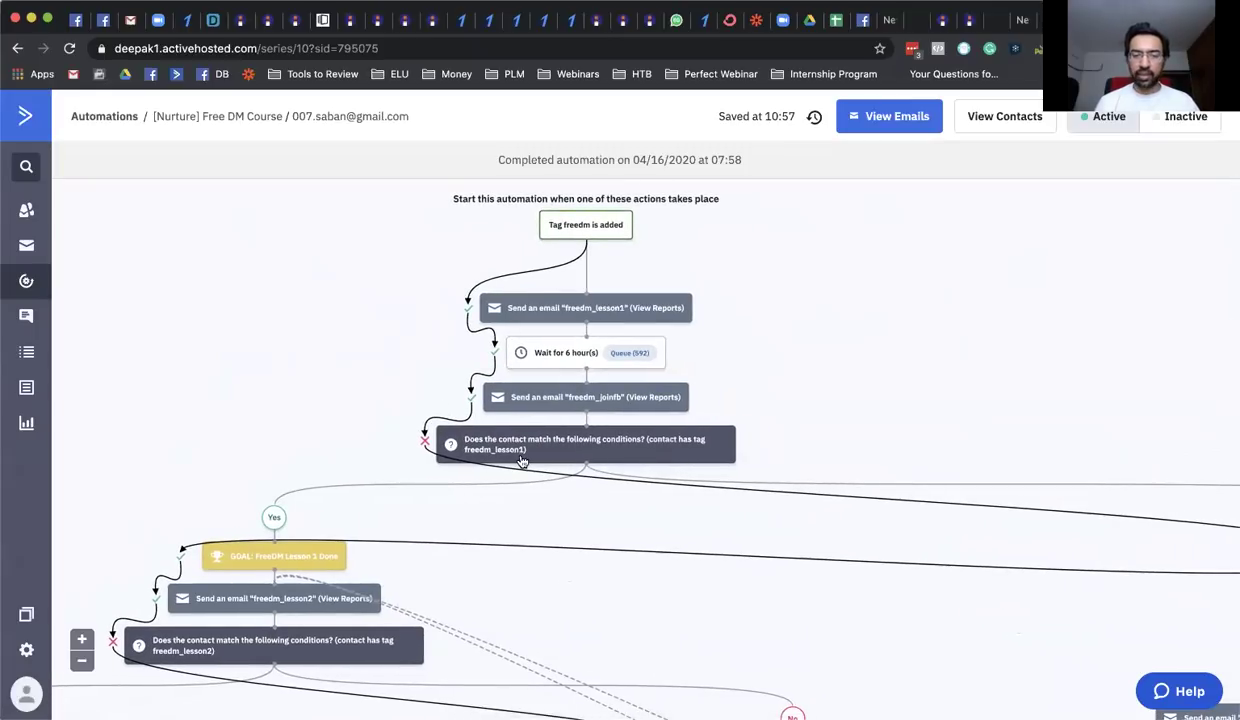
{"action": "scroll", "coordinate": [520, 460], "scroll_direction": "right", "scroll_amount": 2}
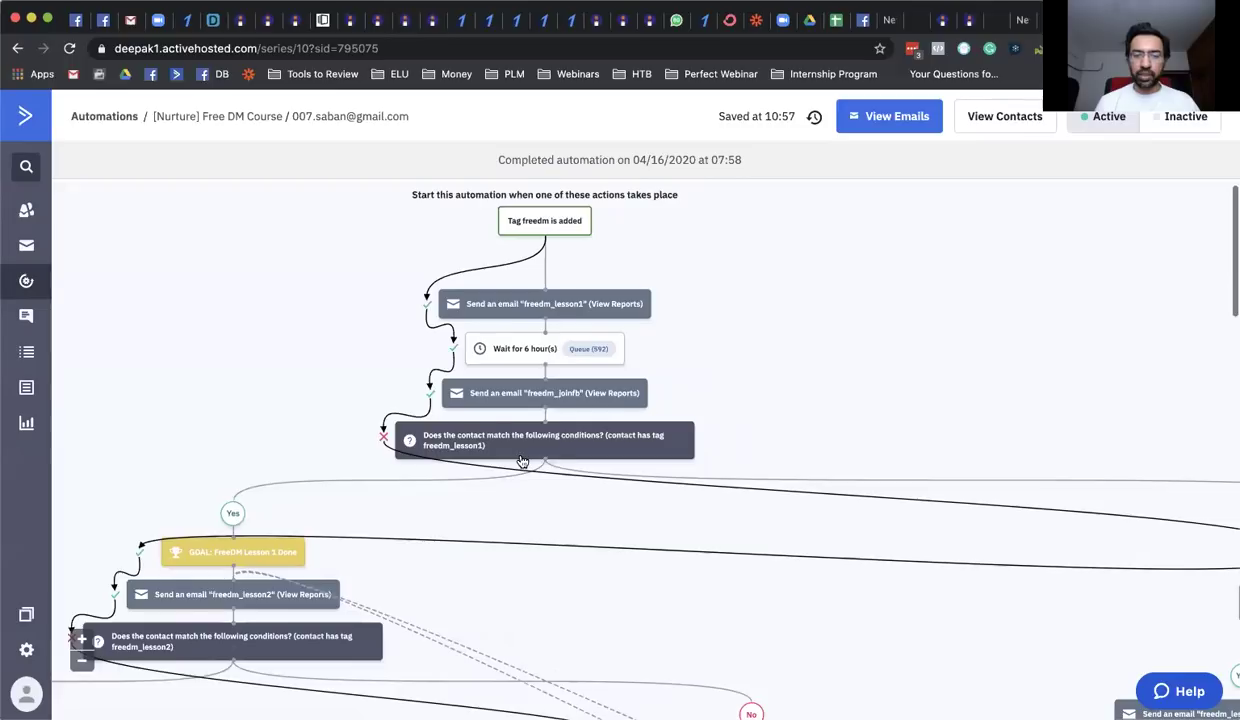
{"action": "scroll", "coordinate": [520, 460], "scroll_direction": "down", "scroll_amount": 2}
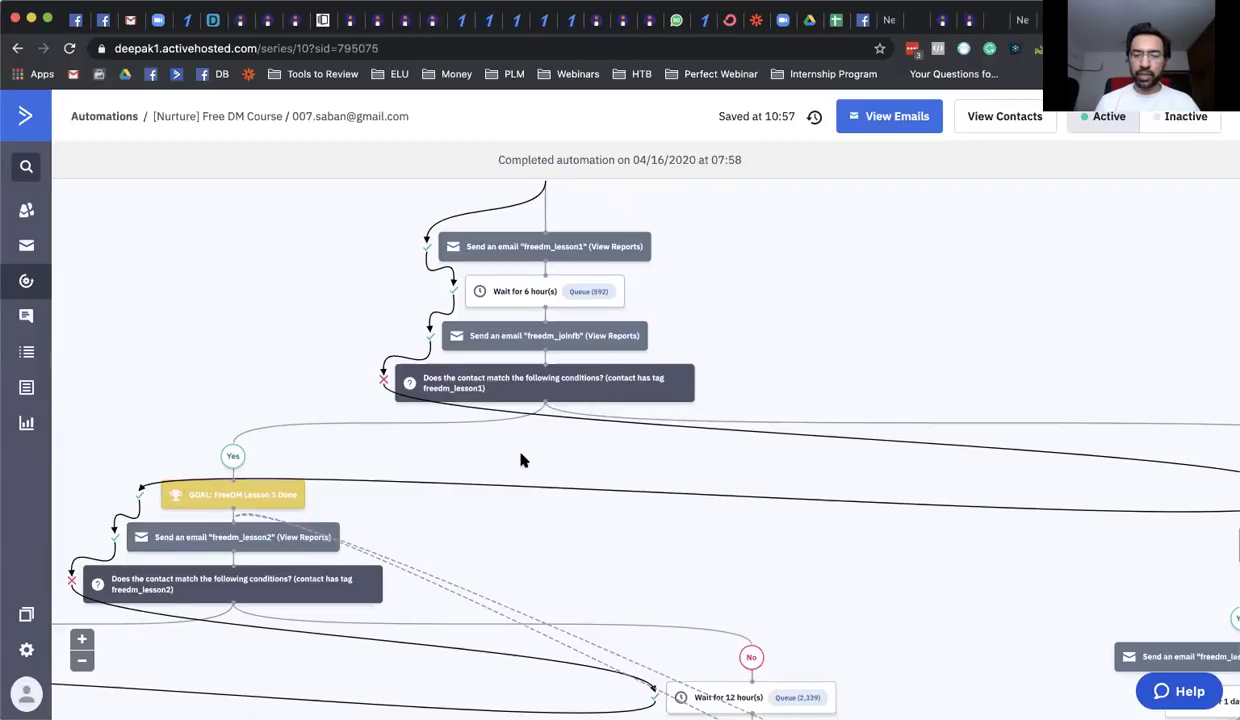
- Follow the contact's path to the 12-hour wait on the No side of the freedm_lesson1 condition and check the reminder branches beneath it
{"action": "scroll", "coordinate": [520, 460], "scroll_direction": "right", "scroll_amount": 5}
{"action": "scroll", "coordinate": [520, 460], "scroll_direction": "right", "scroll_amount": 15}
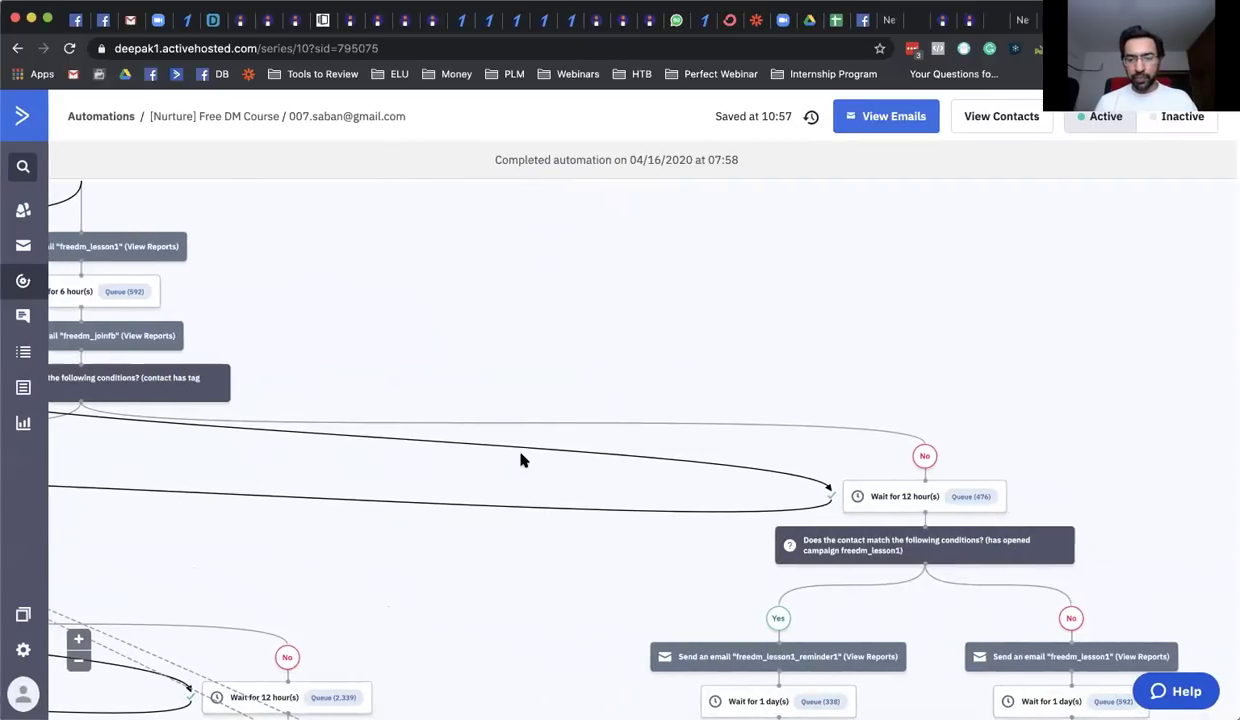
{"action": "scroll", "coordinate": [733, 484], "scroll_direction": "down", "scroll_amount": 6}
{"action": "scroll", "coordinate": [733, 484], "scroll_direction": "down", "scroll_amount": 4}
{"action": "scroll", "coordinate": [733, 484], "scroll_direction": "up", "scroll_amount": 8}
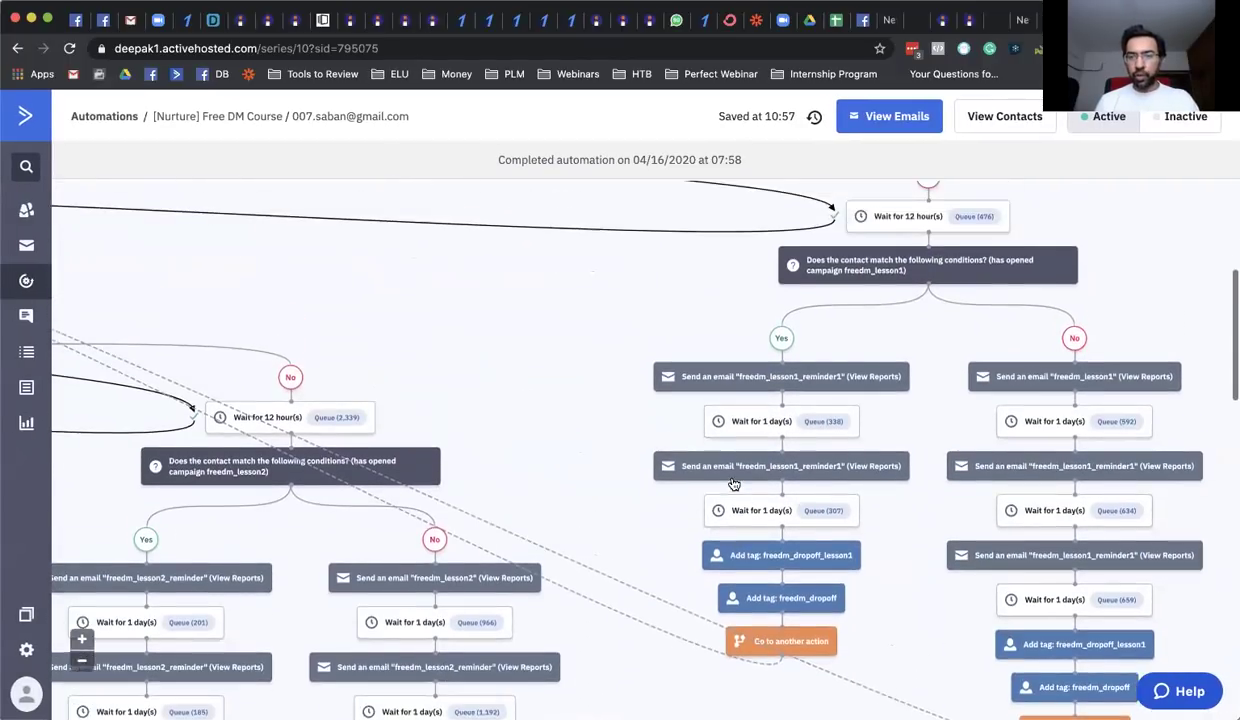
{"action": "scroll", "coordinate": [733, 484], "scroll_direction": "up", "scroll_amount": 1}
{"action": "scroll", "coordinate": [733, 484], "scroll_direction": "left", "scroll_amount": 20}
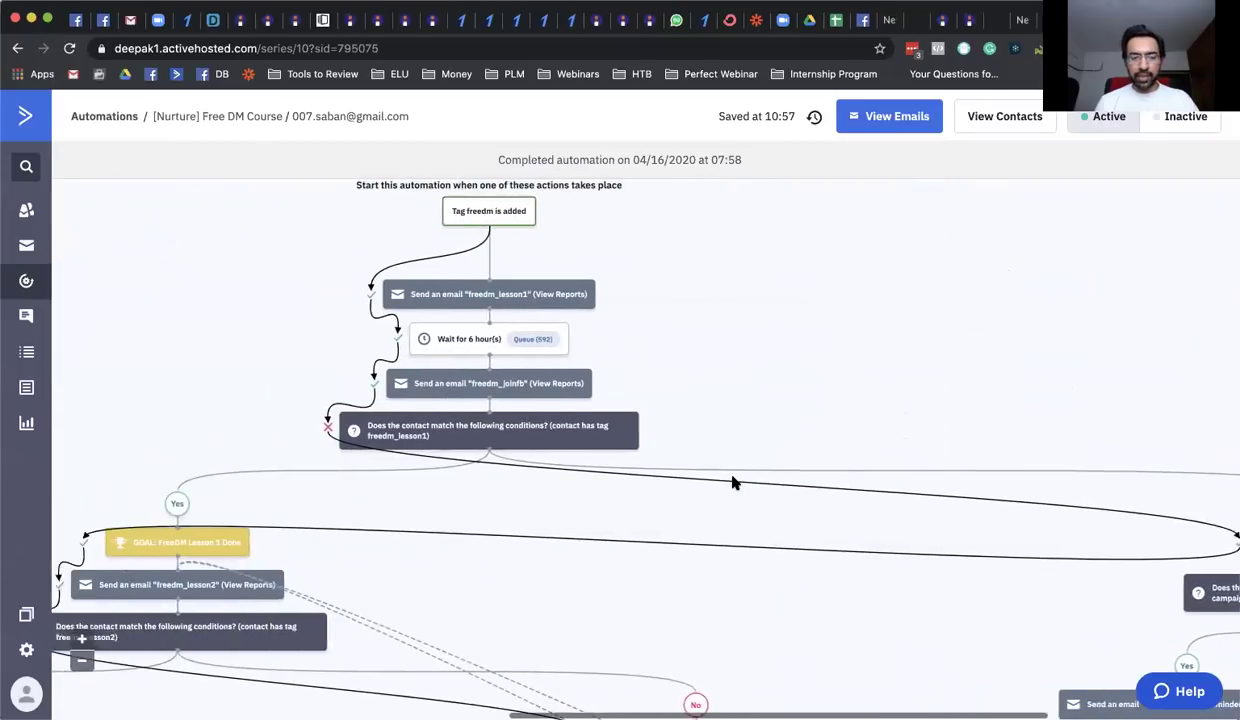
- Trace the contact's path from the "FreeDM Lesson 1 Done" goal through lessons 2 and 3 to the freedm_stage2 tag at its end
{"action": "scroll", "coordinate": [415, 562], "scroll_direction": "down", "scroll_amount": 3}
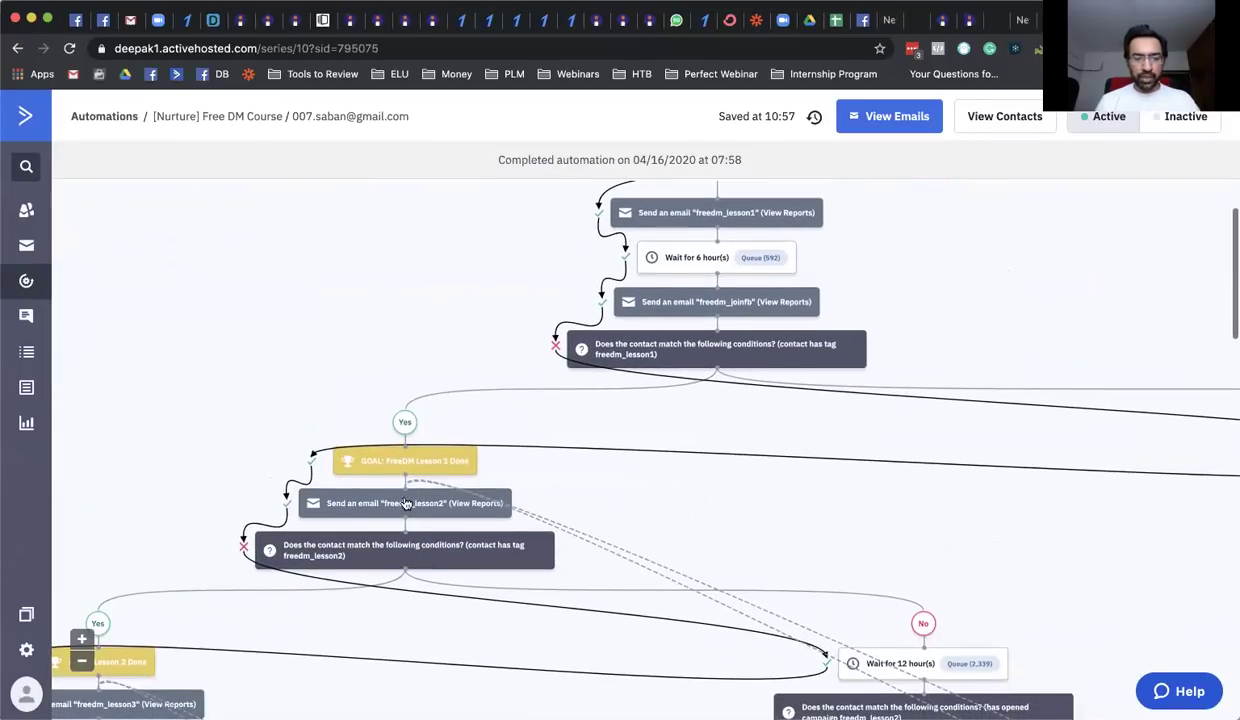
{"action": "scroll", "coordinate": [402, 470], "scroll_direction": "down", "scroll_amount": 3}
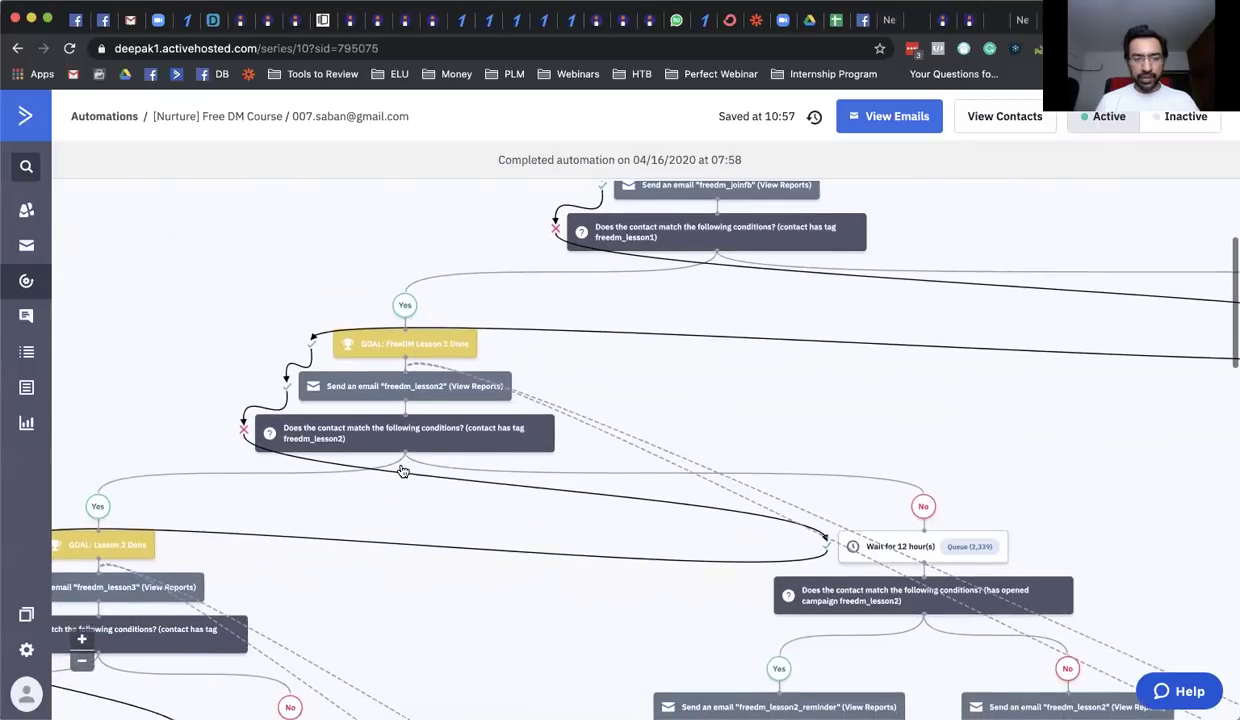
{"action": "scroll", "coordinate": [400, 470], "scroll_direction": "right", "scroll_amount": 5}
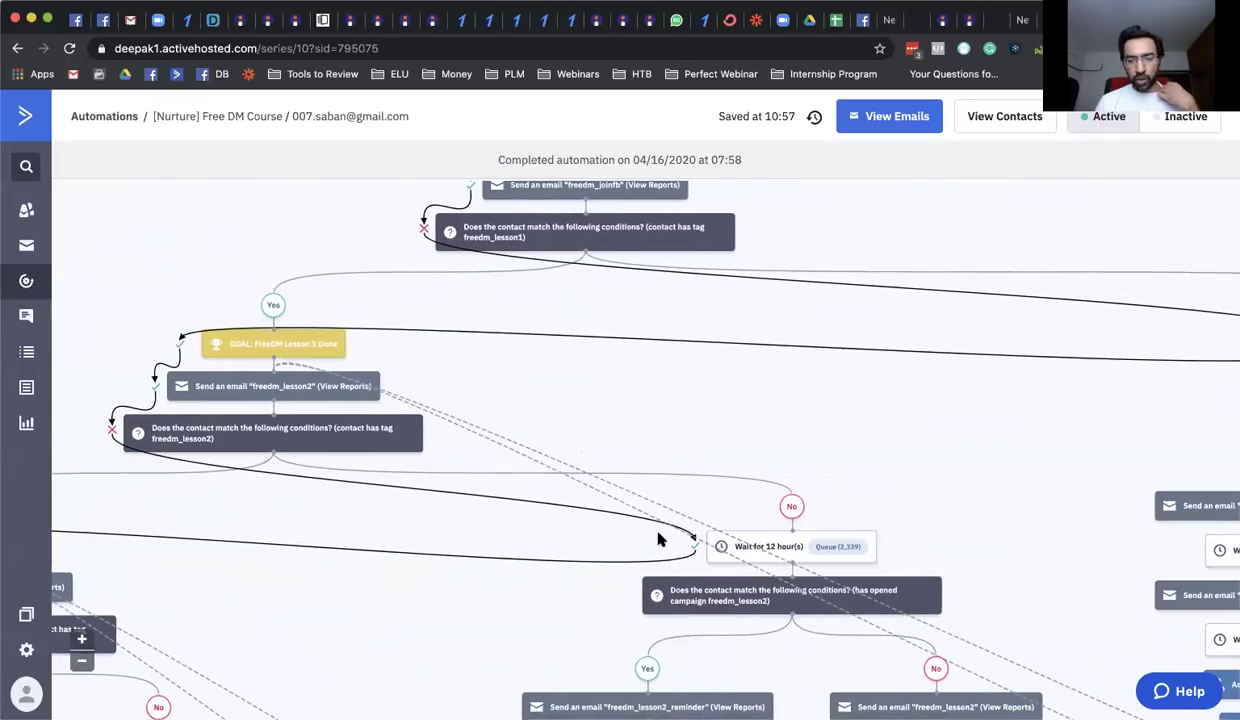
{"action": "scroll", "coordinate": [657, 538], "scroll_direction": "down", "scroll_amount": 4}
{"action": "scroll", "coordinate": [657, 538], "scroll_direction": "left", "scroll_amount": 9}
{"action": "scroll", "coordinate": [657, 538], "scroll_direction": "left", "scroll_amount": 5}
{"action": "scroll", "coordinate": [657, 538], "scroll_direction": "down", "scroll_amount": 4}
{"action": "scroll", "coordinate": [657, 538], "scroll_direction": "left", "scroll_amount": 5}
{"action": "scroll", "coordinate": [657, 538], "scroll_direction": "down", "scroll_amount": 3}
{"action": "scroll", "coordinate": [657, 538], "scroll_direction": "left", "scroll_amount": 4}
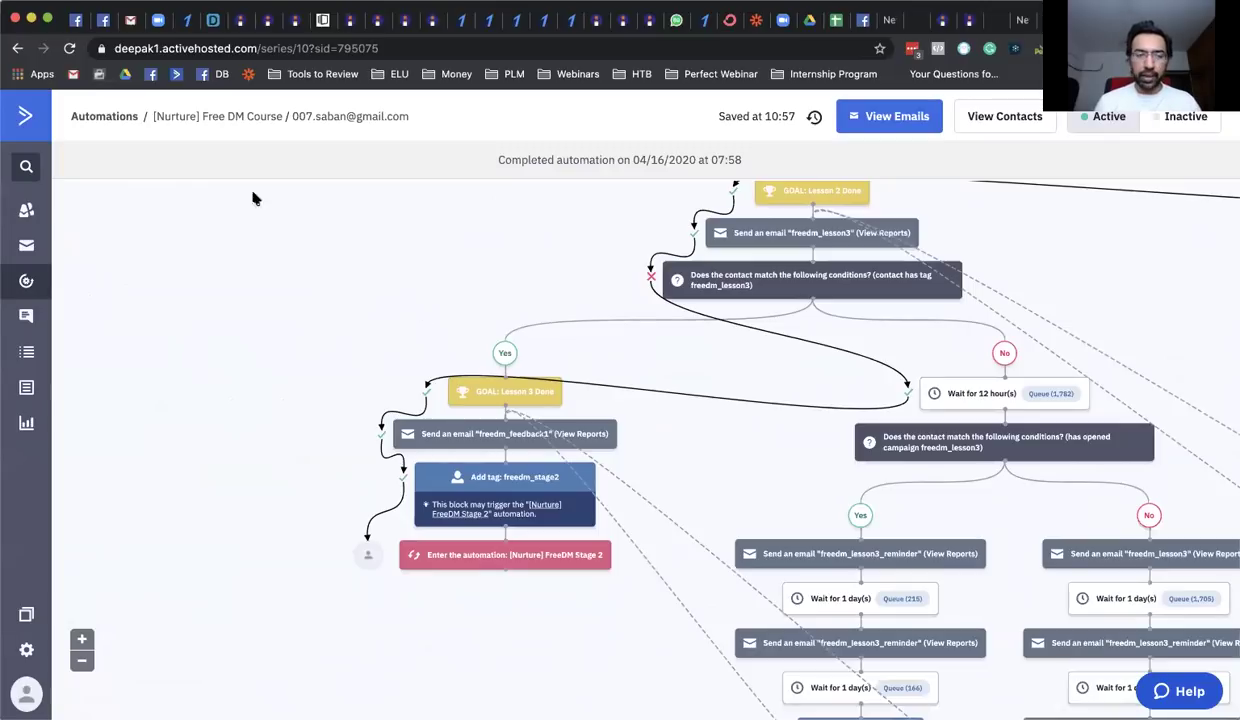
- Return to the freedm tag trigger and view the contact's whole path through the automation at once
{"action": "scroll", "coordinate": [472, 270], "scroll_direction": "up", "scroll_amount": 10}
{"action": "scroll", "coordinate": [472, 270], "scroll_direction": "right", "scroll_amount": 5}
{"action": "scroll", "coordinate": [472, 270], "scroll_direction": "right", "scroll_amount": 5}
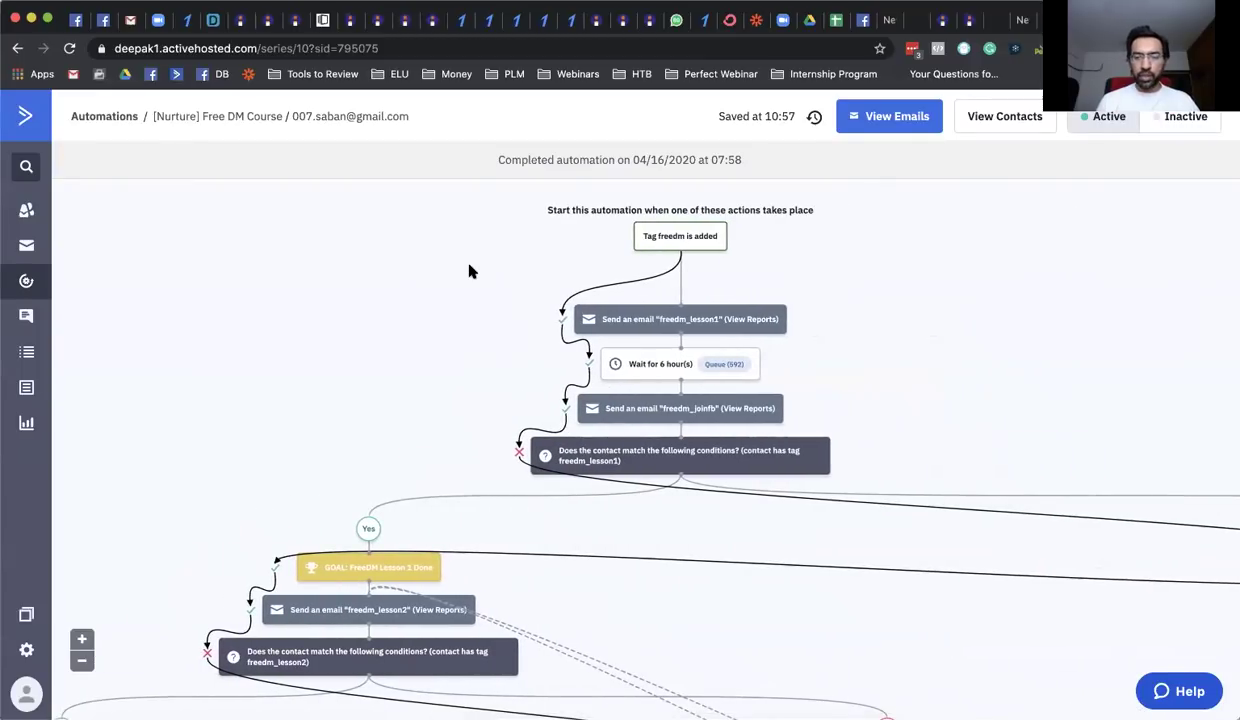
{"action": "left_click", "coordinate": [82, 661]}
{"action": "left_click", "coordinate": [82, 661]}
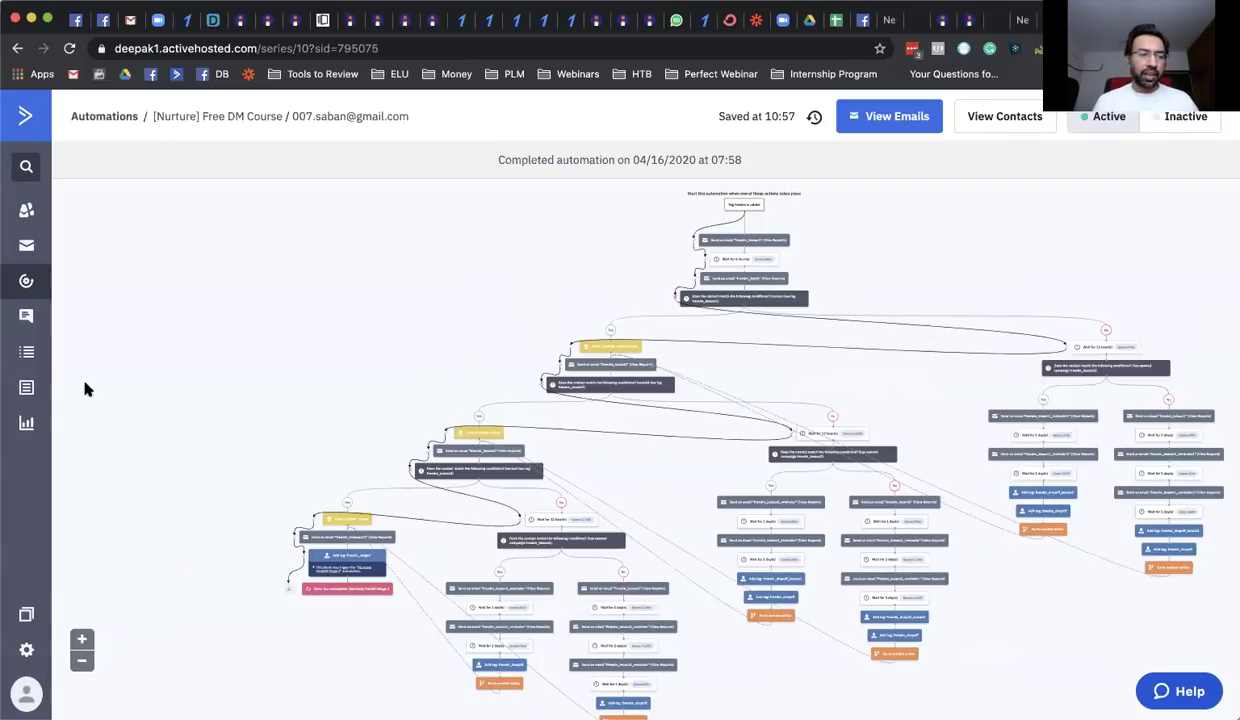
- Return to the contacts list filtered by the freedm_lesson2 tag and open another contact's record further down the list
{"action": "left_click", "coordinate": [17, 48]}
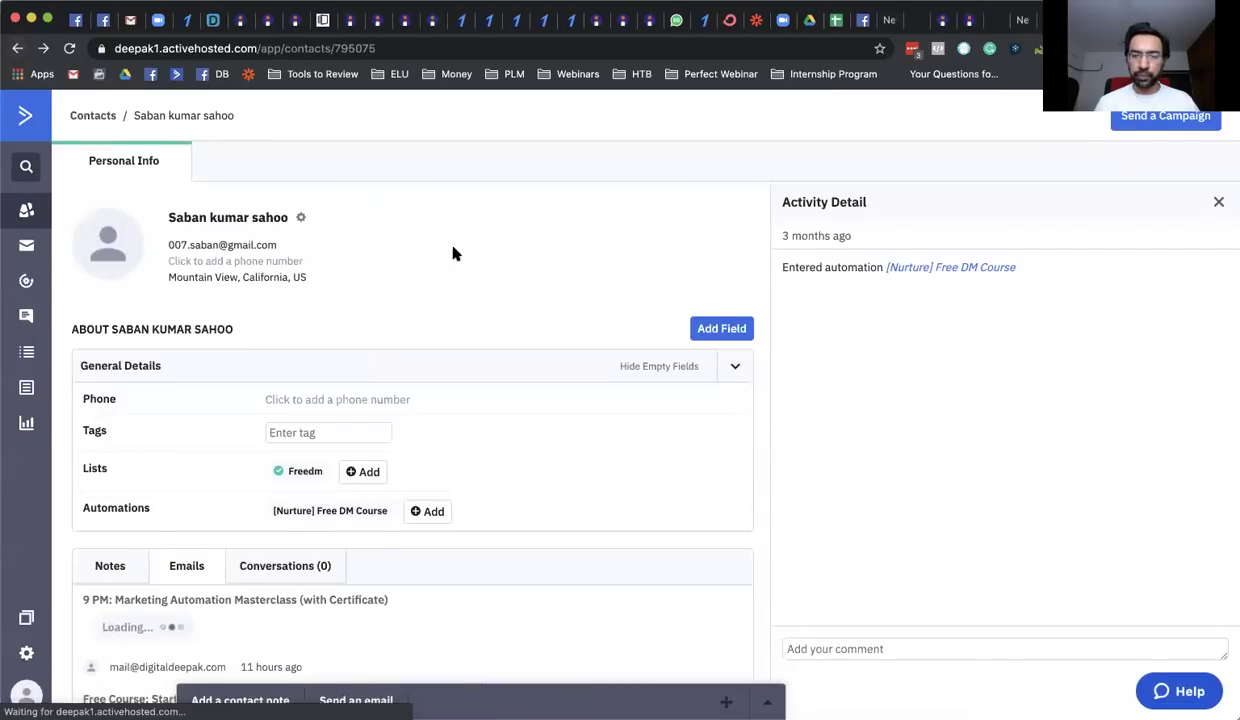
{"action": "left_click", "coordinate": [16, 48]}
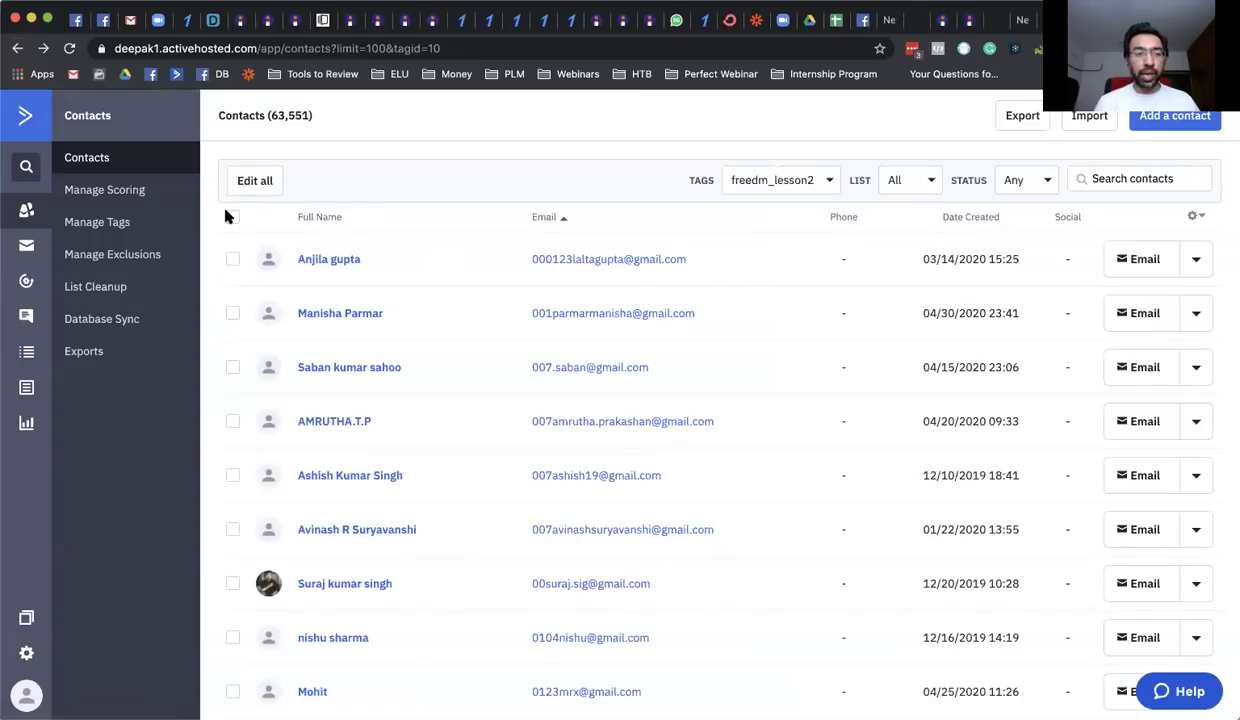
{"action": "scroll", "coordinate": [560, 390], "scroll_direction": "down", "scroll_amount": 15}
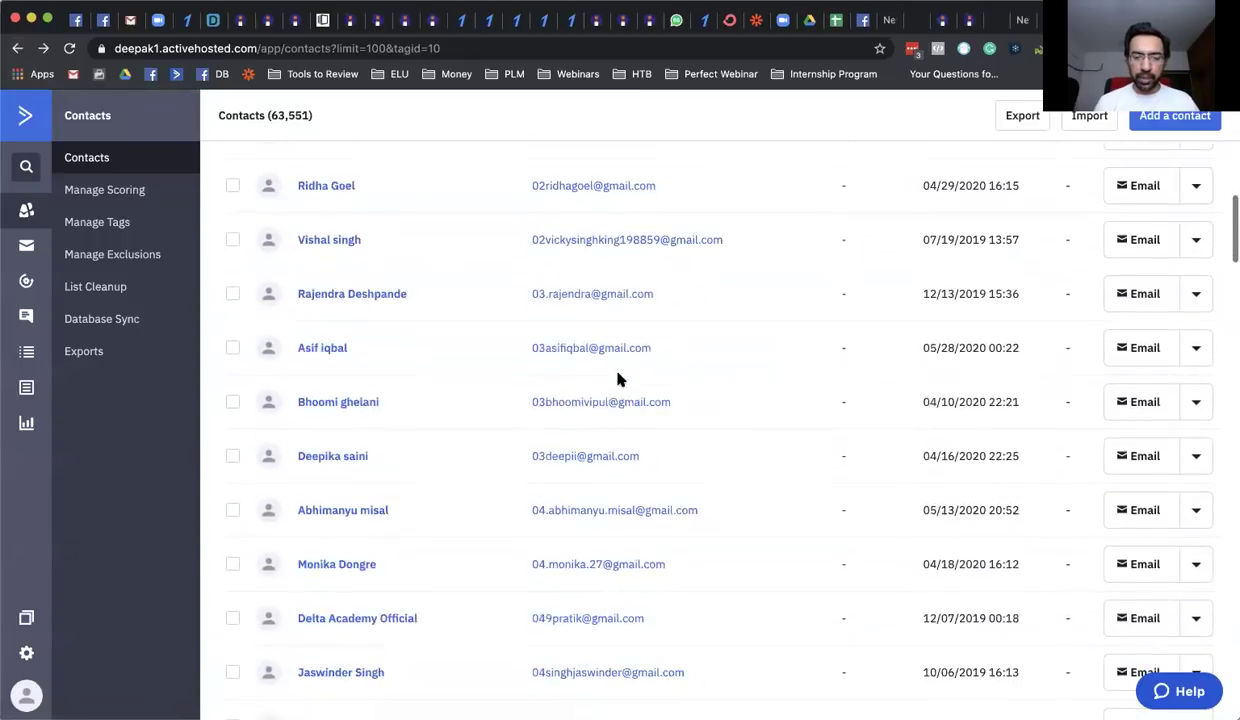
{"action": "left_click", "coordinate": [585, 388]}
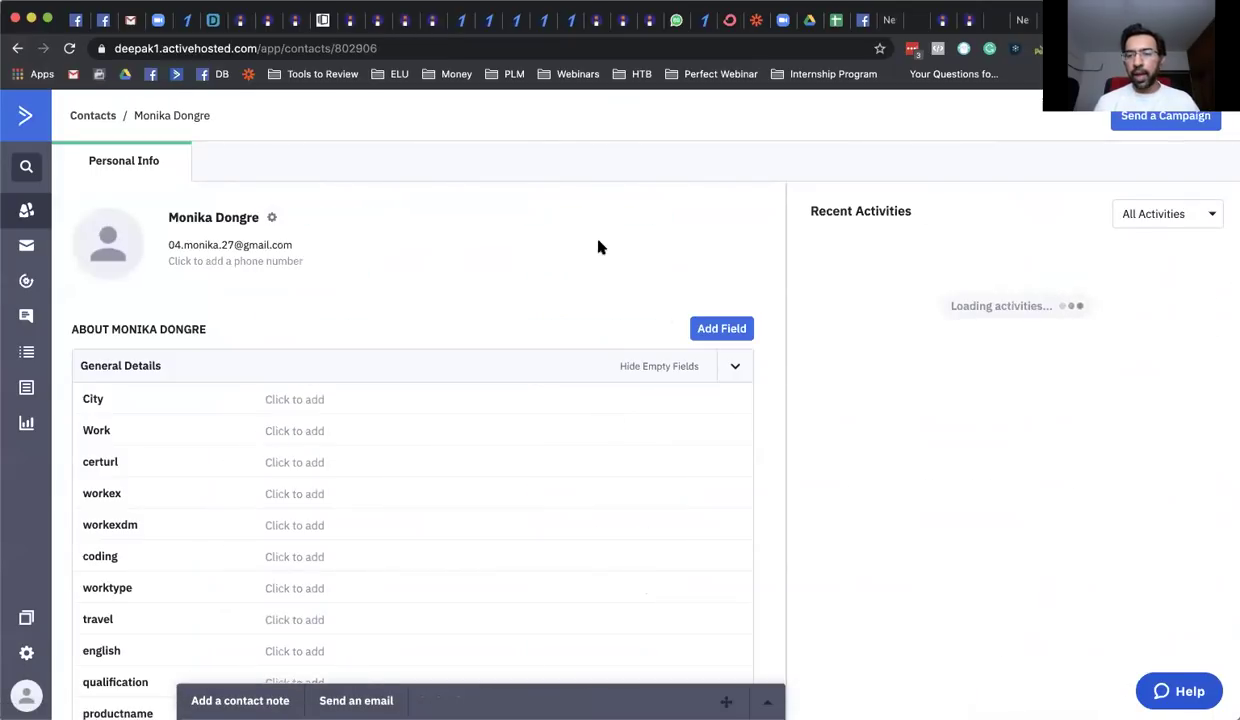
- Filter the contact's recent activities to Automations and open their path from the "[Nurture] Free DM Course" entry
{"action": "left_click", "coordinate": [1163, 222]}
{"action": "left_click", "coordinate": [1118, 372]}
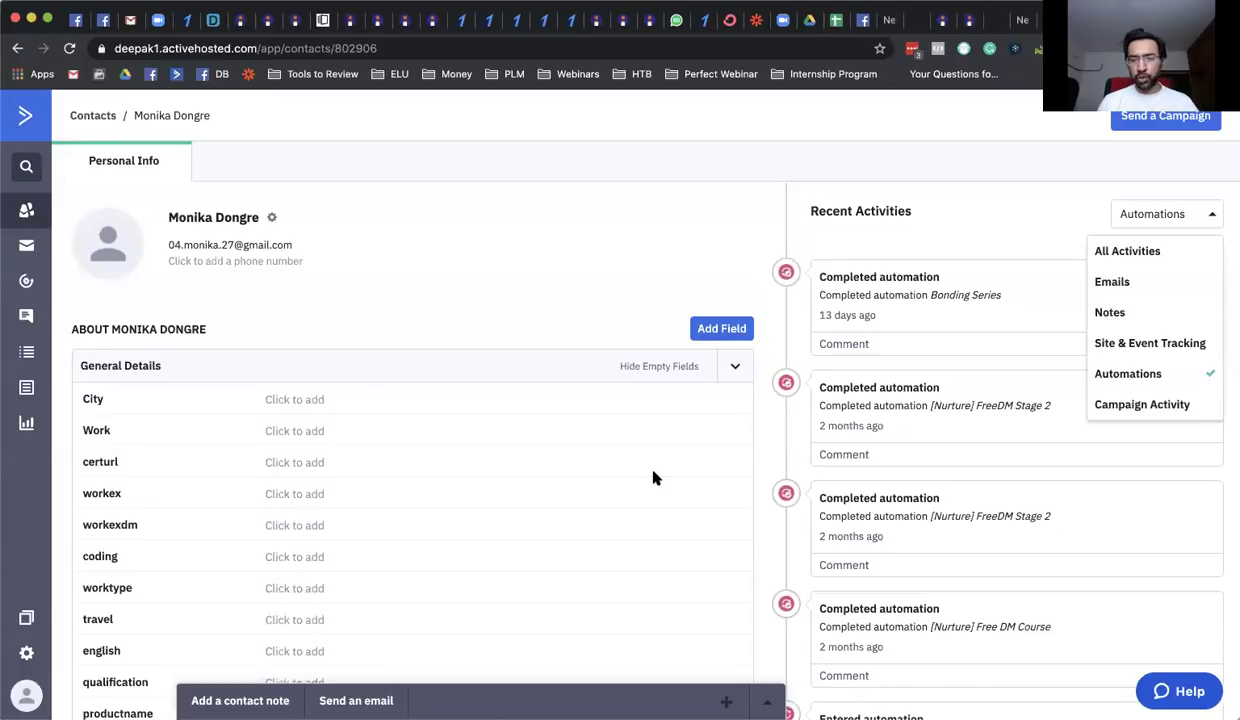
{"action": "scroll", "coordinate": [1041, 408], "scroll_direction": "down", "scroll_amount": 5}
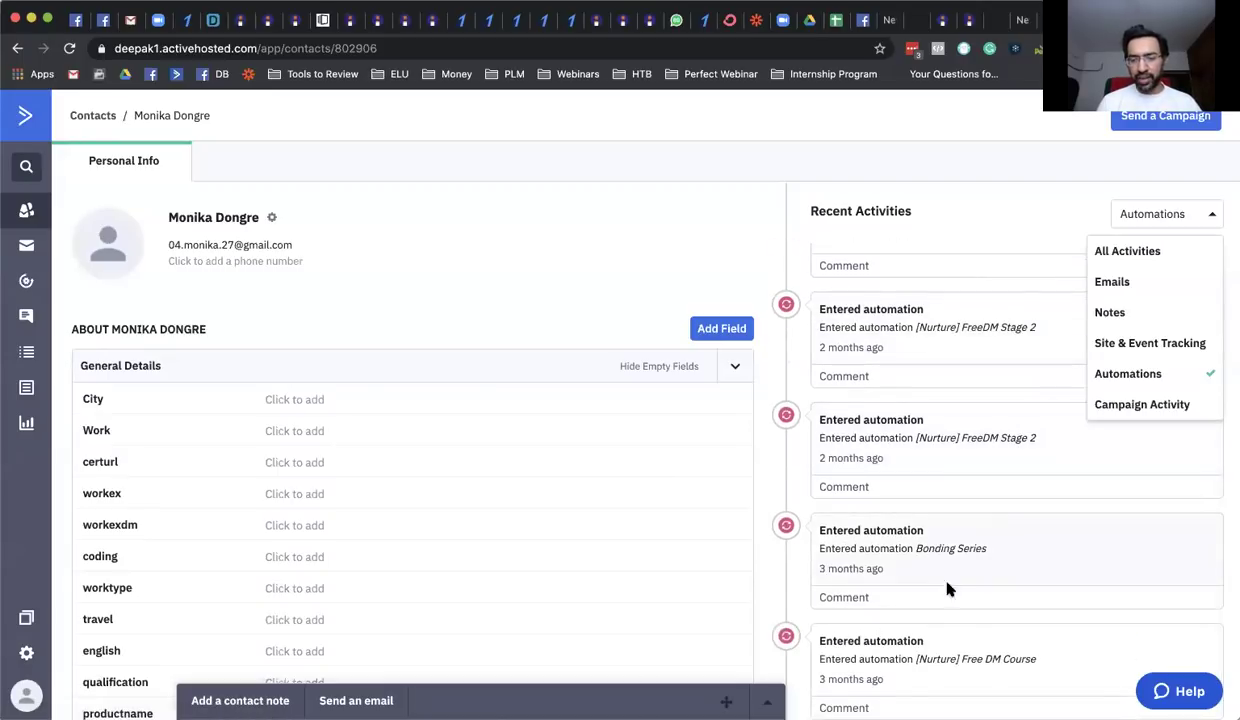
{"action": "left_click", "coordinate": [972, 661]}
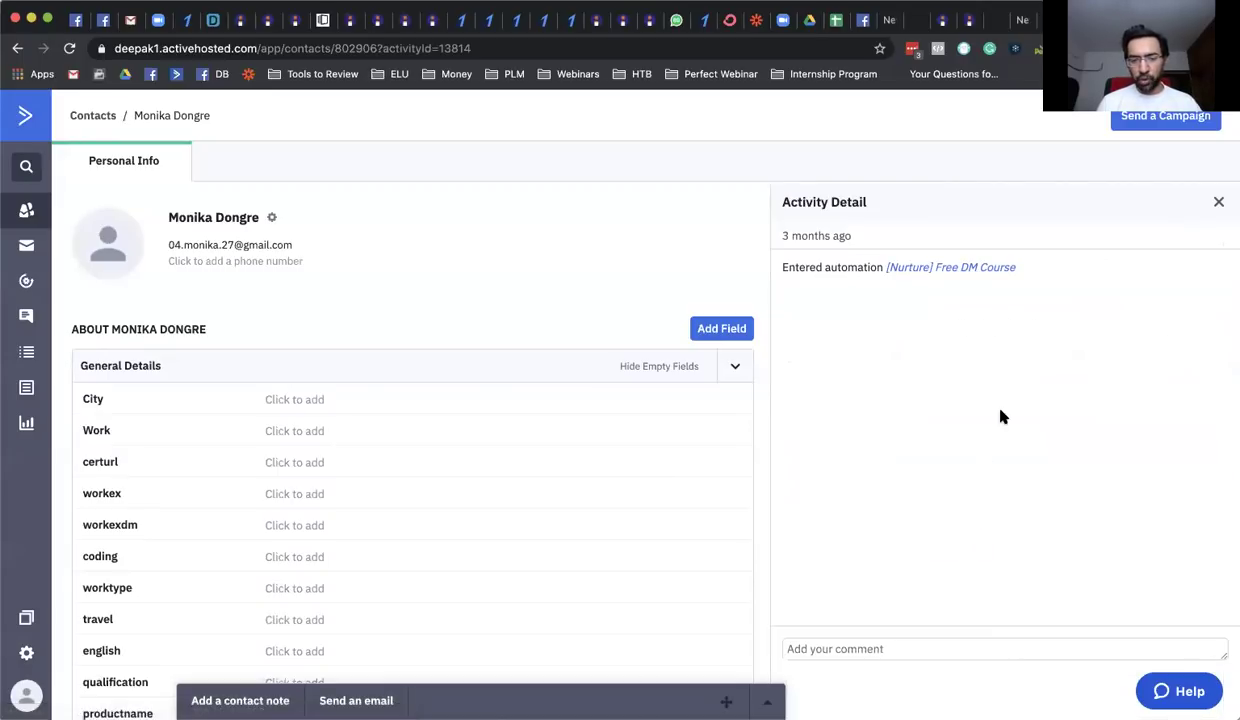
{"action": "left_click", "coordinate": [964, 270]}
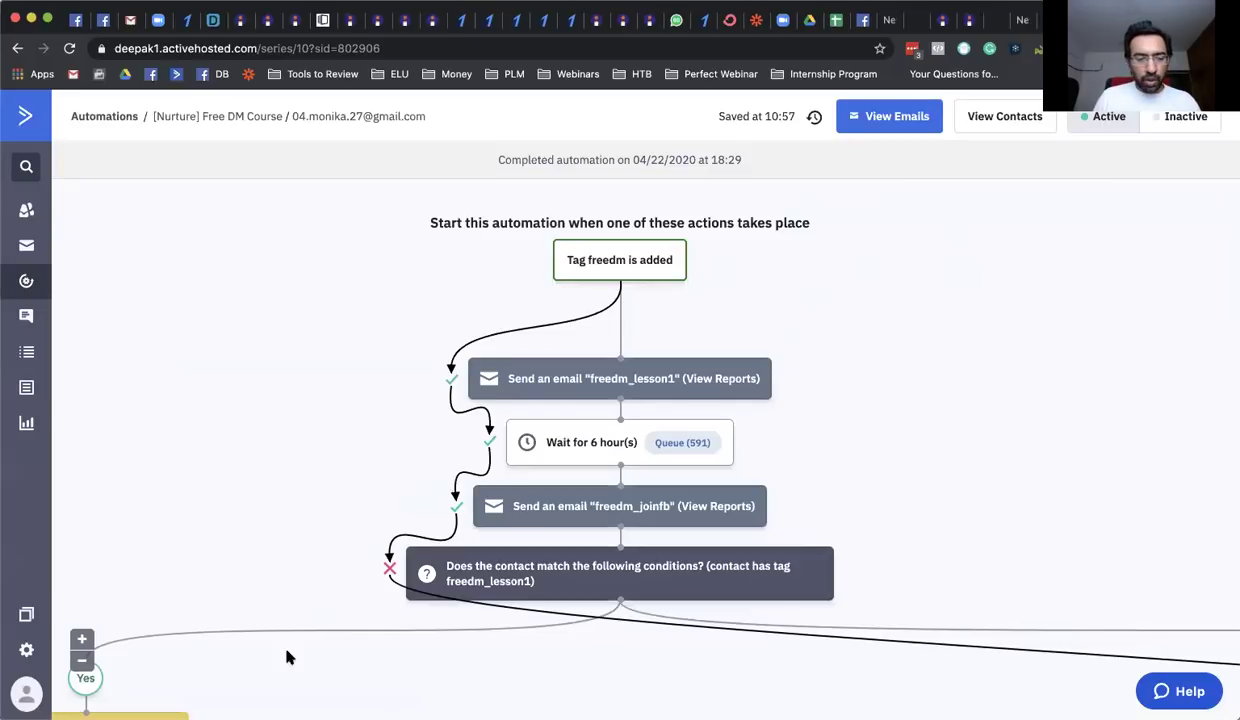
- Scan this contact's path from the freedm tag trigger to both sides of the freedm_lesson1 condition
{"action": "left_click", "coordinate": [82, 660]}
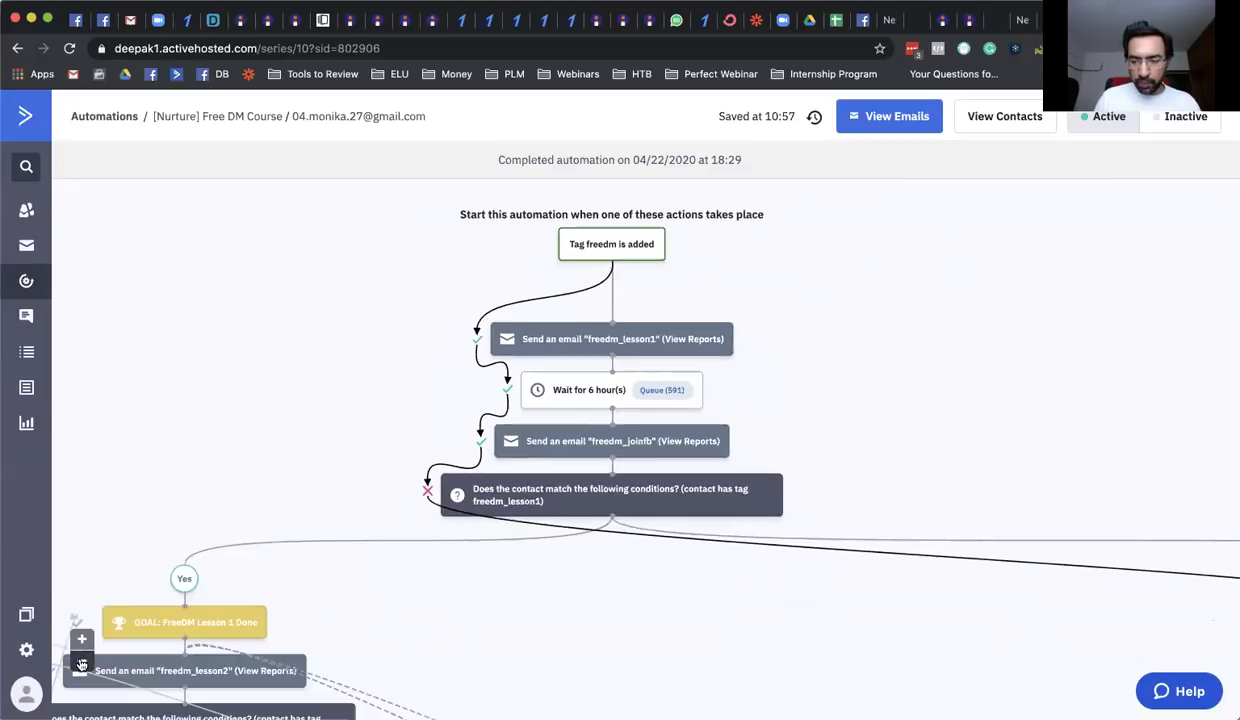
{"action": "scroll", "coordinate": [299, 509], "scroll_direction": "right", "scroll_amount": 10}
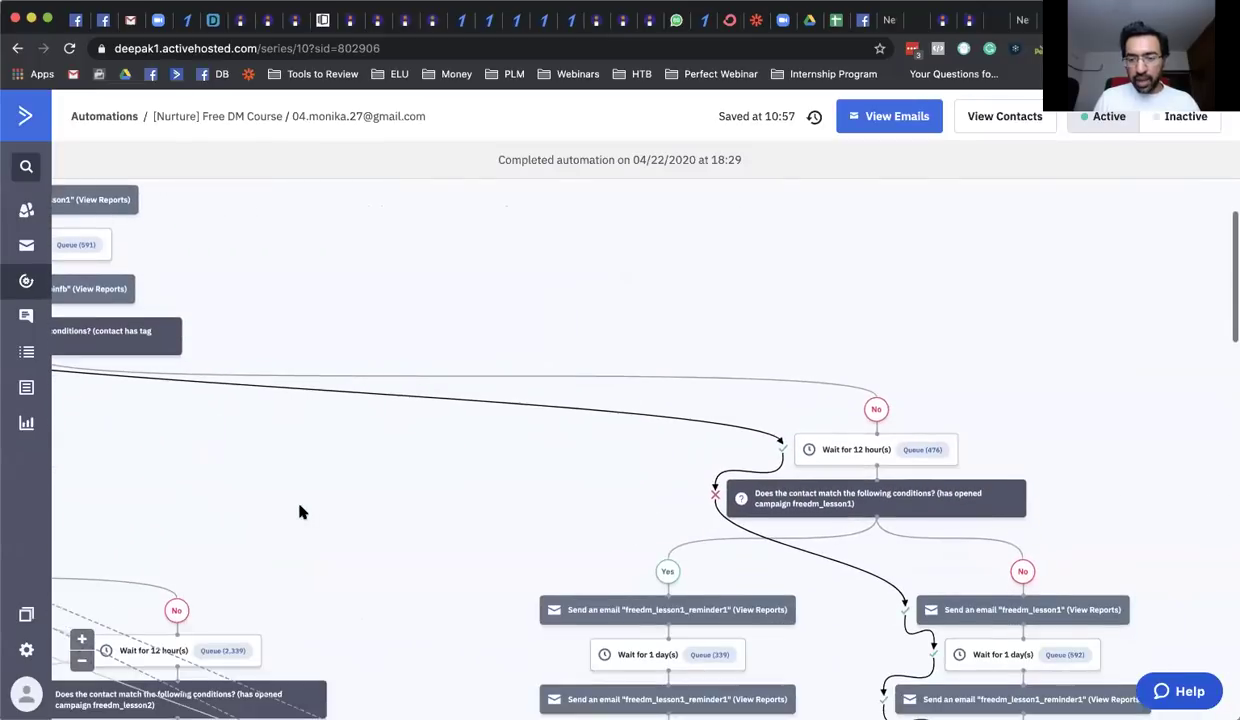
{"action": "scroll", "coordinate": [299, 512], "scroll_direction": "down", "scroll_amount": 10}
{"action": "scroll", "coordinate": [301, 513], "scroll_direction": "up", "scroll_amount": 9}
{"action": "scroll", "coordinate": [301, 513], "scroll_direction": "left", "scroll_amount": 10}
{"action": "scroll", "coordinate": [301, 513], "scroll_direction": "up", "scroll_amount": 3}
{"action": "scroll", "coordinate": [301, 513], "scroll_direction": "down", "scroll_amount": 3}
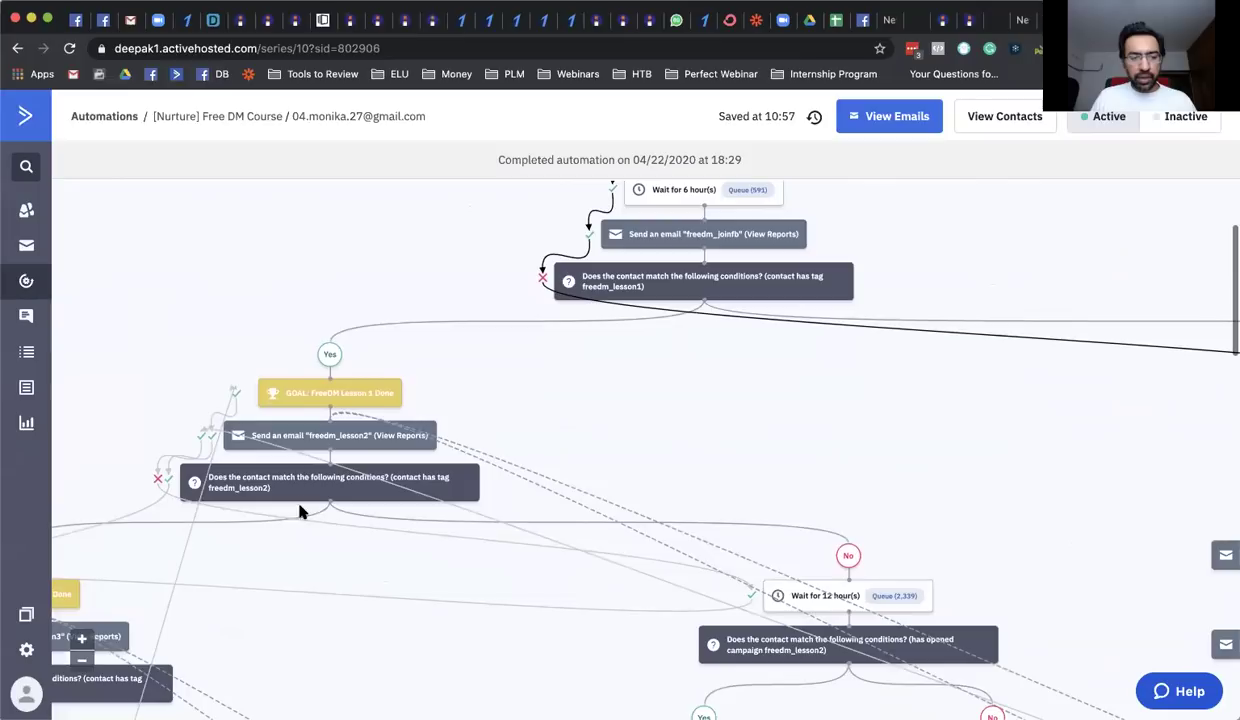
{"action": "scroll", "coordinate": [529, 401], "scroll_direction": "up", "scroll_amount": 4}
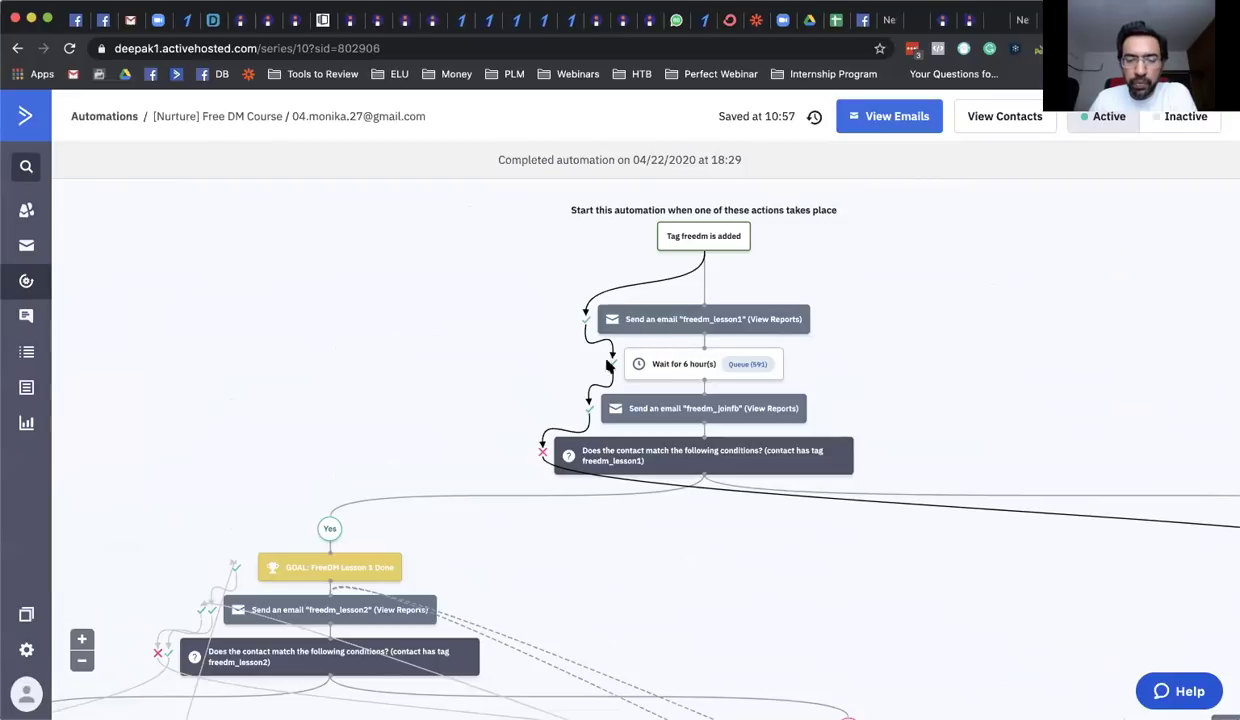
- Follow the contact's path down the unopened freedm_lesson1 branch through the reminder emails and drop-off tags to "Go to another action"
{"action": "scroll", "coordinate": [777, 381], "scroll_direction": "right", "scroll_amount": 5}
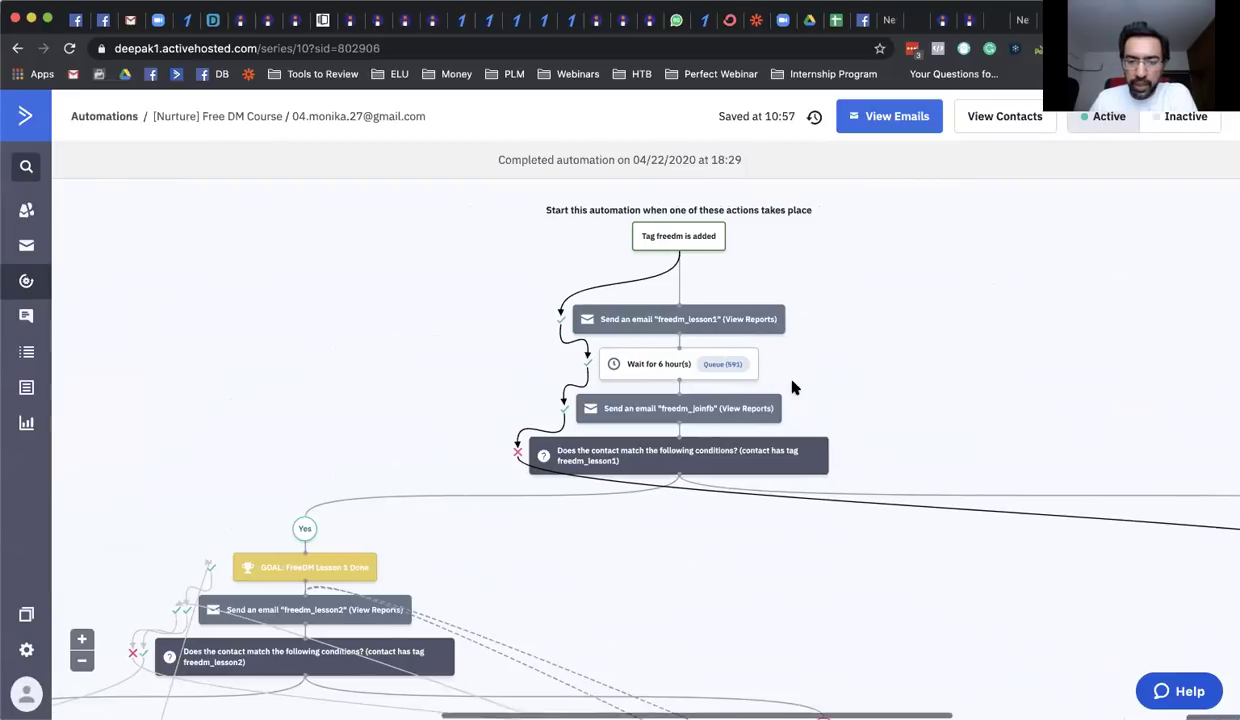
{"action": "scroll", "coordinate": [761, 459], "scroll_direction": "down", "scroll_amount": 10}
{"action": "scroll", "coordinate": [770, 423], "scroll_direction": "right", "scroll_amount": 5}
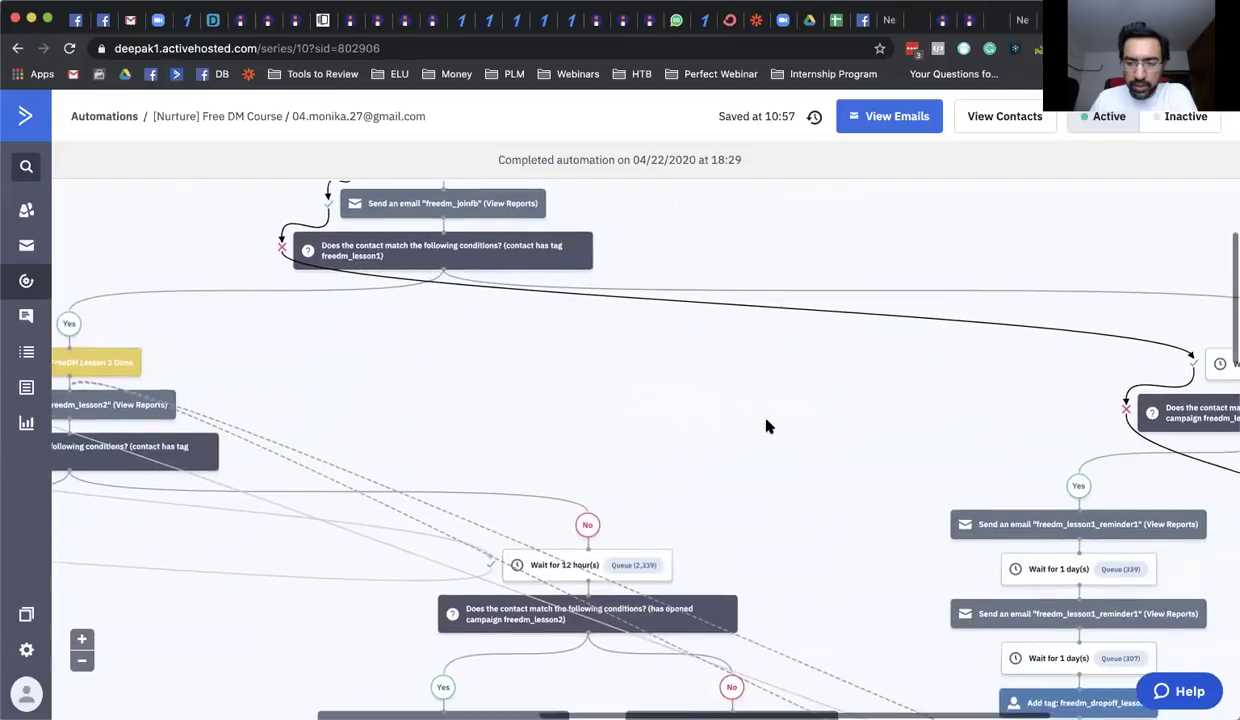
{"action": "scroll", "coordinate": [752, 420], "scroll_direction": "down", "scroll_amount": 5}
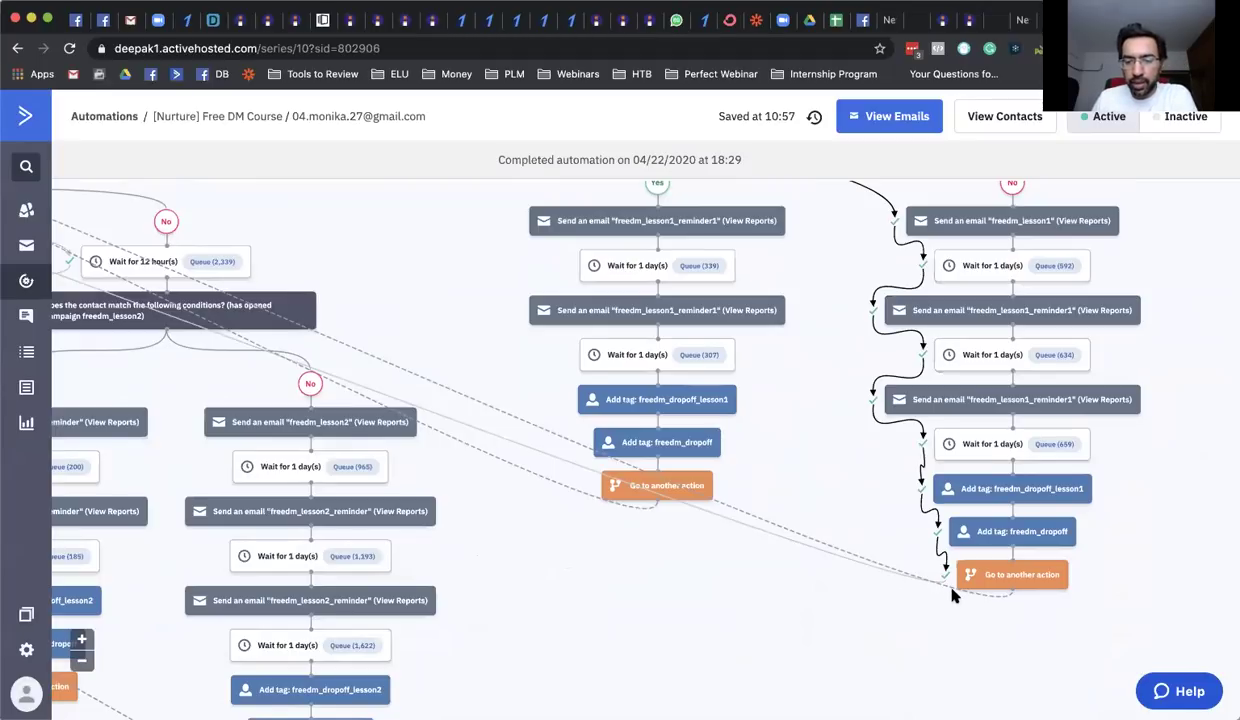
- Trace the path from the "FreeDM Lesson 1 Done" goal through the freedm_lesson2 condition and check the lesson 2 reminder branches
{"action": "scroll", "coordinate": [695, 555], "scroll_direction": "left", "scroll_amount": 10}
{"action": "scroll", "coordinate": [695, 555], "scroll_direction": "up", "scroll_amount": 5}
{"action": "scroll", "coordinate": [695, 555], "scroll_direction": "left", "scroll_amount": 5}
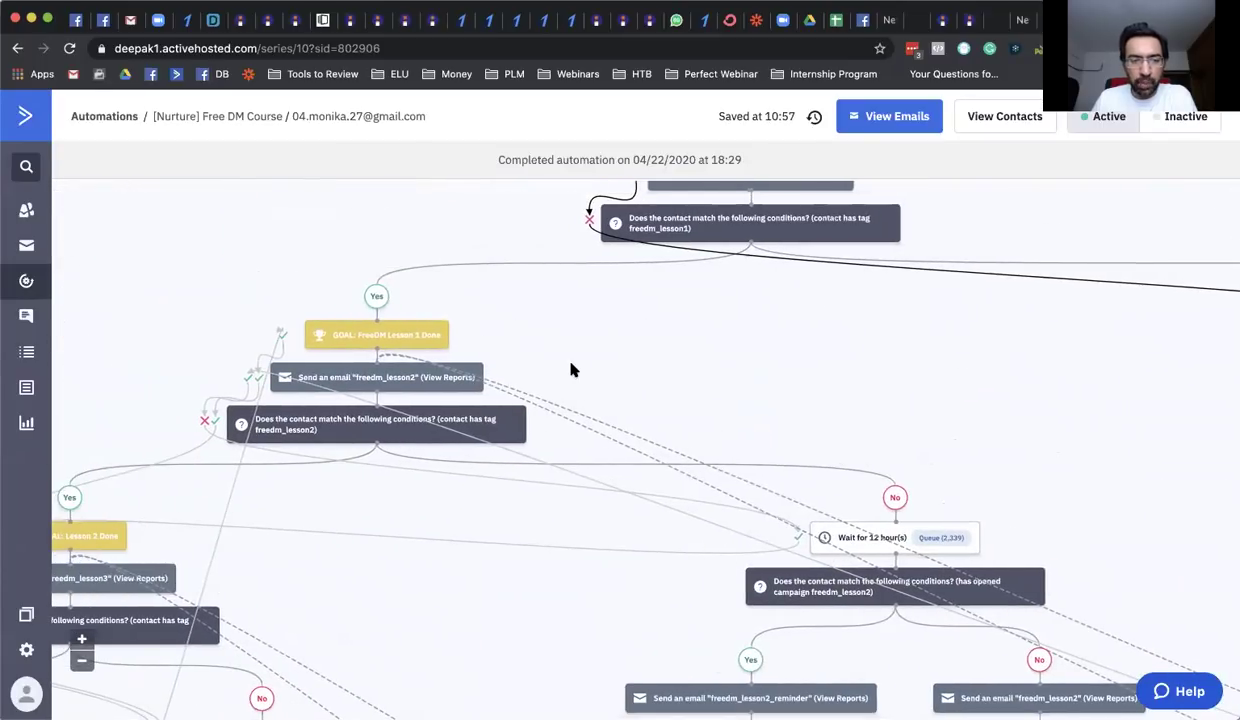
{"action": "scroll", "coordinate": [550, 346], "scroll_direction": "left", "scroll_amount": 2}
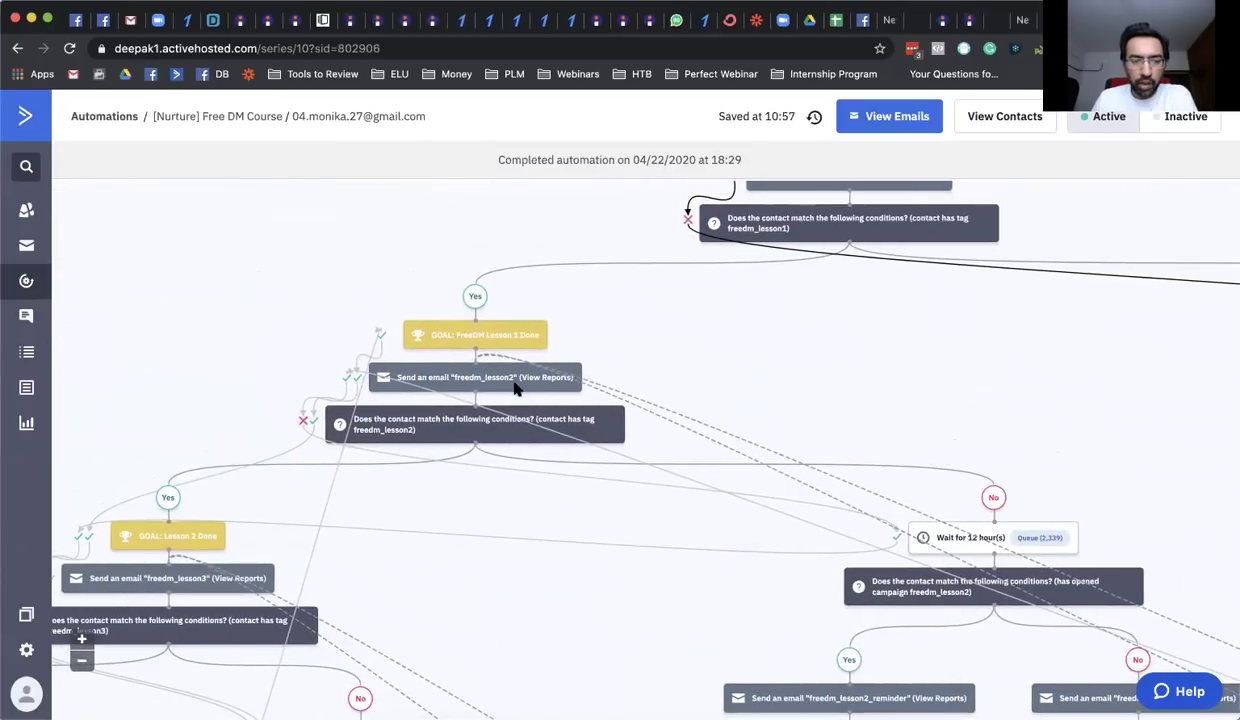
{"action": "scroll", "coordinate": [515, 388], "scroll_direction": "down", "scroll_amount": 2}
{"action": "scroll", "coordinate": [668, 416], "scroll_direction": "down", "scroll_amount": 3}
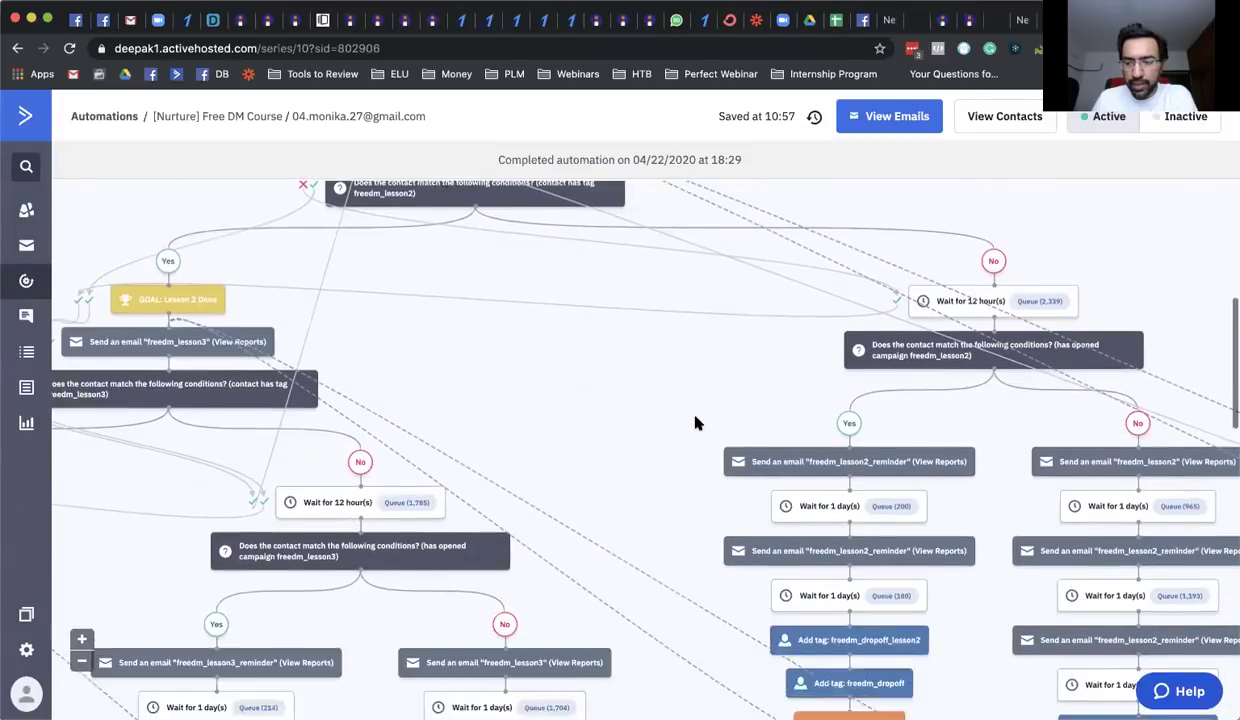
{"action": "scroll", "coordinate": [697, 423], "scroll_direction": "down", "scroll_amount": 3}
{"action": "scroll", "coordinate": [697, 423], "scroll_direction": "right", "scroll_amount": 5}
{"action": "scroll", "coordinate": [697, 423], "scroll_direction": "down", "scroll_amount": 2}
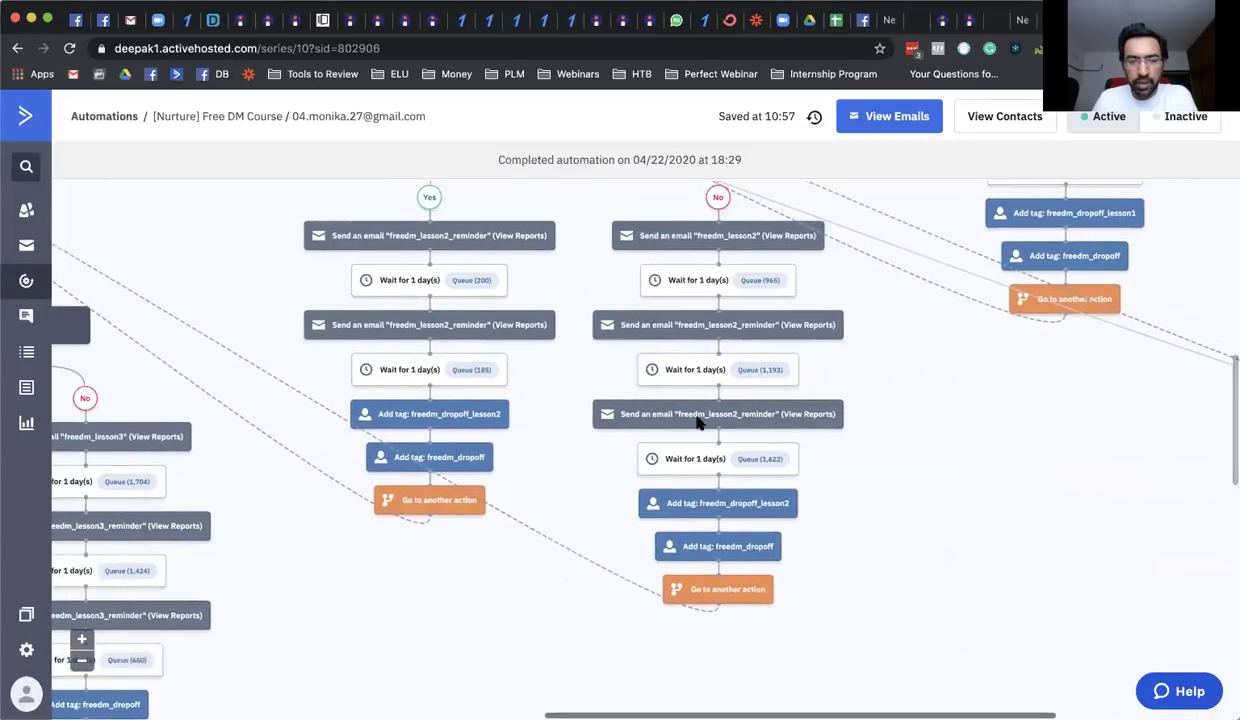
- Follow the path through the lesson 3 email and condition to the freedm_stage2 tag and the entry into "[Nurture] FreeDM Stage 2"
{"action": "scroll", "coordinate": [697, 423], "scroll_direction": "left", "scroll_amount": 8}
{"action": "scroll", "coordinate": [697, 423], "scroll_direction": "up", "scroll_amount": 2}
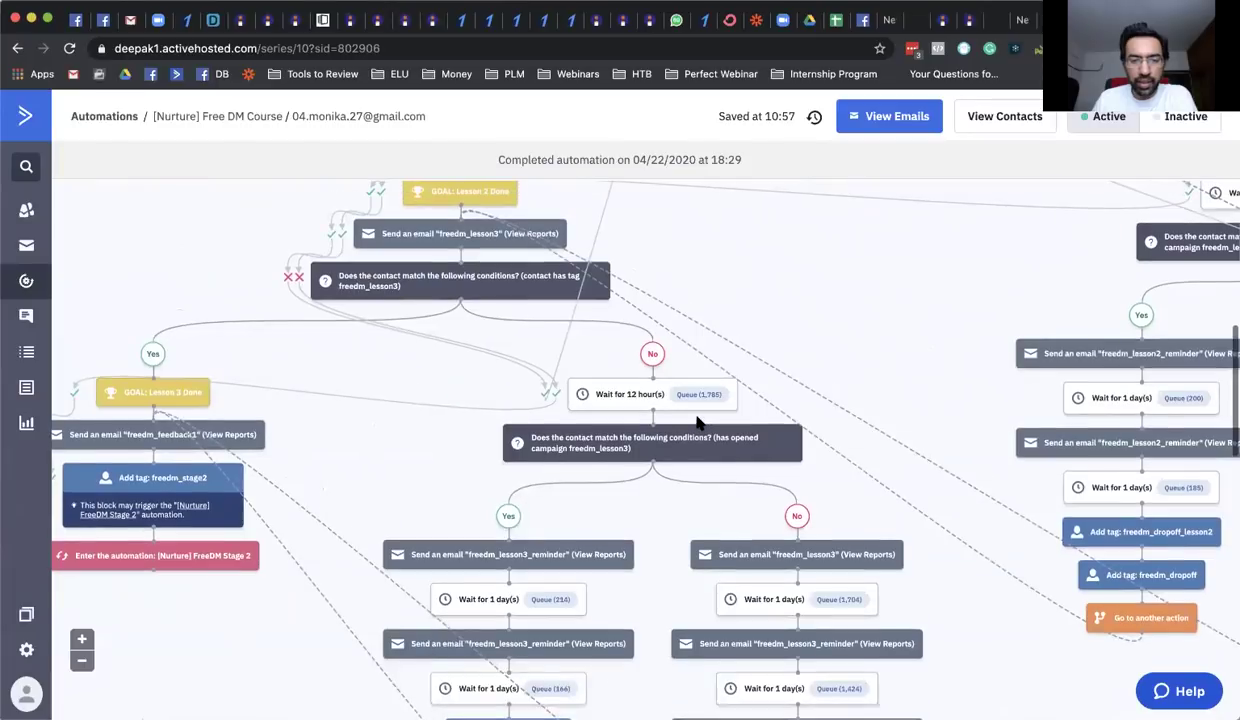
{"action": "scroll", "coordinate": [697, 423], "scroll_direction": "left", "scroll_amount": 4}
{"action": "scroll", "coordinate": [697, 423], "scroll_direction": "down", "scroll_amount": 1}
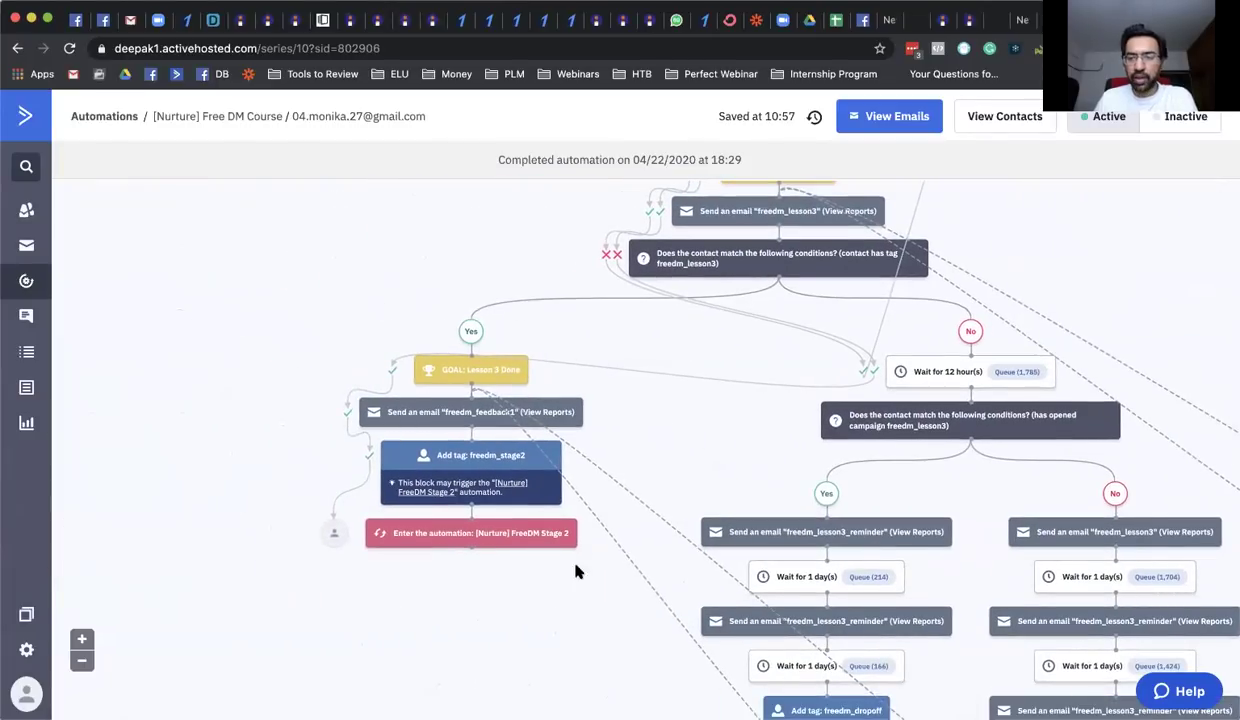
- View the complete automation at once to compare this contact's path across all lessons and drop-off branches
{"action": "scroll", "coordinate": [785, 324], "scroll_direction": "up", "scroll_amount": 3}
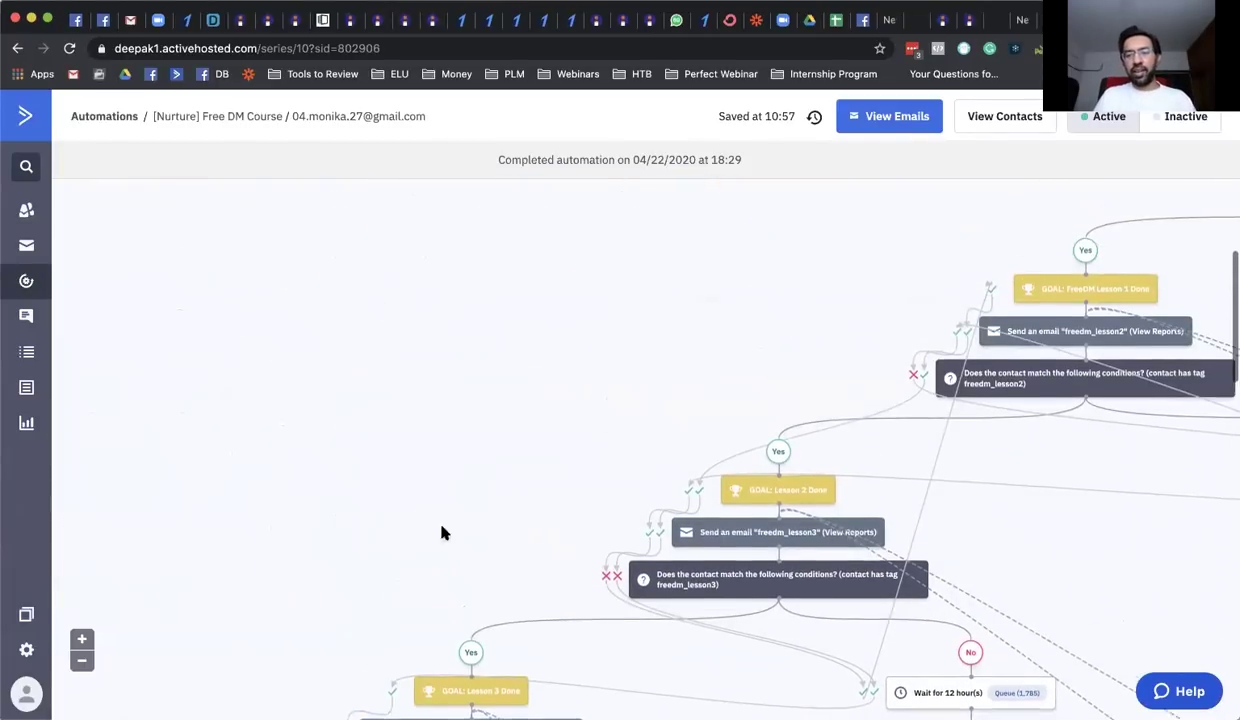
{"action": "left_click", "coordinate": [82, 661]}
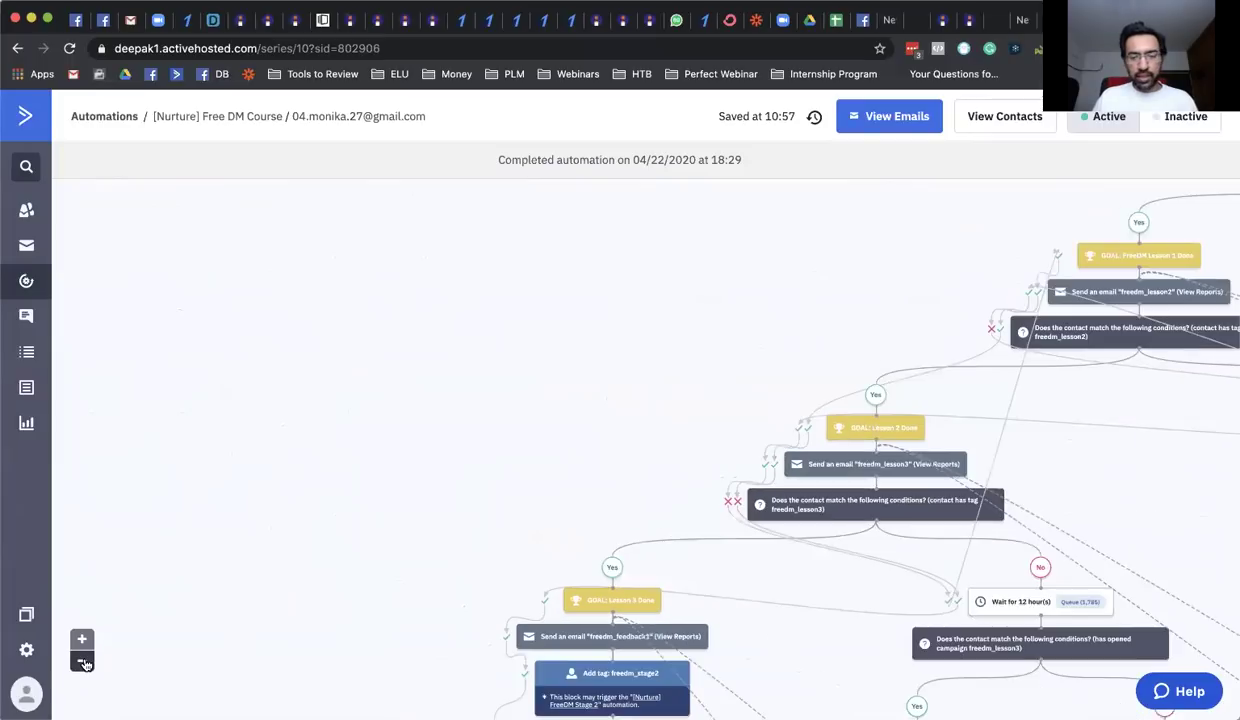
{"action": "left_click", "coordinate": [83, 661]}
{"action": "scroll", "coordinate": [426, 554], "scroll_direction": "right", "scroll_amount": 10}
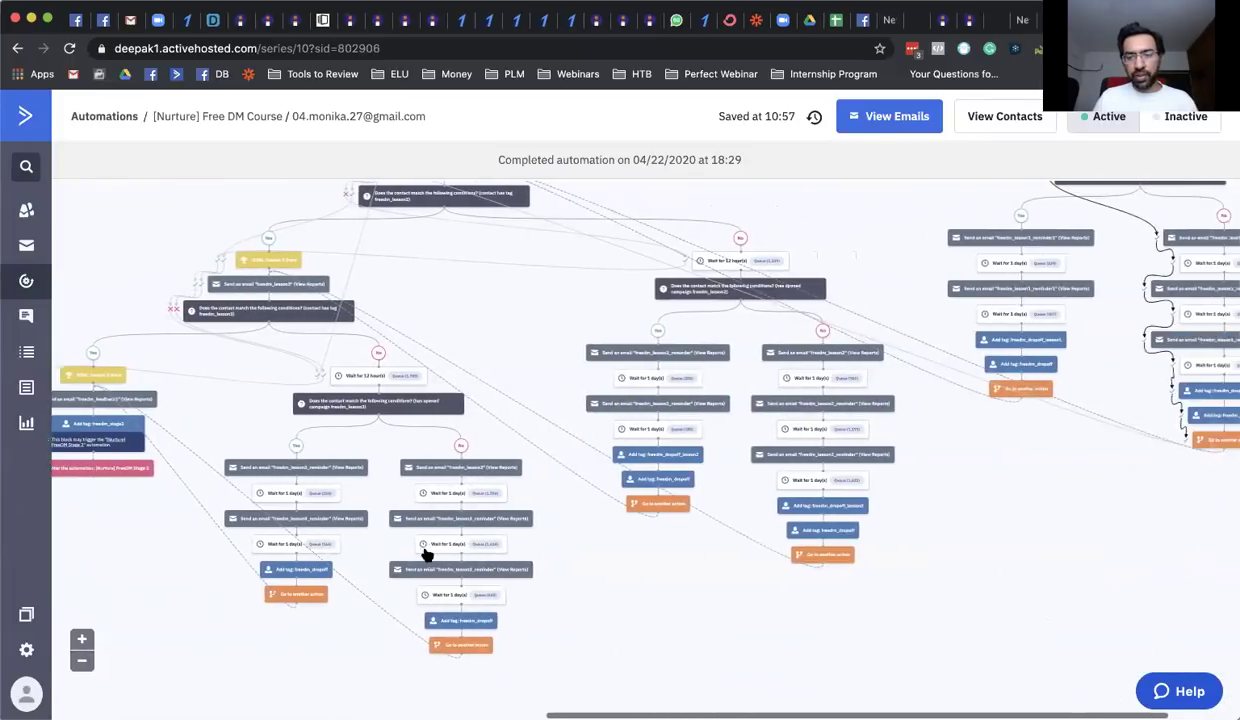
{"action": "scroll", "coordinate": [426, 554], "scroll_direction": "up", "scroll_amount": 2}
{"action": "scroll", "coordinate": [426, 554], "scroll_direction": "left", "scroll_amount": 2}
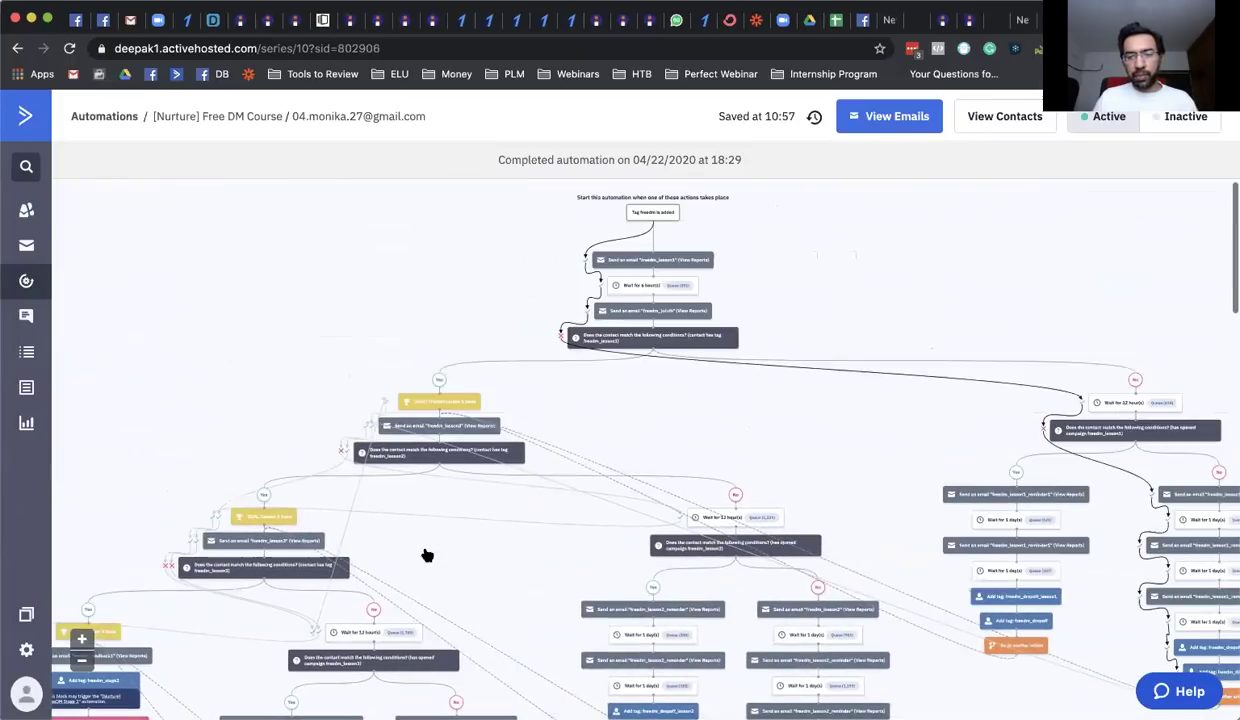
{"action": "left_click", "coordinate": [83, 661]}
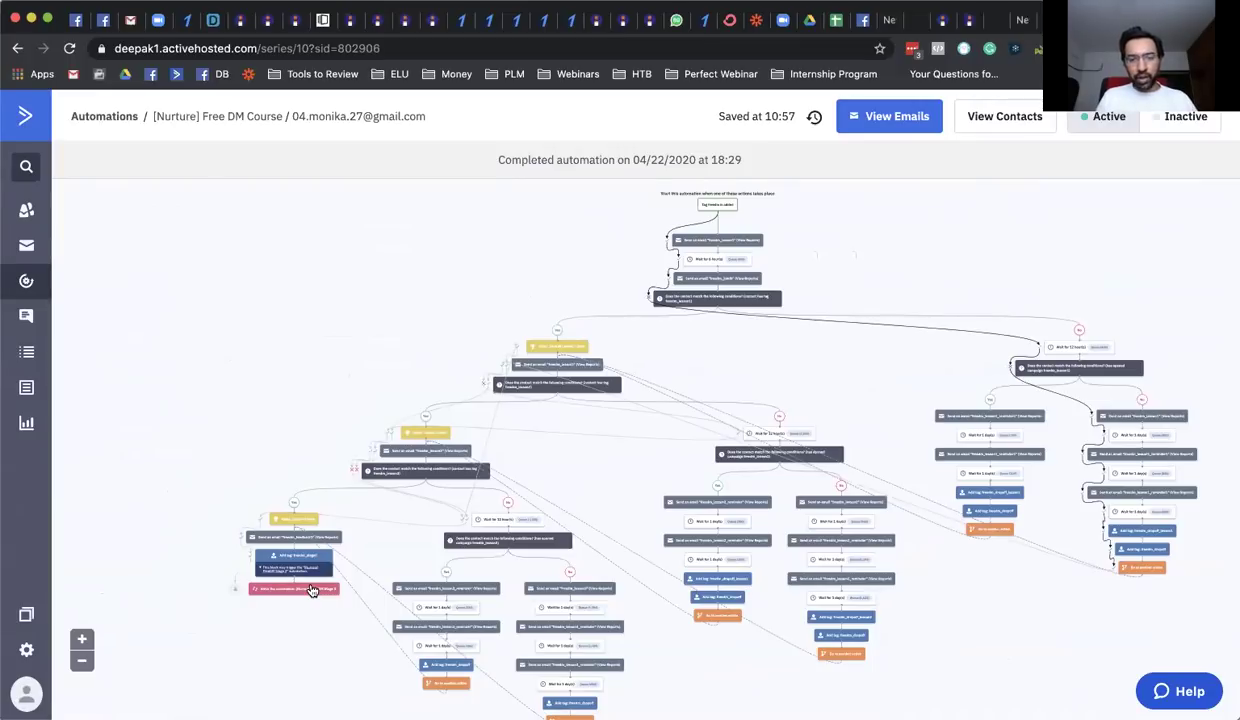
- Leave the contact's path and open the list of all automations, ready for searching
{"action": "left_click", "coordinate": [22, 284]}
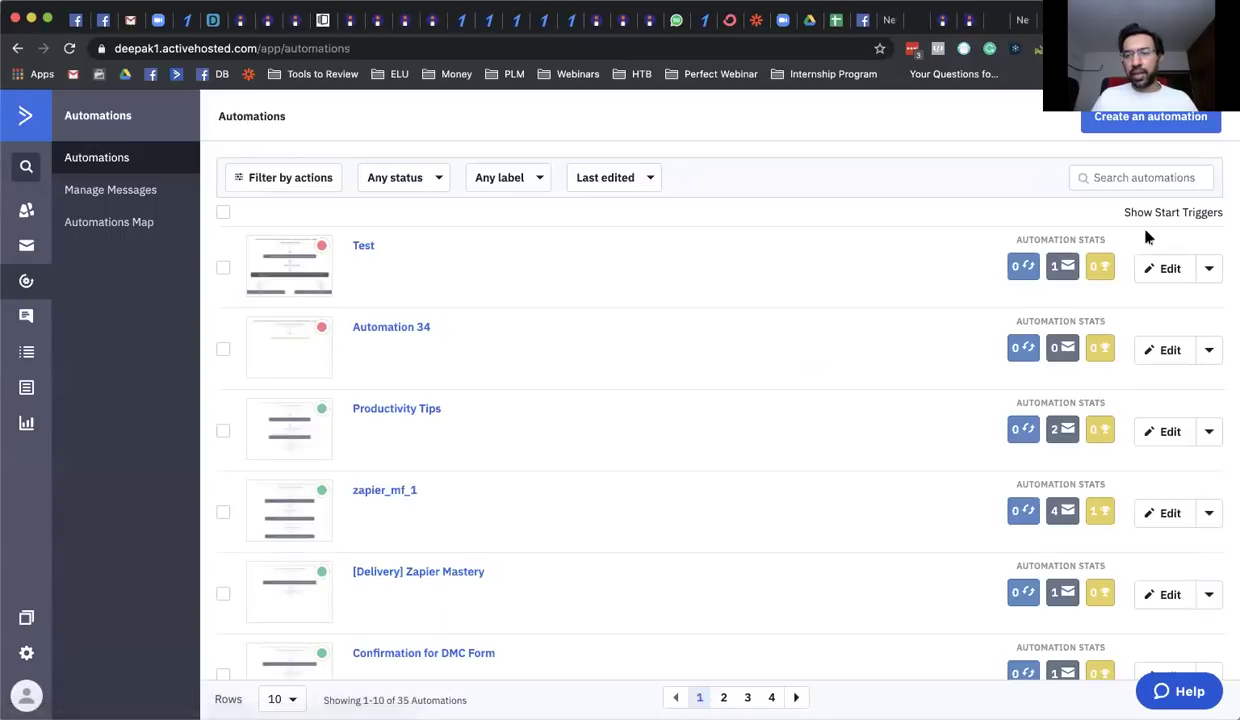
{"action": "left_click", "coordinate": [1138, 184]}
{"action": "type", "text": "nutur"}
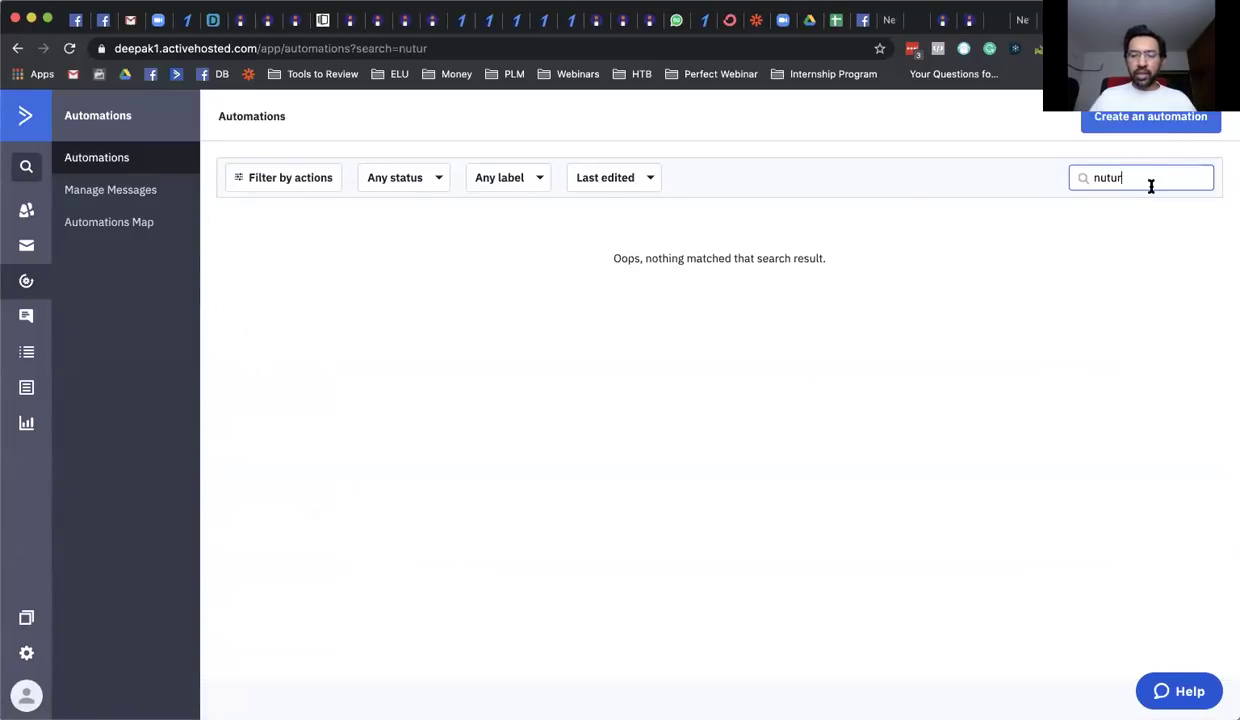
{"action": "type", "text": "e"}
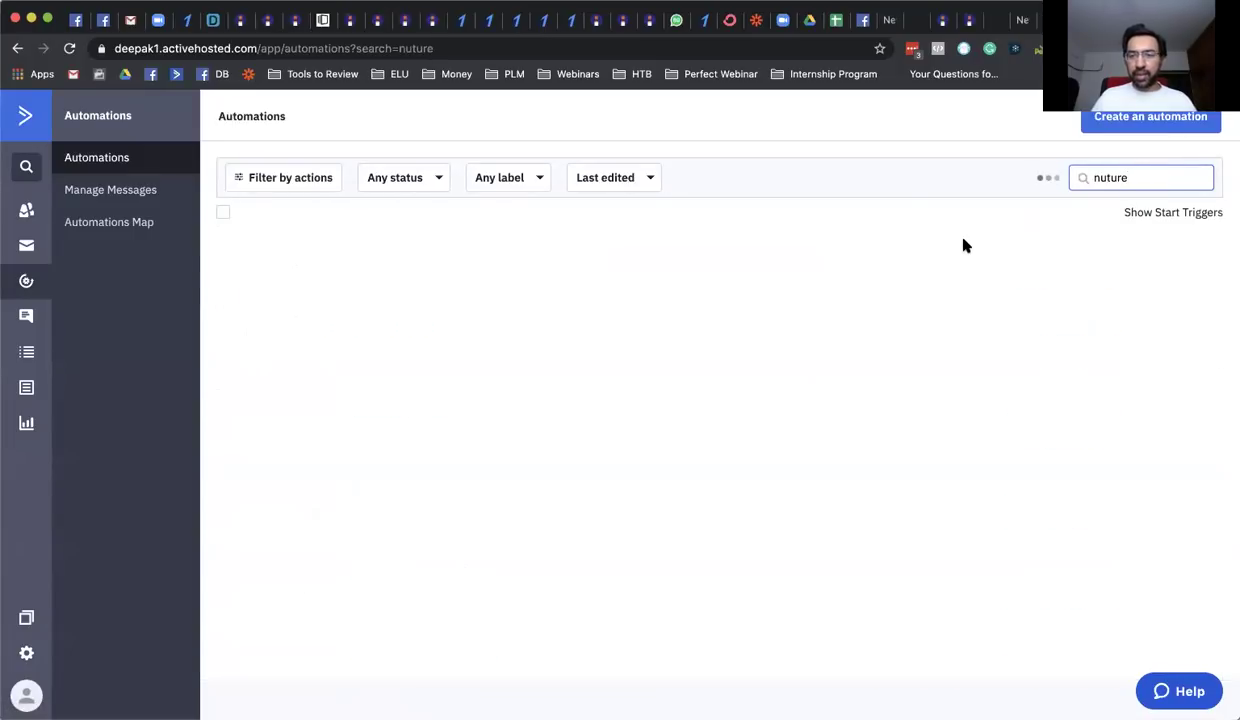
{"action": "key", "text": "BackSpace"}
{"action": "key", "text": "BackSpace"}
{"action": "key", "text": "BackSpace"}
{"action": "key", "text": "BackSpace"}
{"action": "key", "text": "BackSpace"}
{"action": "key", "text": "BackSpace"}
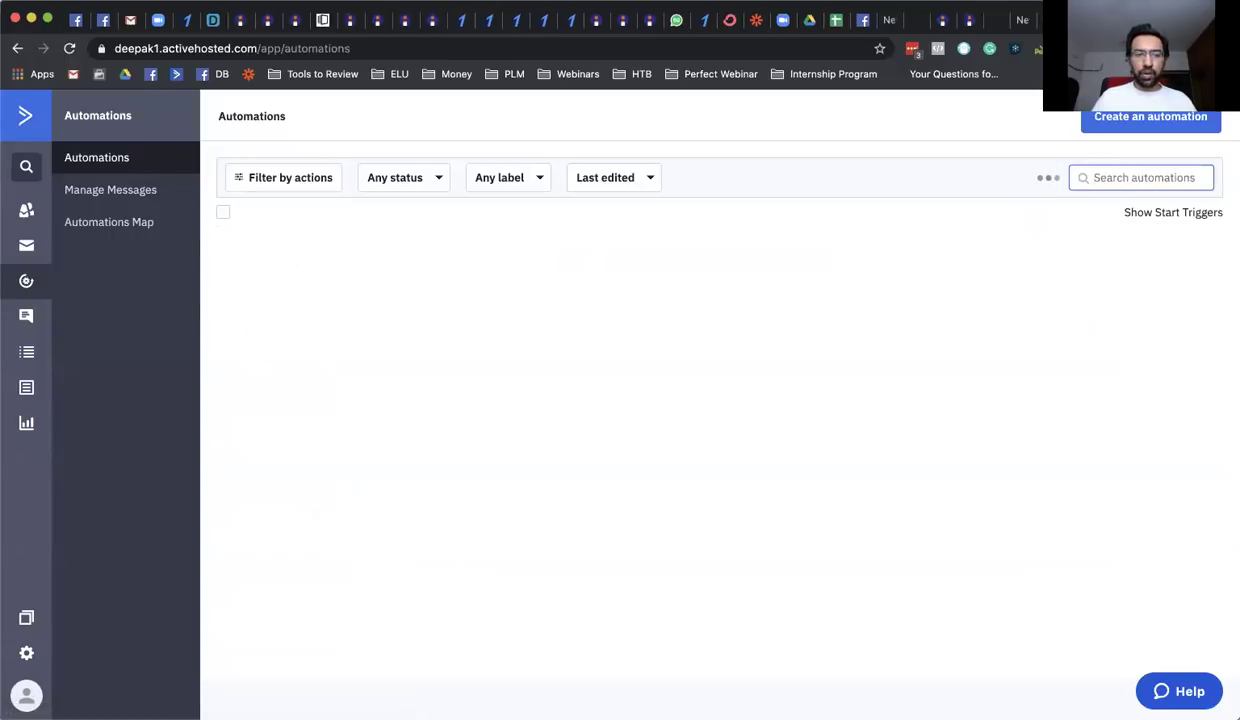
- Search the automations for "free d" and open "[Nurture] Free DM Course" in the automation editor
{"action": "type", "text": "free dm"}
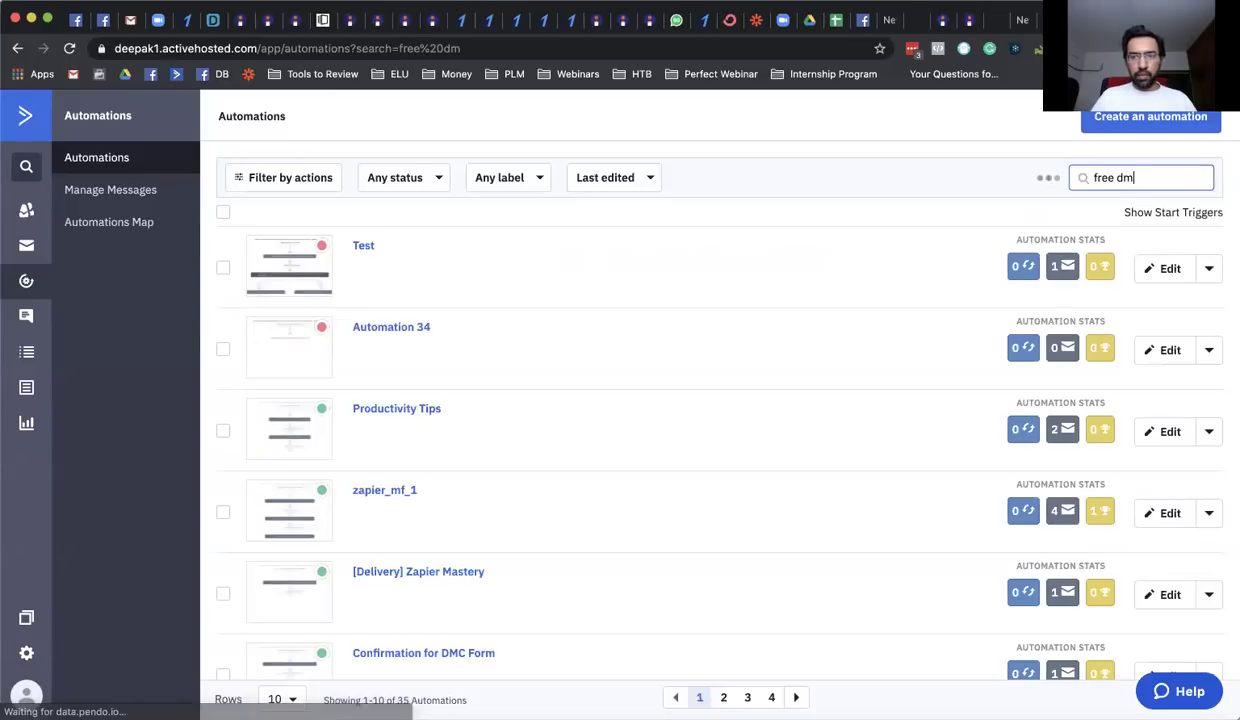
{"action": "key", "text": "BackSpace"}
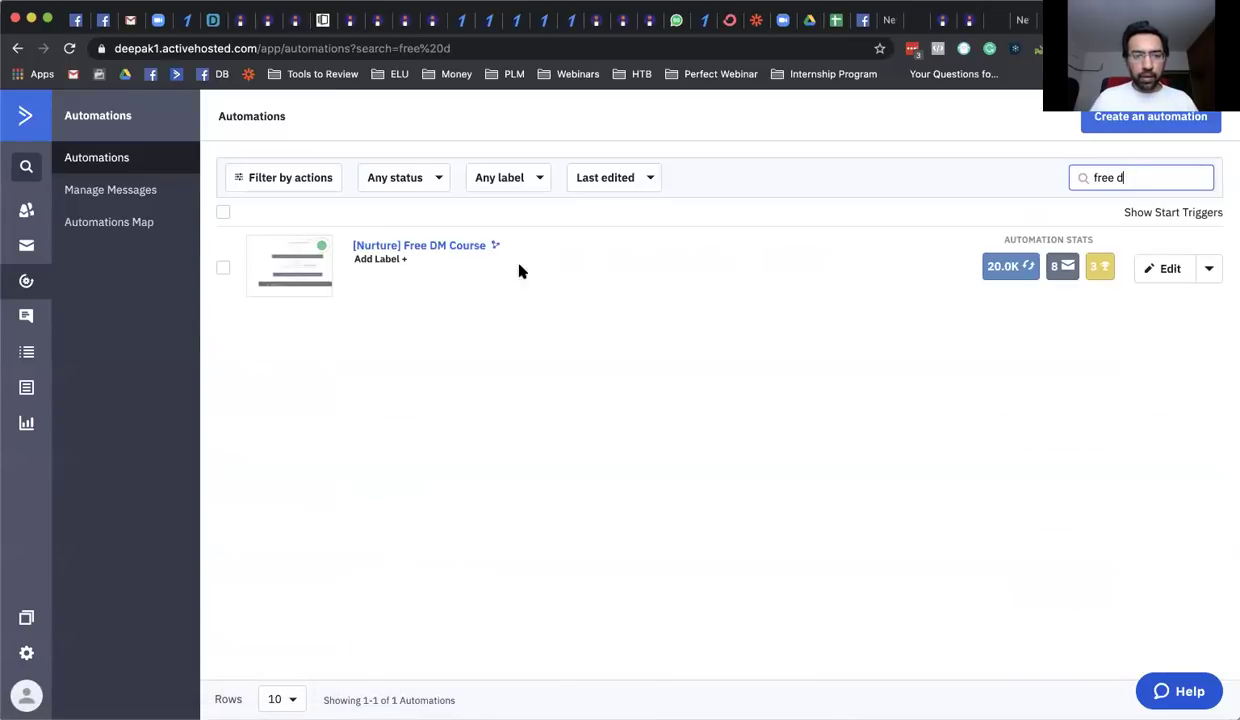
{"action": "left_click", "coordinate": [451, 248]}
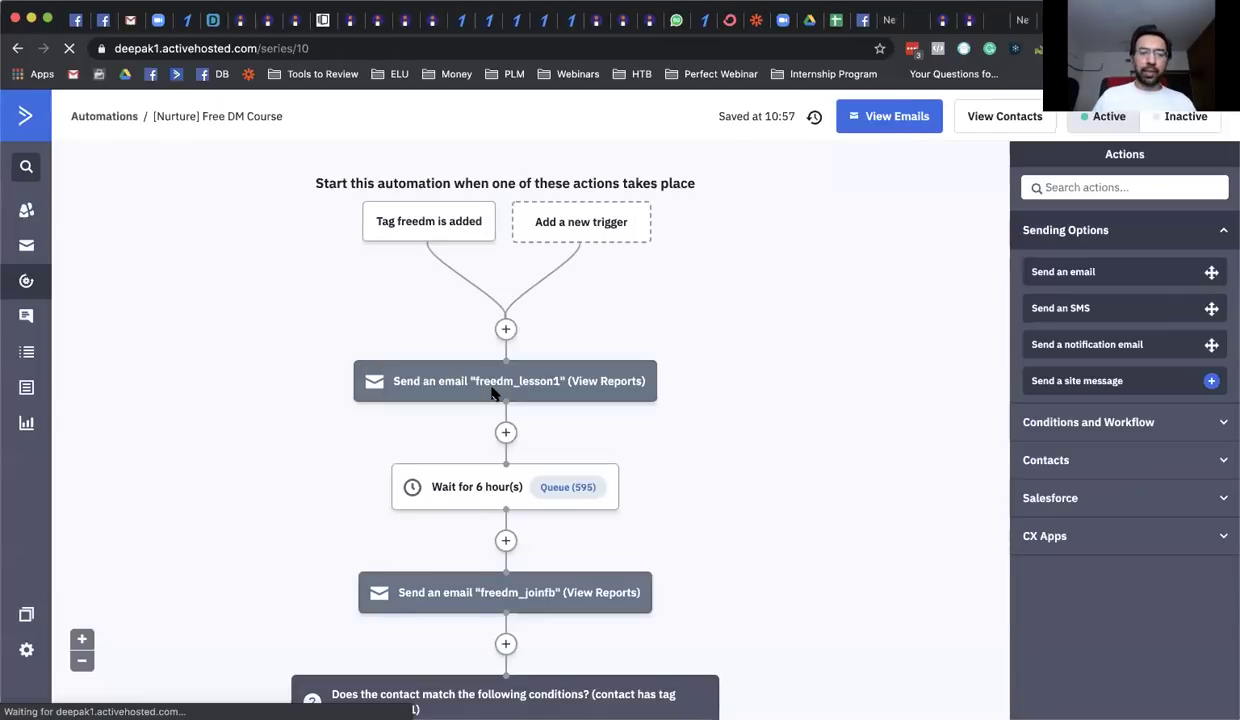
- View the whole Free DM Course automation at once, including all lesson branches and reminder paths, and examine its upper conditions more closely
{"action": "left_click", "coordinate": [82, 660]}
{"action": "left_click", "coordinate": [82, 660]}
{"action": "left_click", "coordinate": [82, 660]}
{"action": "left_click", "coordinate": [83, 661]}
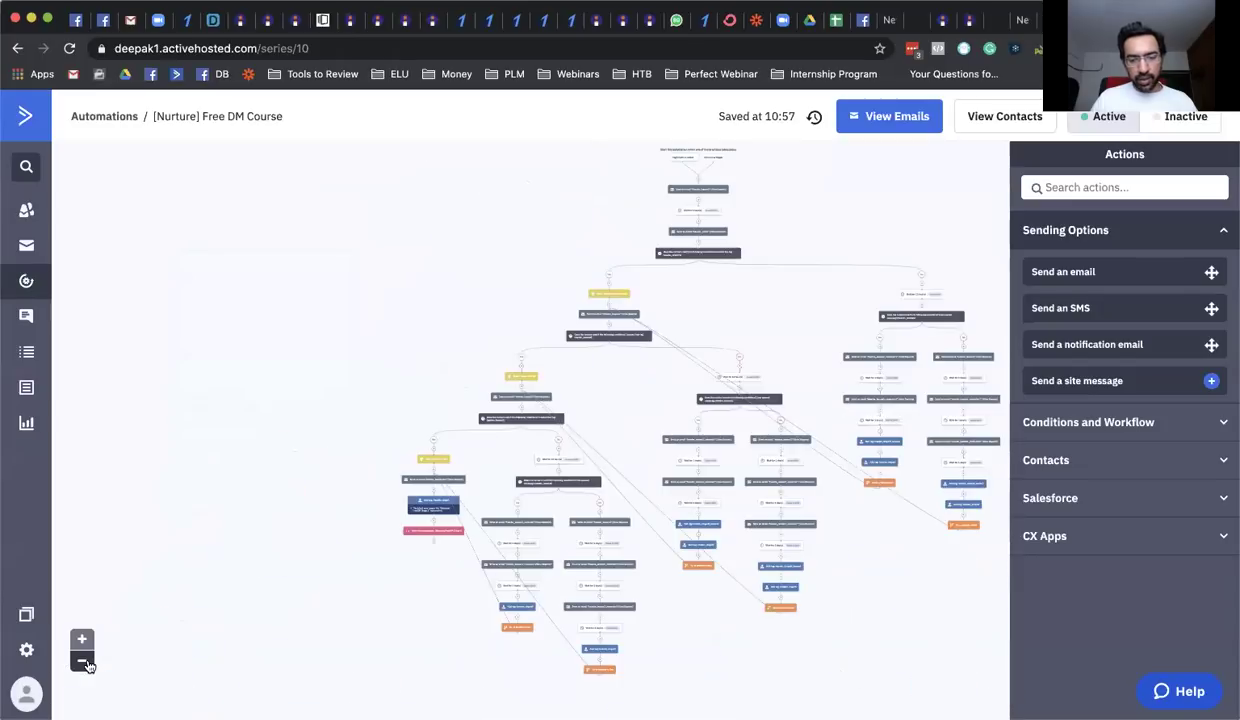
{"action": "scroll", "coordinate": [158, 614], "scroll_direction": "up", "scroll_amount": 4}
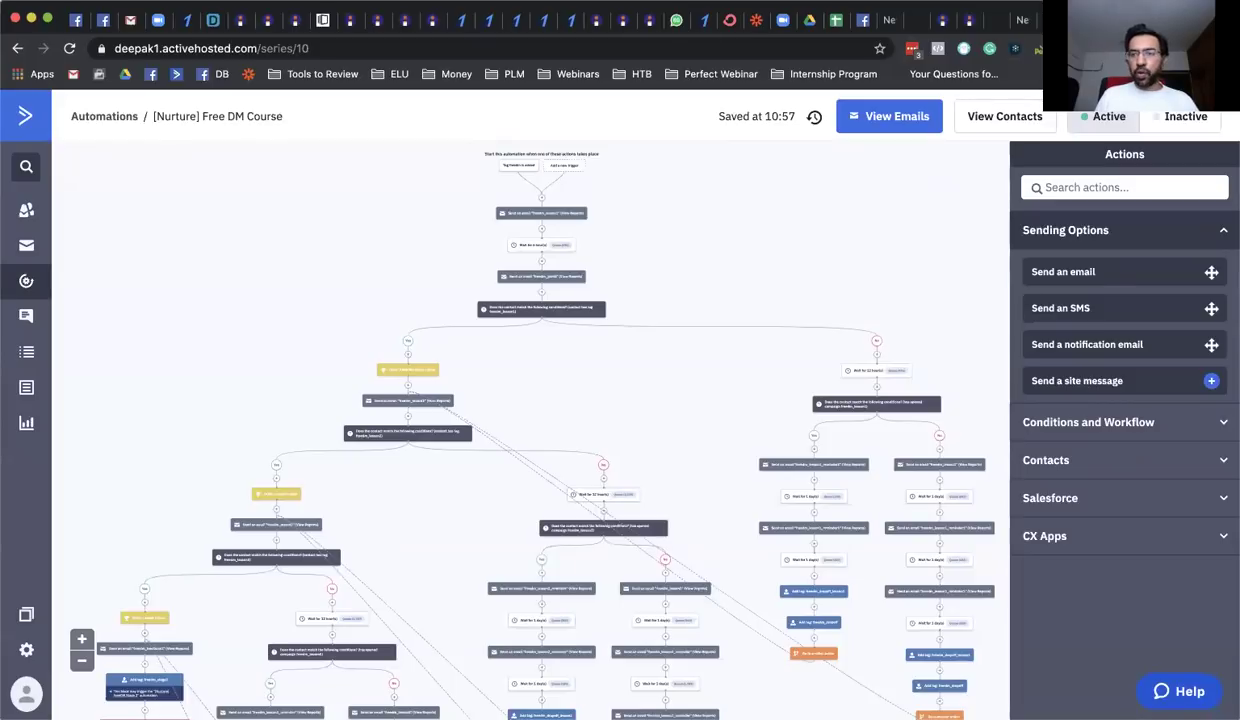
- Open learn.digitaldeepak.com in a new browser tab and browse the full course catalogue for the Zapier course
{"action": "key", "text": "super+t"}
{"action": "type", "text": "learn.digitaldeepak.com"}
{"action": "key", "text": "Return"}
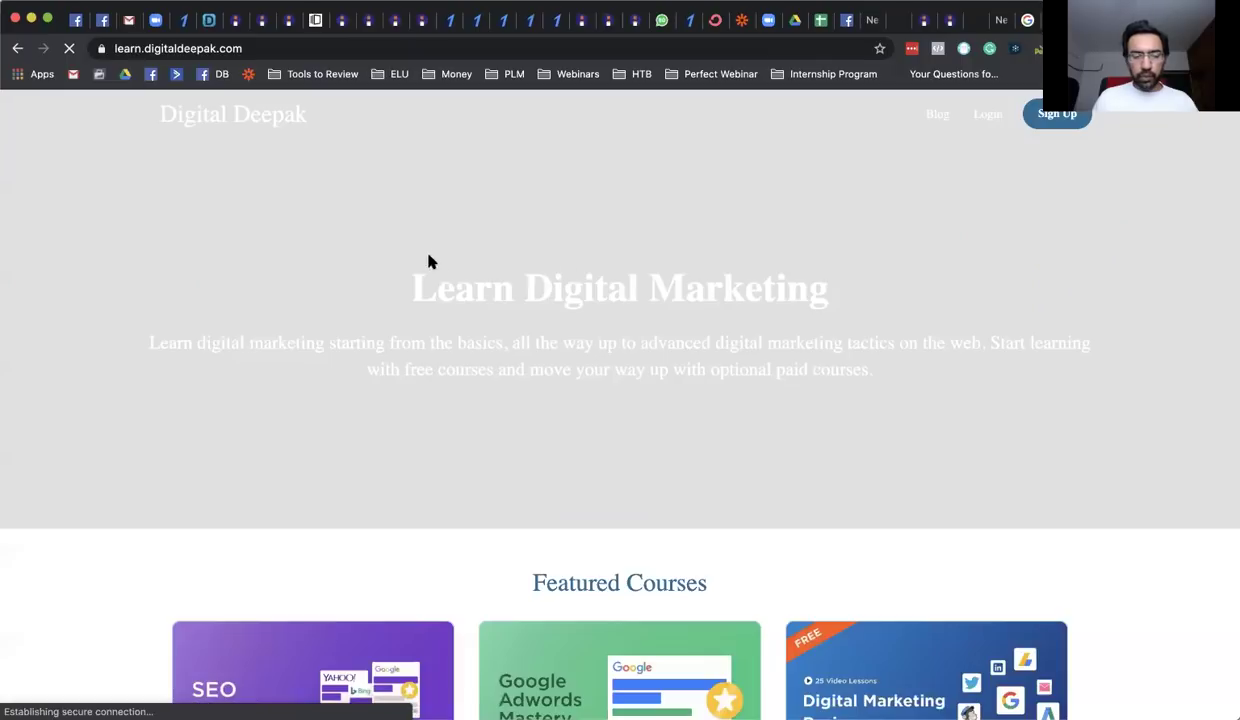
{"action": "scroll", "coordinate": [626, 362], "scroll_direction": "down", "scroll_amount": 5}
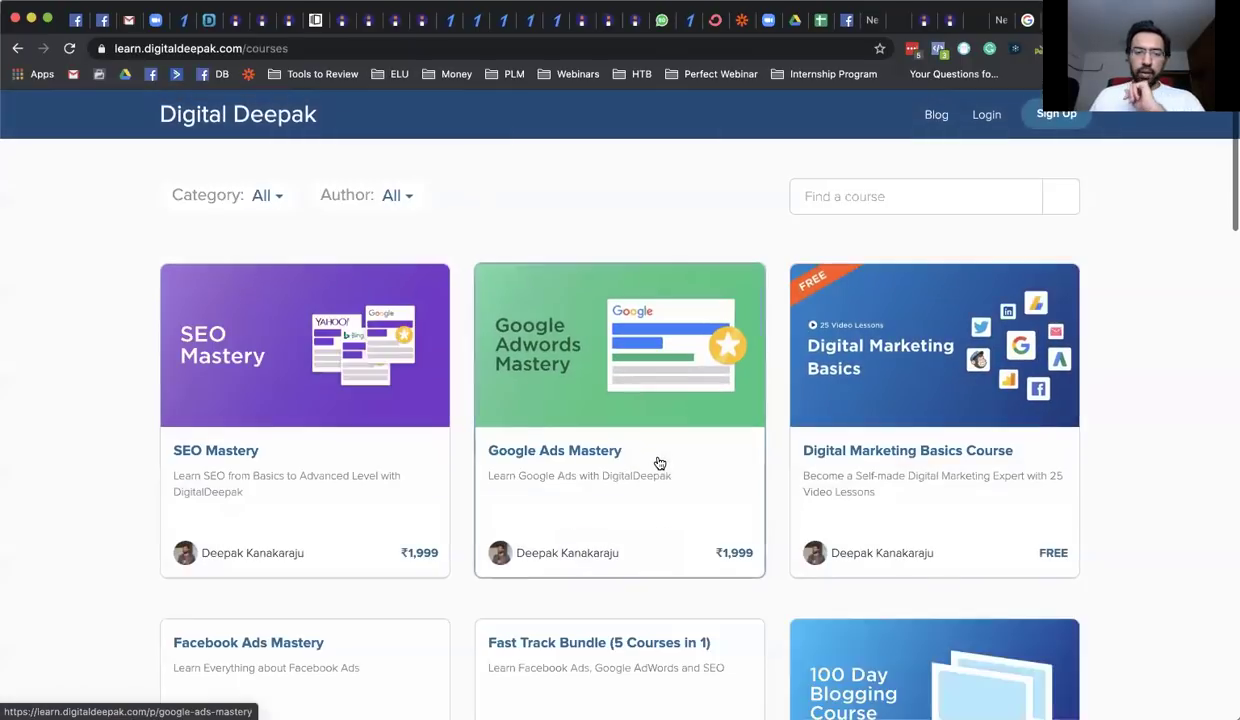
{"action": "scroll", "coordinate": [659, 462], "scroll_direction": "down", "scroll_amount": 10}
{"action": "scroll", "coordinate": [659, 463], "scroll_direction": "down", "scroll_amount": 8}
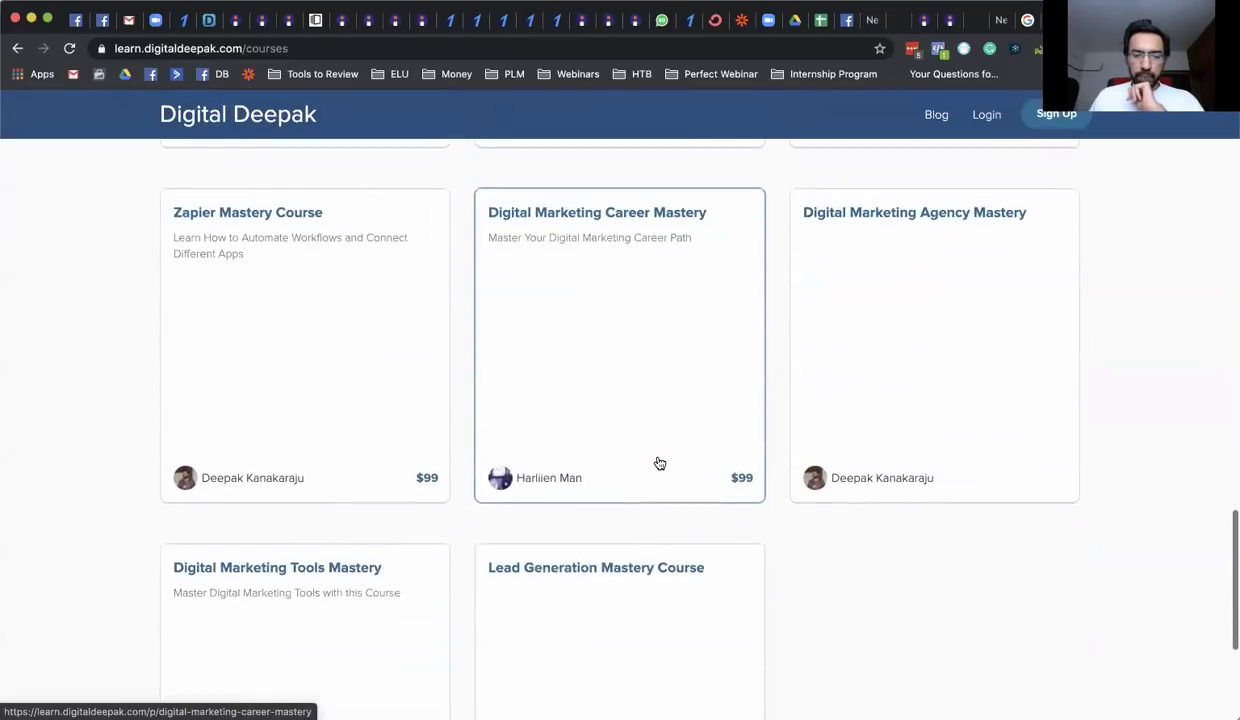
{"action": "scroll", "coordinate": [659, 463], "scroll_direction": "up", "scroll_amount": 5}
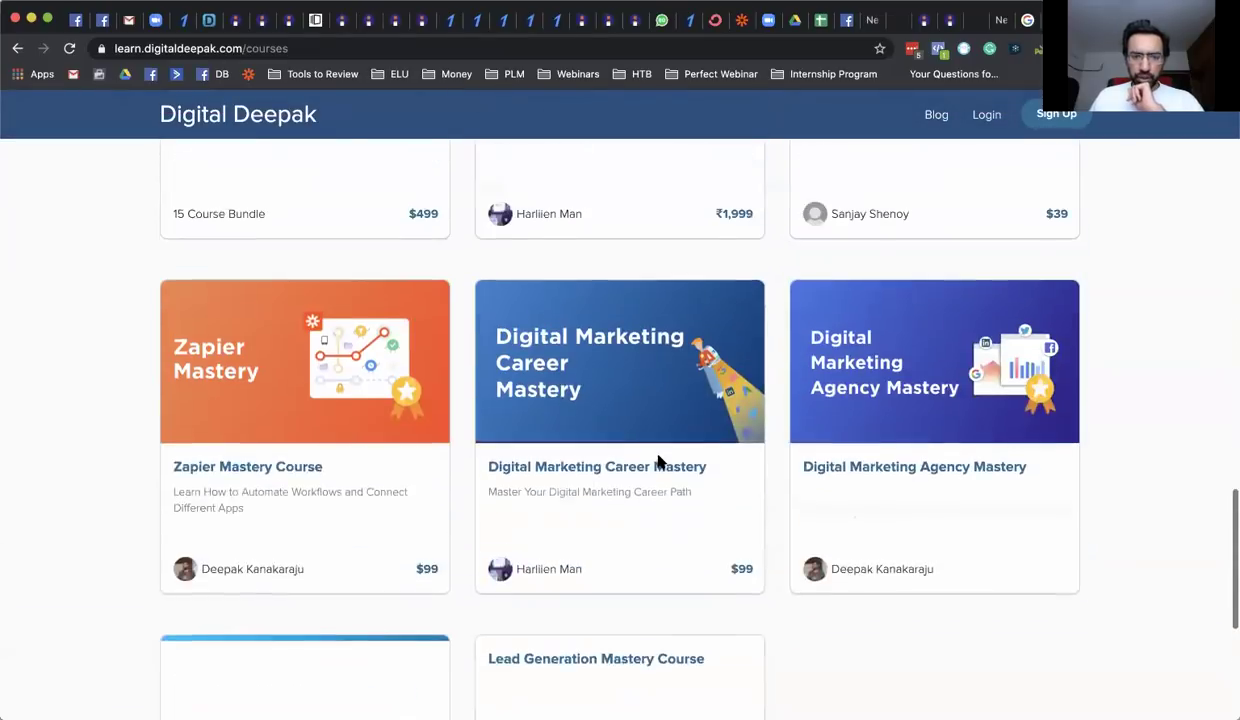
- Open the Zapier Mastery Course page and review its description, lesson curriculum and frequently asked questions
{"action": "left_click", "coordinate": [328, 428]}
{"action": "scroll", "coordinate": [684, 422], "scroll_direction": "down", "scroll_amount": 15}
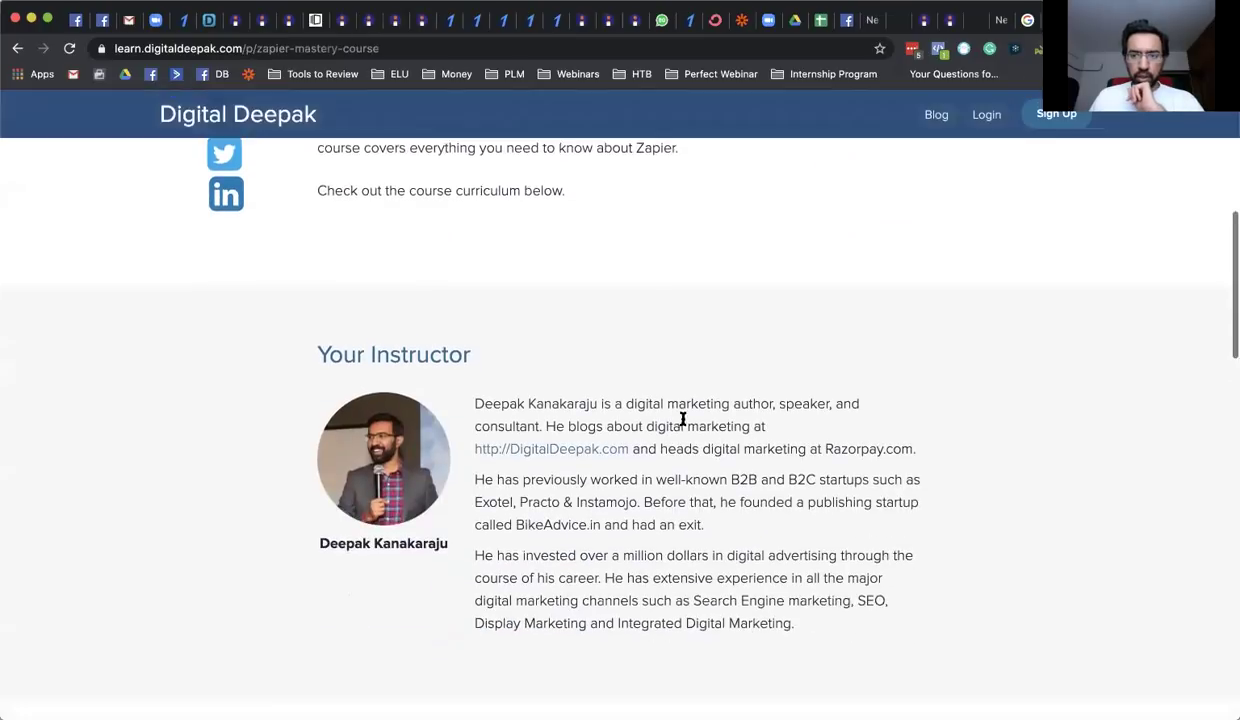
{"action": "scroll", "coordinate": [684, 424], "scroll_direction": "down", "scroll_amount": 3}
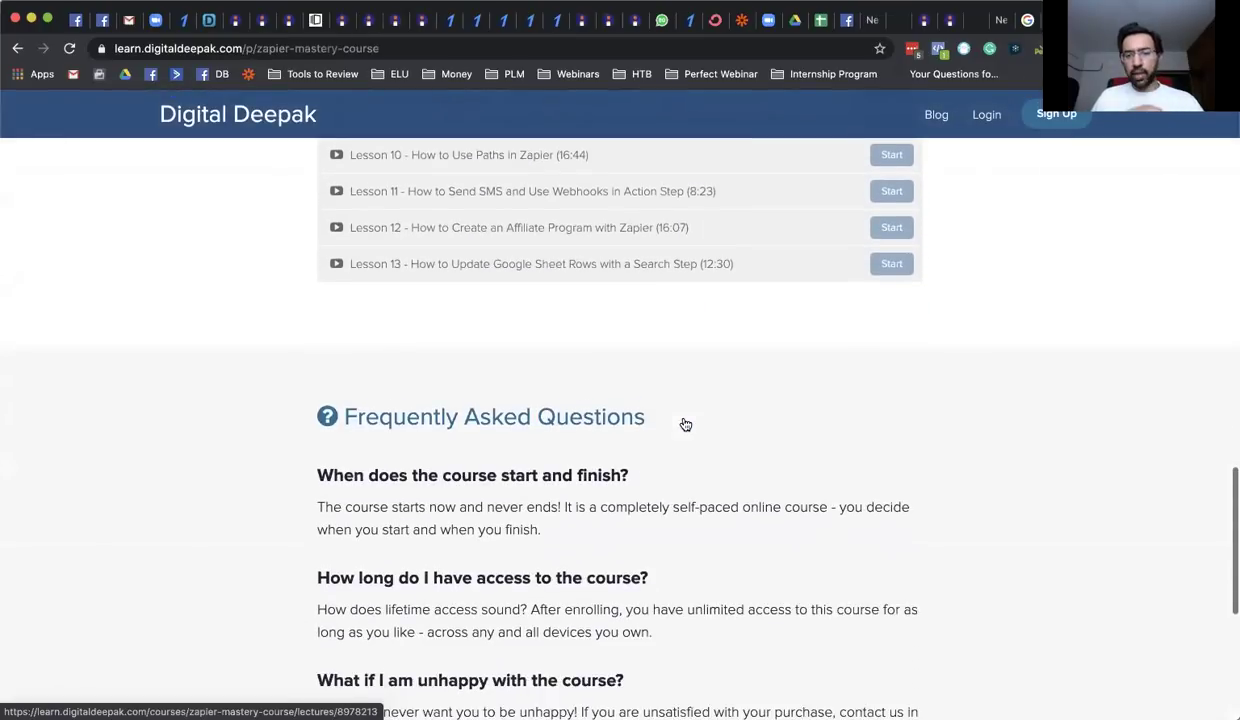
{"action": "scroll", "coordinate": [673, 407], "scroll_direction": "up", "scroll_amount": 6}
{"action": "scroll", "coordinate": [677, 408], "scroll_direction": "up", "scroll_amount": 10}
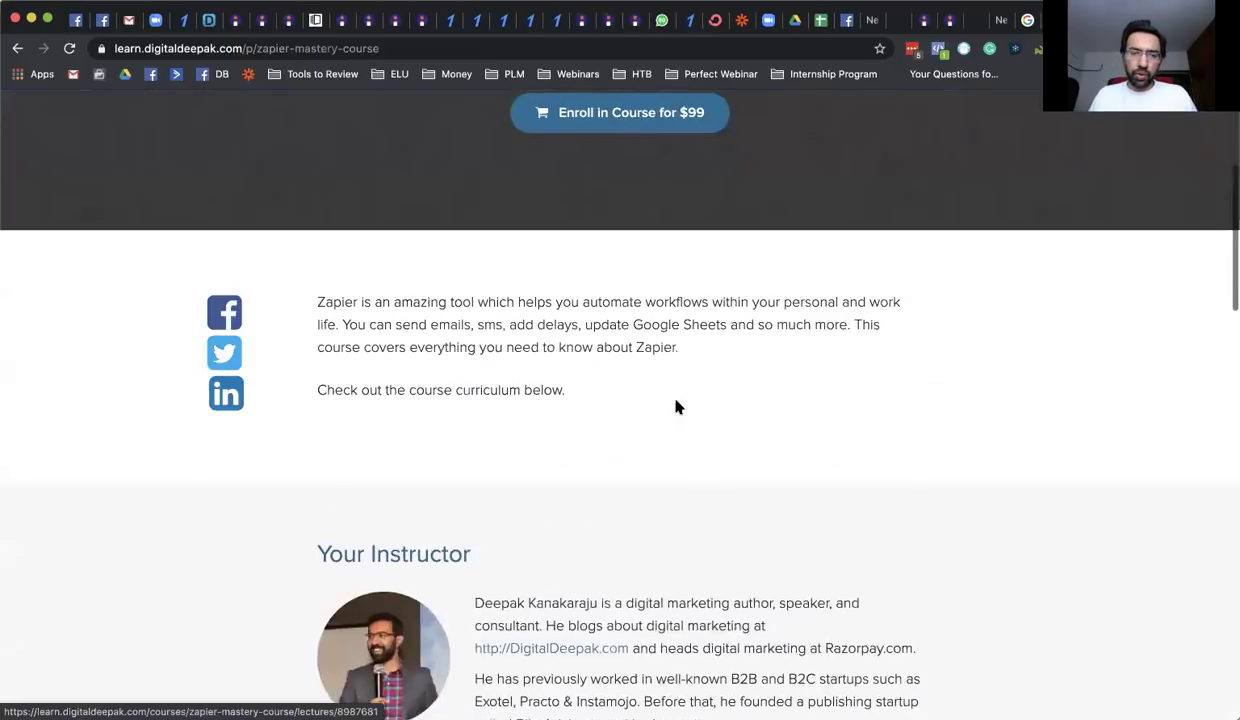